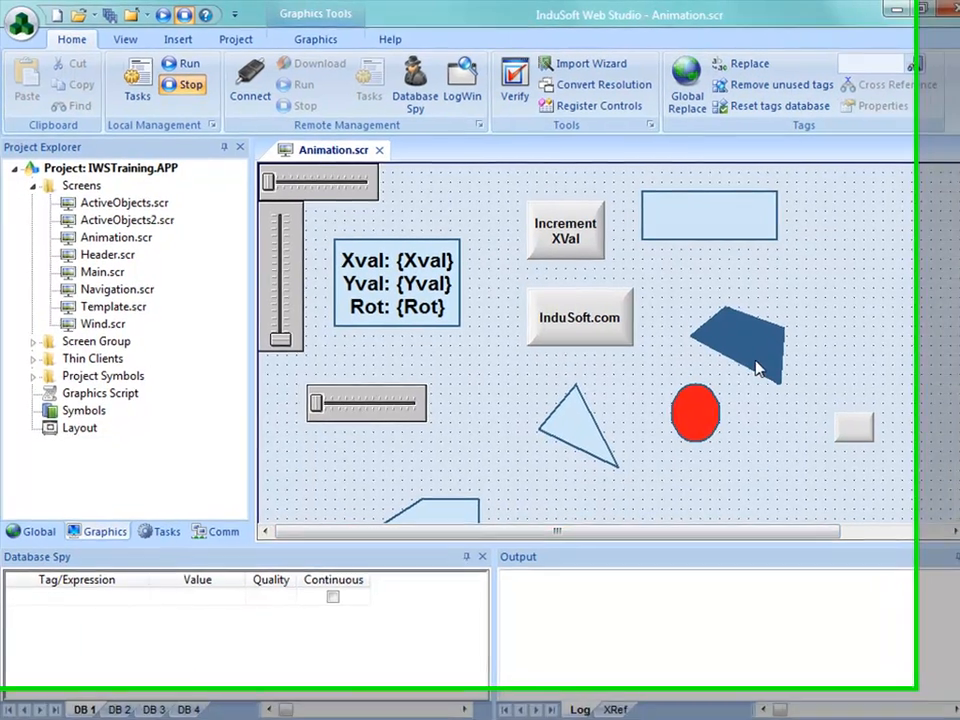
# Rearrange the dark polygon, small blank button, red ellipse, triangle and light polygon below and beside the blue rectangle to free the lower middle area
pyautogui.moveTo(746, 364); pyautogui.dragTo(856, 249)
pyautogui.moveTo(925, 270); pyautogui.dragTo(925, 268)
pyautogui.moveTo(900, 450); pyautogui.dragTo(932, 352)
pyautogui.moveTo(740, 433); pyautogui.dragTo(849, 302)
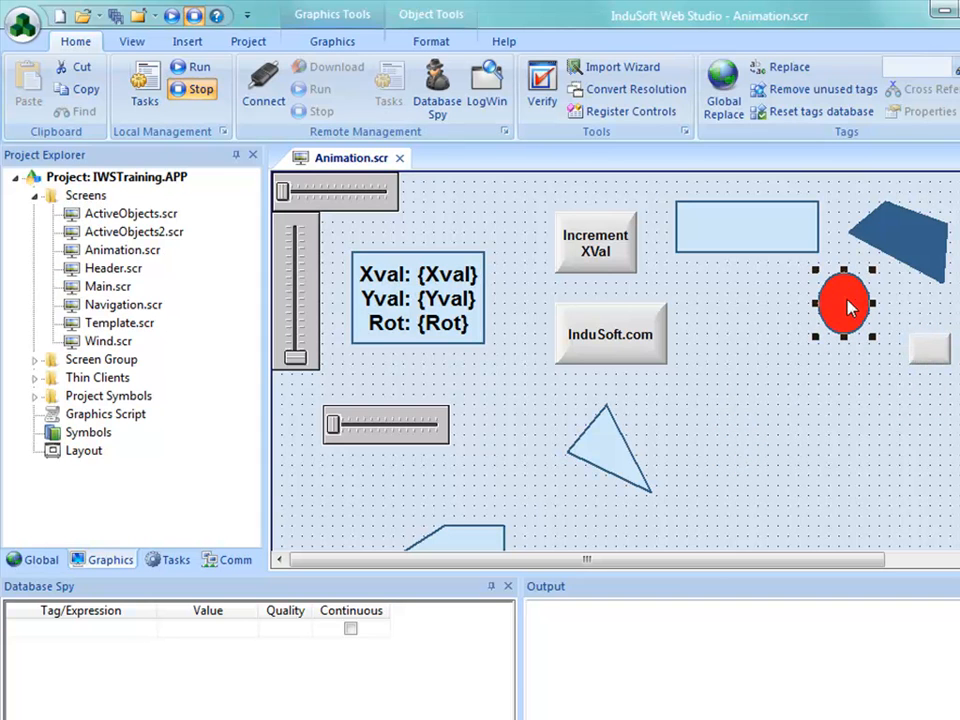
pyautogui.moveTo(585, 450); pyautogui.dragTo(755, 330)
pyautogui.moveTo(470, 546); pyautogui.dragTo(893, 393)
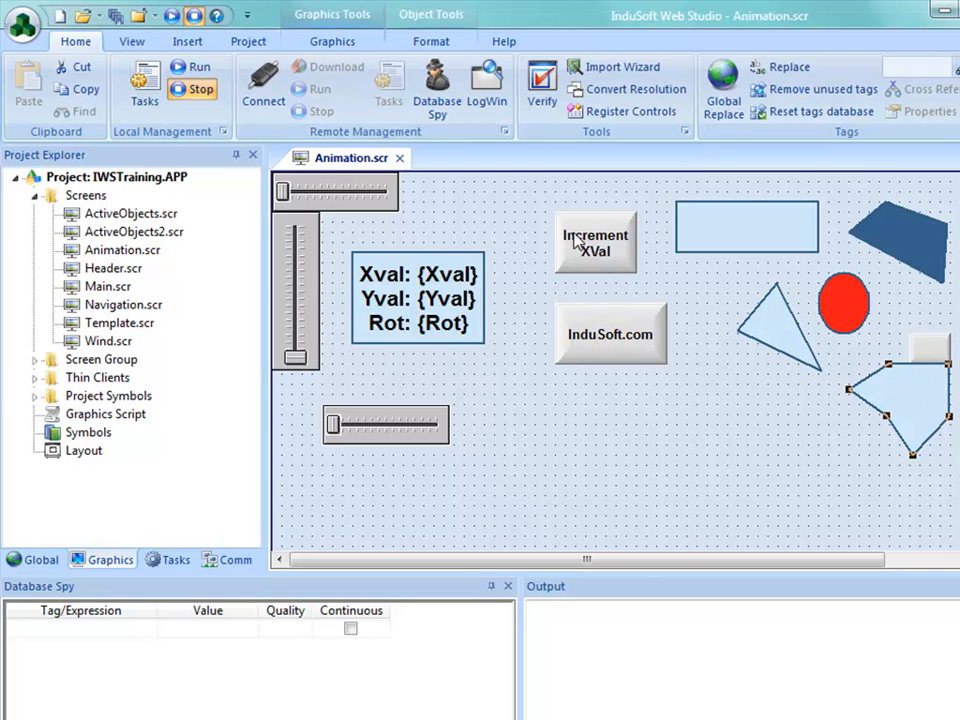
# Insert a button about 101 by 61 below the InduSoft.com button and caption it "Command Animation" on two lines
pyautogui.click(332, 41)
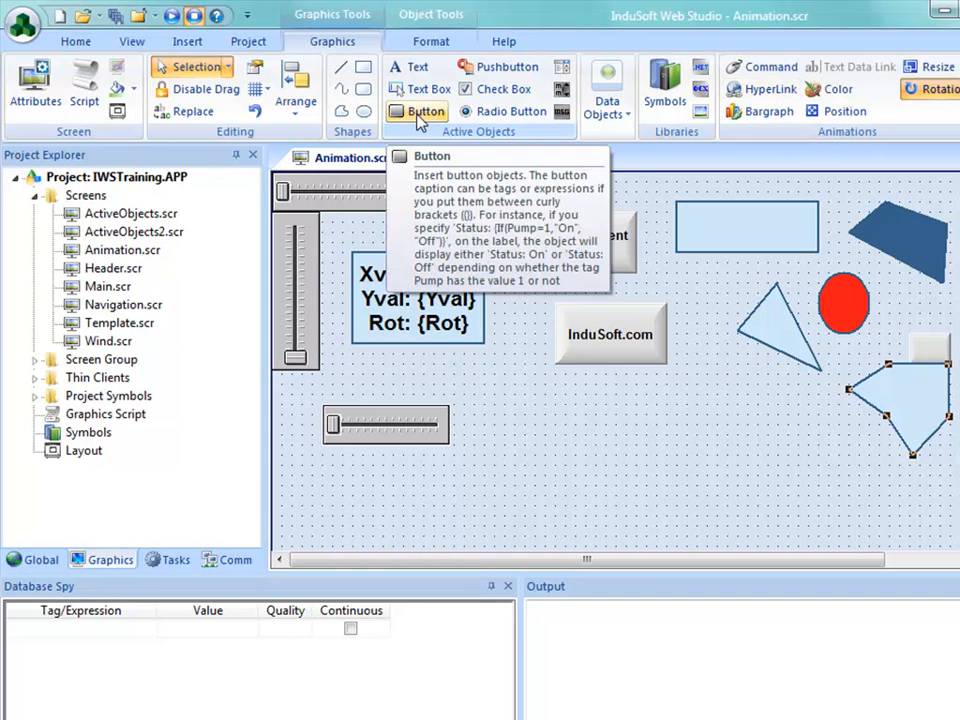
pyautogui.click(422, 118)
pyautogui.moveTo(512, 426)
pyautogui.mouseDown()
pyautogui.moveTo(568, 446)
pyautogui.moveTo(615, 486)
pyautogui.mouseUp()
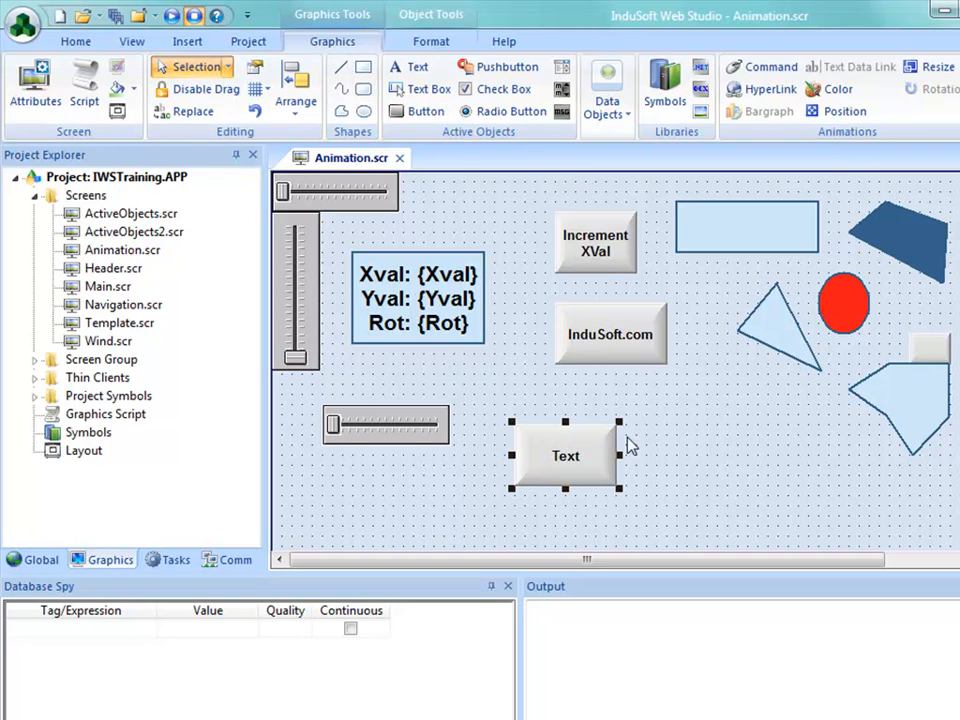
pyautogui.doubleClick(572, 458)
pyautogui.write('Command')
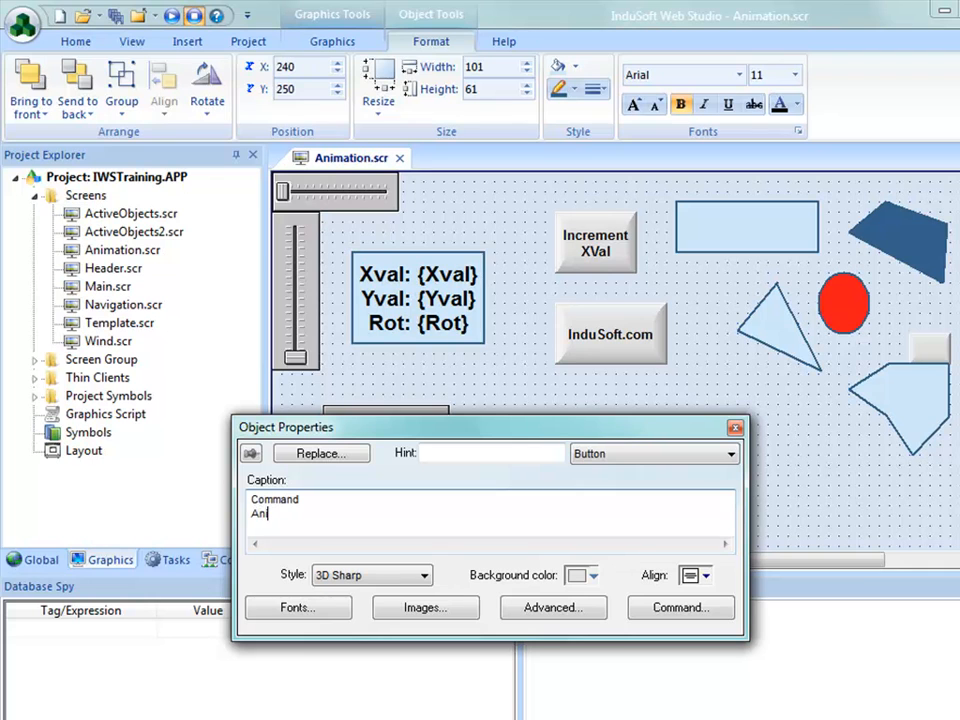
# Add an On Down command in Built-in Language to the Command Animation button, assigning the expression Xval*2 to tag Xval
pyautogui.click(681, 608)
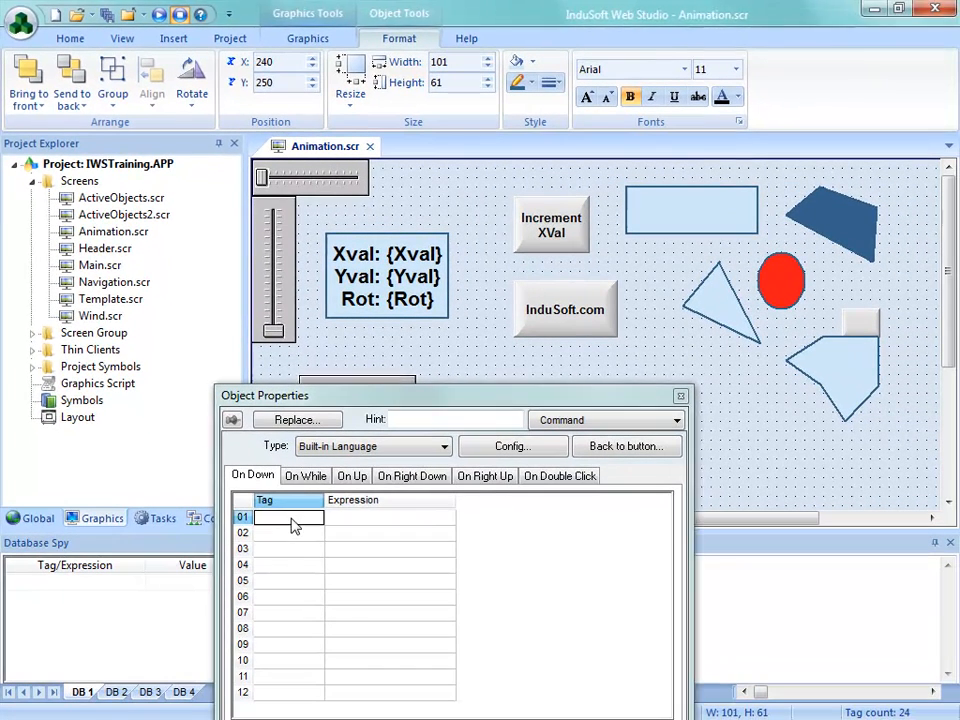
pyautogui.click(291, 519)
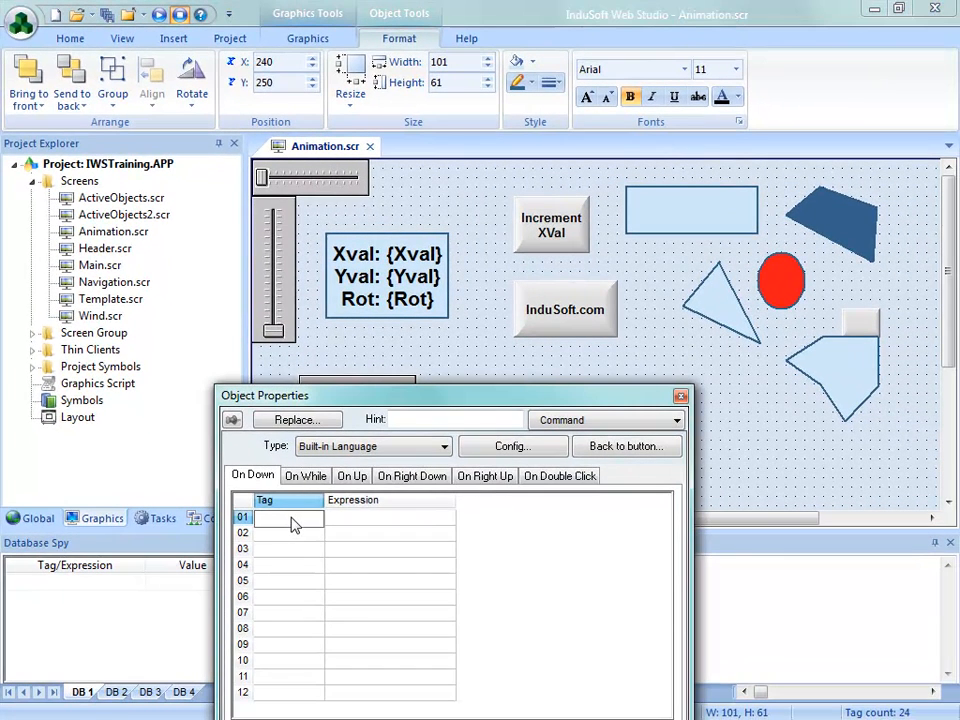
pyautogui.press('Tab')
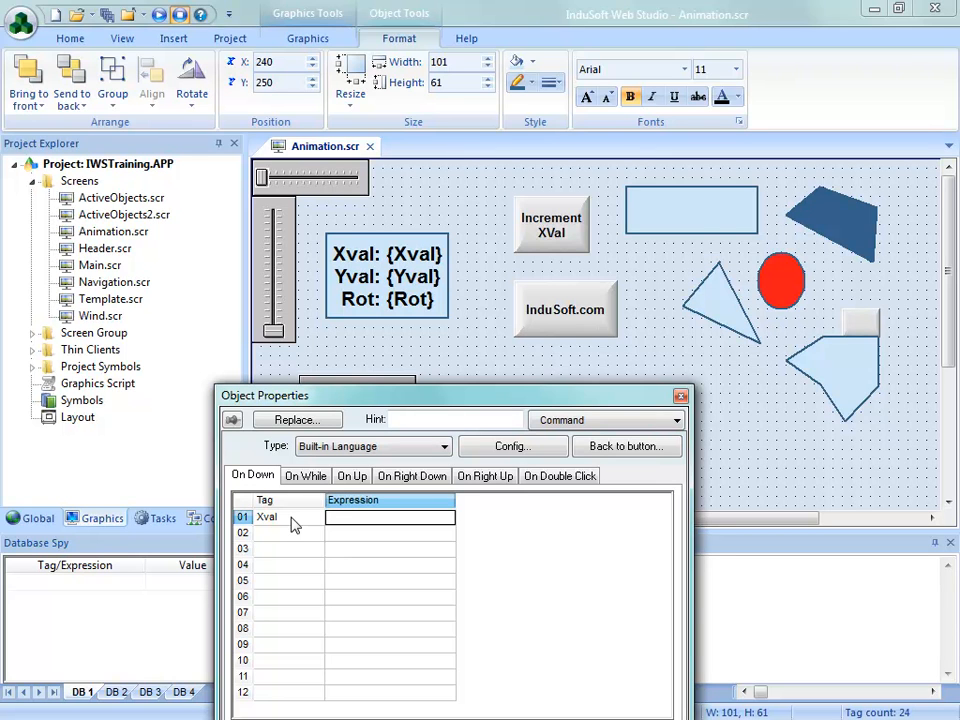
pyautogui.write('Xval')
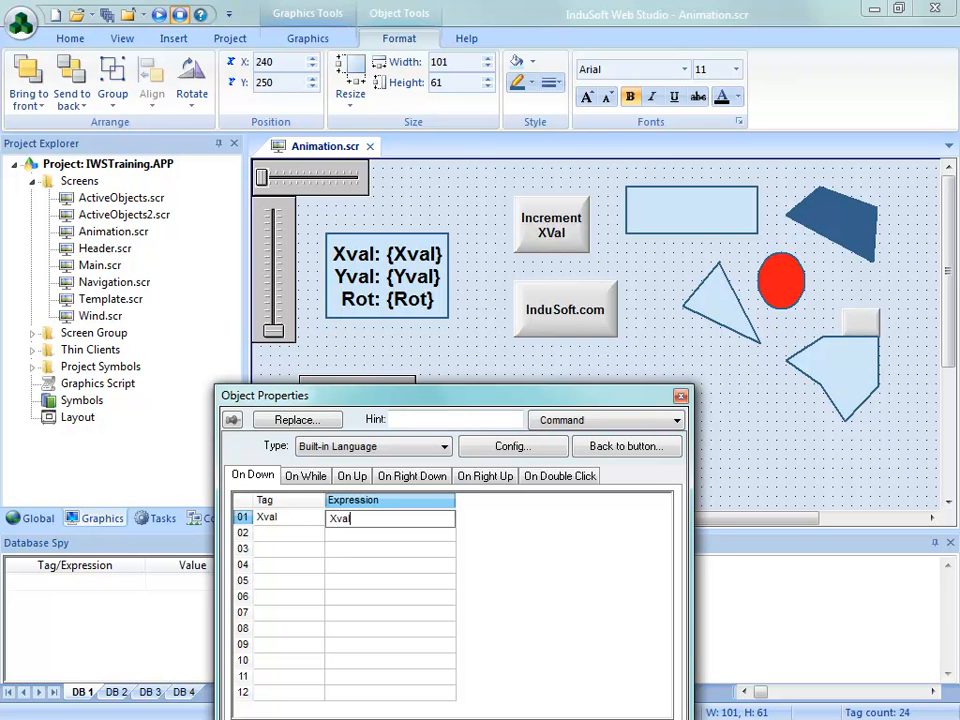
pyautogui.write('*2')
pyautogui.click(730, 466)
pyautogui.click(555, 445)
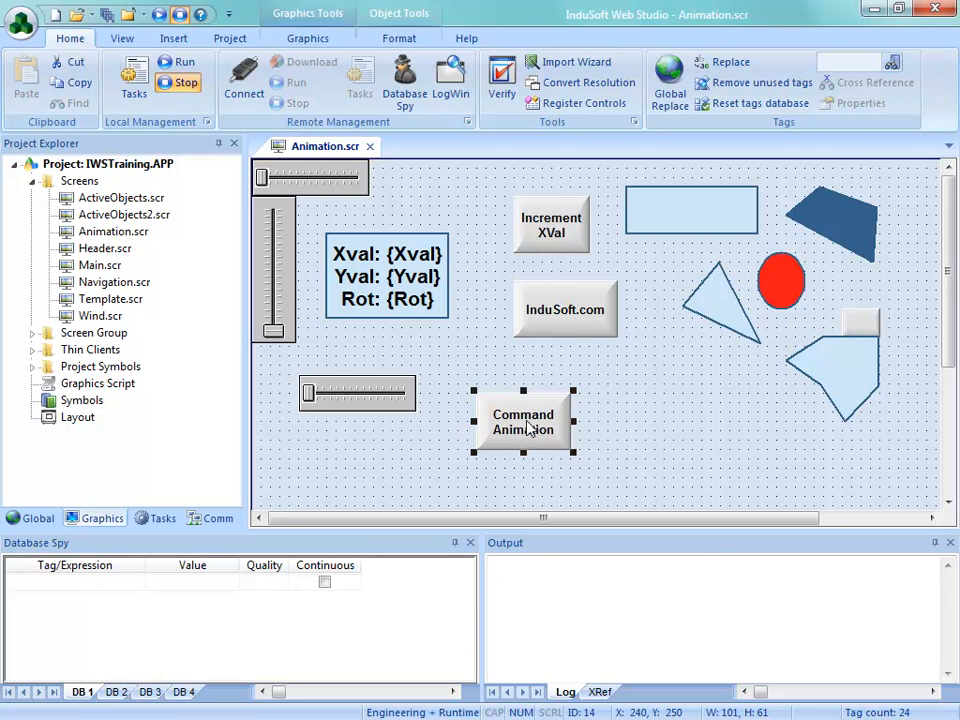
# Review the Command Animation button's full command configuration, including the available command types and focus options
pyautogui.doubleClick(528, 428)
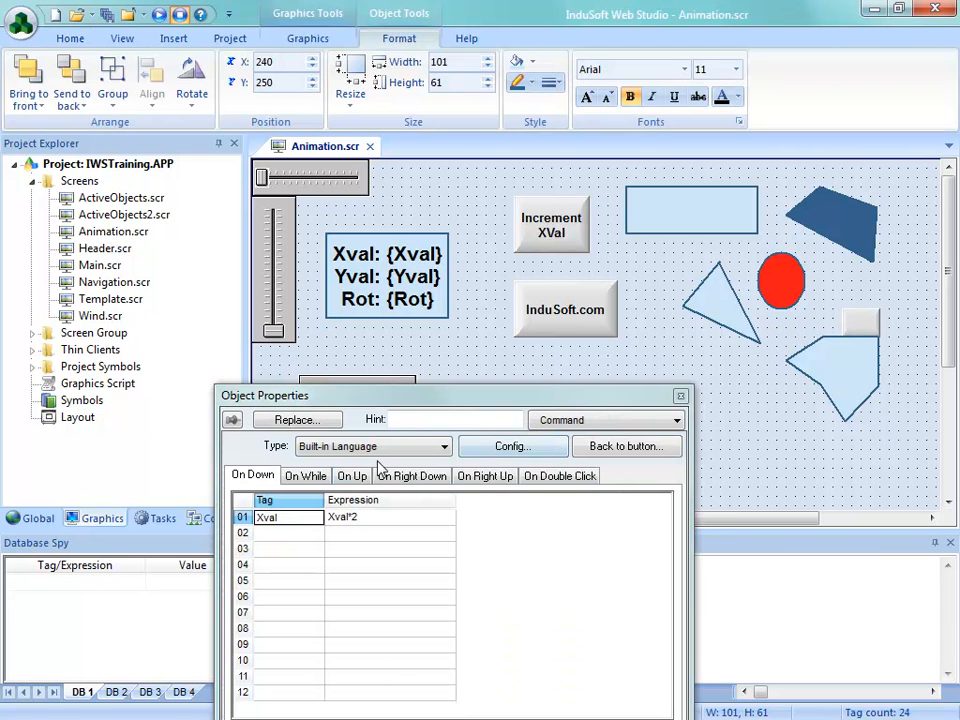
pyautogui.moveTo(463, 400); pyautogui.dragTo(340, 172)
pyautogui.click(389, 219)
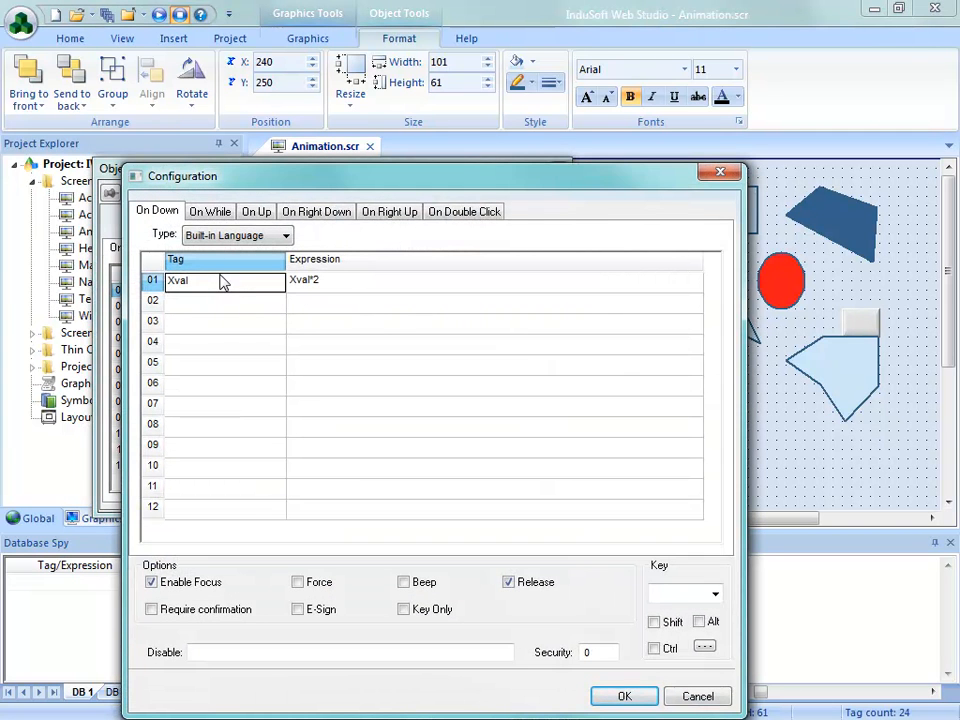
pyautogui.moveTo(214, 176); pyautogui.dragTo(230, 137)
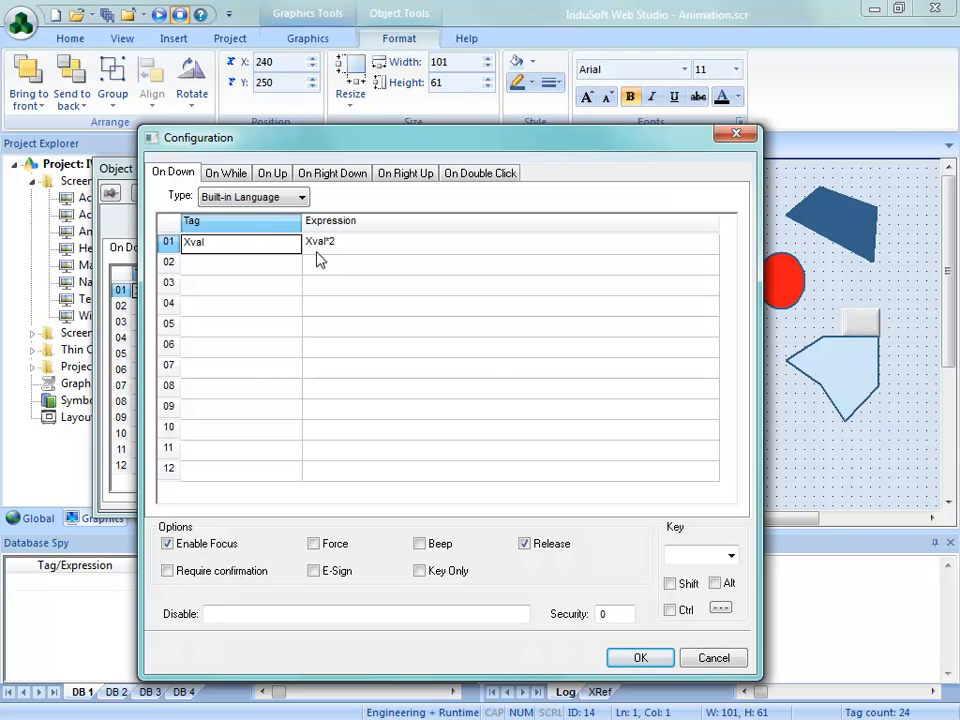
pyautogui.click(258, 204)
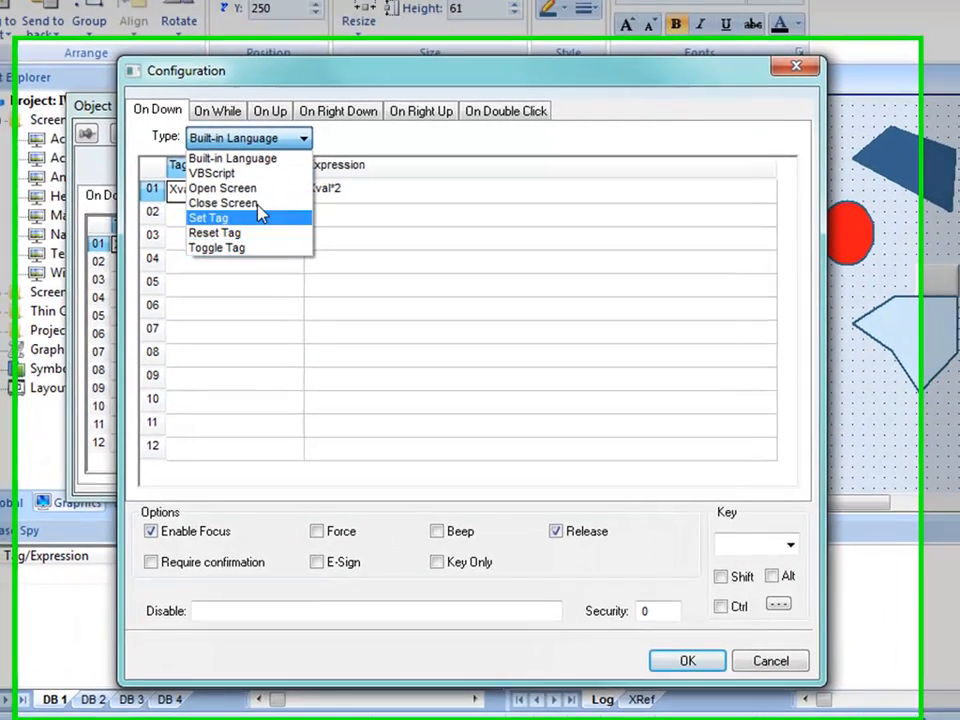
pyautogui.click(262, 209)
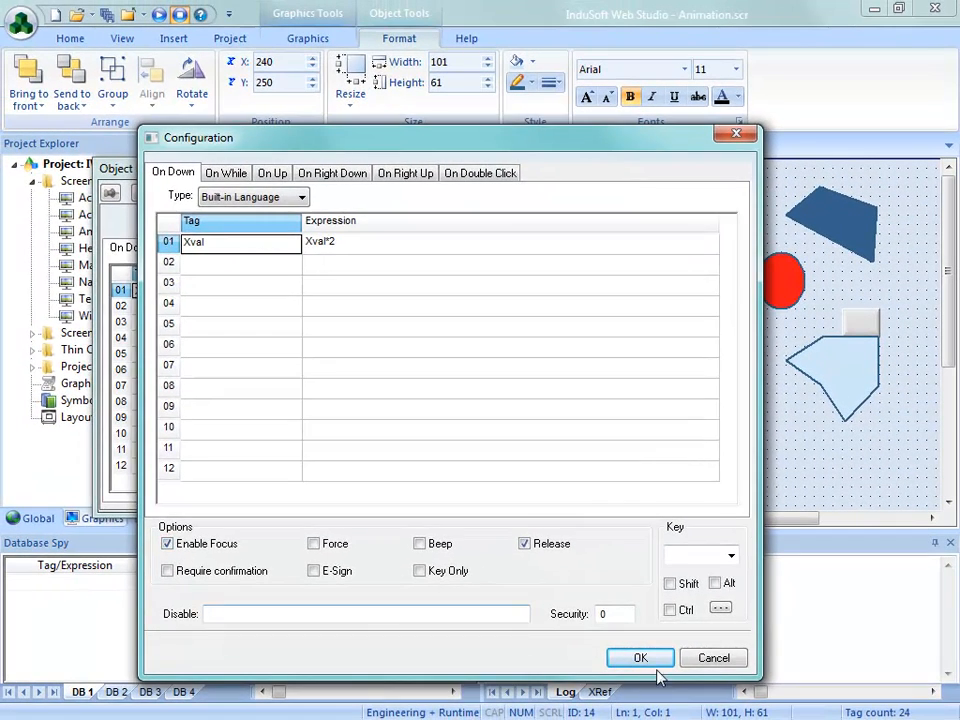
pyautogui.click(640, 658)
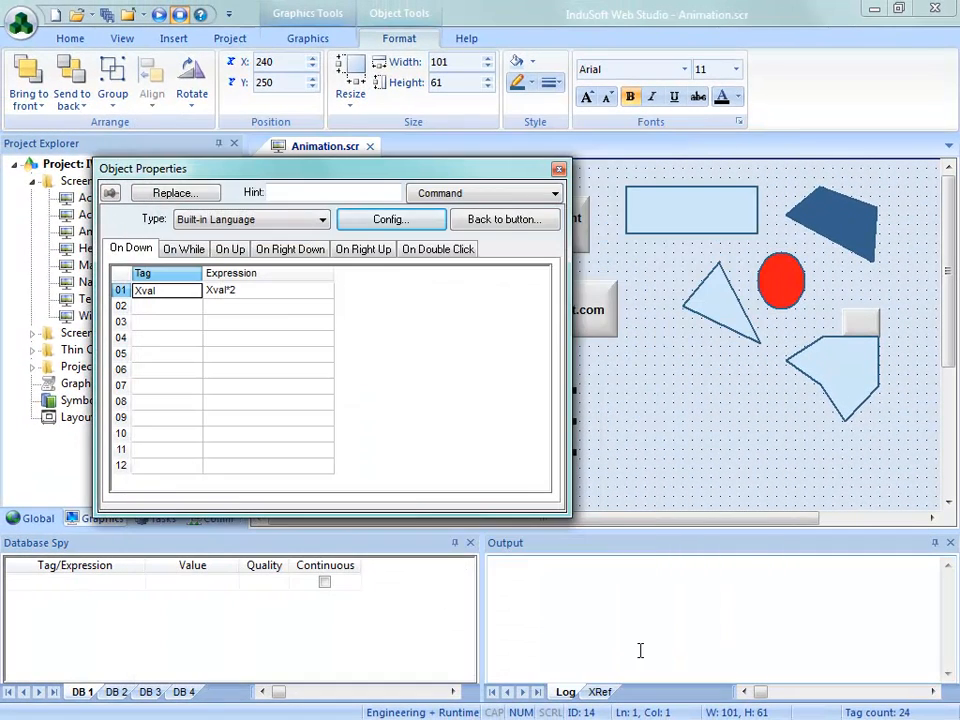
pyautogui.click(558, 169)
# Duplicate the Command Animation button twice in a row beside the original, placing the copies at X 340 and X 440
pyautogui.keyDown('ctrl'); pyautogui.moveTo(510, 440); pyautogui.dragTo(617, 441); pyautogui.keyUp('ctrl')
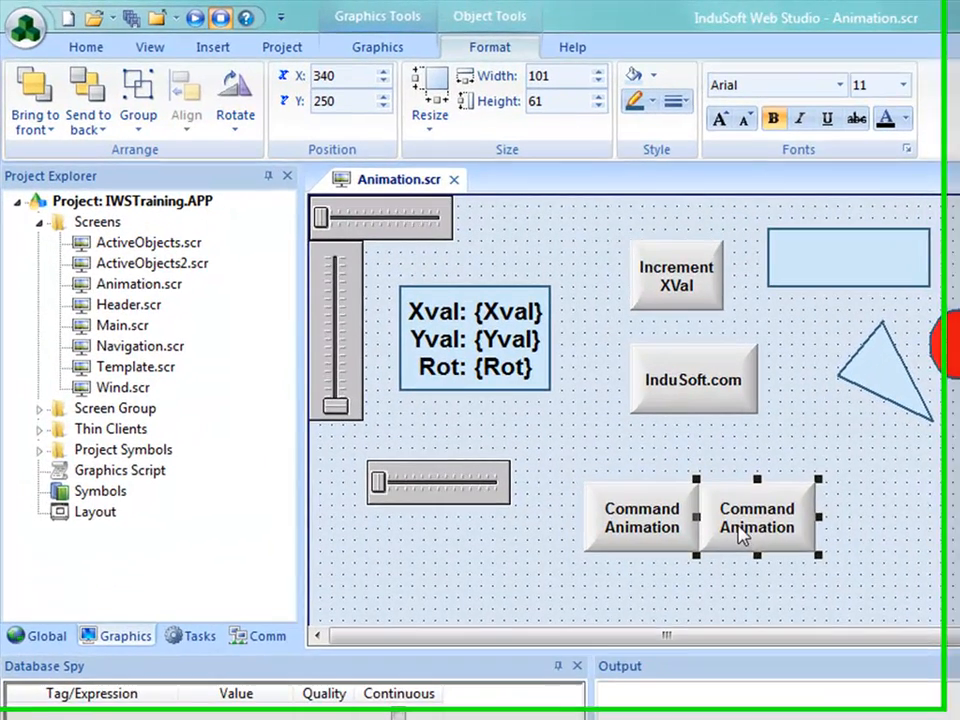
pyautogui.keyDown('ctrl'); pyautogui.moveTo(740, 535); pyautogui.dragTo(855, 538); pyautogui.keyUp('ctrl')
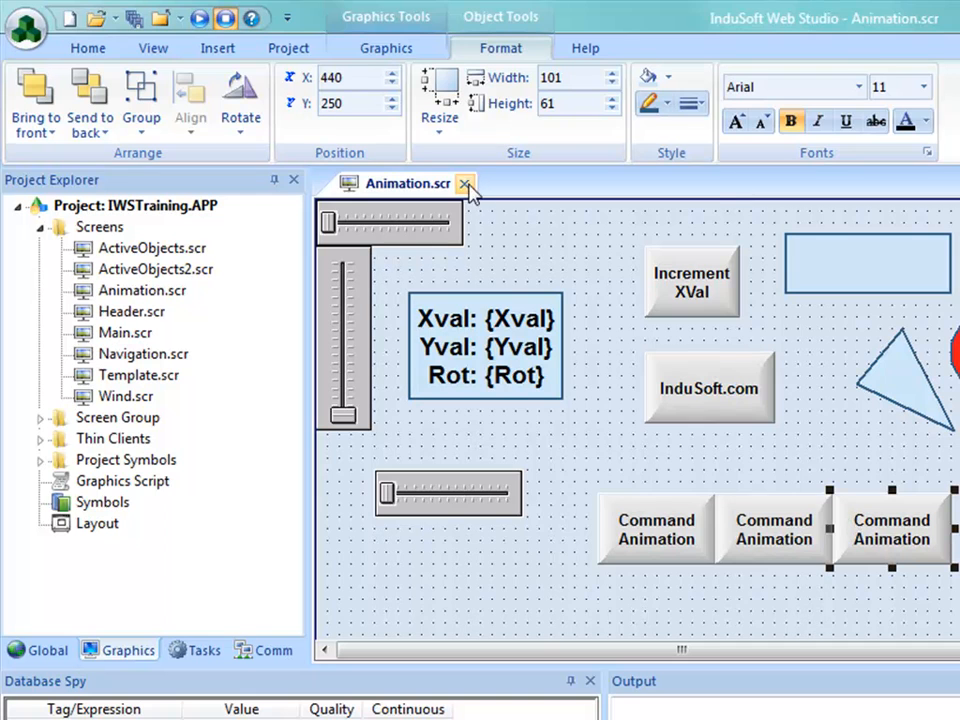
# Close the Animation screen with its changes saved, and run the project showing its Animation screen
pyautogui.click(466, 185)
pyautogui.click(538, 549)
pyautogui.click(221, 79)
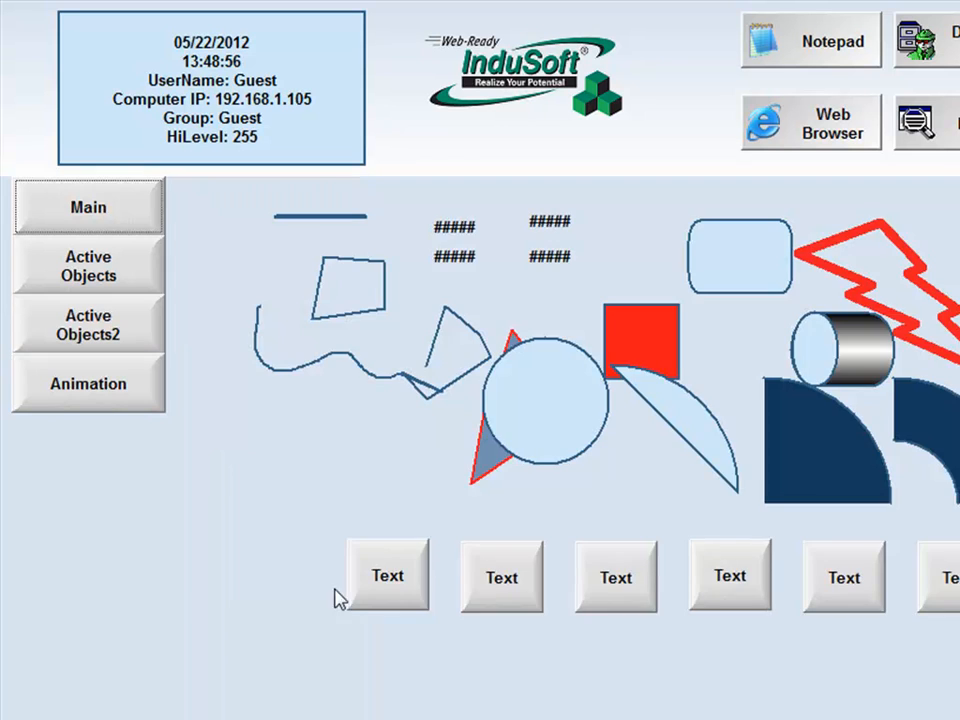
pyautogui.click(54, 412)
# Activate each of the three Command Animation buttons in turn to check that they take the focus
pyautogui.click(536, 531)
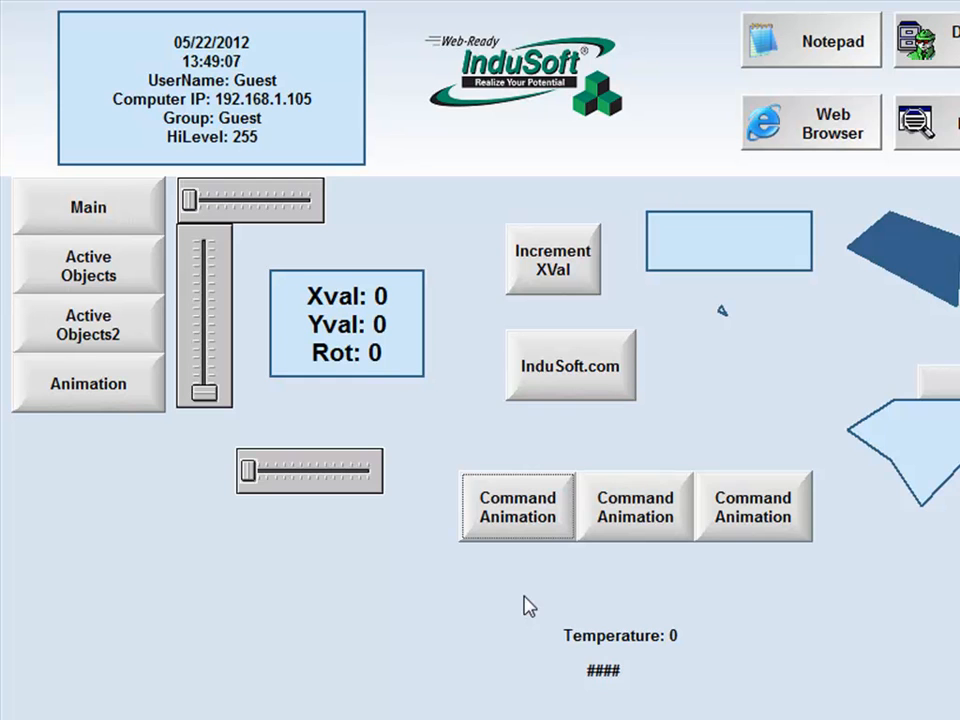
pyautogui.click(630, 516)
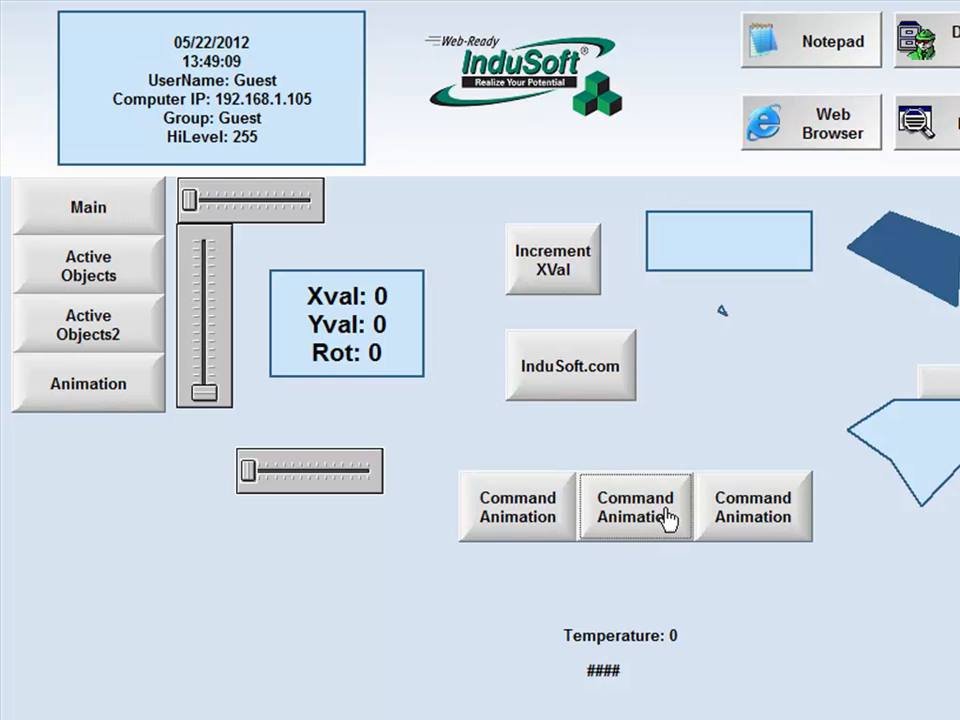
pyautogui.click(739, 529)
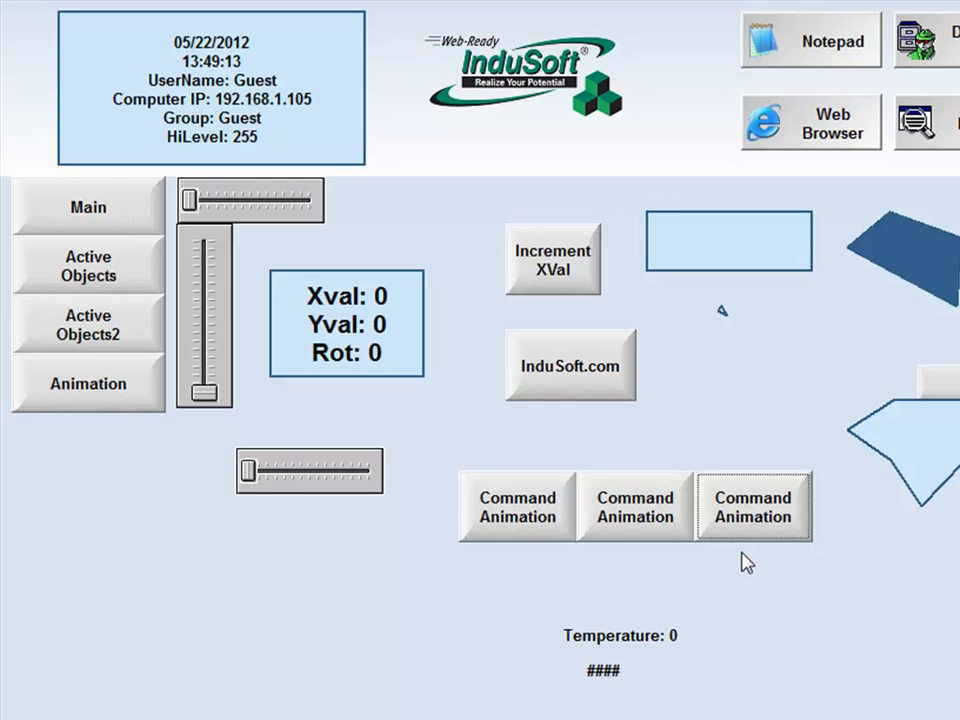
# Check how the focus cycles through the running screen's objects and the middle Command Animation button, and exit the runtime
pyautogui.click(72, 212)
pyautogui.click(62, 272)
pyautogui.click(55, 324)
pyautogui.press('Tab')
pyautogui.press('Tab')
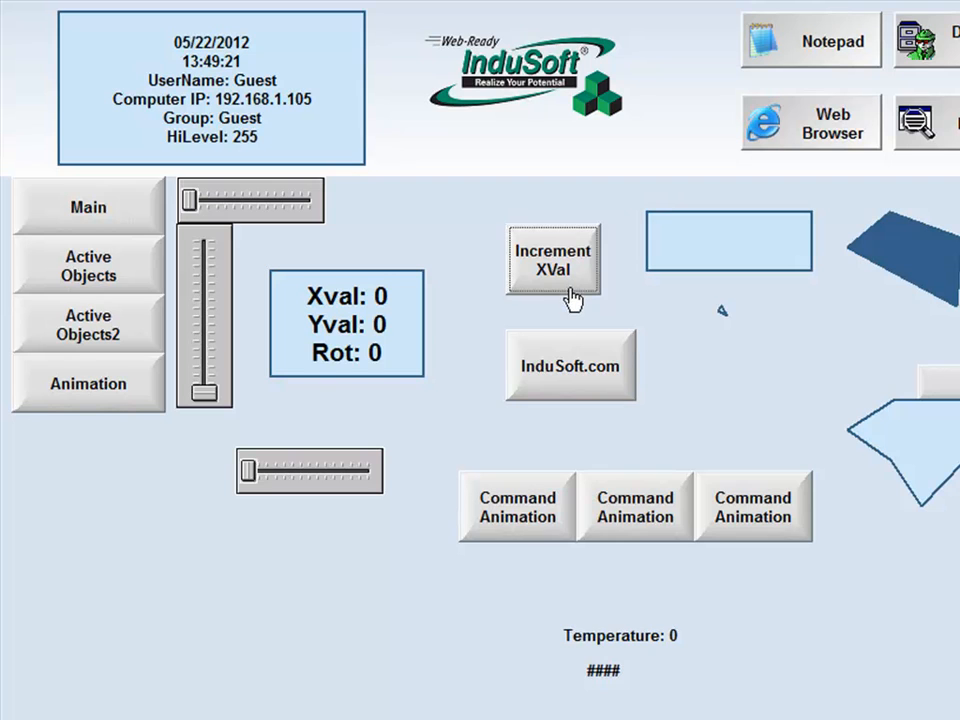
pyautogui.press('Tab')
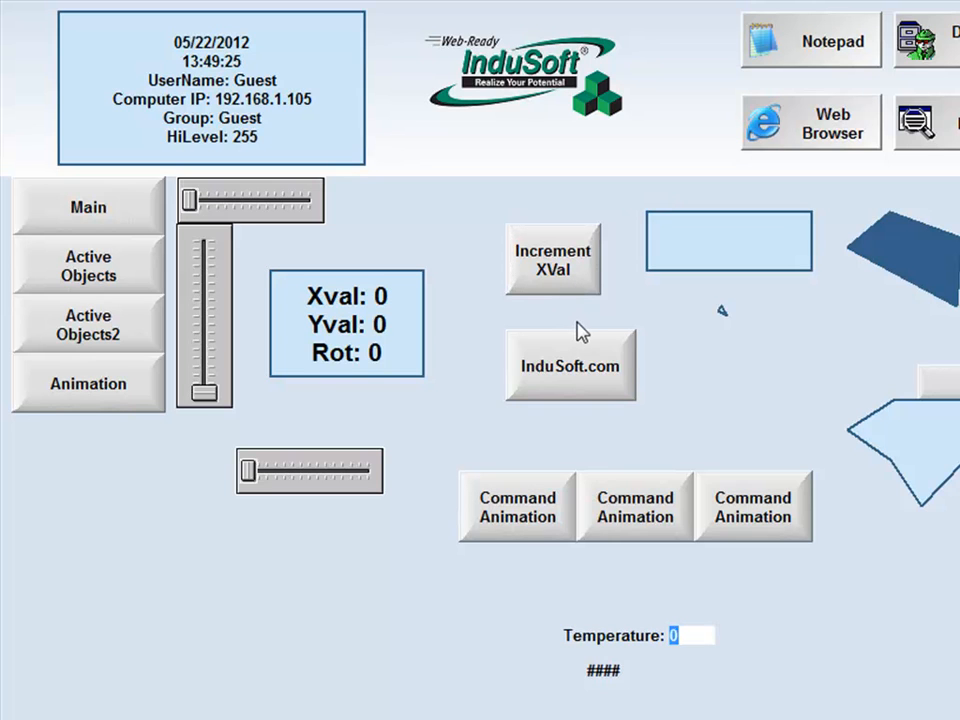
pyautogui.press('Tab')
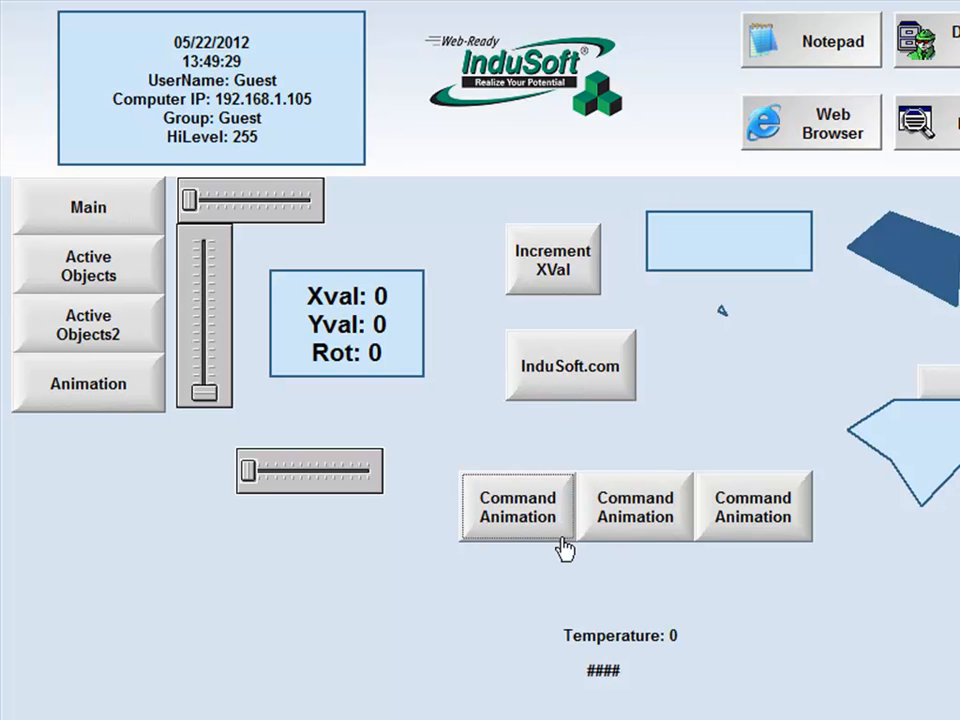
pyautogui.click(632, 538)
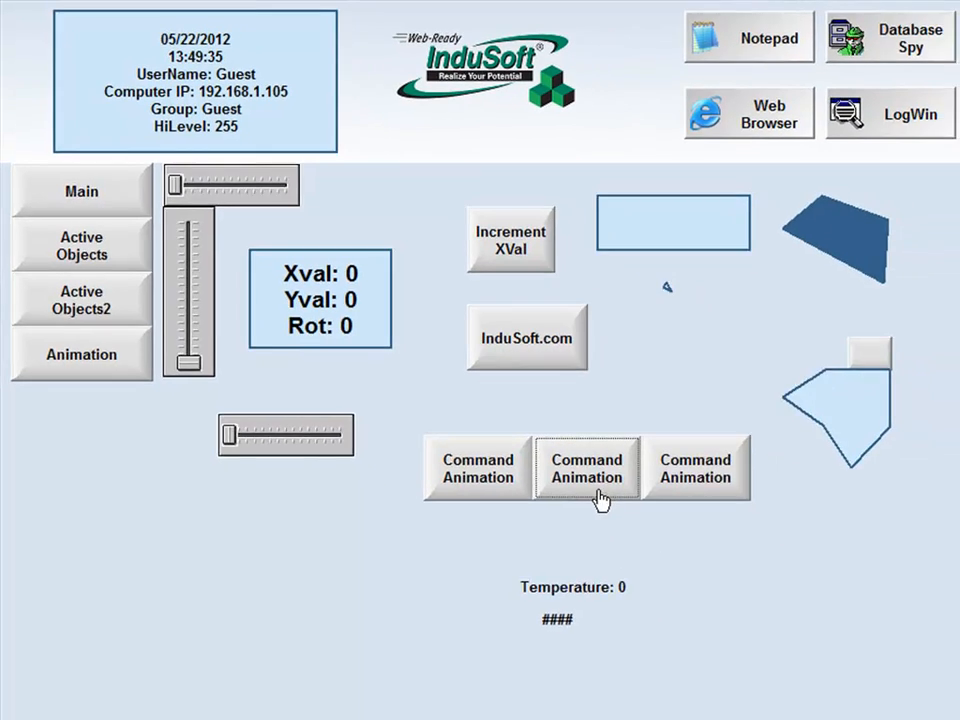
pyautogui.click(877, 50)
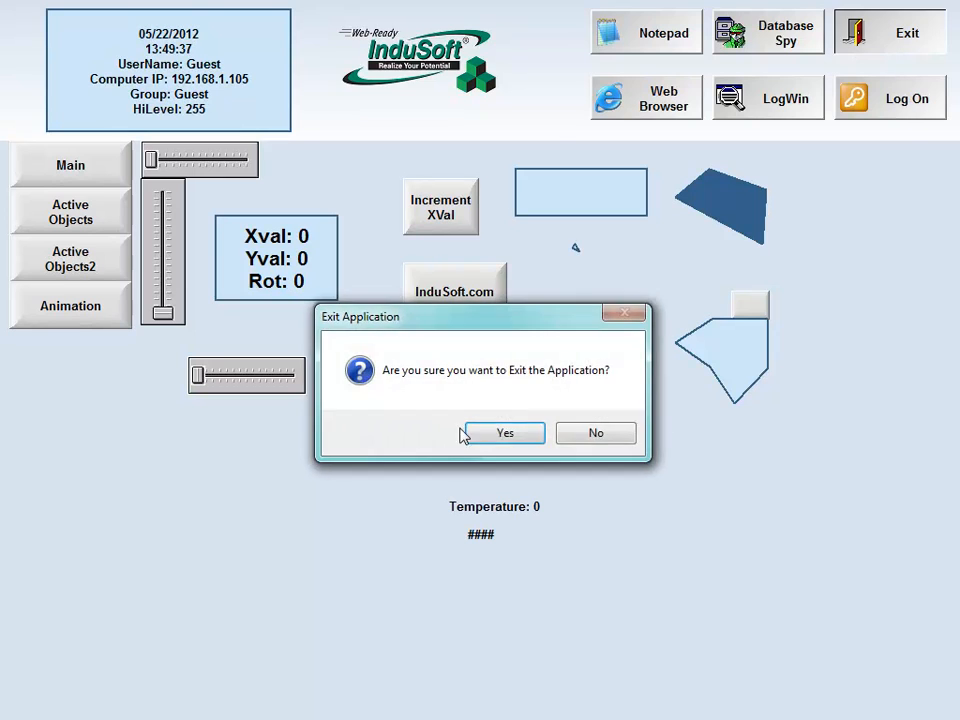
pyautogui.click(468, 432)
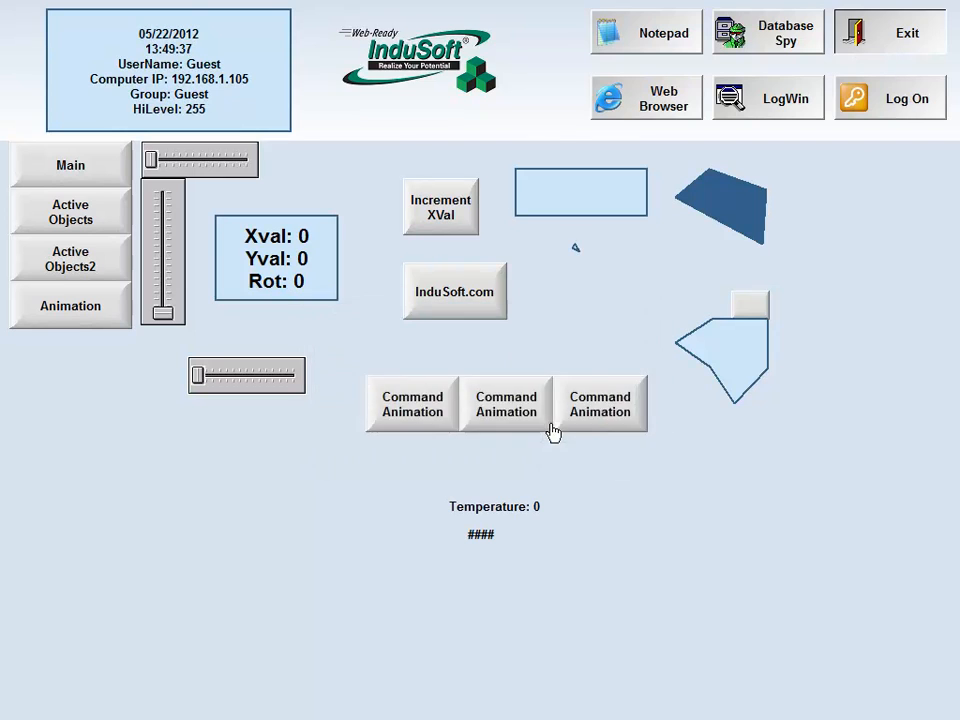
# Reopen Animation.scr and disable Enable Focus in the middle Command Animation button's command configuration
pyautogui.doubleClick(92, 232)
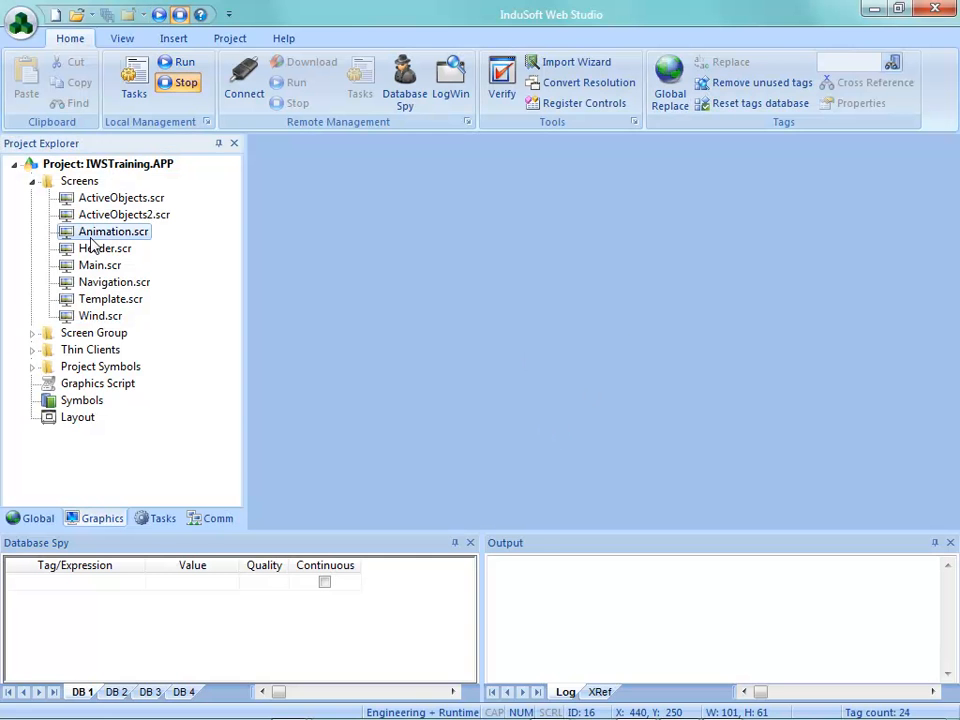
pyautogui.click(618, 424)
pyautogui.doubleClick(618, 424)
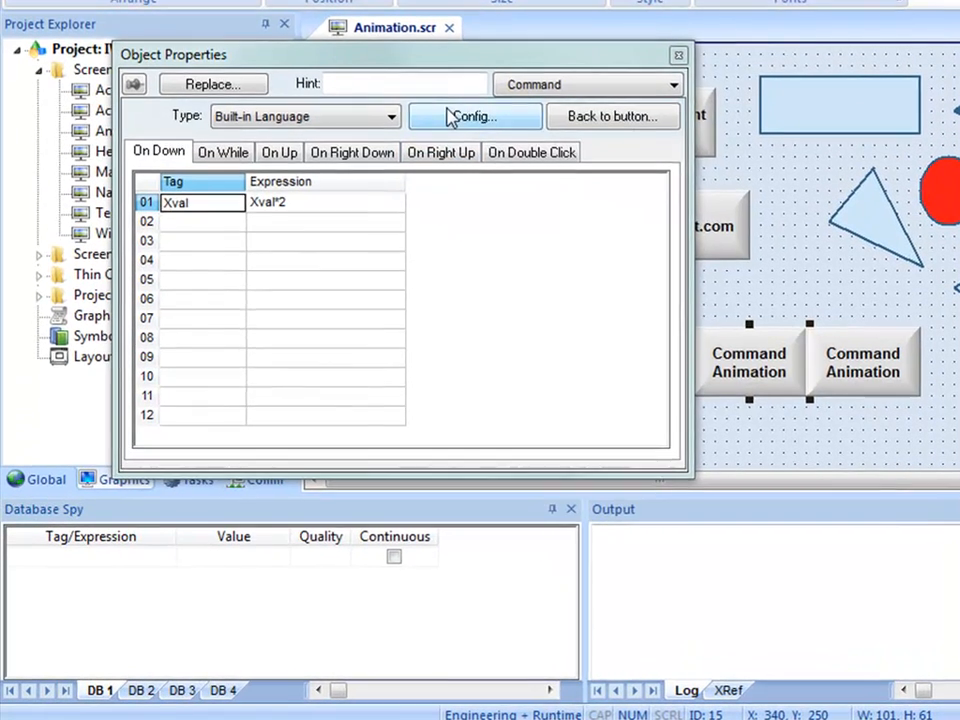
pyautogui.click(390, 221)
pyautogui.click(203, 510)
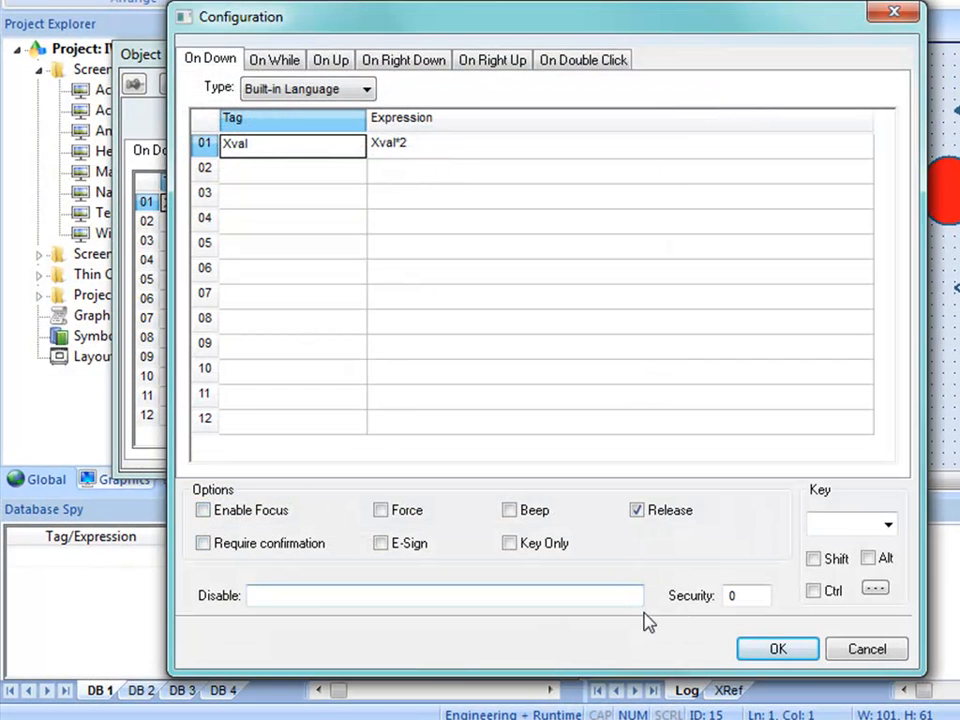
pyautogui.click(752, 648)
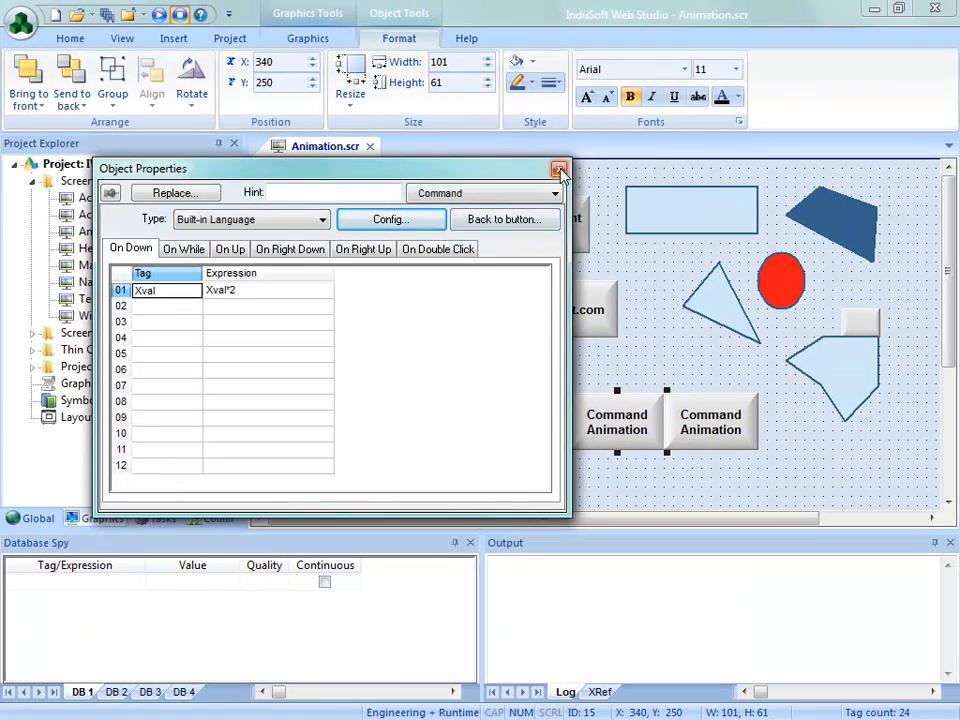
pyautogui.click(652, 80)
# Save and close the edited Animation screen, restart the project and show the Animation screen in the runtime
pyautogui.click(369, 147)
pyautogui.click(420, 424)
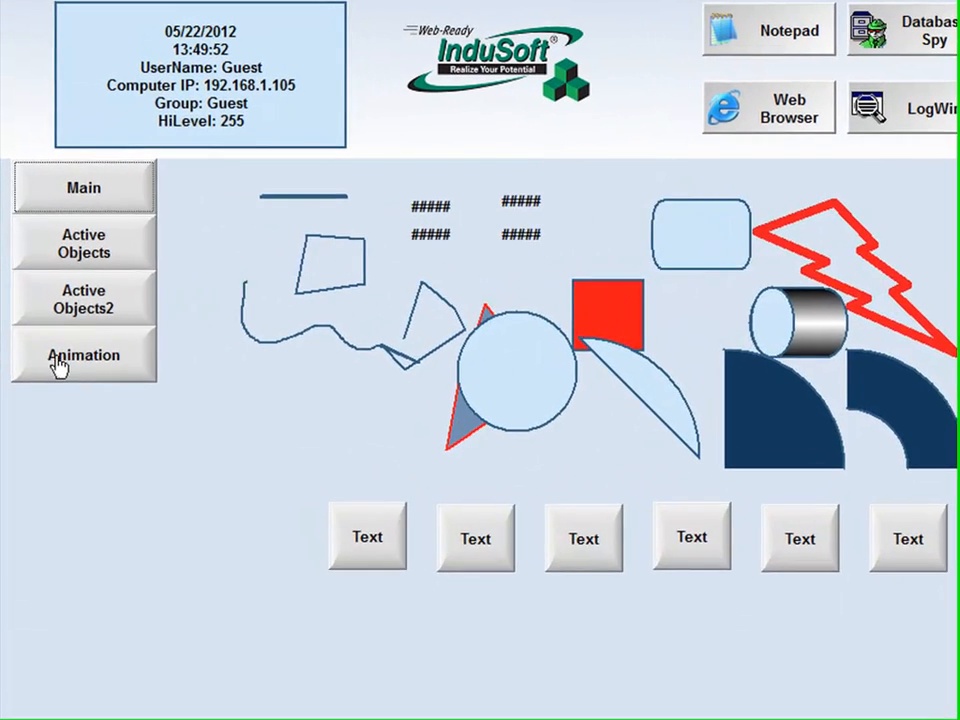
pyautogui.click(58, 362)
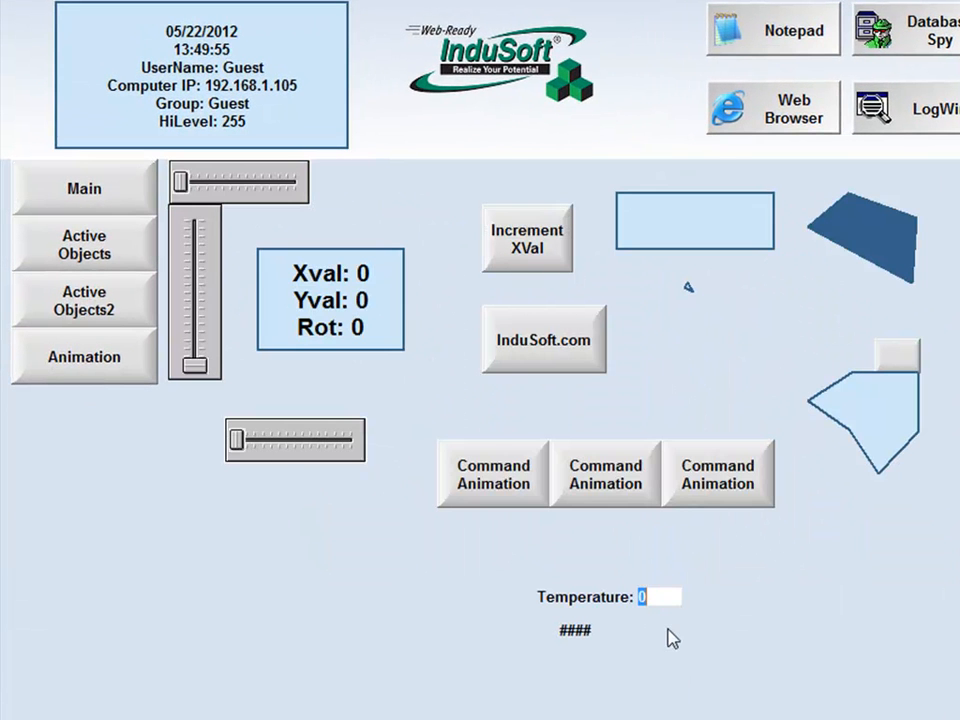
# Cycle the focus from the Temperature field through the Command Animation buttons to check the middle one, and exit the runtime
pyautogui.press('Tab')
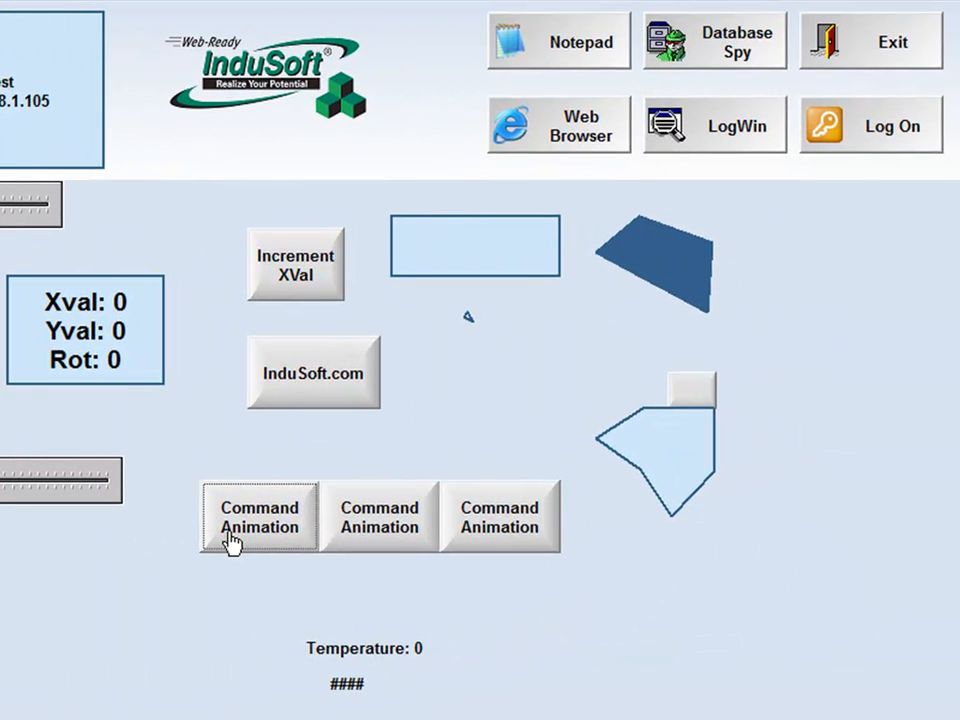
pyautogui.press('Tab')
pyautogui.press('Tab')
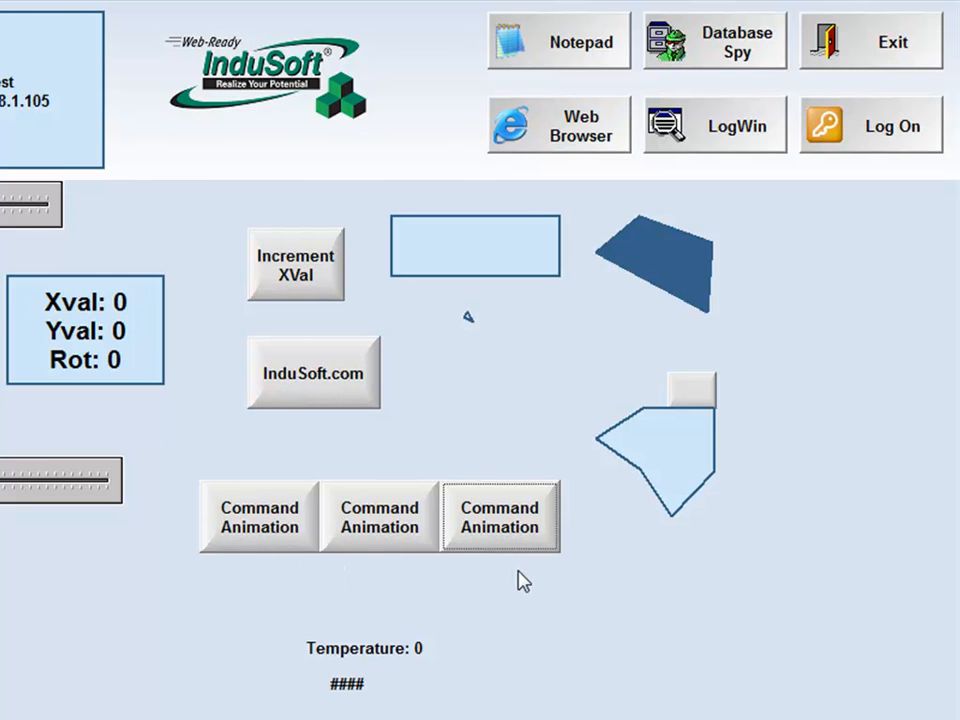
pyautogui.click(878, 68)
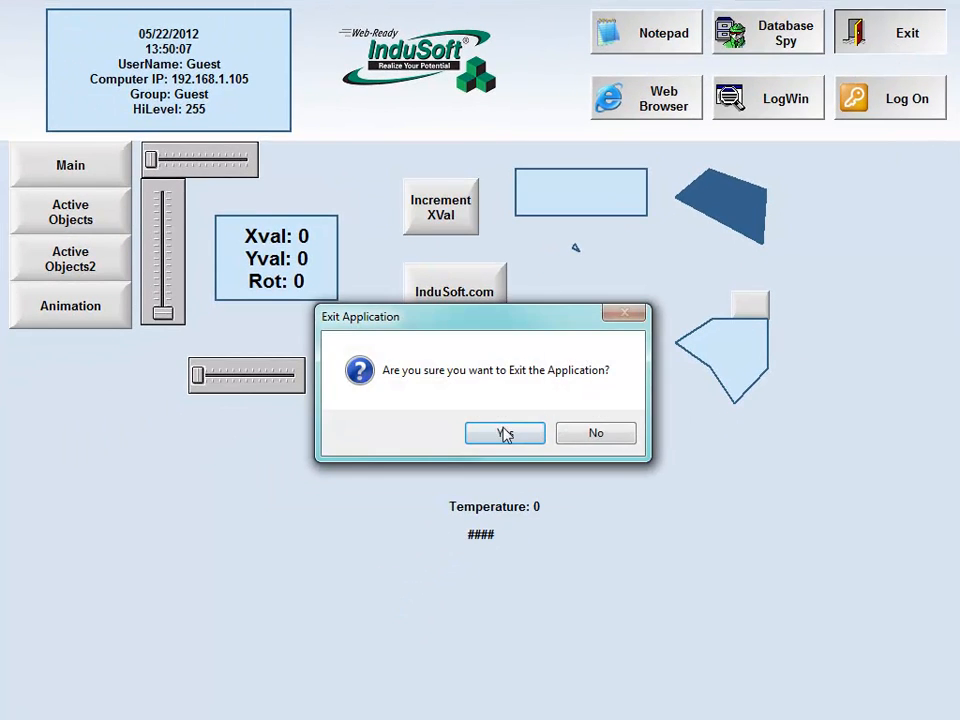
pyautogui.click(505, 433)
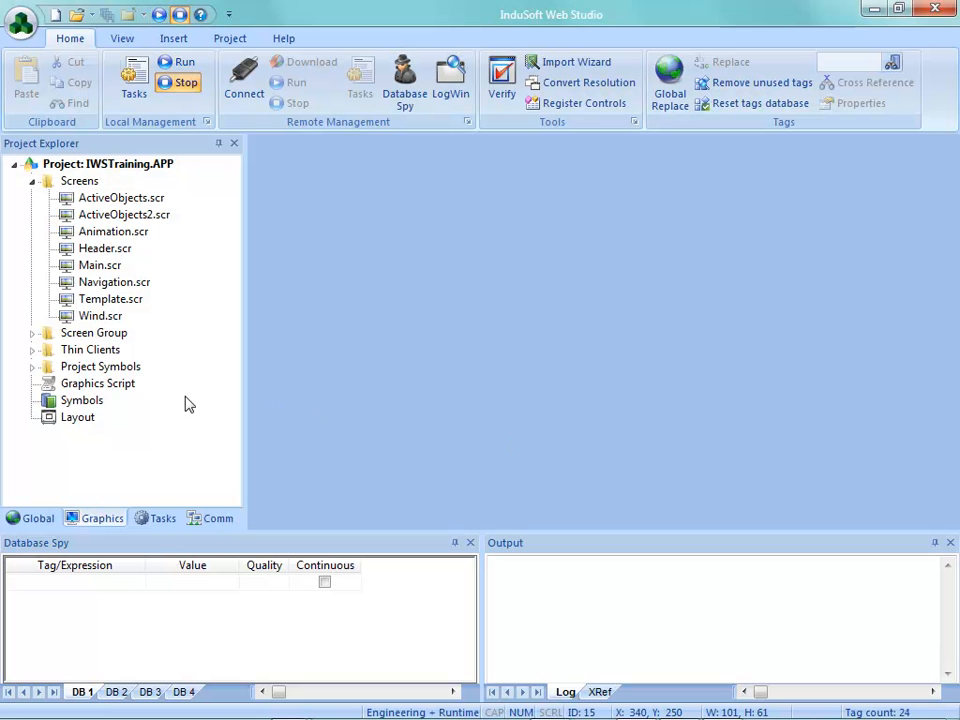
# Reopen Animation.scr and turn on the Tab Order display to examine the order numbers of the screen's objects
pyautogui.doubleClick(110, 231)
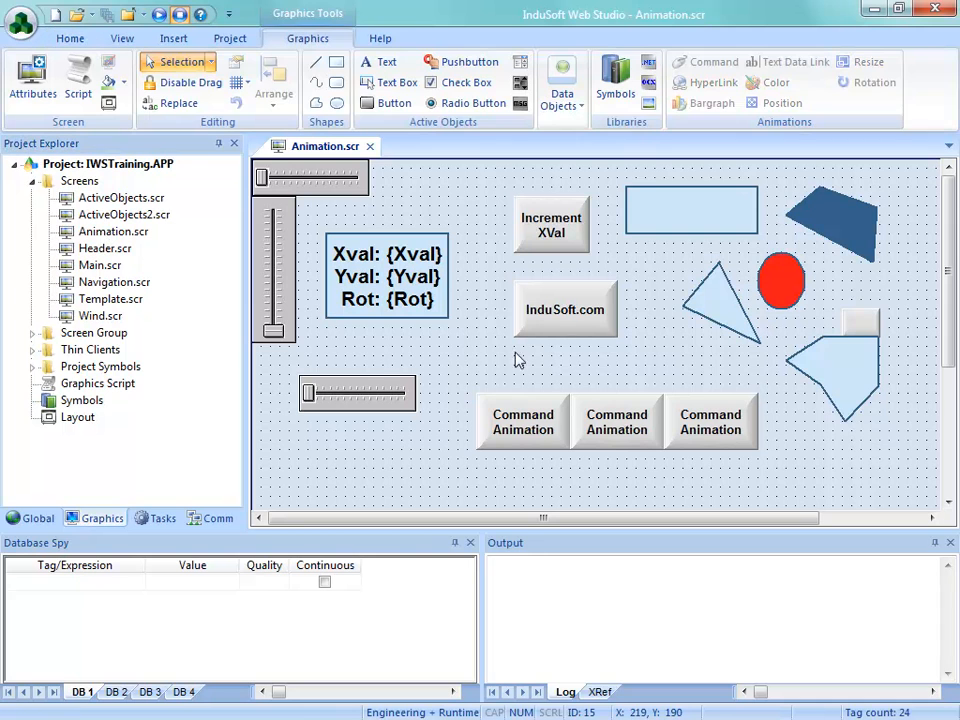
pyautogui.scroll(-3, 955, 342)
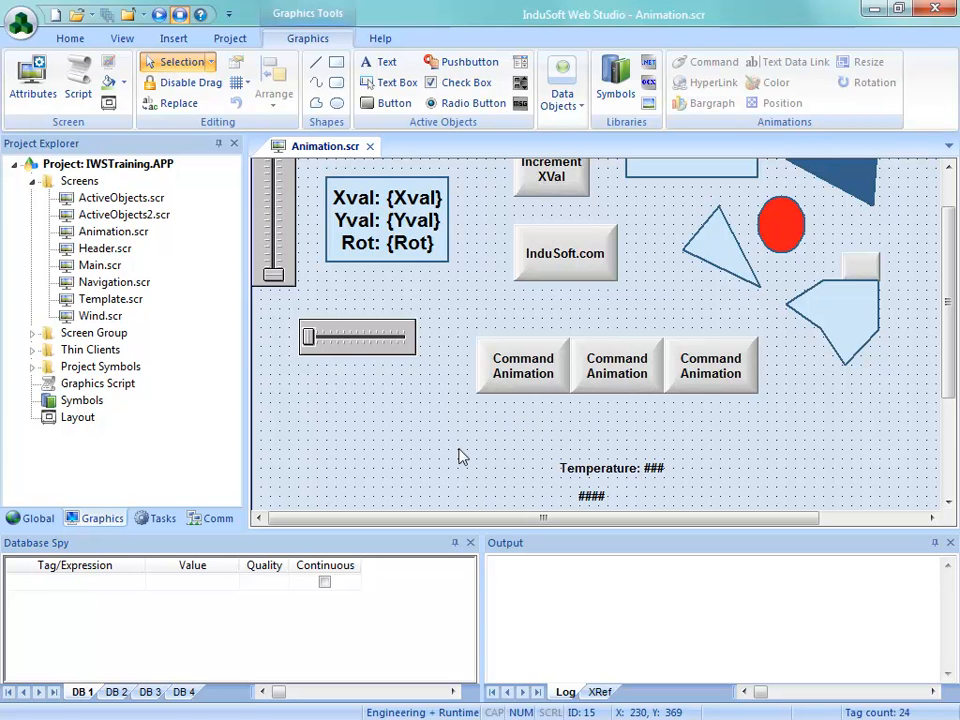
pyautogui.rightClick(420, 411)
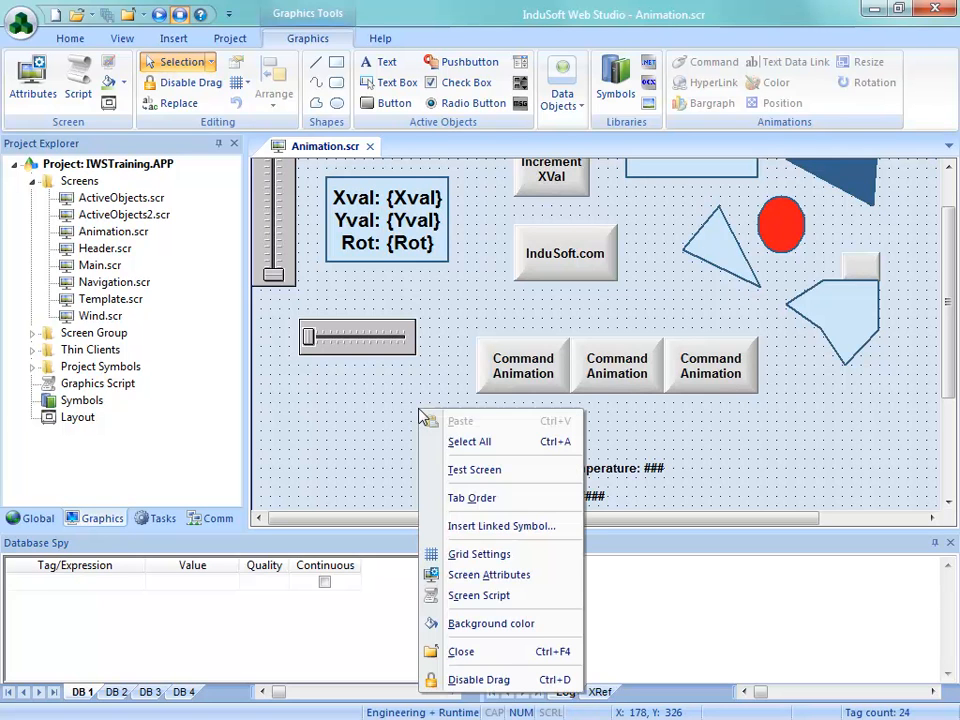
pyautogui.click(471, 498)
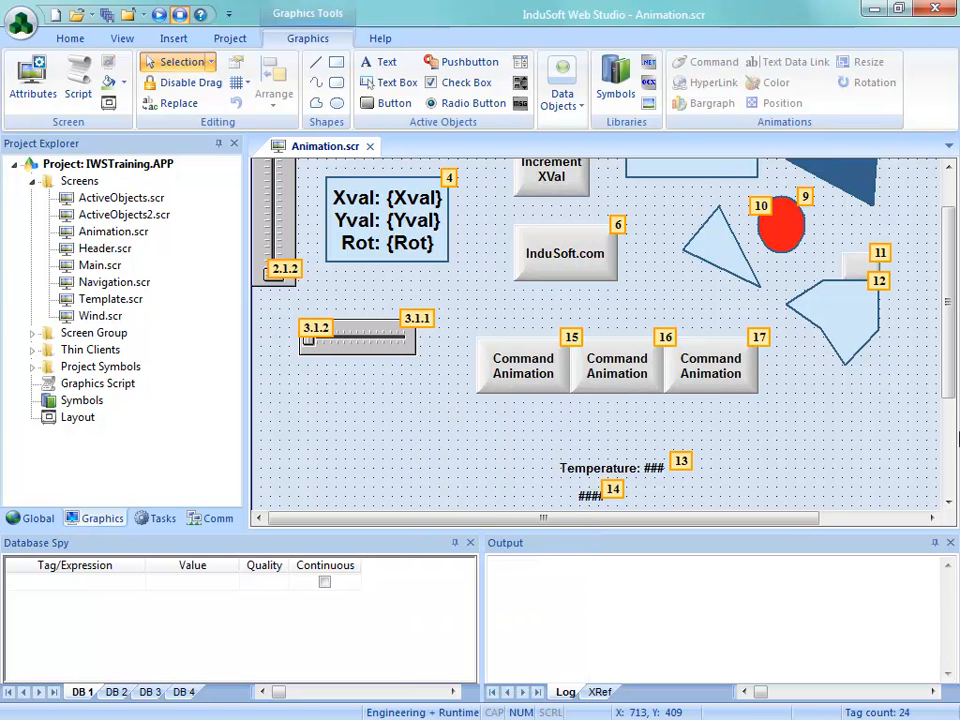
pyautogui.moveTo(949, 368); pyautogui.dragTo(949, 333)
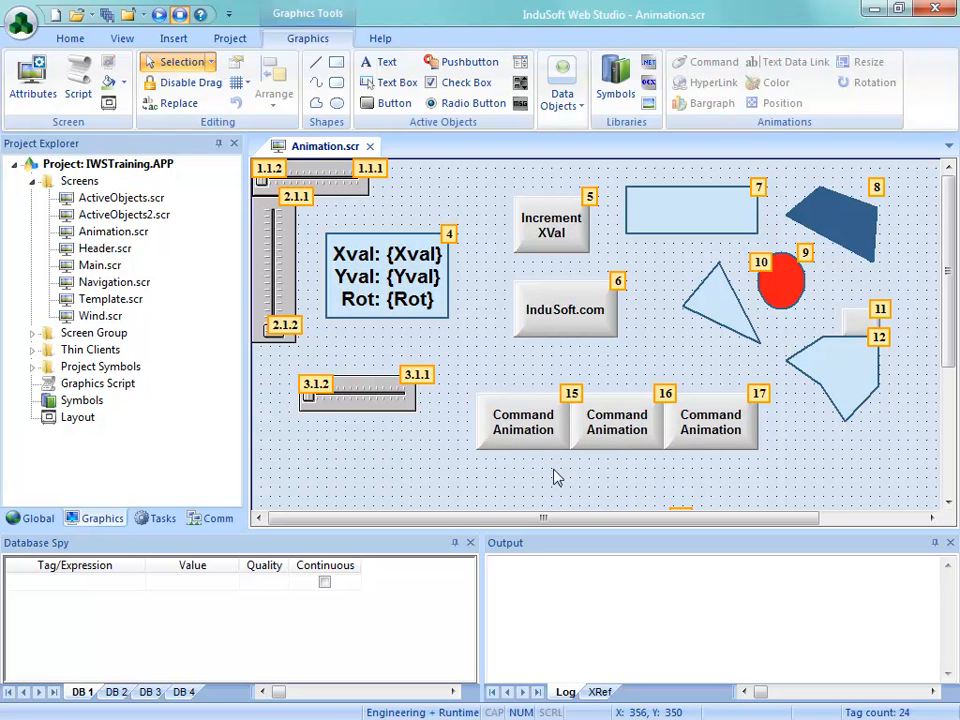
pyautogui.scroll(-2, 944, 308)
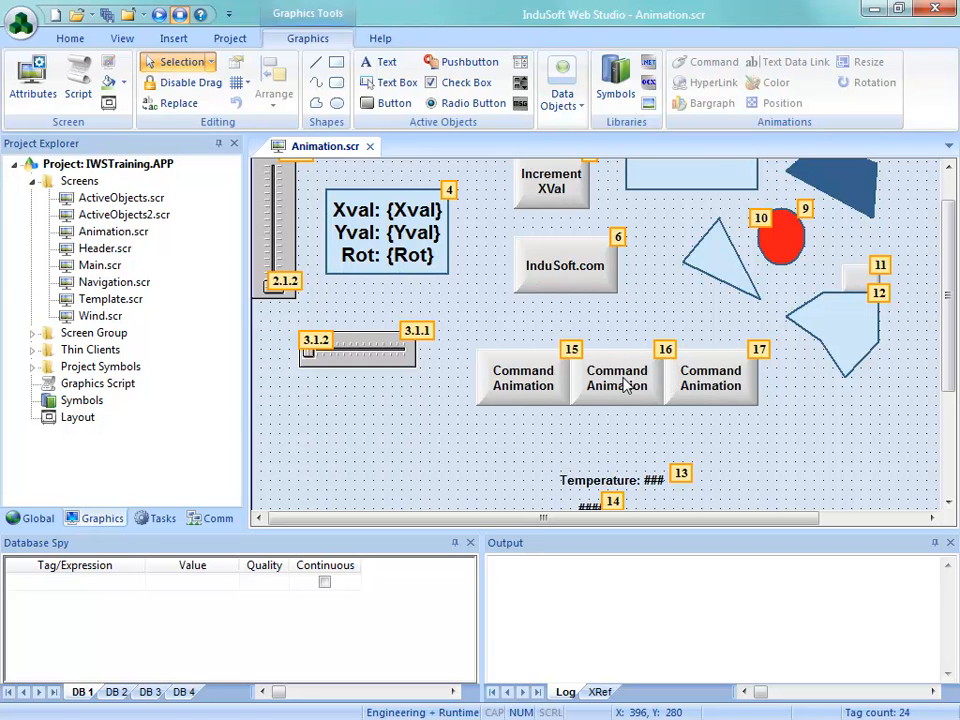
# Set the tab order of the three Command Animation buttons to 1, 2, 3 and Increment XVal to 5, and hide the tab order numbers
pyautogui.click(572, 357)
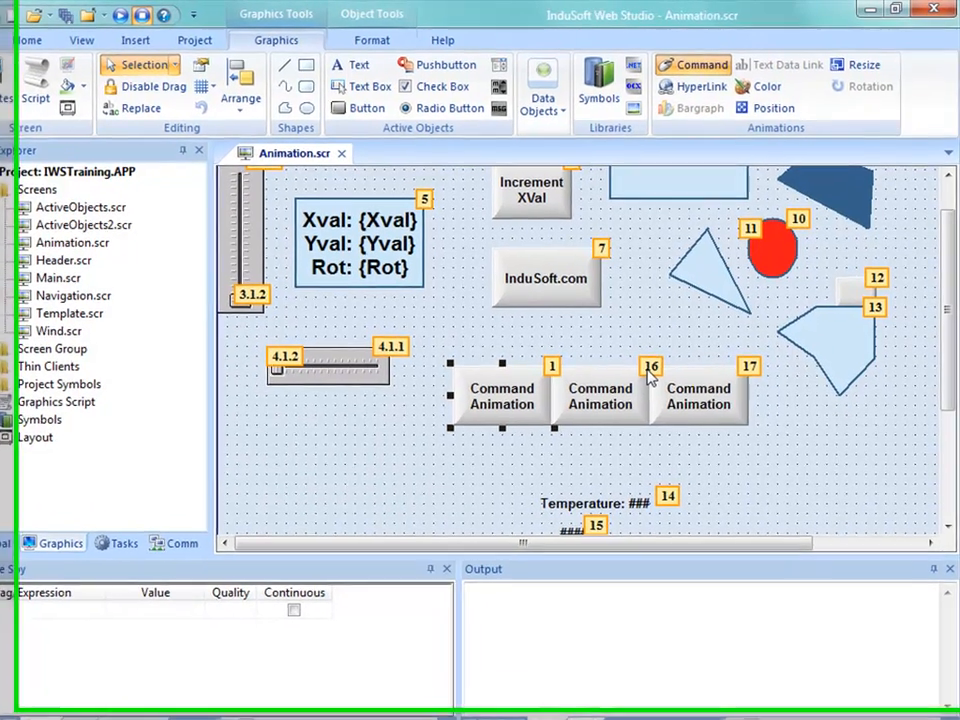
pyautogui.click(648, 378)
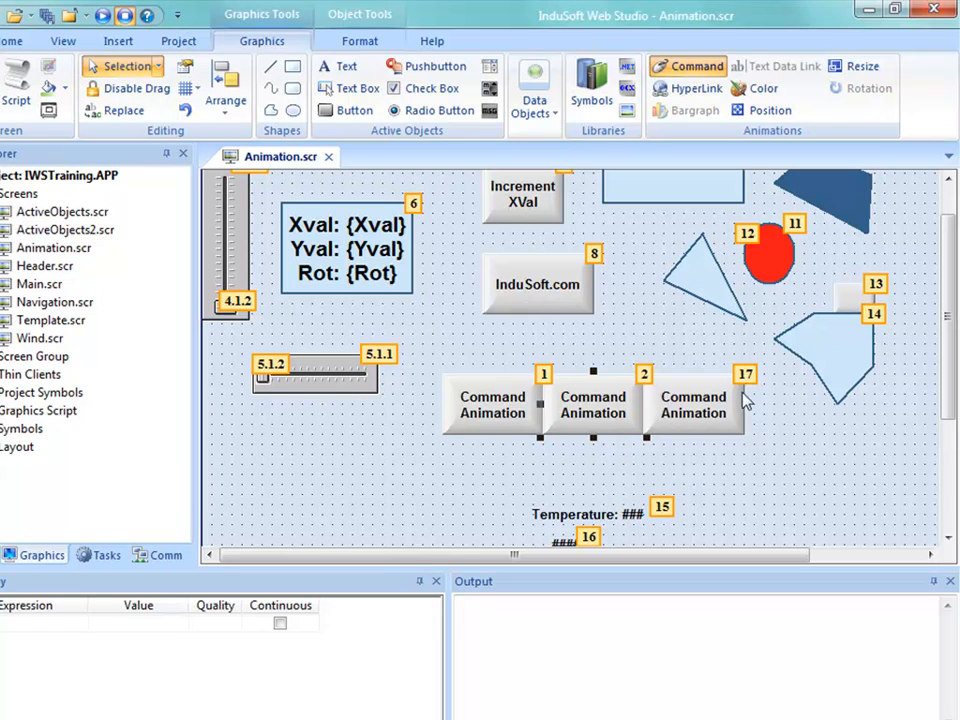
pyautogui.click(752, 391)
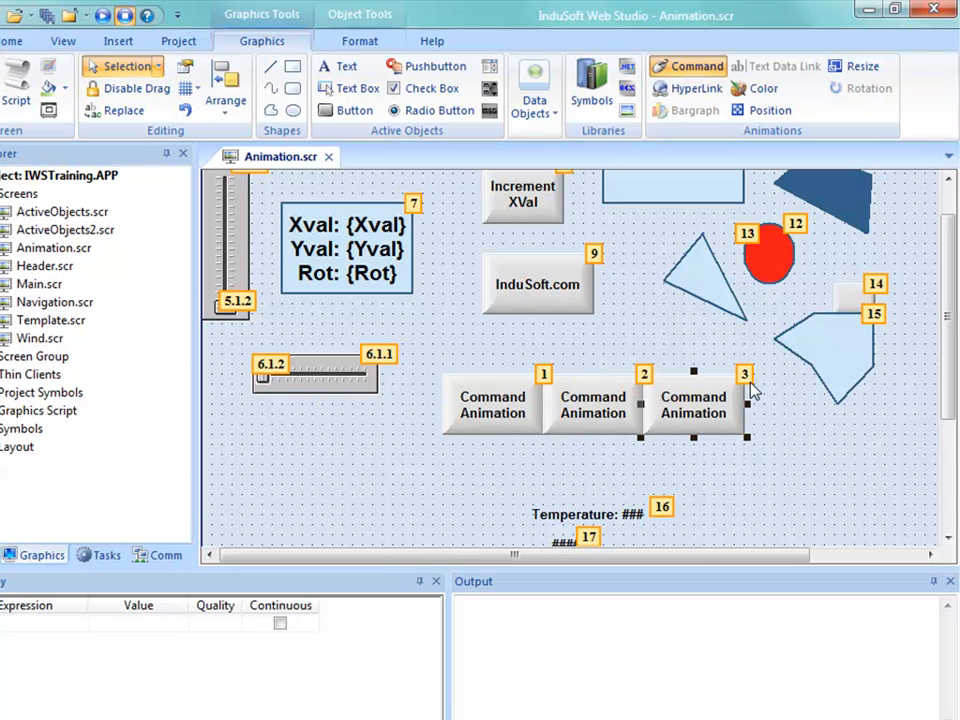
pyautogui.moveTo(950, 406); pyautogui.dragTo(952, 378)
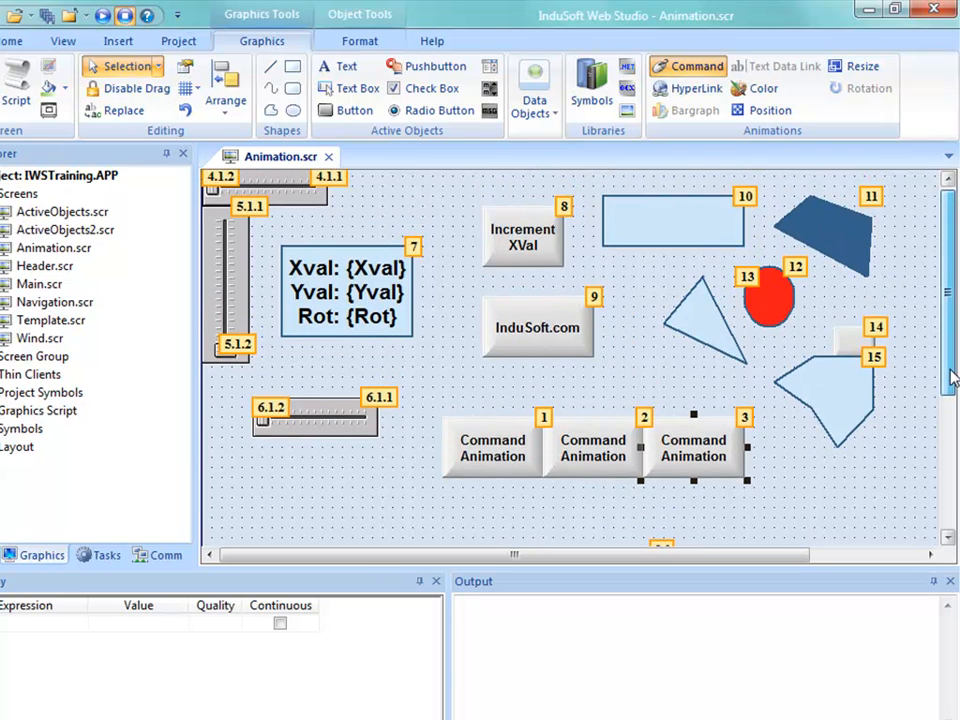
pyautogui.click(563, 207)
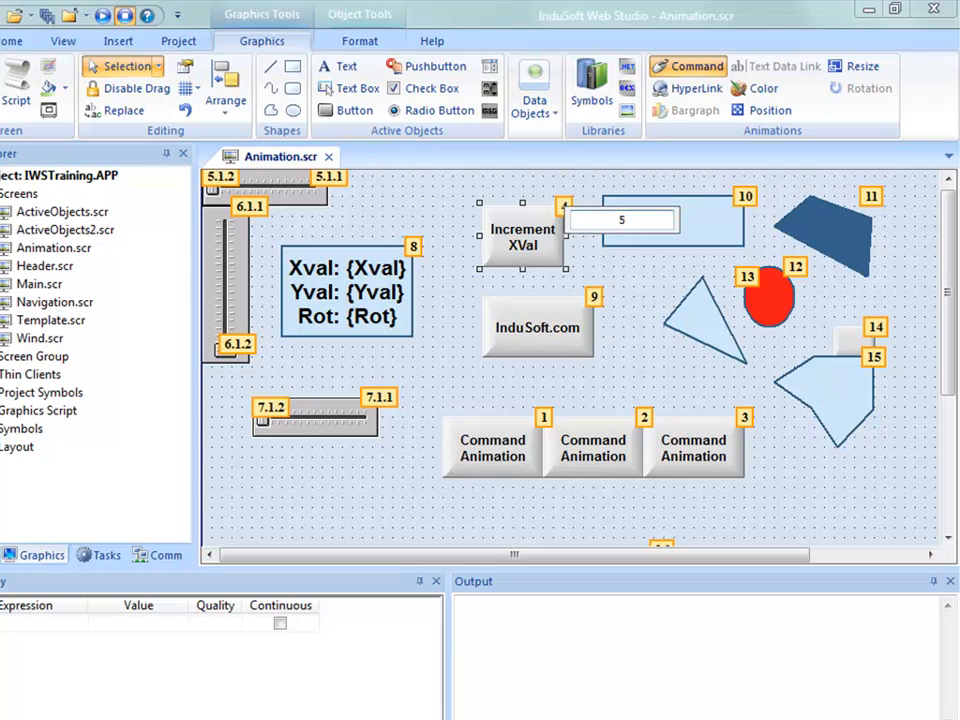
pyautogui.press('Return')
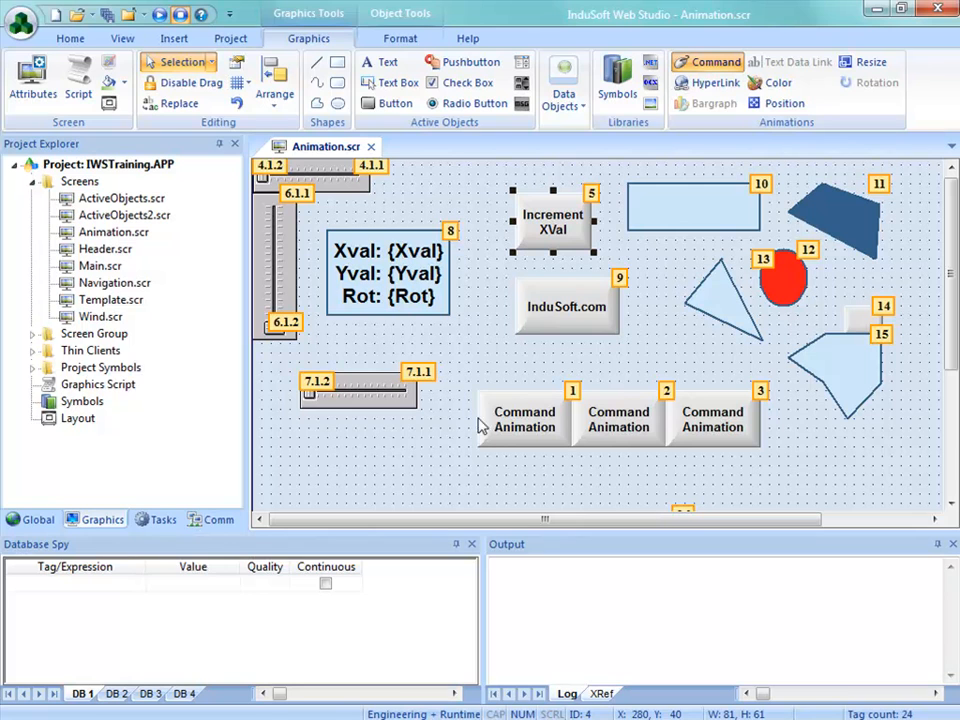
pyautogui.rightClick(618, 426)
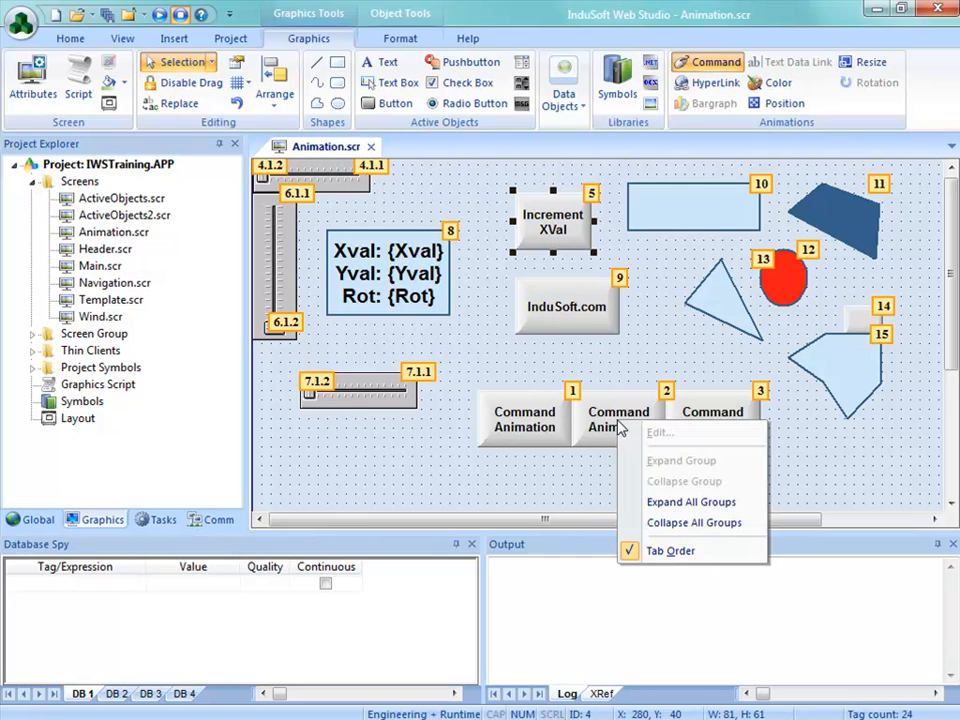
pyautogui.click(670, 551)
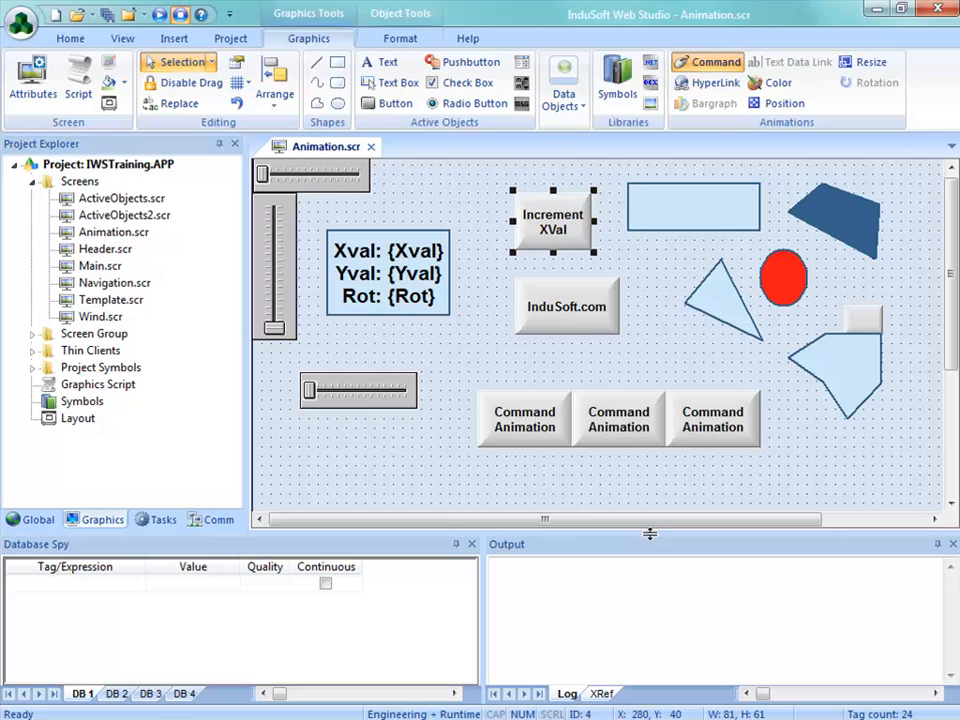
# Enable the Enable Focus option in the middle Command Animation button's command configuration and close its properties
pyautogui.click(615, 428)
pyautogui.doubleClick(615, 428)
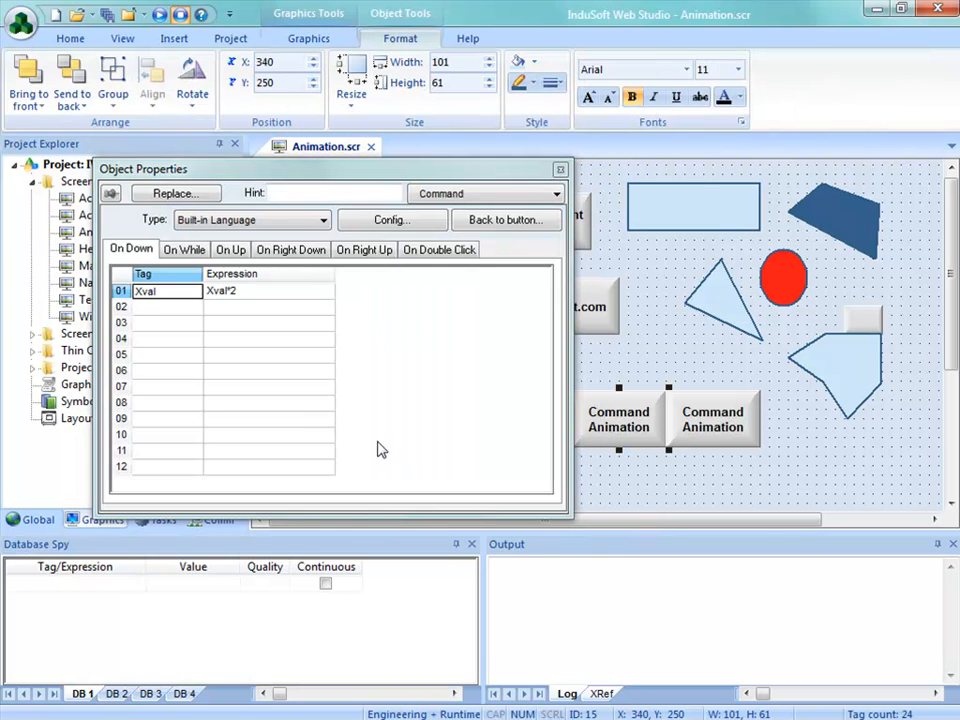
pyautogui.click(394, 219)
pyautogui.click(167, 545)
pyautogui.click(646, 660)
pyautogui.click(754, 491)
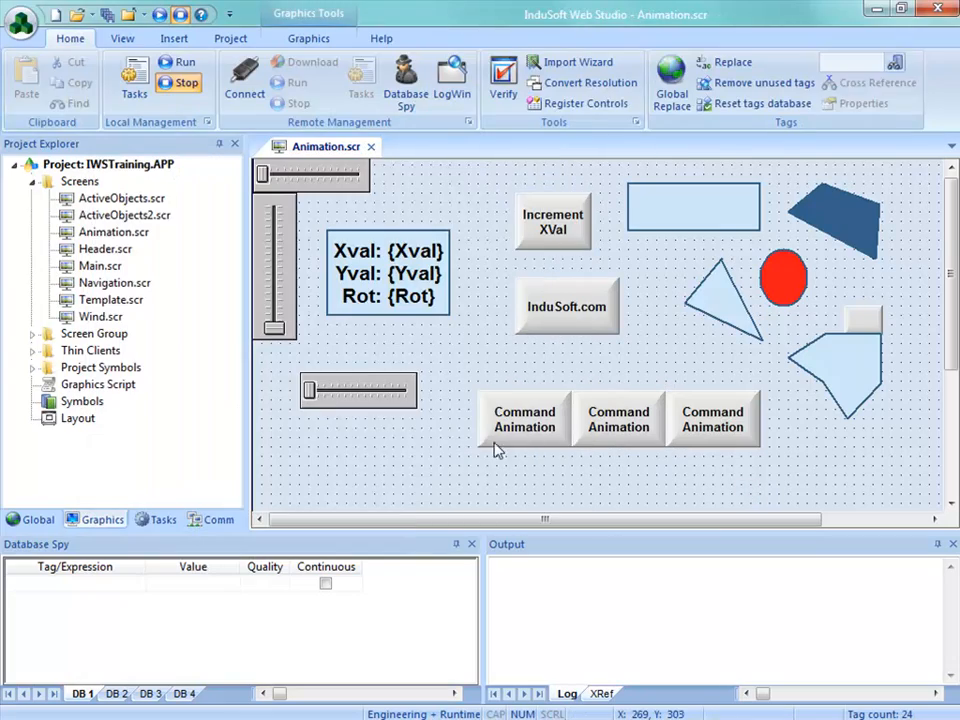
# Display the tab order again and renumber the Command Animation buttons as first 1, middle 3 and last 2
pyautogui.rightClick(432, 453)
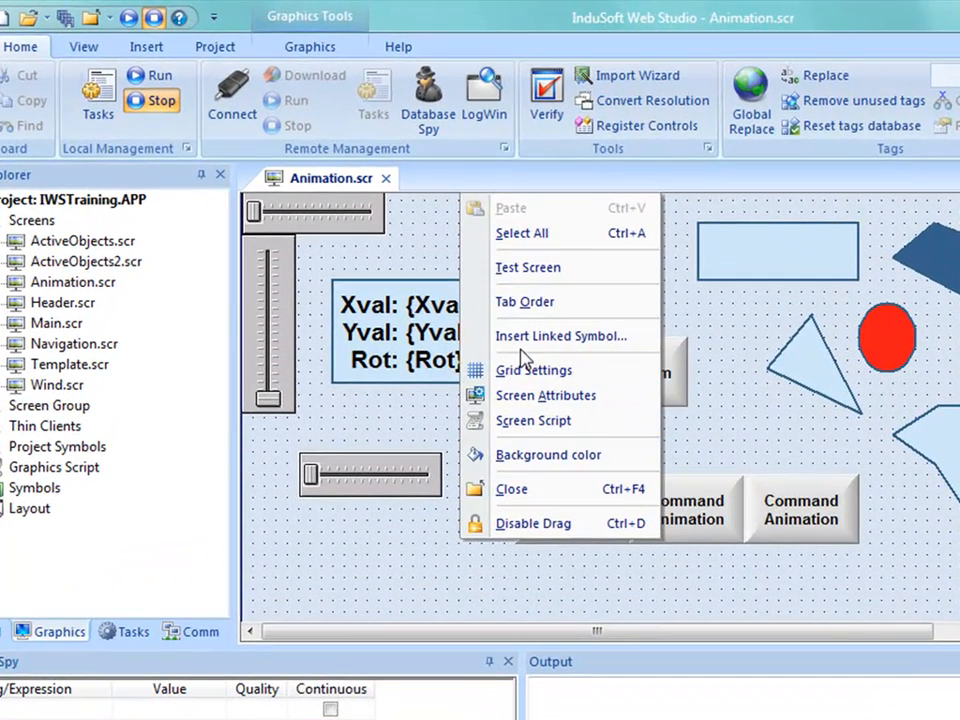
pyautogui.click(524, 310)
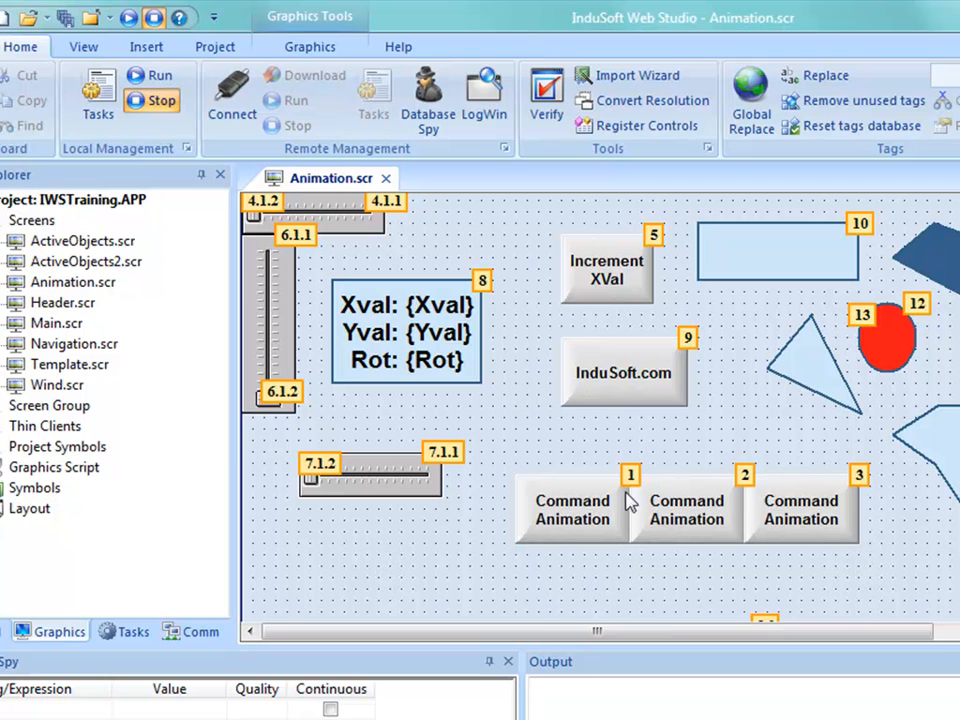
pyautogui.click(858, 477)
pyautogui.click(631, 477)
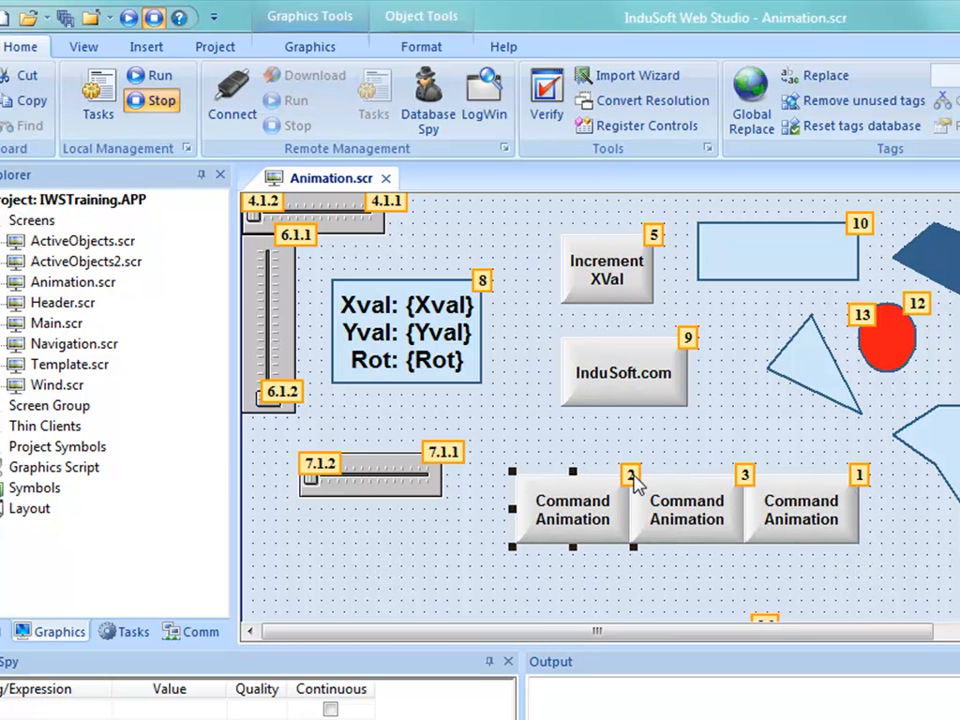
pyautogui.click(631, 477)
pyautogui.write('1')
pyautogui.press('Return')
# Save and close Animation.scr, run the project and show the Animation screen in the runtime
pyautogui.click(385, 180)
pyautogui.click(464, 549)
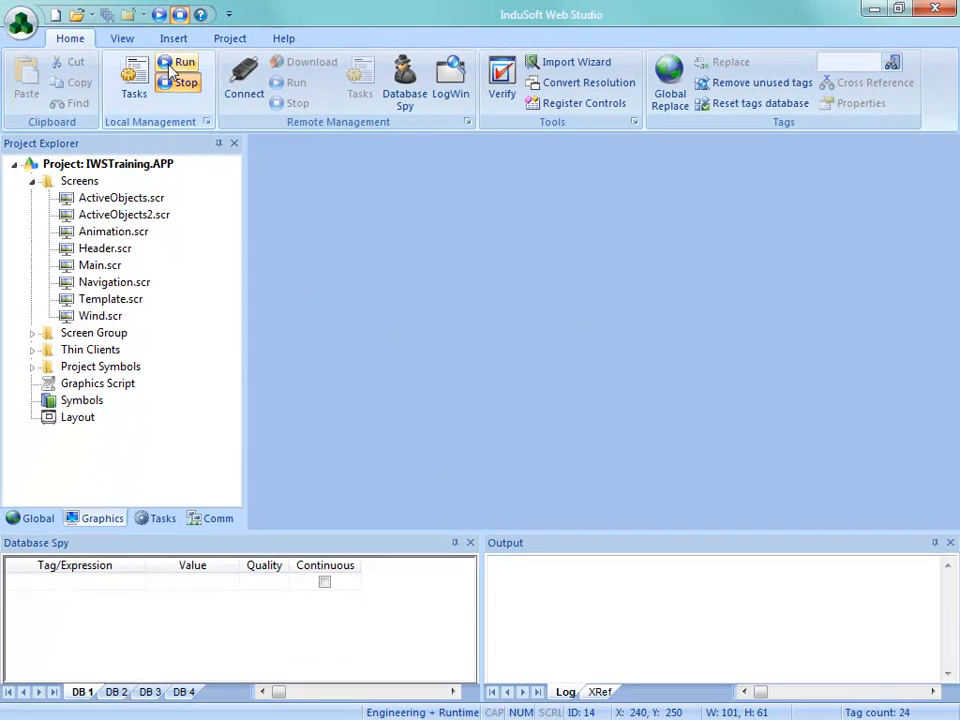
pyautogui.click(176, 64)
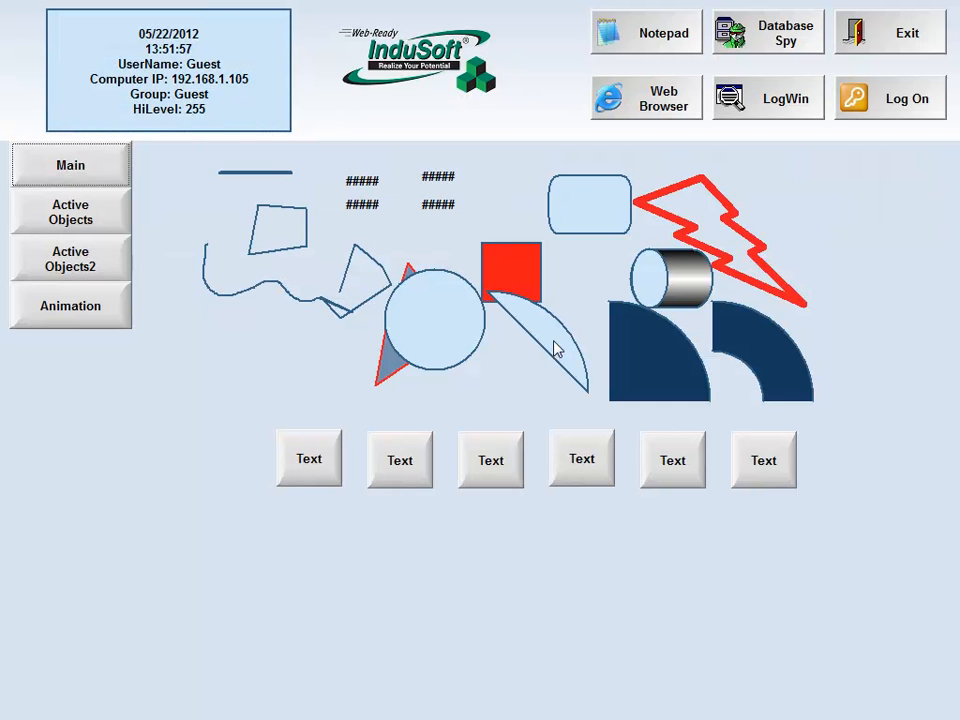
pyautogui.click(66, 320)
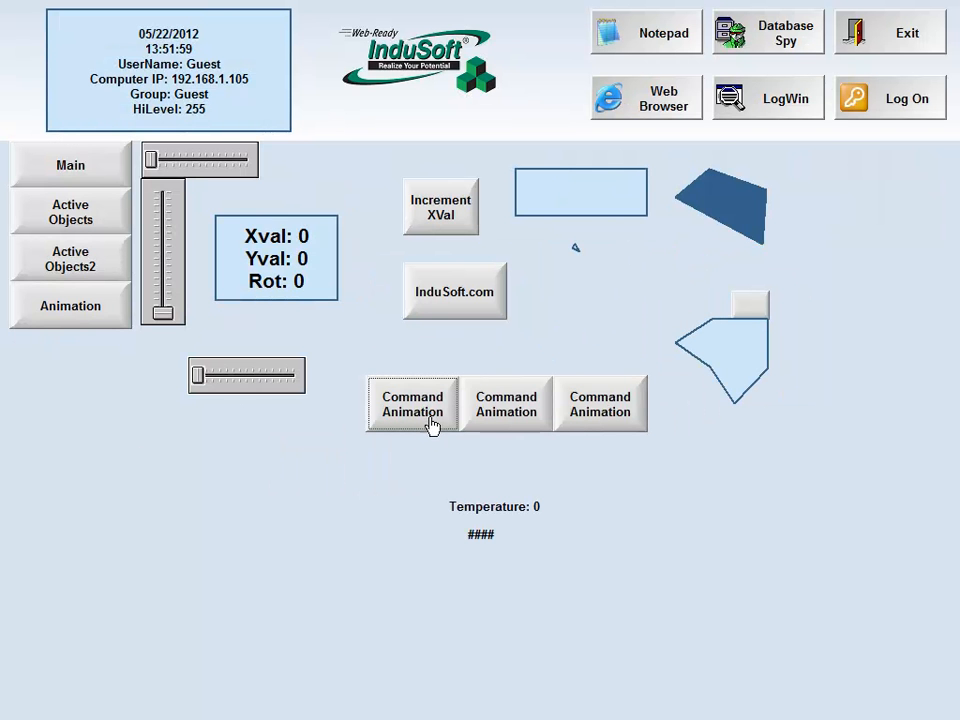
# Move the focus through the Command Animation buttons and Increment XVal to check the new tab order, and exit the runtime
pyautogui.press('Tab')
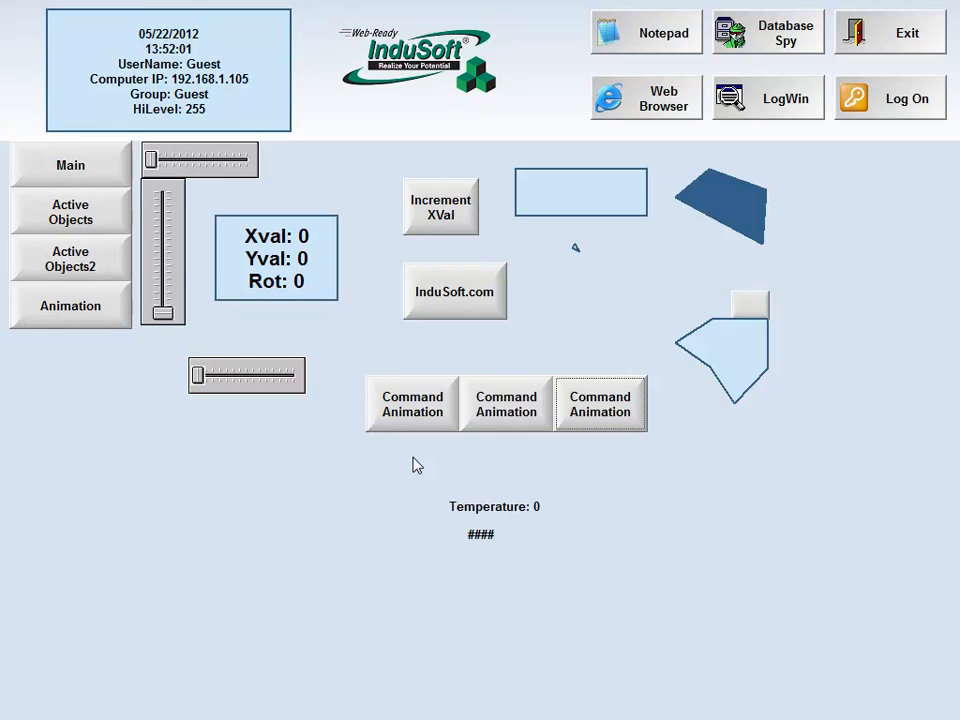
pyautogui.hotkey('shift', 'Tab')
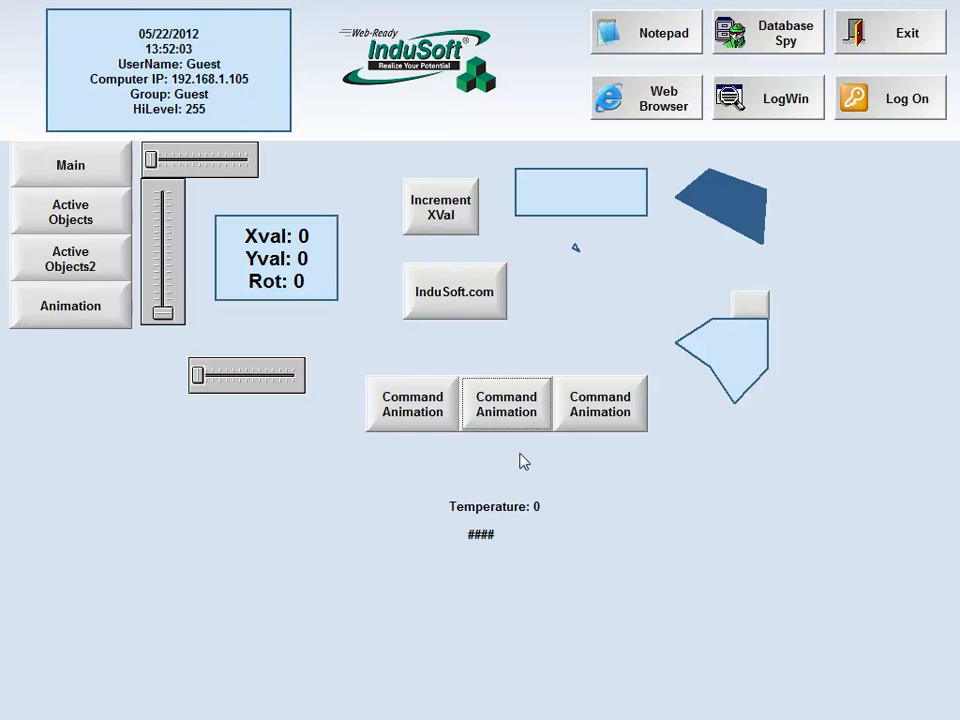
pyautogui.click(440, 214)
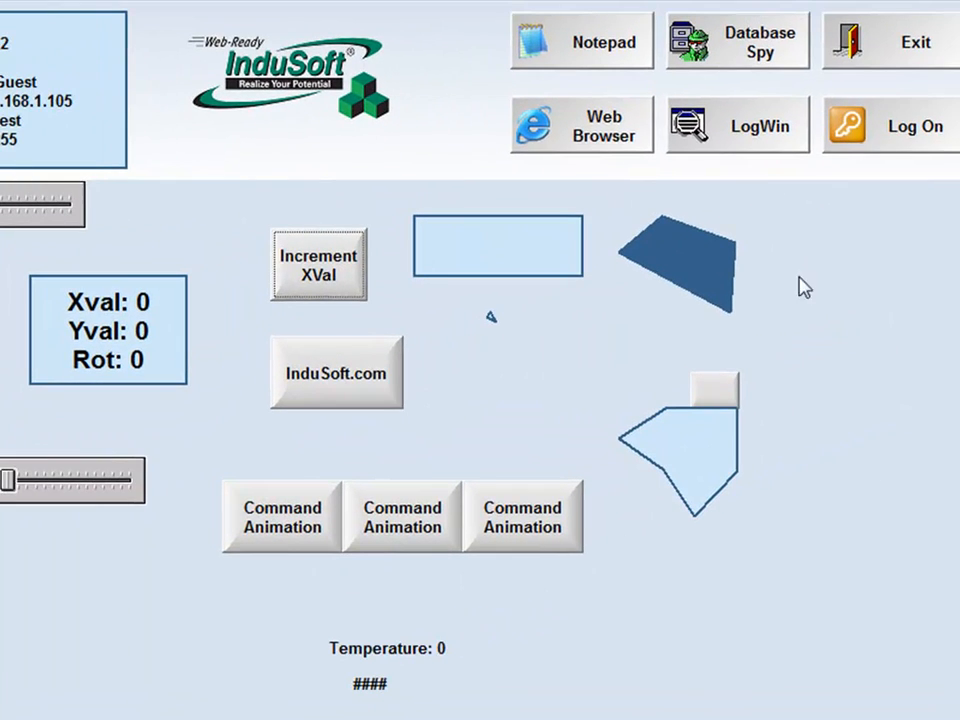
pyautogui.click(884, 70)
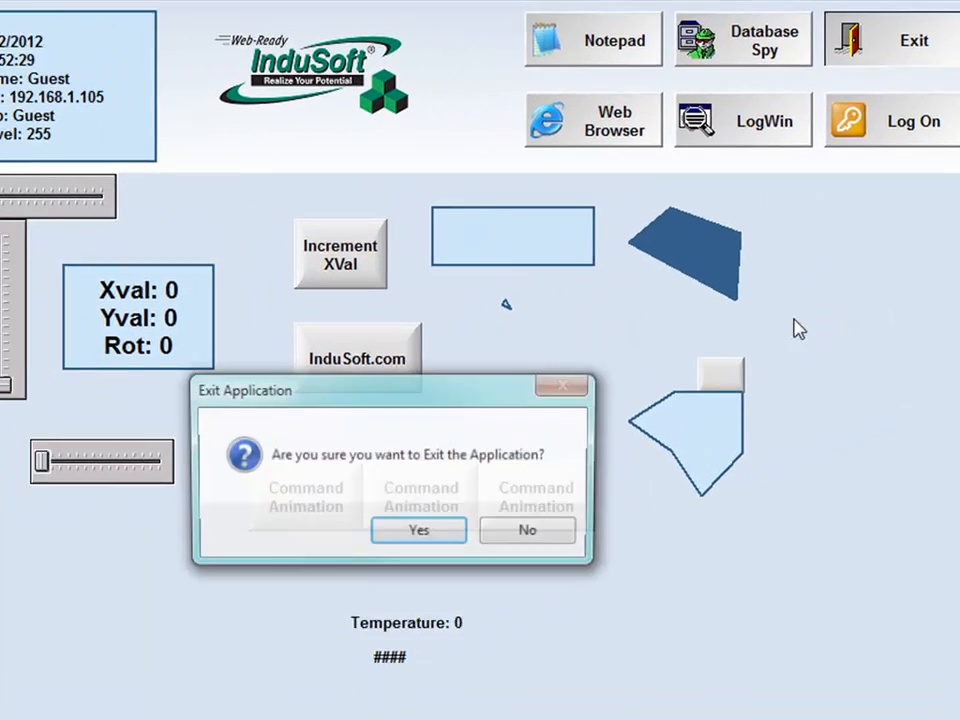
pyautogui.click(400, 553)
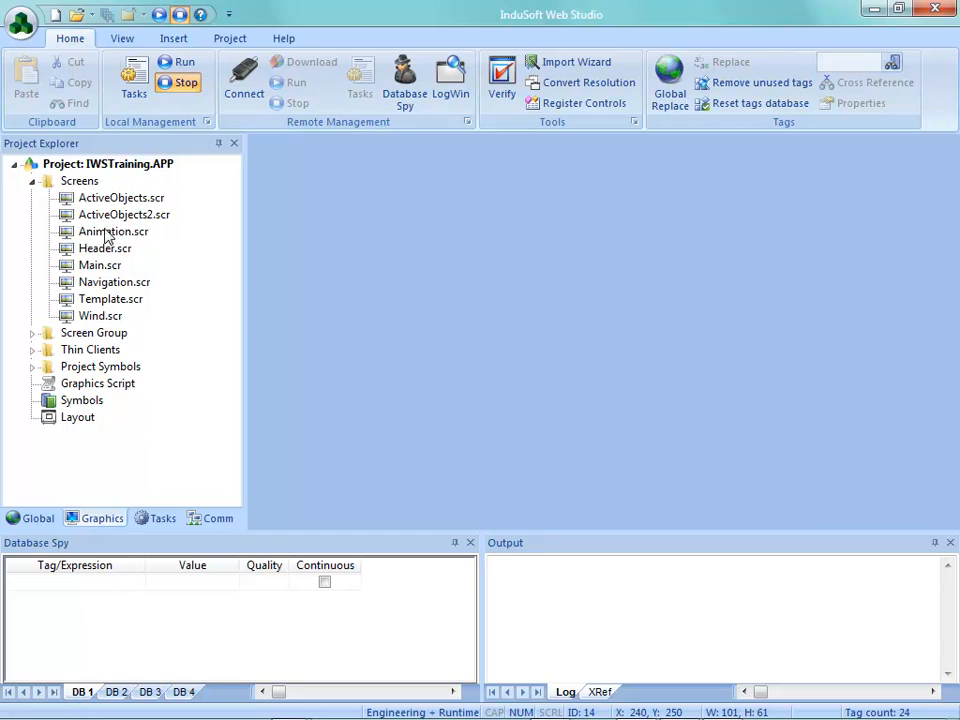
# Reopen Animation.scr and disable Force in the last Command Animation button's command configuration
pyautogui.doubleClick(106, 232)
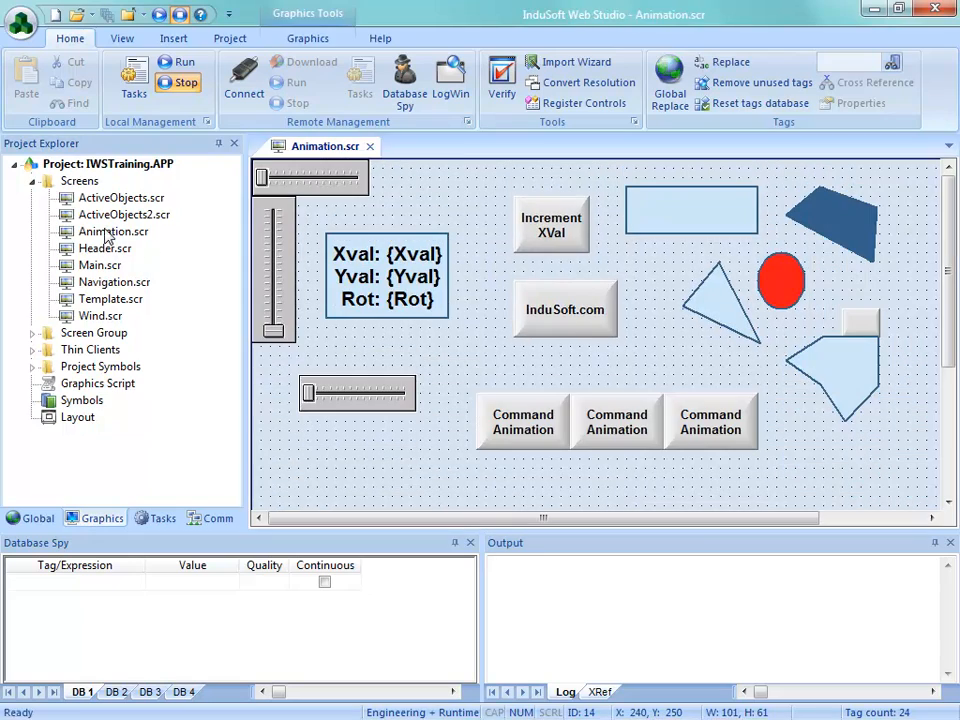
pyautogui.doubleClick(675, 443)
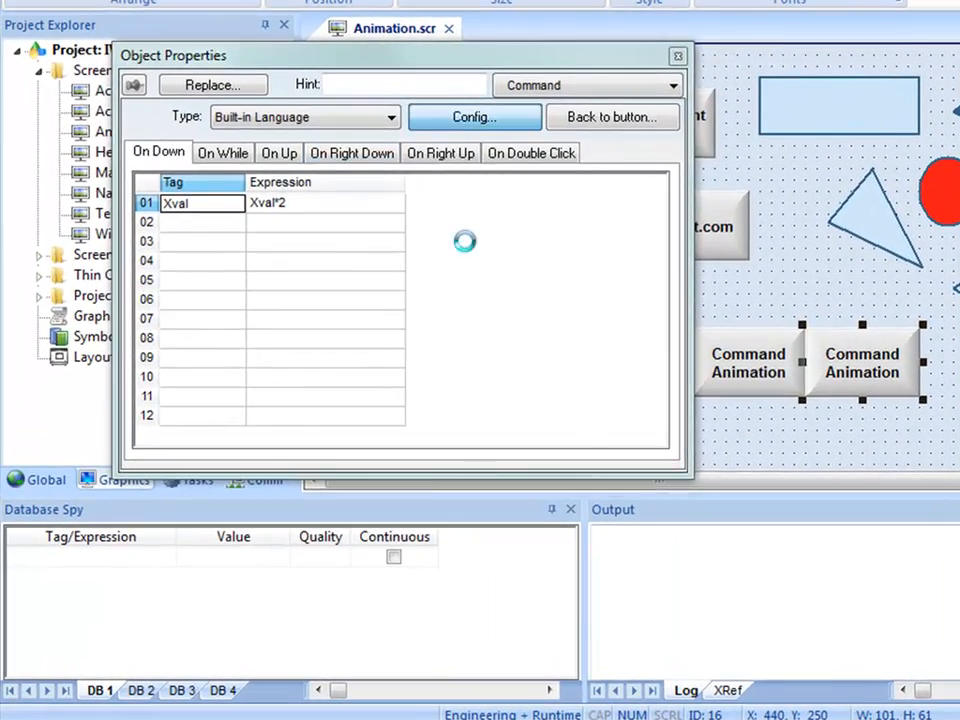
pyautogui.click(442, 120)
pyautogui.click(382, 511)
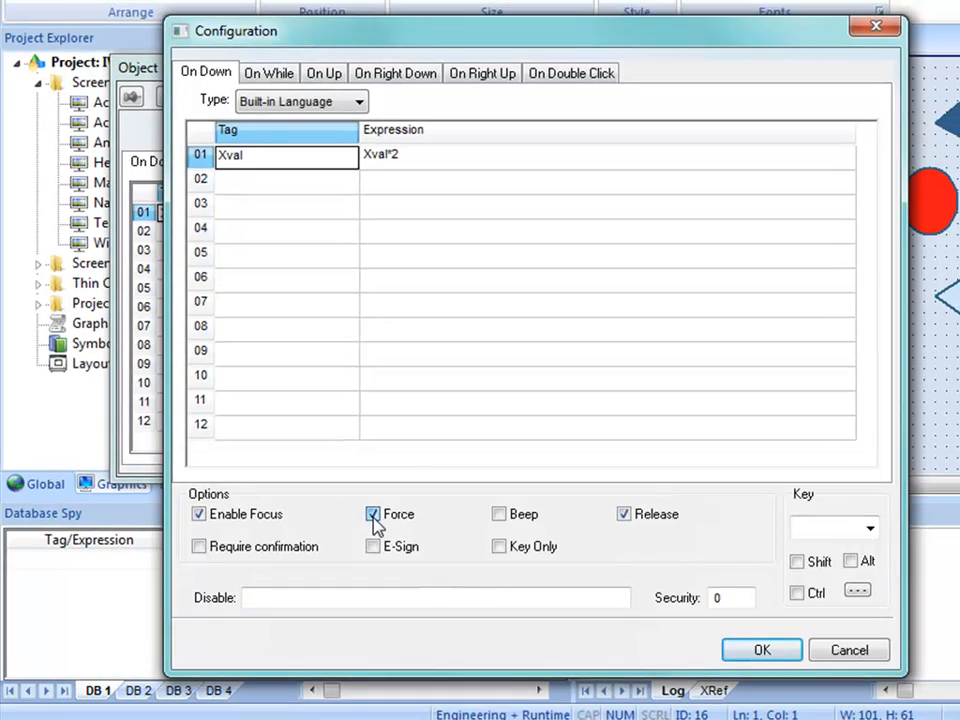
pyautogui.click(380, 510)
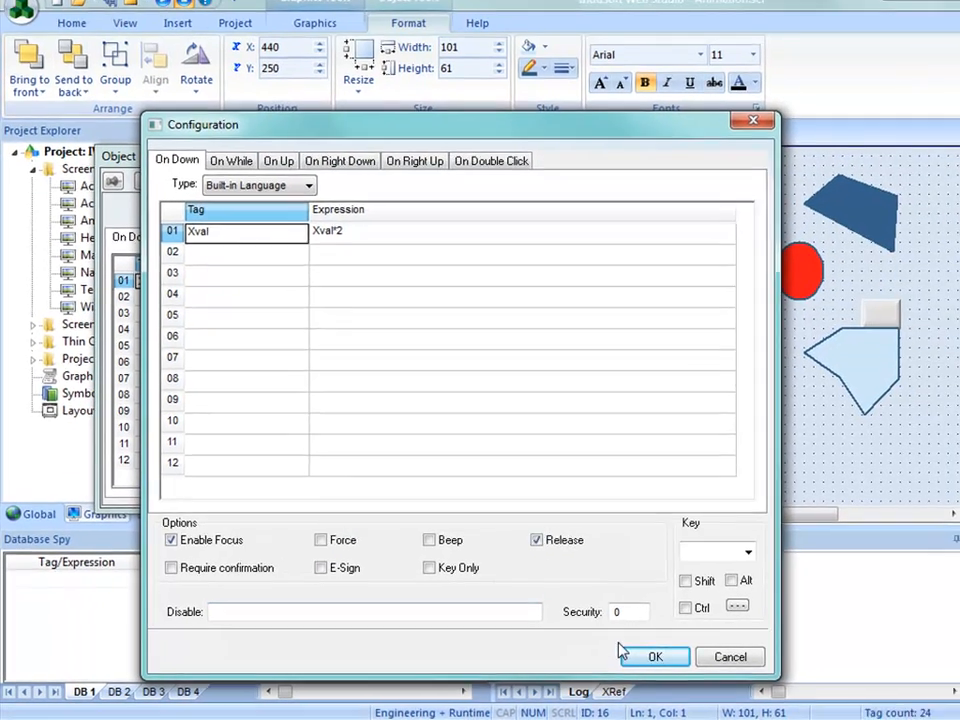
pyautogui.click(660, 656)
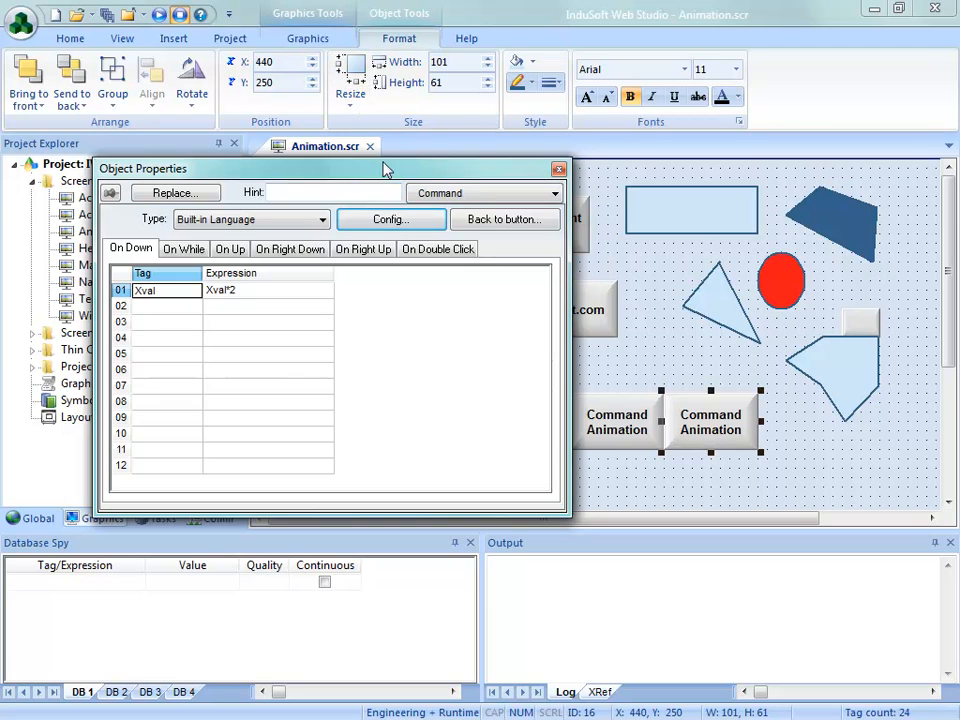
# Open the context help for the Command animation and read the Options pane description of Enable Focus and Force
pyautogui.click(200, 16)
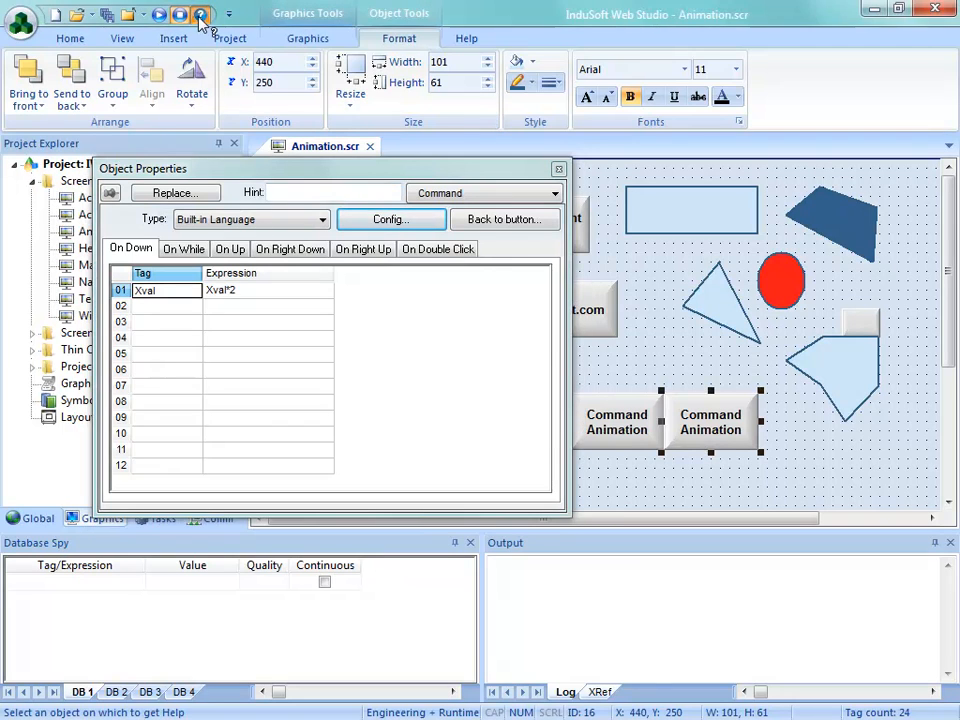
pyautogui.click(366, 318)
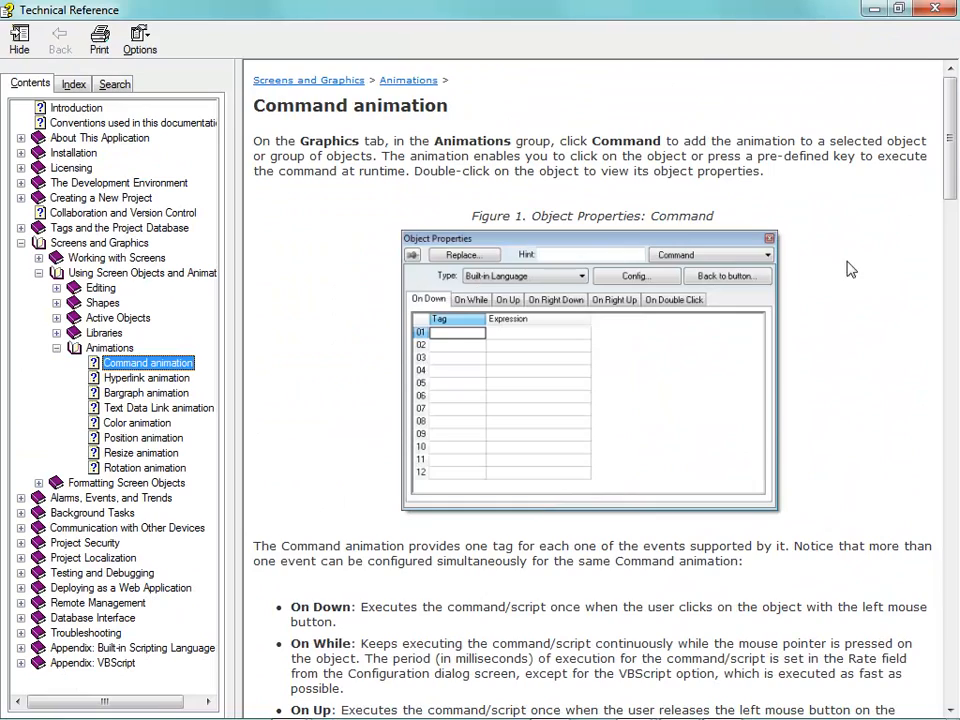
pyautogui.moveTo(953, 190); pyautogui.dragTo(955, 505)
pyautogui.scroll(-5, 955, 505)
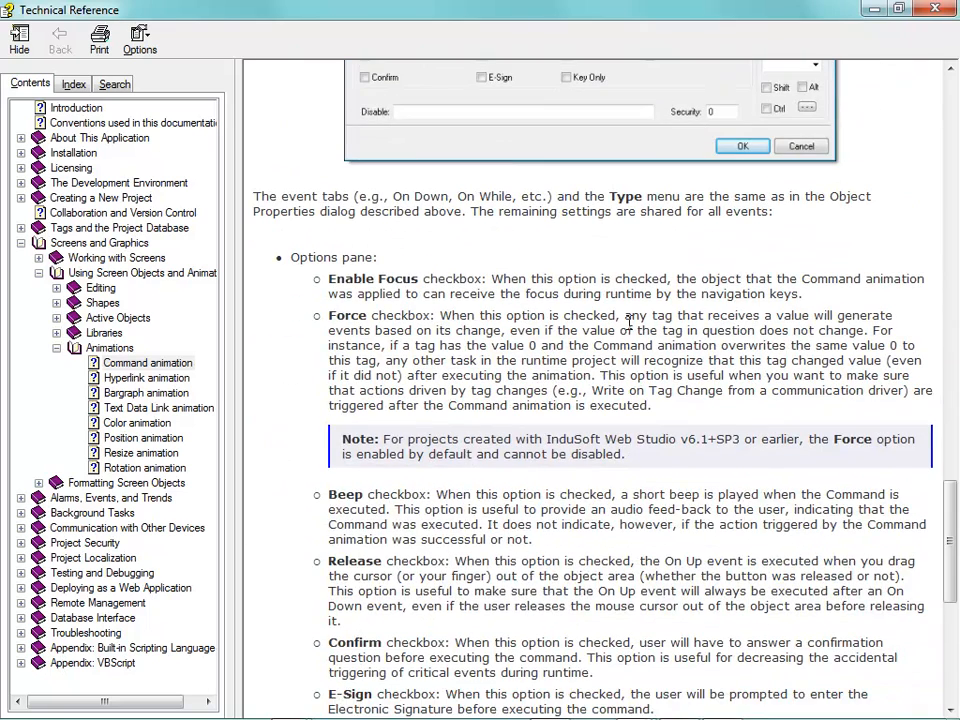
# Examine how the help describes the Force option, including the unchanged-value example and Write on Tag Change, and close the help
pyautogui.moveTo(645, 328); pyautogui.dragTo(707, 316)
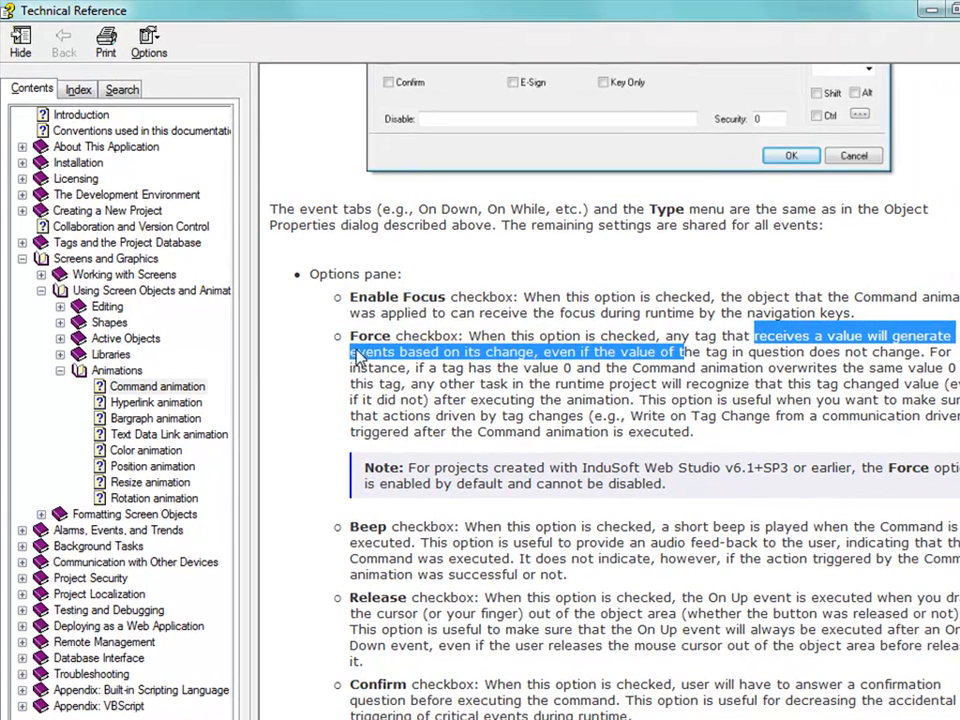
pyautogui.click(386, 363)
pyautogui.moveTo(457, 360); pyautogui.dragTo(488, 359)
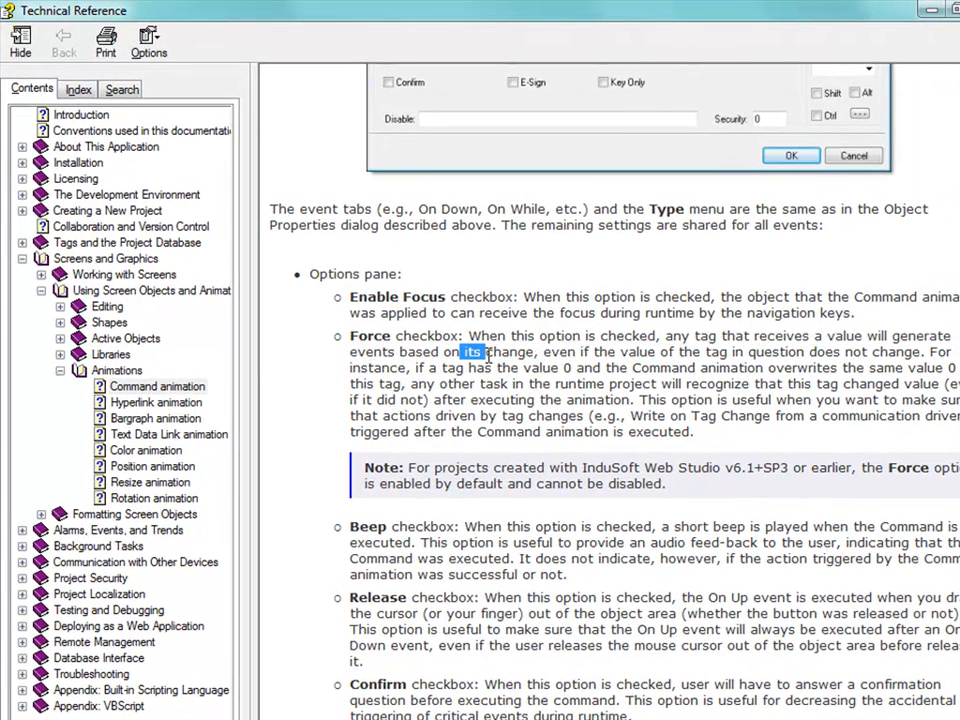
pyautogui.moveTo(707, 361); pyautogui.dragTo(746, 361)
pyautogui.moveTo(820, 354); pyautogui.dragTo(918, 348)
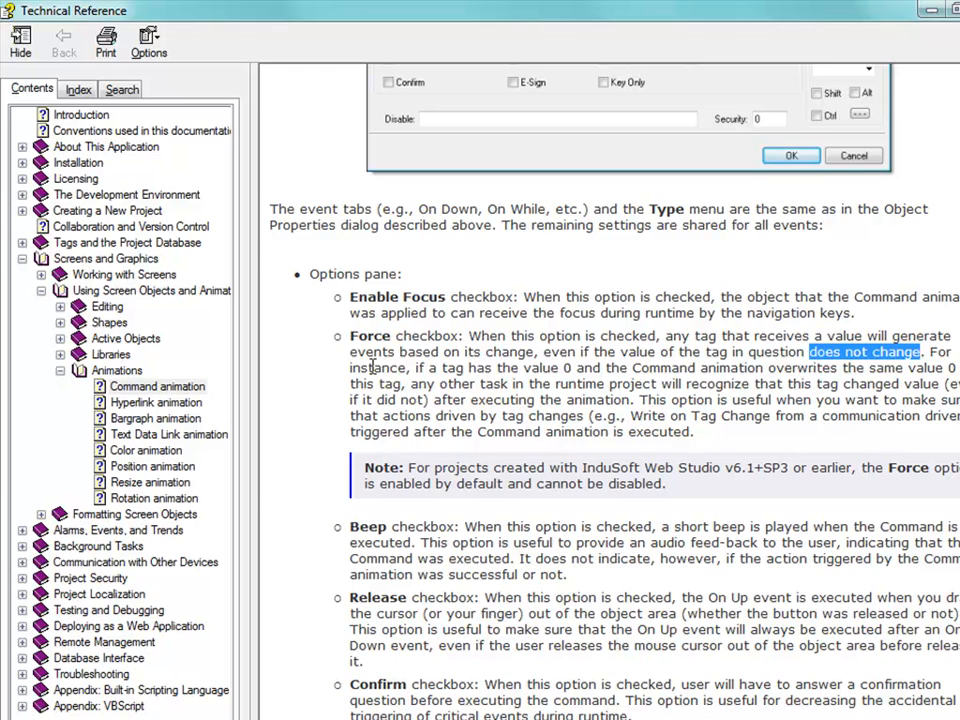
pyautogui.moveTo(357, 368); pyautogui.dragTo(562, 368)
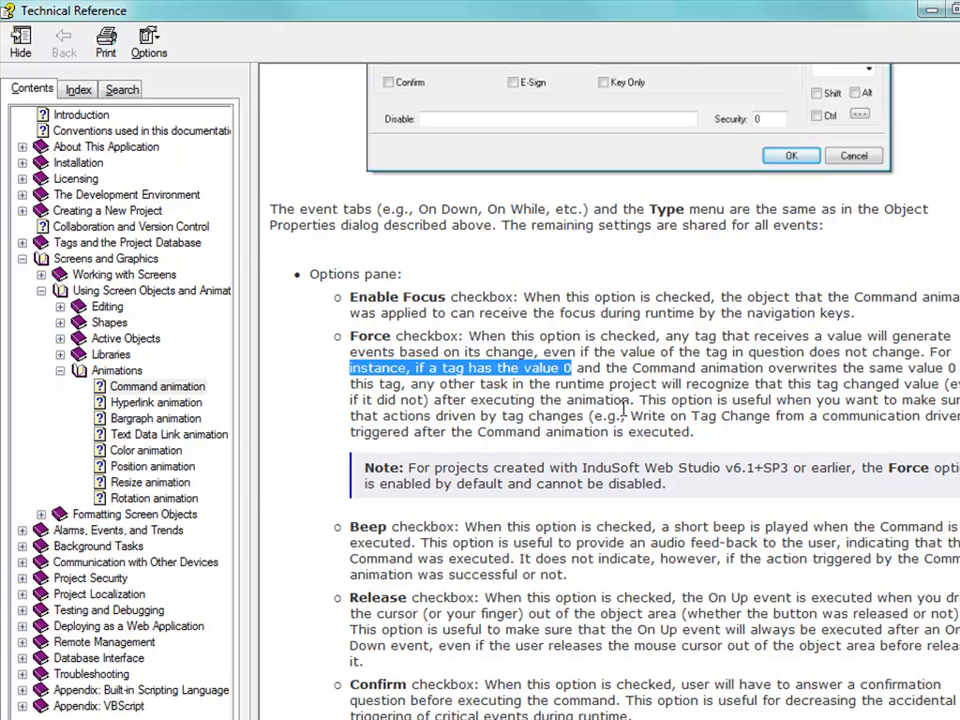
pyautogui.moveTo(752, 384); pyautogui.dragTo(938, 387)
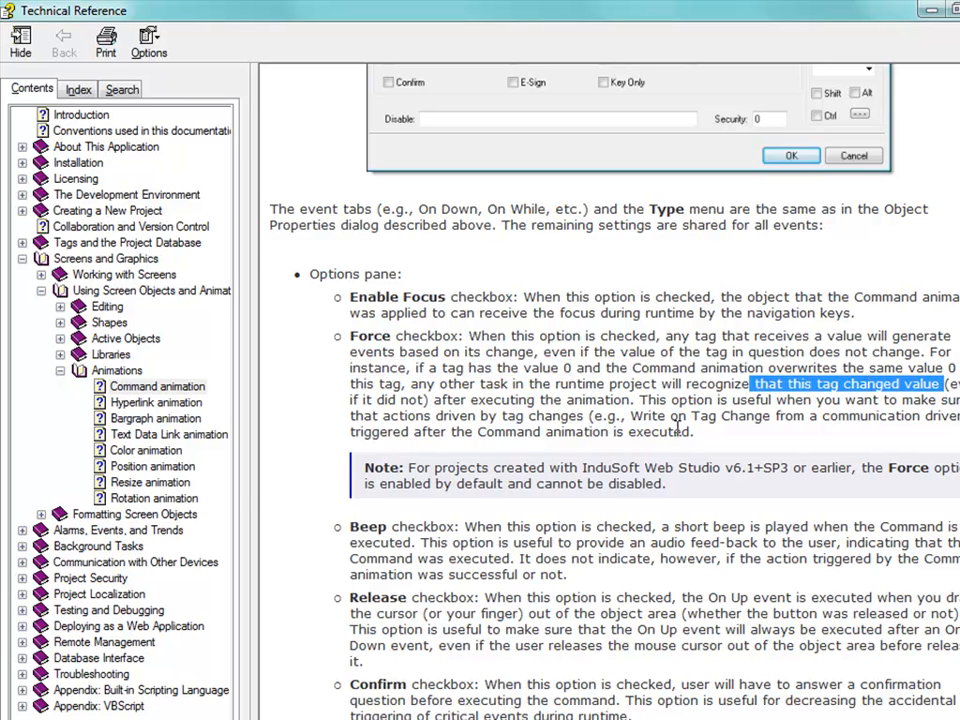
pyautogui.moveTo(400, 400); pyautogui.dragTo(428, 401)
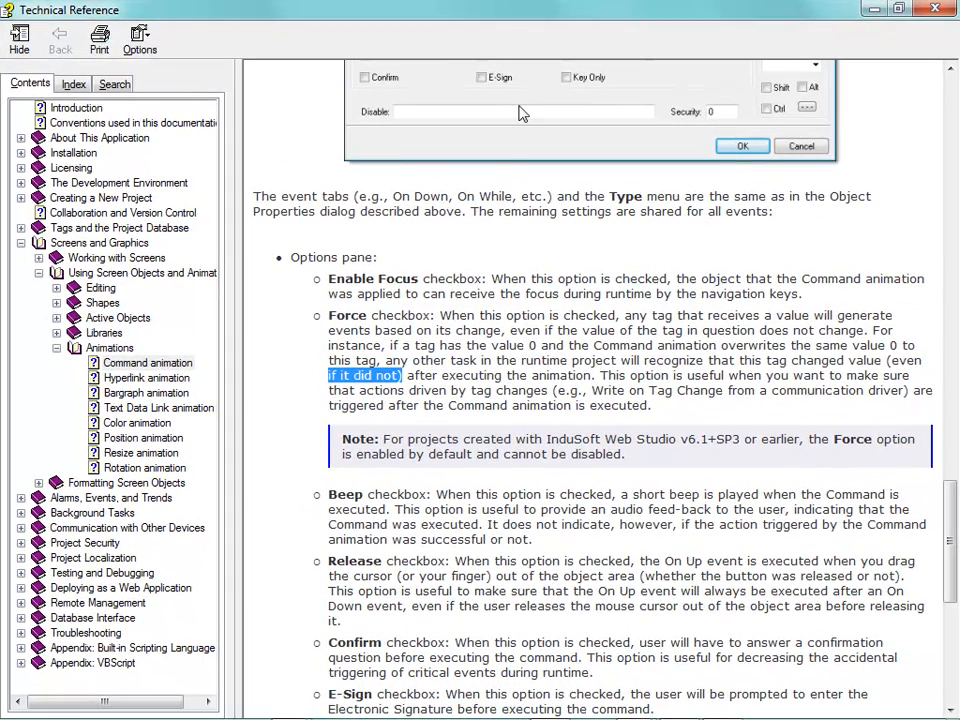
pyautogui.click(529, 345)
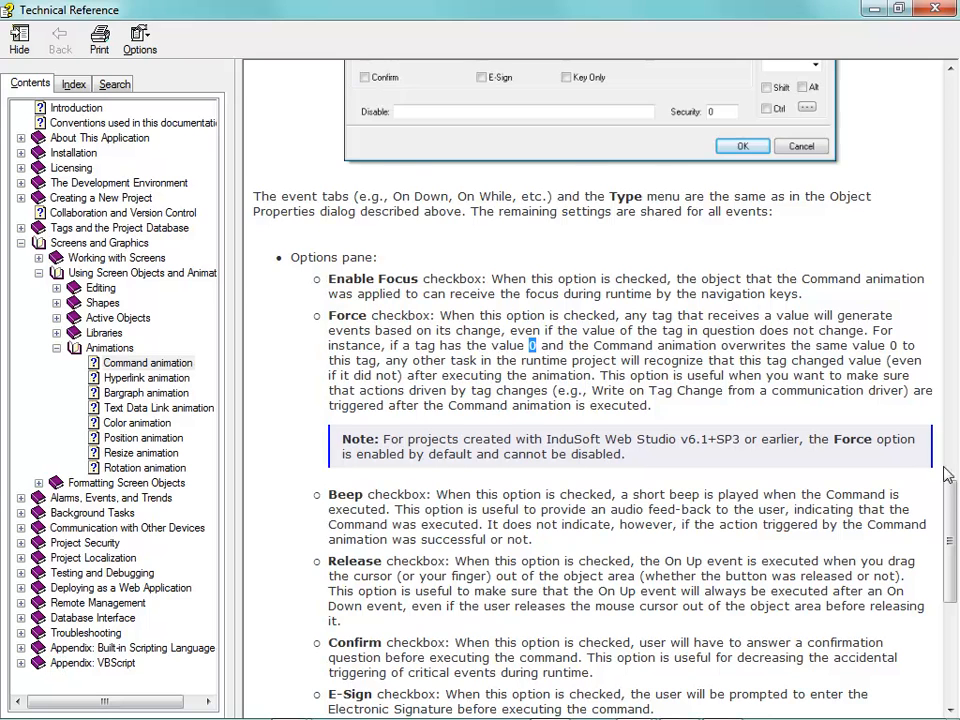
pyautogui.scroll(2, 951, 488)
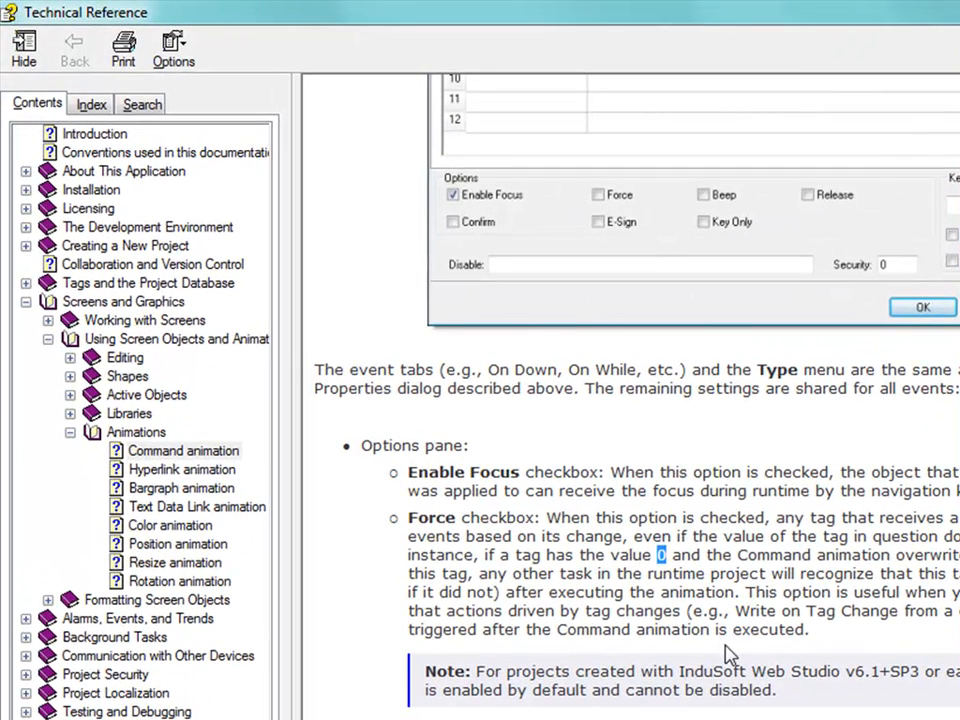
pyautogui.moveTo(737, 612); pyautogui.dragTo(880, 620)
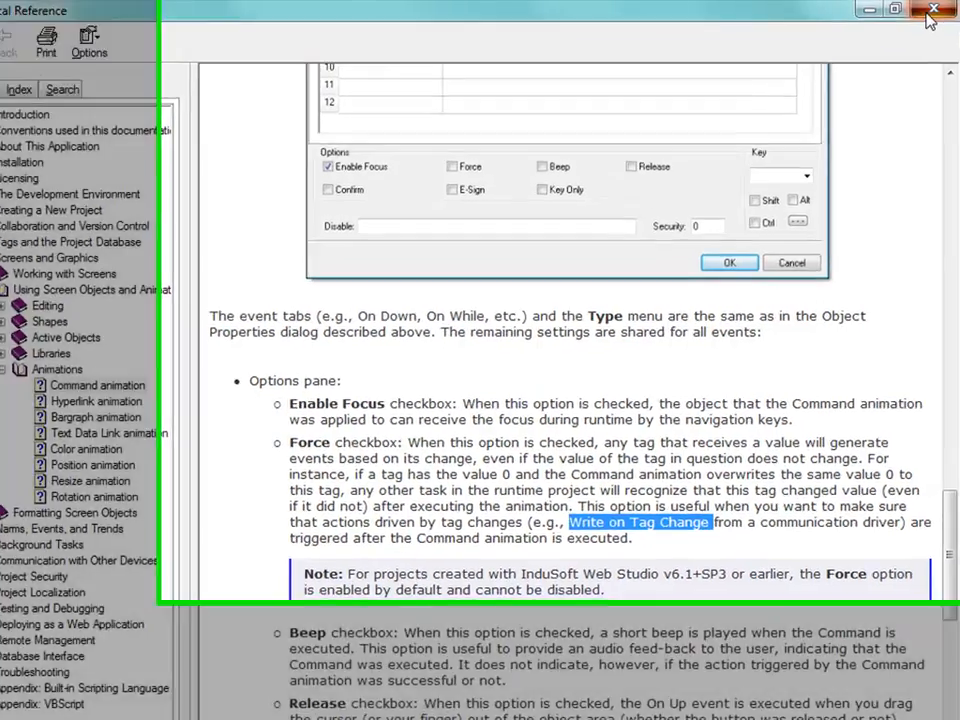
pyautogui.click(932, 10)
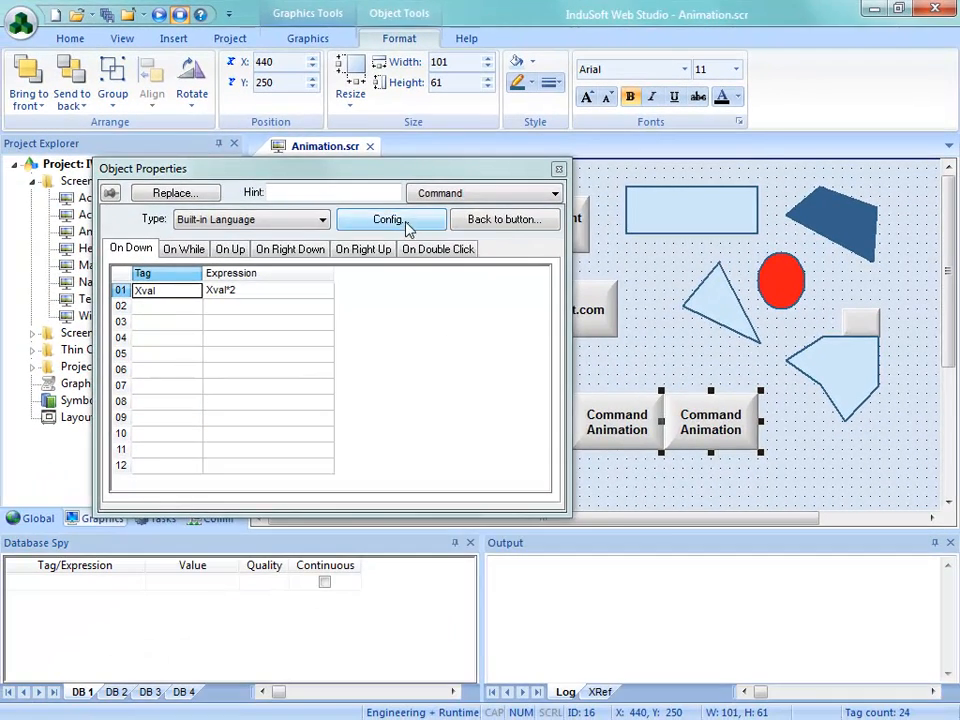
# Review the Beep option in the last Command Animation button's configuration, accept the settings, and save and close Animation.scr
pyautogui.click(408, 228)
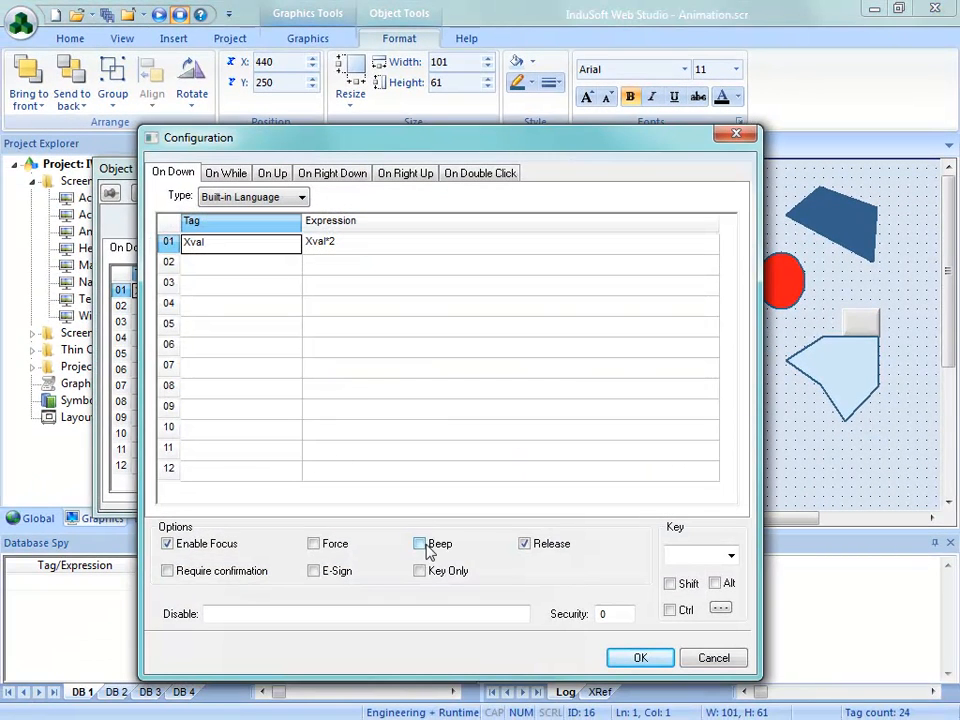
pyautogui.click(640, 660)
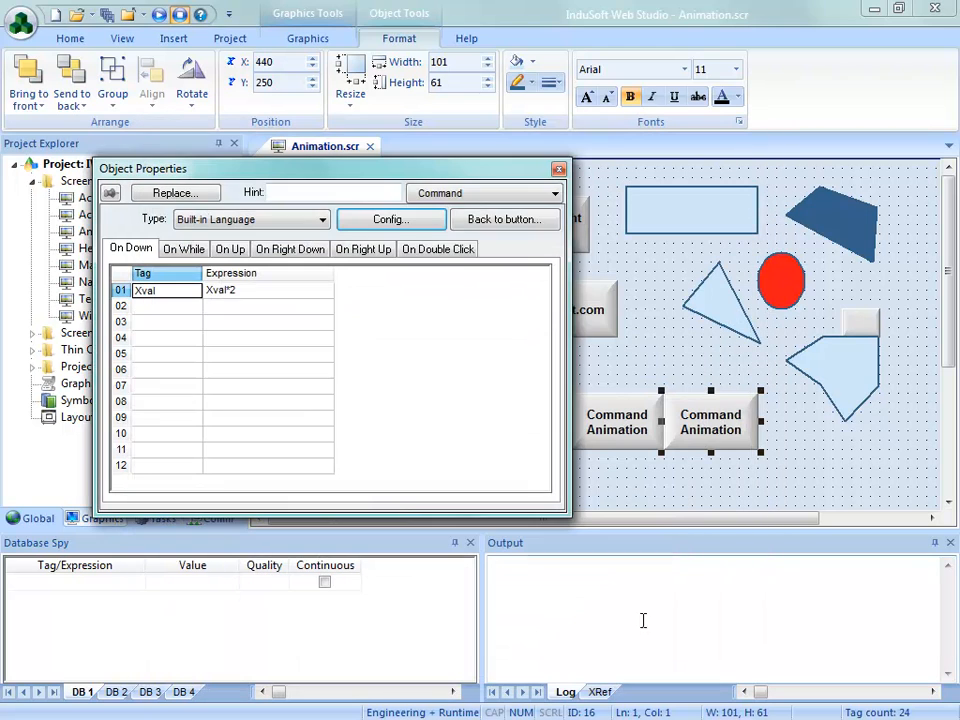
pyautogui.click(560, 171)
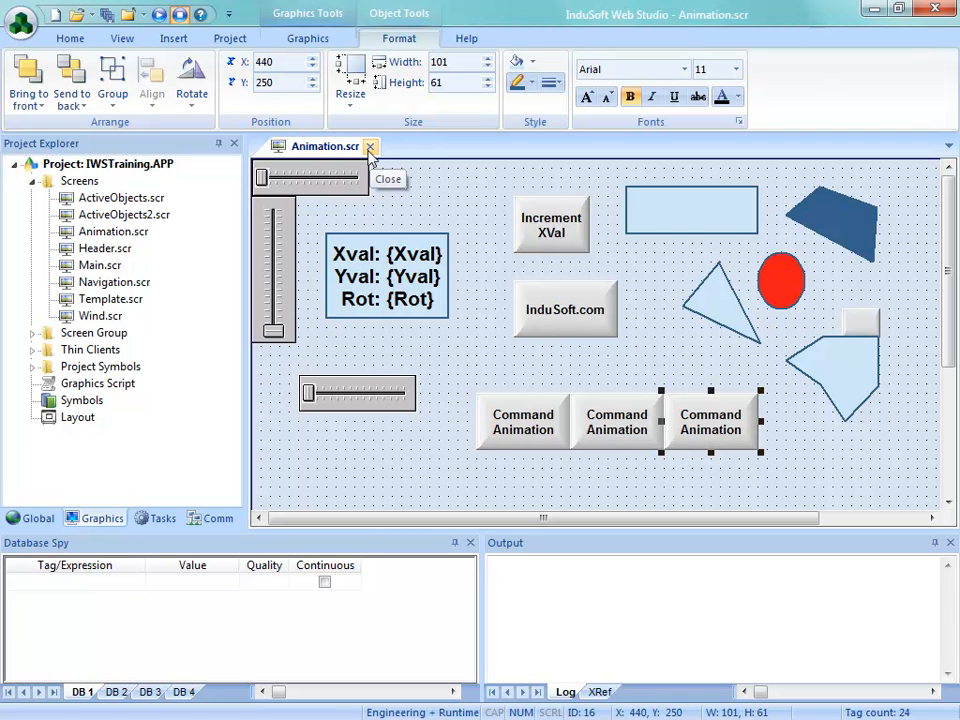
pyautogui.click(370, 147)
pyautogui.click(383, 431)
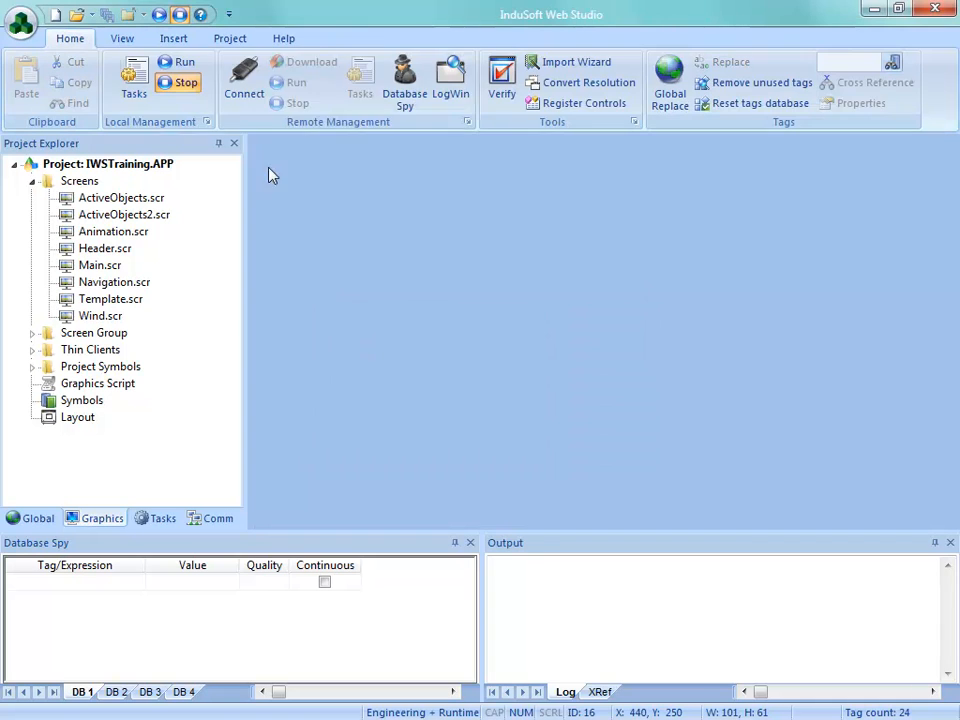
# Run the project, try the last Command Animation button on the Animation screen, and exit the runtime
pyautogui.click(178, 66)
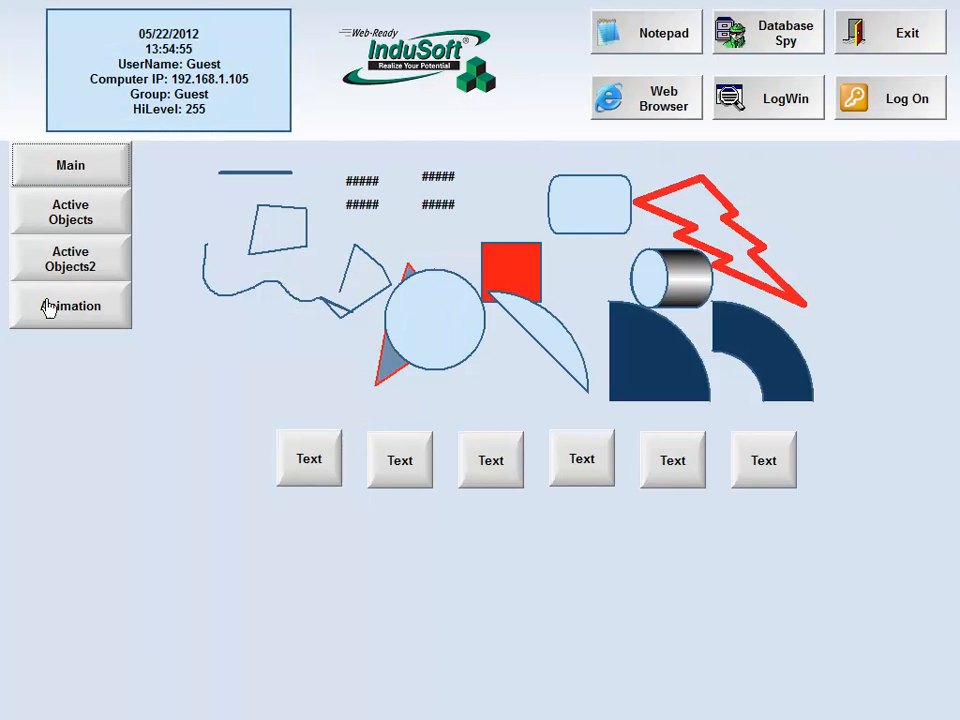
pyautogui.click(55, 310)
pyautogui.click(590, 418)
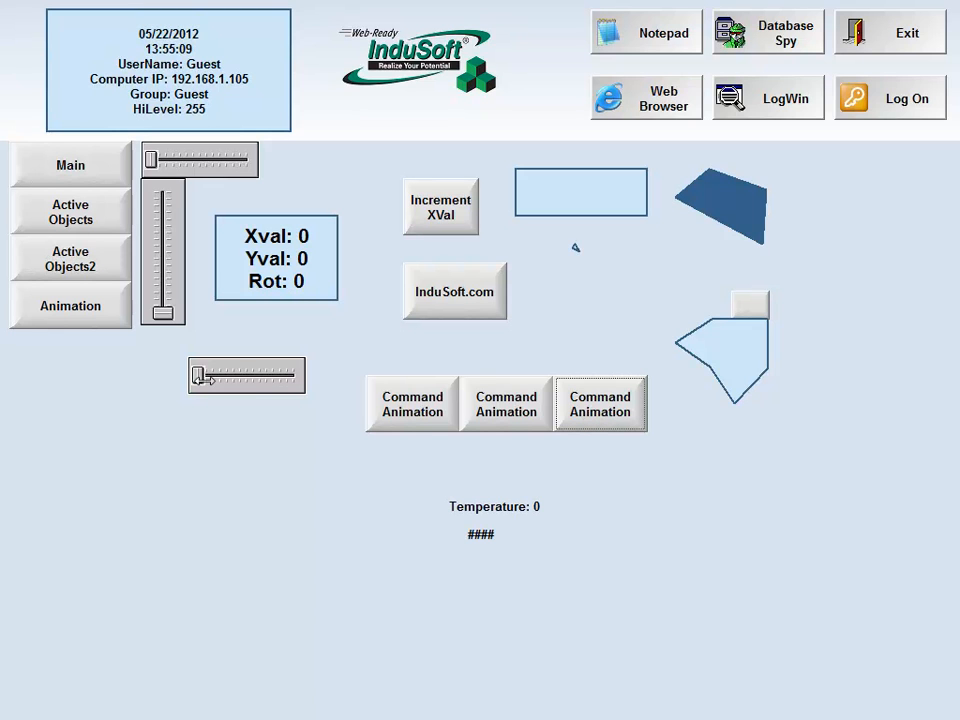
pyautogui.click(917, 40)
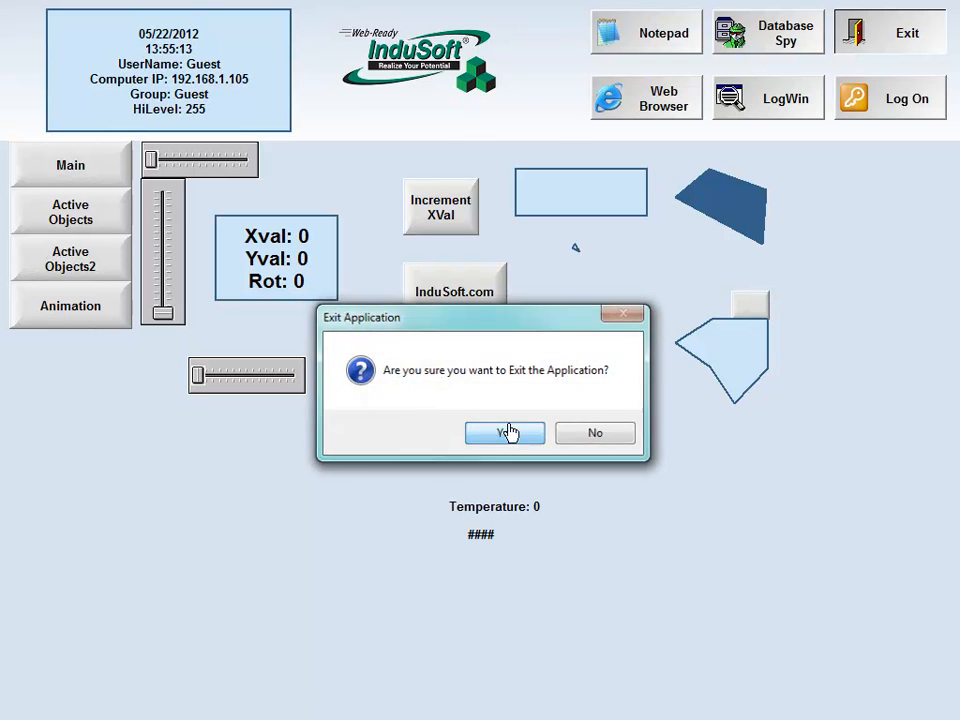
pyautogui.click(503, 434)
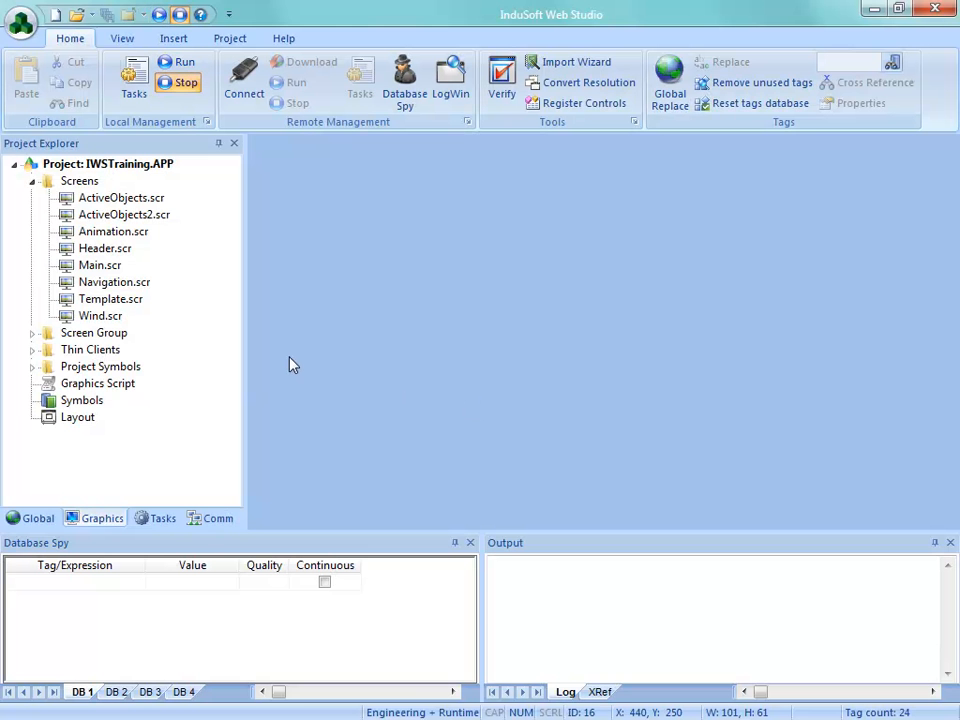
# Reopen Animation.scr and accept the last Command Animation button's command configuration with only Enable Focus enabled
pyautogui.doubleClick(111, 231)
pyautogui.doubleClick(700, 425)
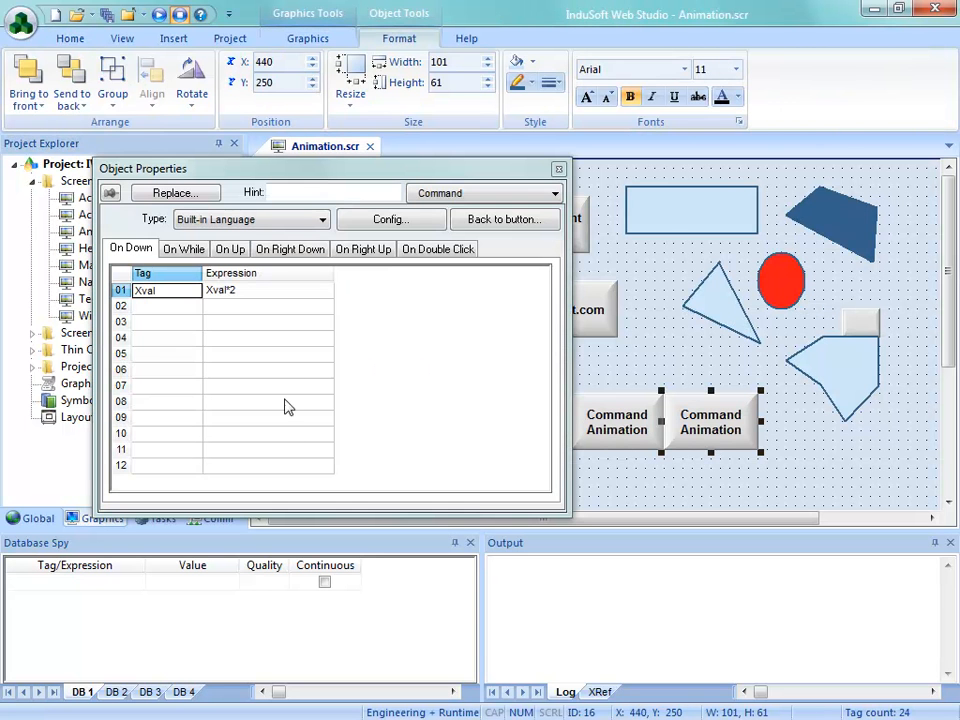
pyautogui.click(388, 220)
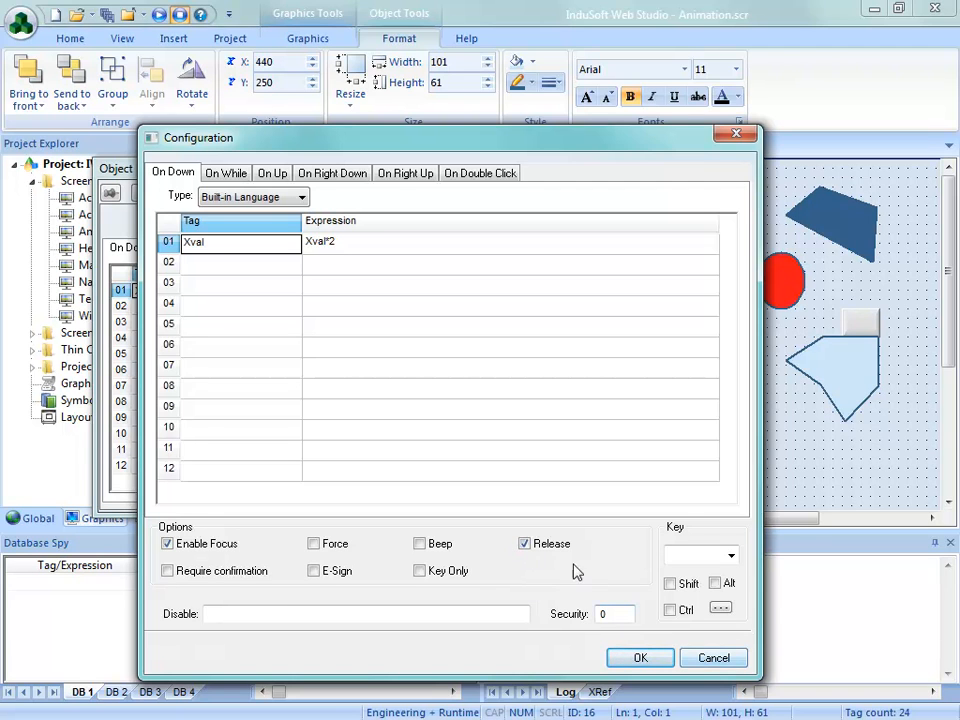
pyautogui.click(630, 656)
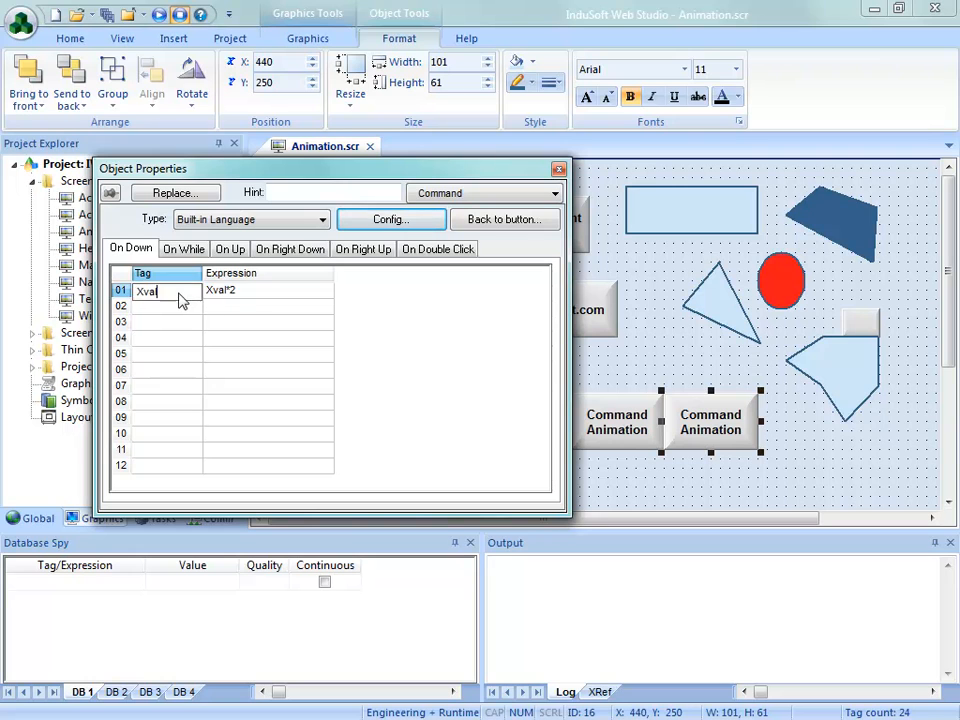
# Set the On Down expression for the Xval tag to 1 in the last Command Animation button
pyautogui.click(247, 296)
pyautogui.click(248, 296)
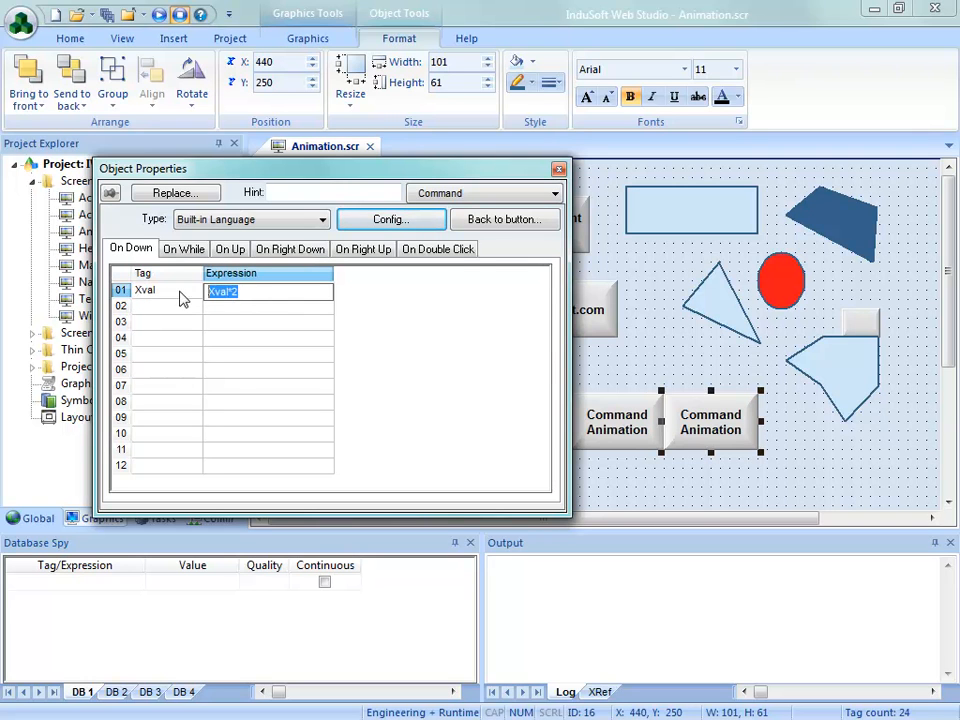
pyautogui.write('1')
pyautogui.click(188, 304)
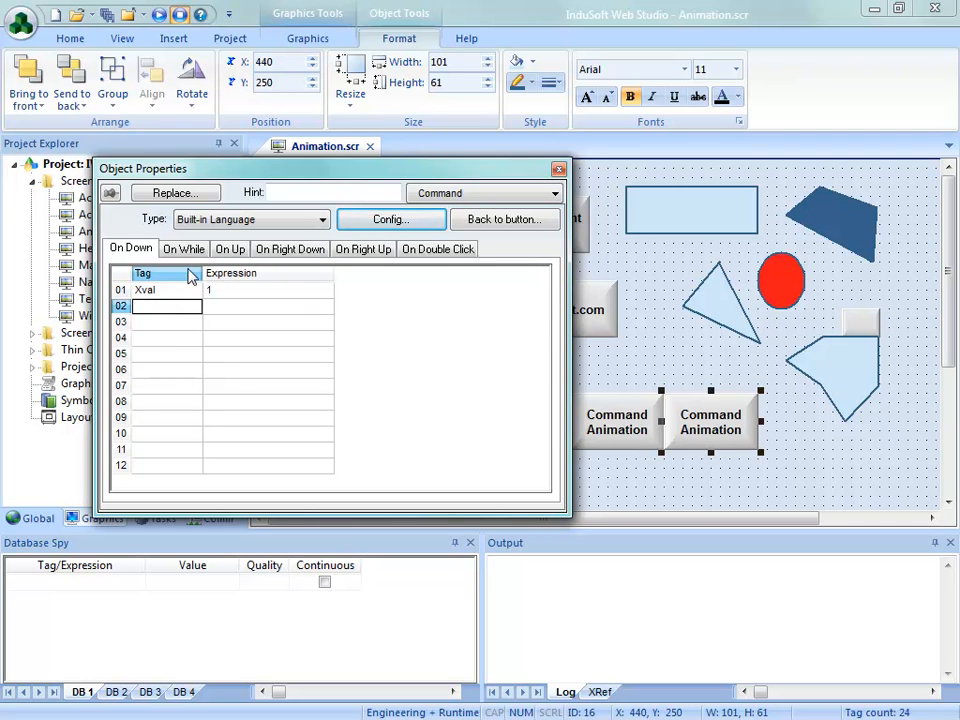
# Add an On Up command to the same button that sets the tag xval to 0
pyautogui.click(228, 250)
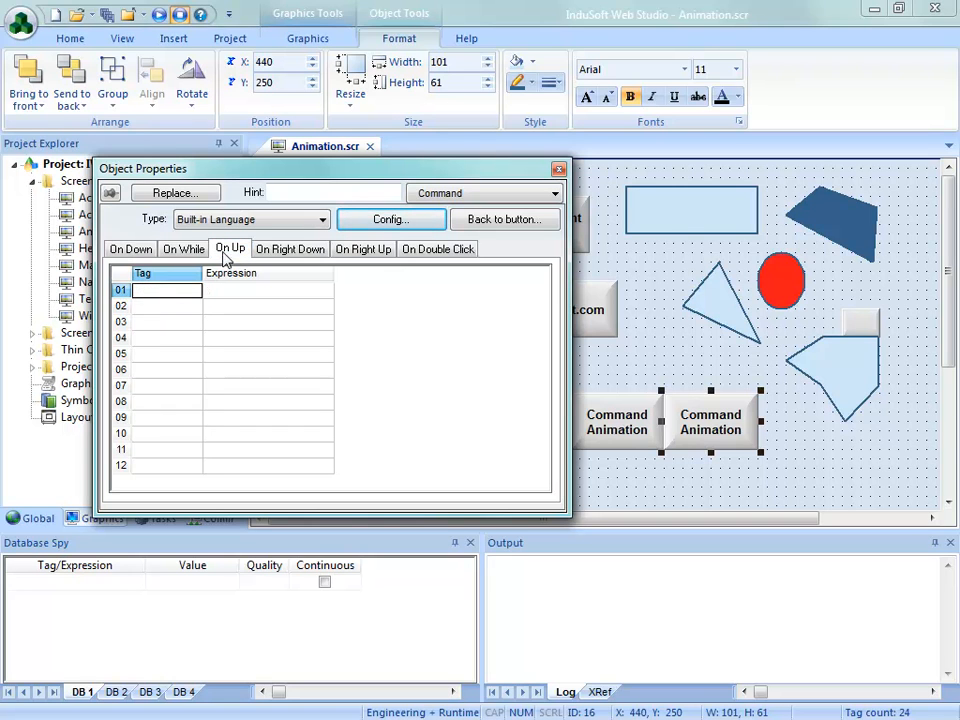
pyautogui.write('xval')
pyautogui.press('Tab')
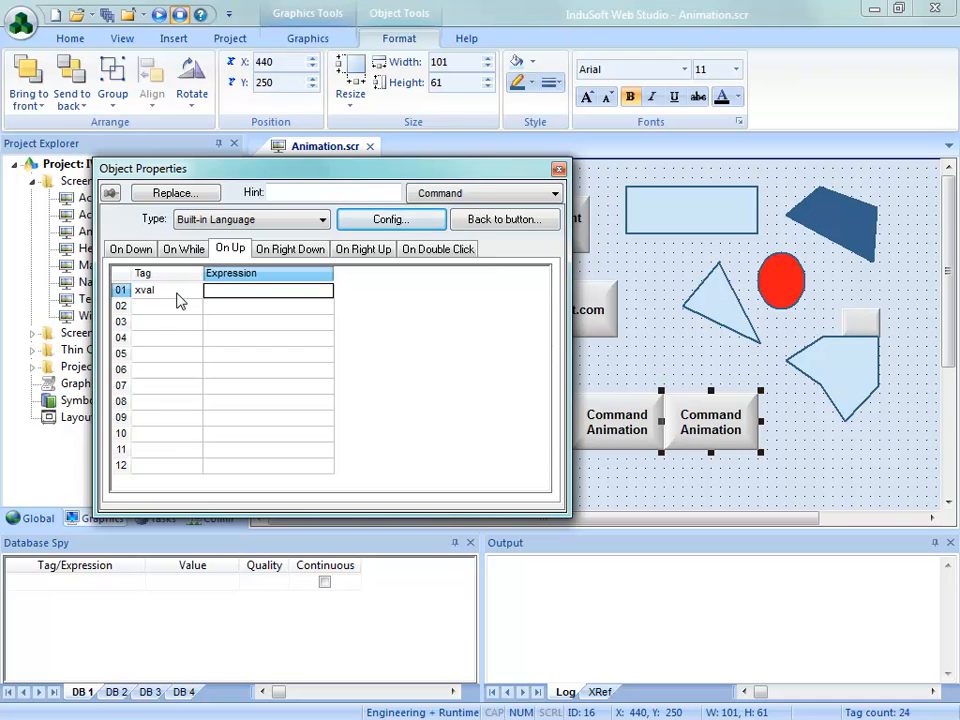
pyautogui.write('0')
pyautogui.click(676, 477)
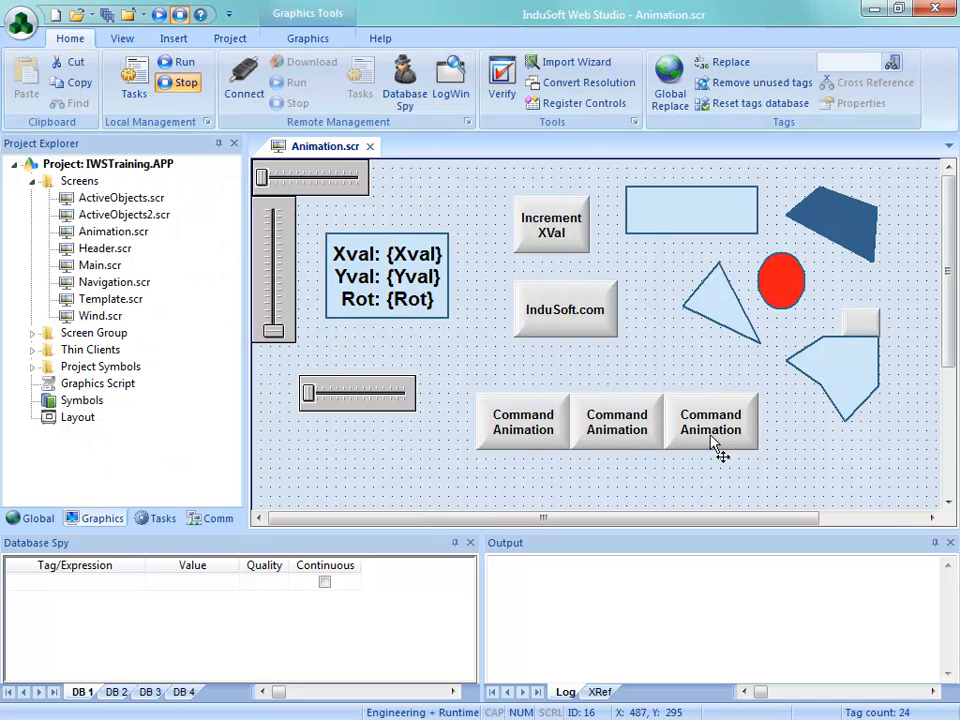
# Change the last Command Animation button's caption to "Momentary" with {xval} on a second line
pyautogui.doubleClick(707, 436)
pyautogui.click(503, 219)
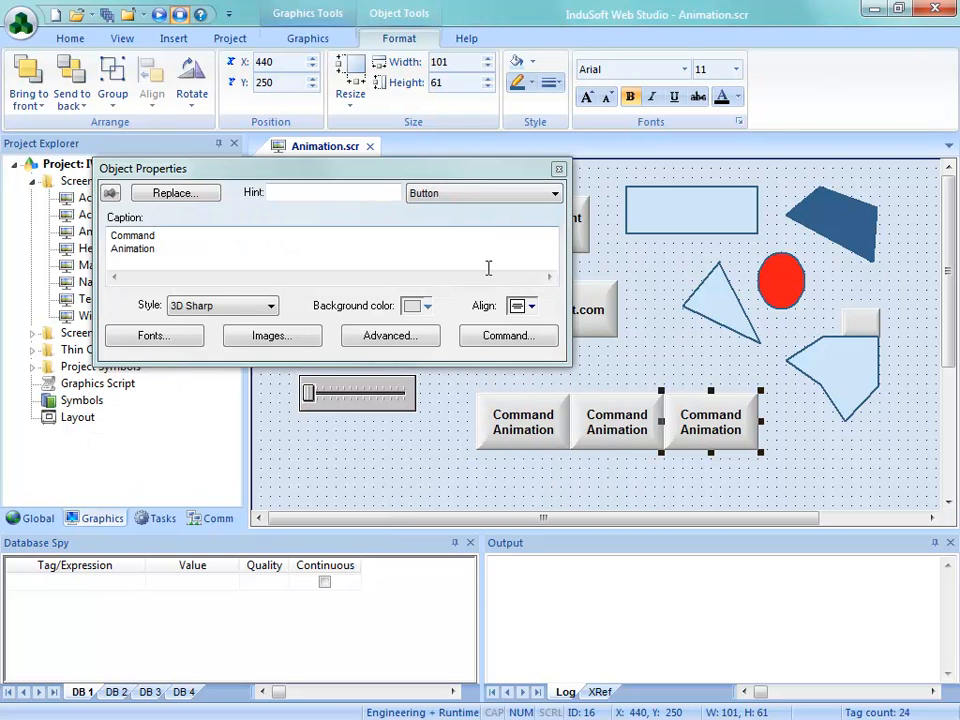
pyautogui.moveTo(158, 249); pyautogui.dragTo(28, 195)
pyautogui.write('Momena')
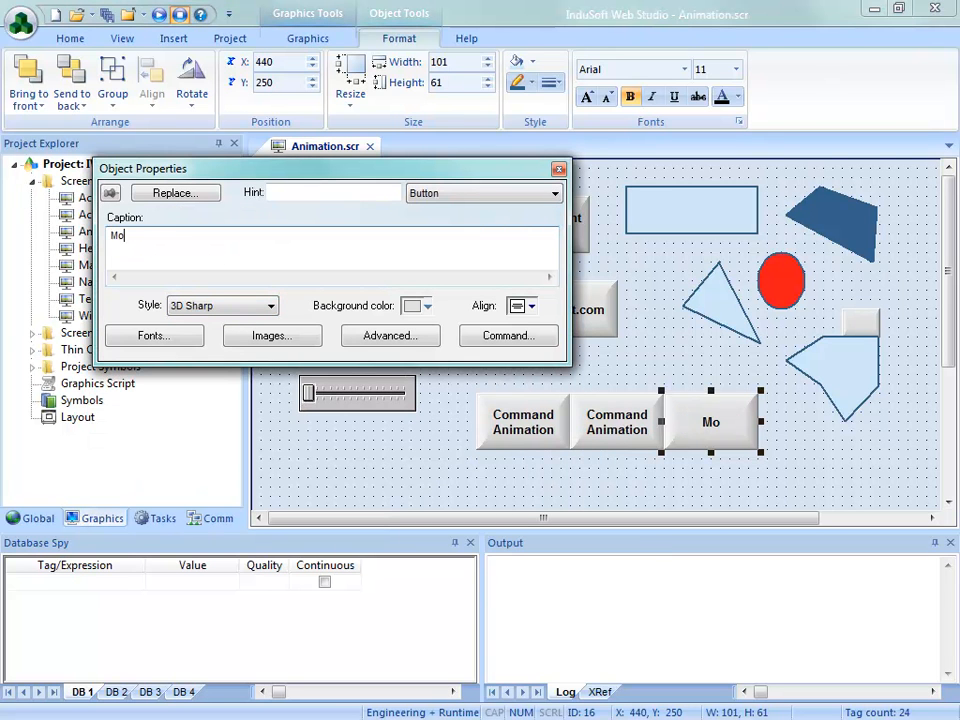
pyautogui.press('BackSpace')
pyautogui.write('tary')
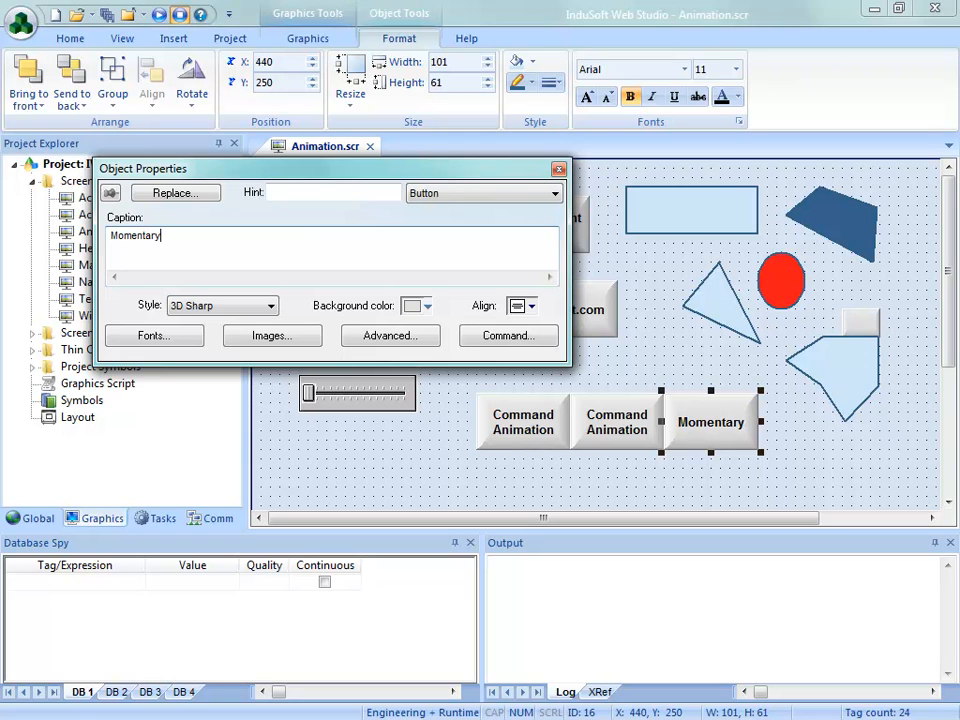
pyautogui.press('Return')
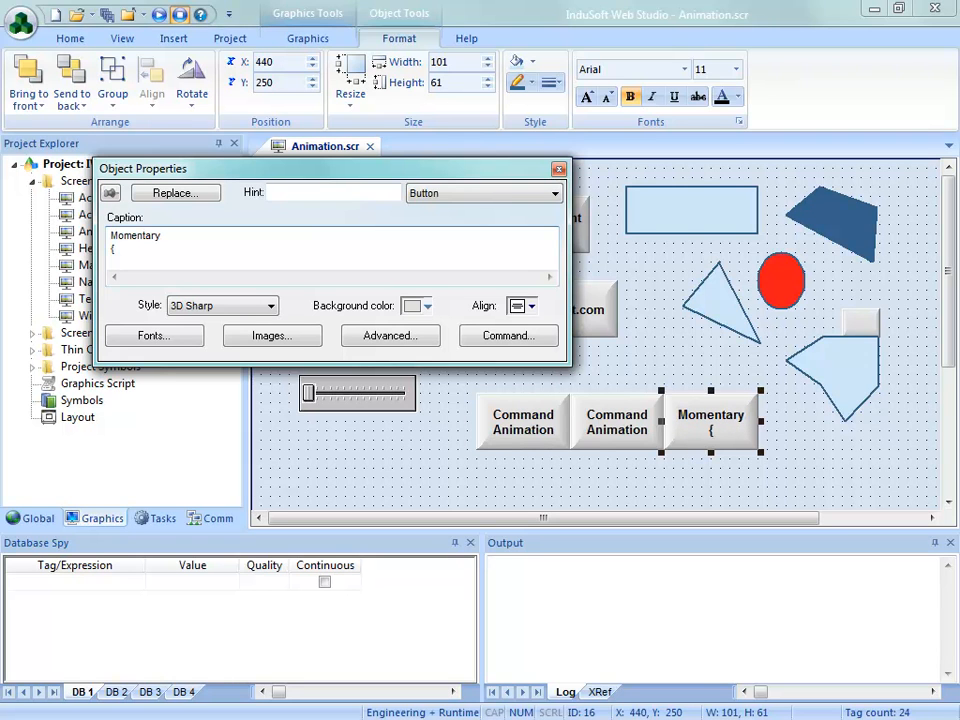
pyautogui.write('{xval}')
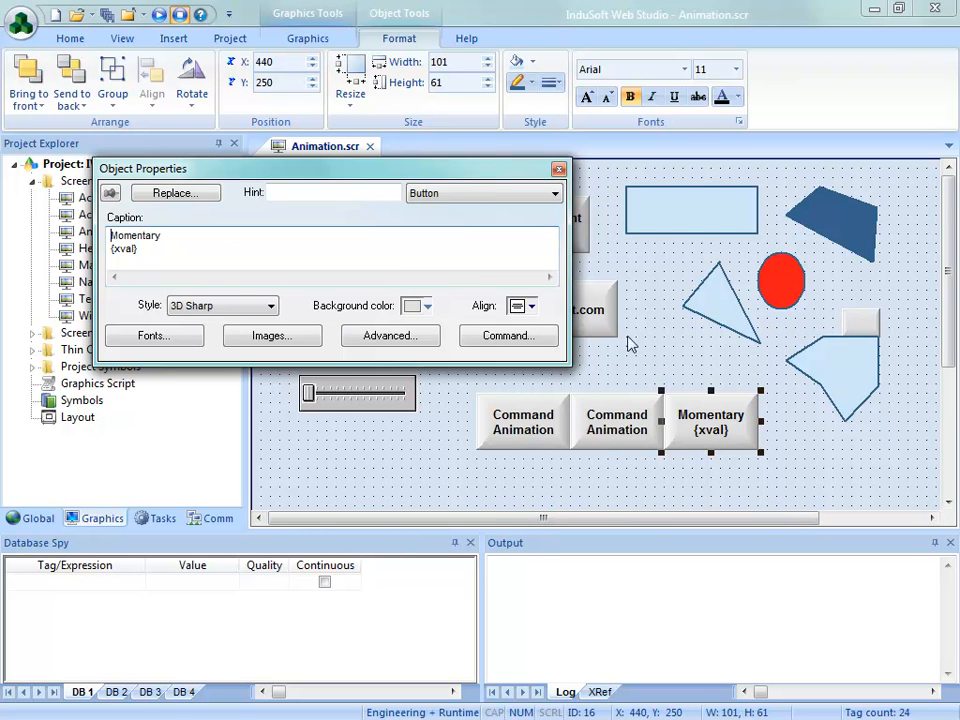
# Close the Momentary button's properties, and save and close Animation.scr
pyautogui.click(559, 168)
pyautogui.click(371, 149)
pyautogui.click(425, 440)
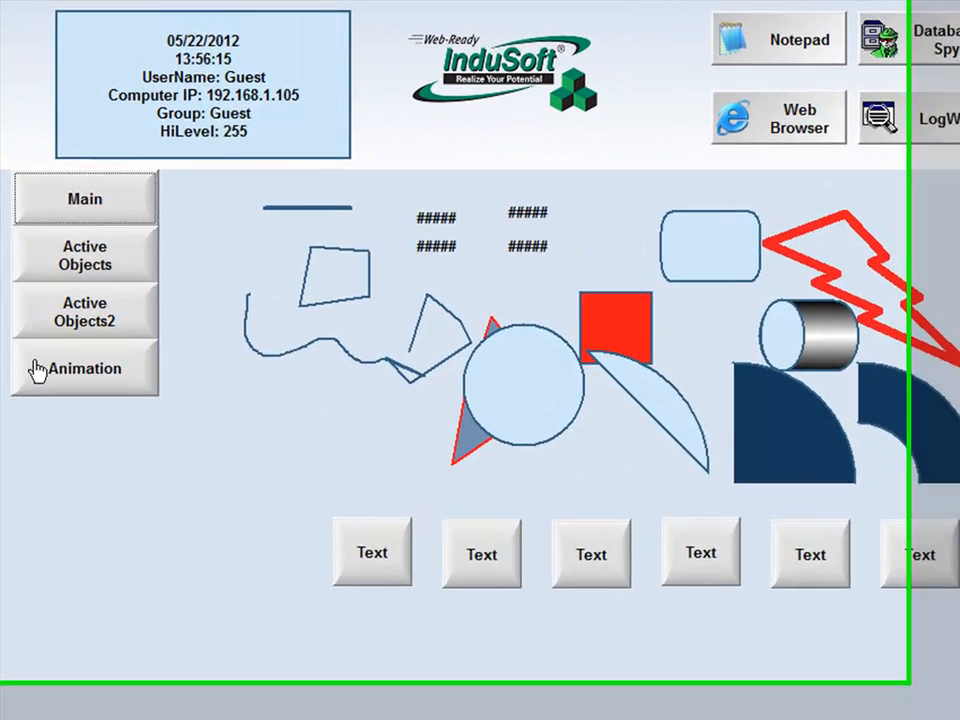
# Test the Momentary button on the running Animation screen, including letting go with the pointer moved off it, and exit the application
pyautogui.click(34, 369)
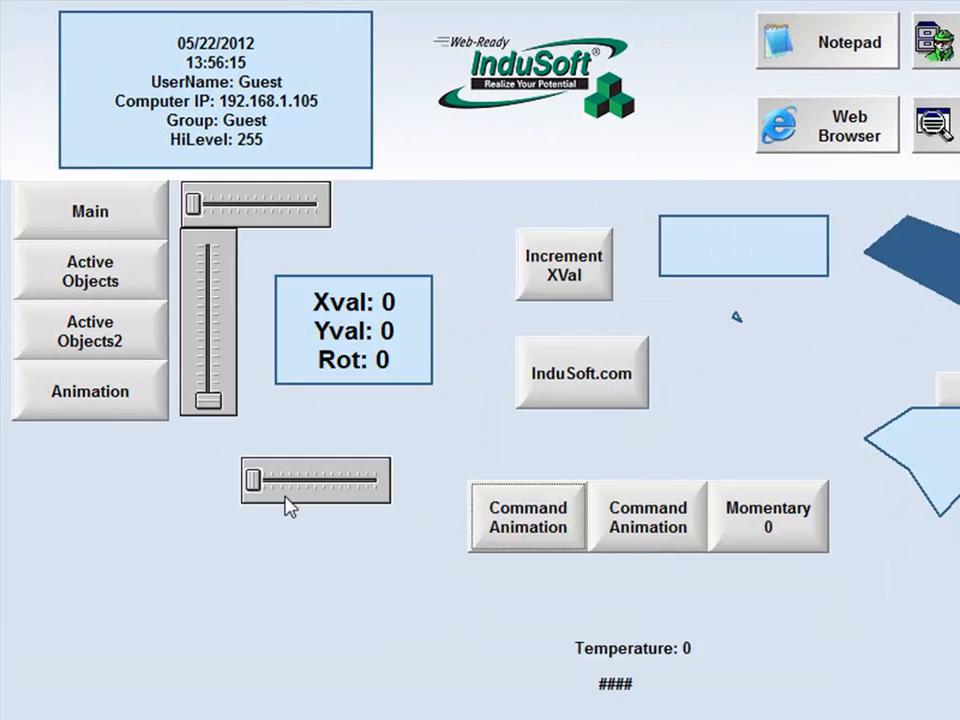
pyautogui.click(769, 550)
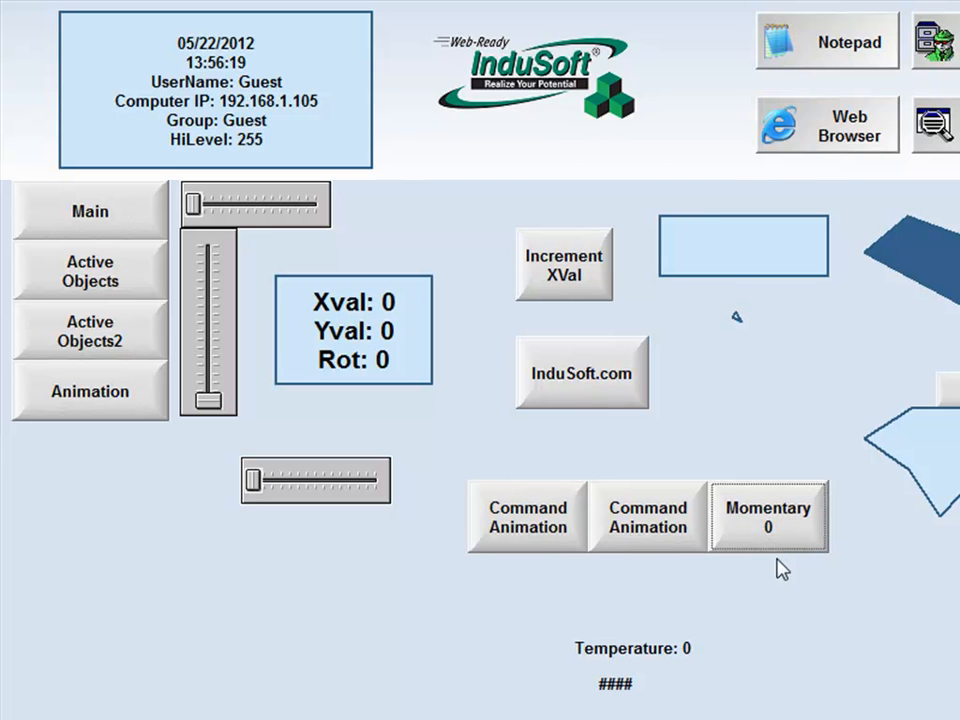
pyautogui.click(797, 541)
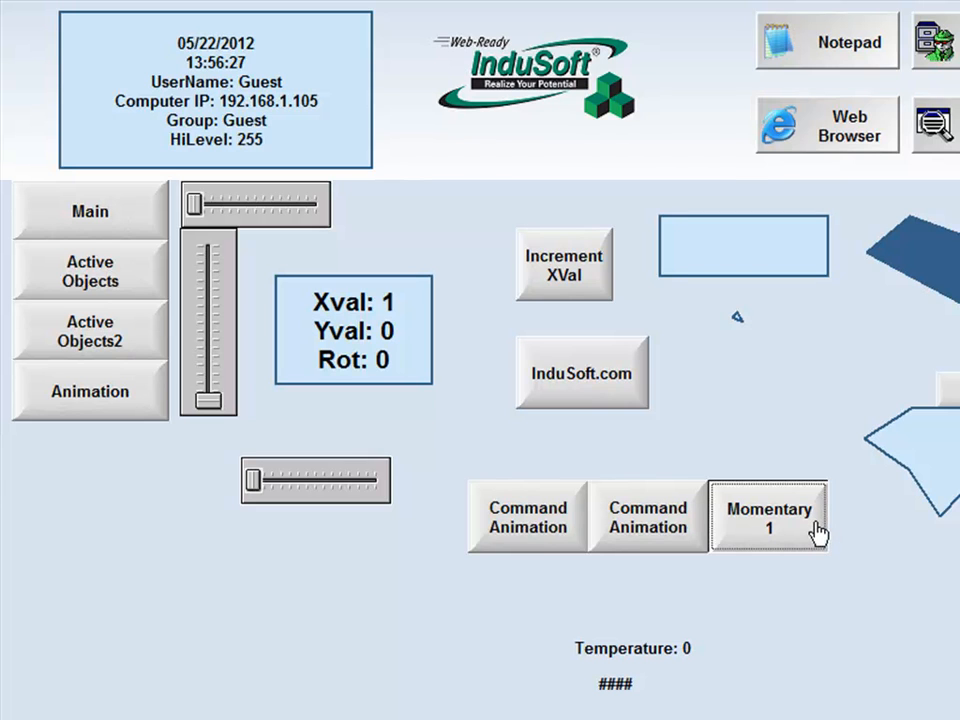
pyautogui.moveTo(816, 524); pyautogui.dragTo(836, 521)
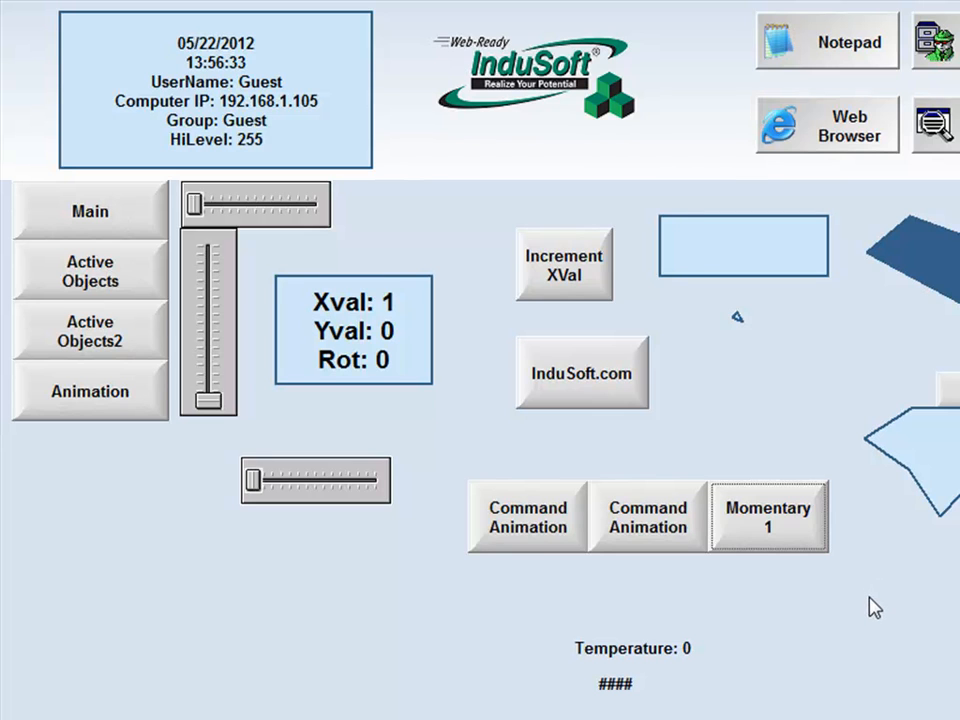
pyautogui.click(789, 539)
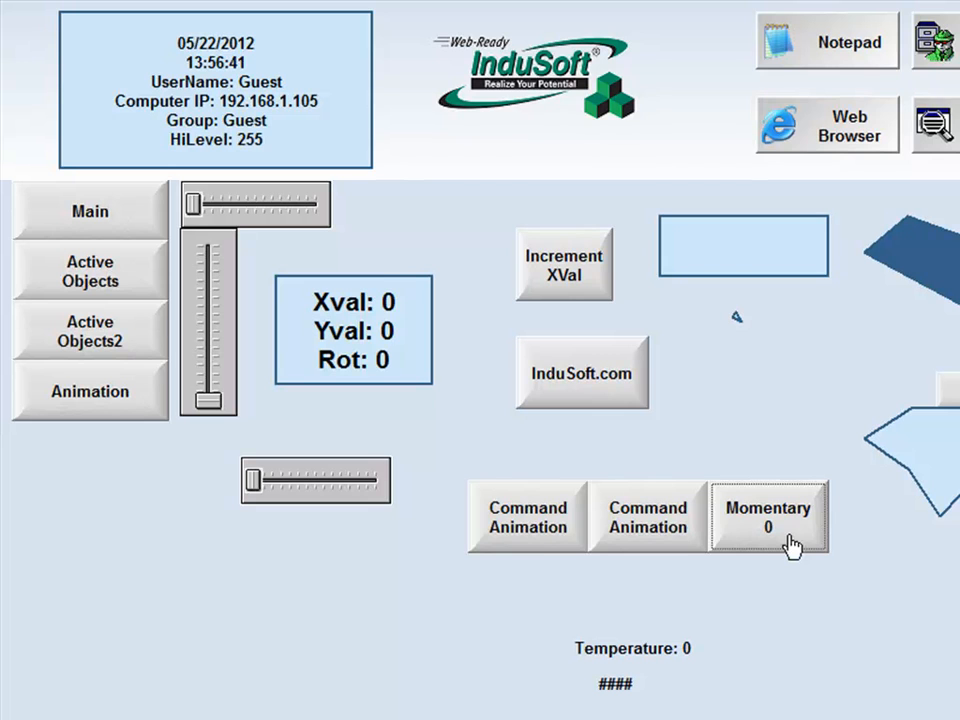
pyautogui.click(791, 543)
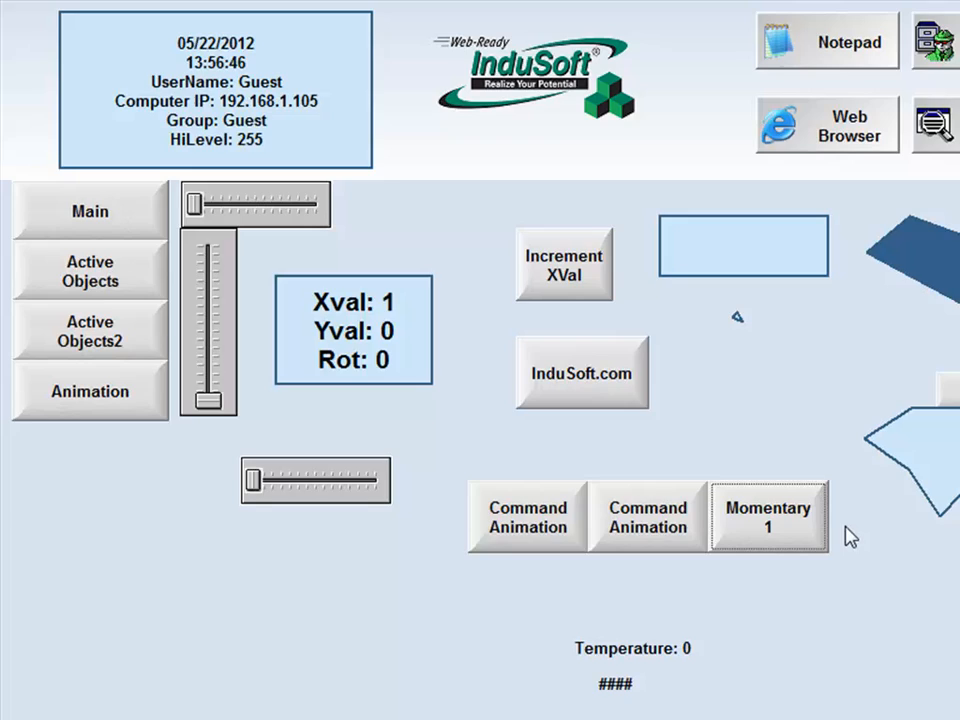
pyautogui.click(884, 32)
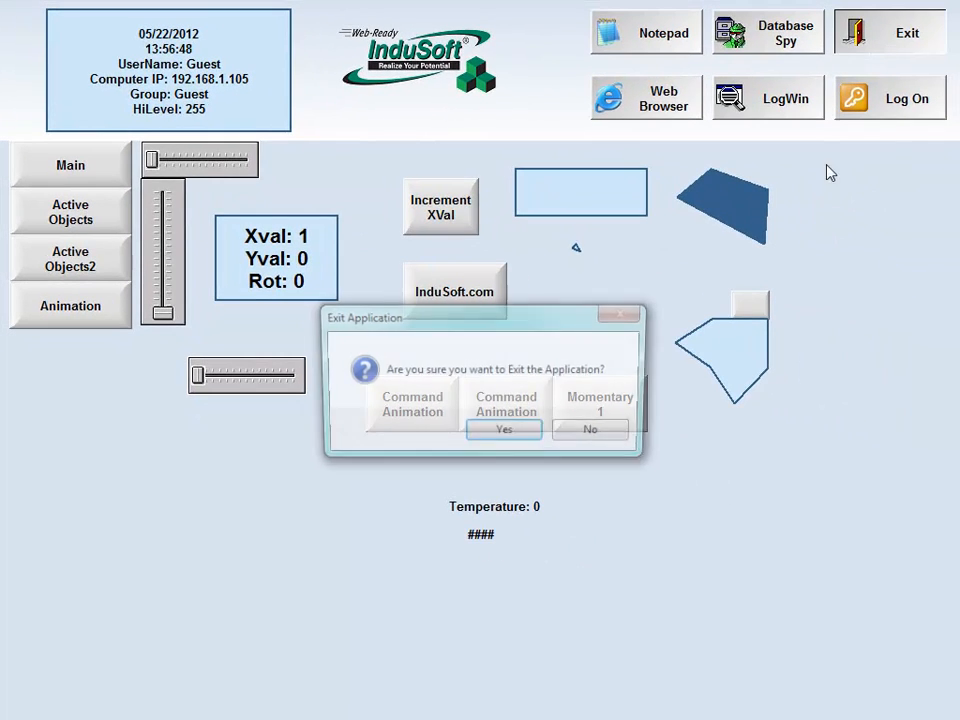
pyautogui.click(504, 431)
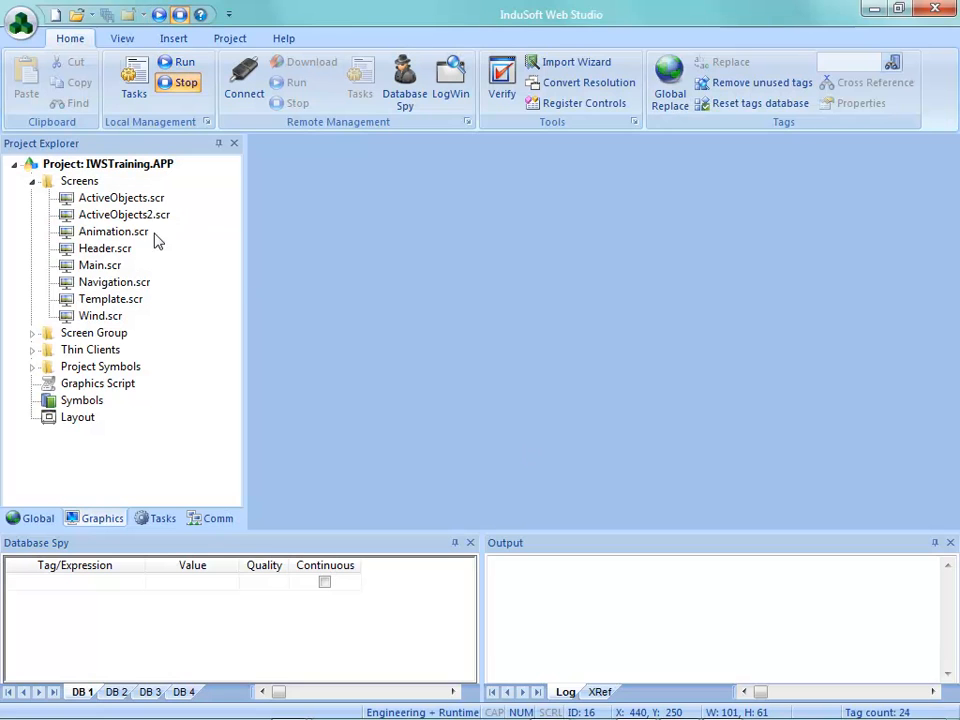
# Enable the Release option in the Momentary button's command configuration on Animation.scr, and save and close the screen
pyautogui.doubleClick(129, 236)
pyautogui.doubleClick(718, 444)
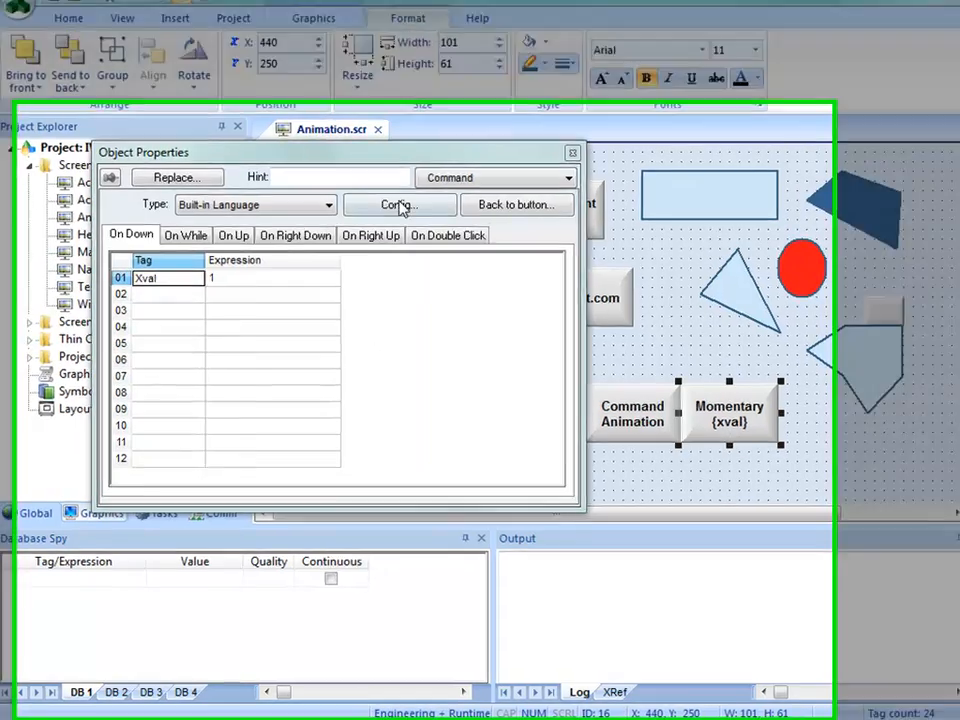
pyautogui.click(390, 219)
pyautogui.click(524, 544)
pyautogui.click(778, 655)
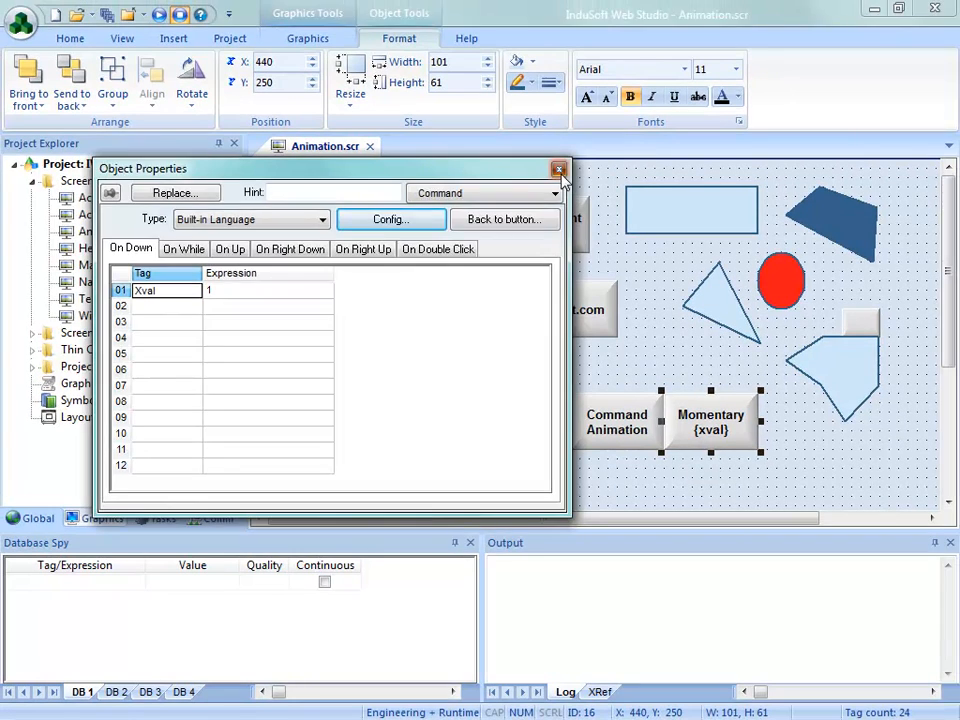
pyautogui.click(566, 160)
pyautogui.click(373, 137)
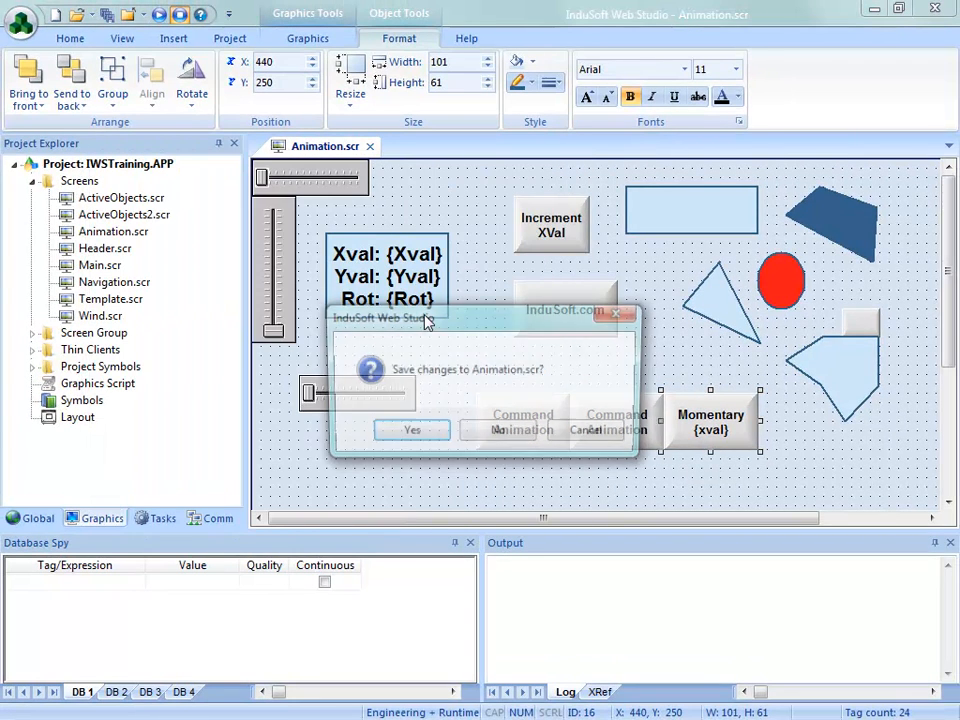
pyautogui.click(409, 433)
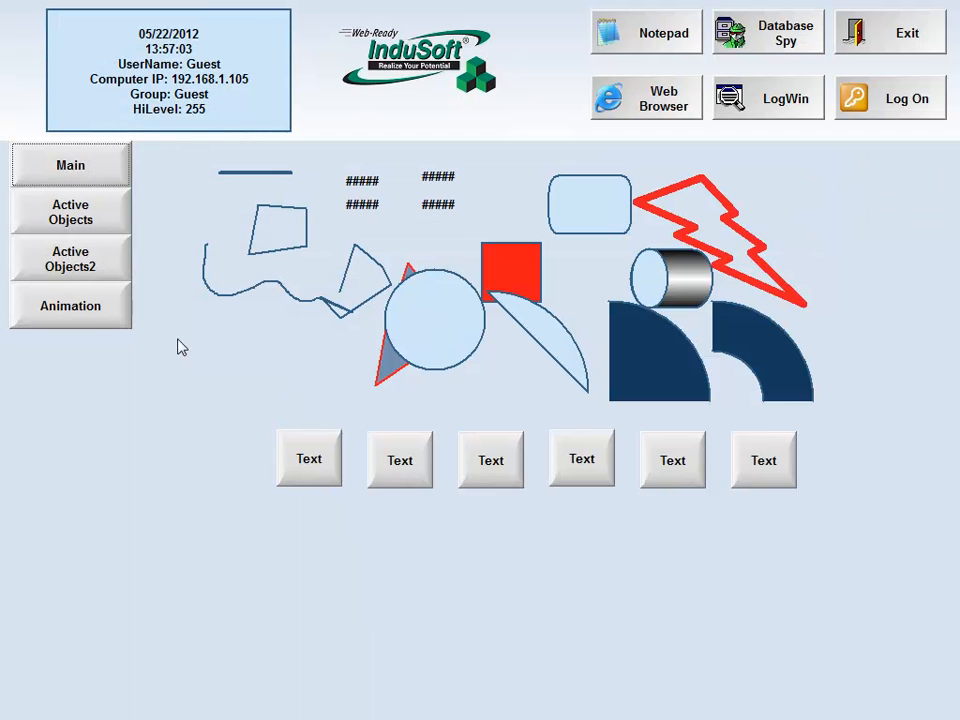
# Test the Momentary button's Release option at runtime by moving the pointer off the held button, and exit the application
pyautogui.click(85, 308)
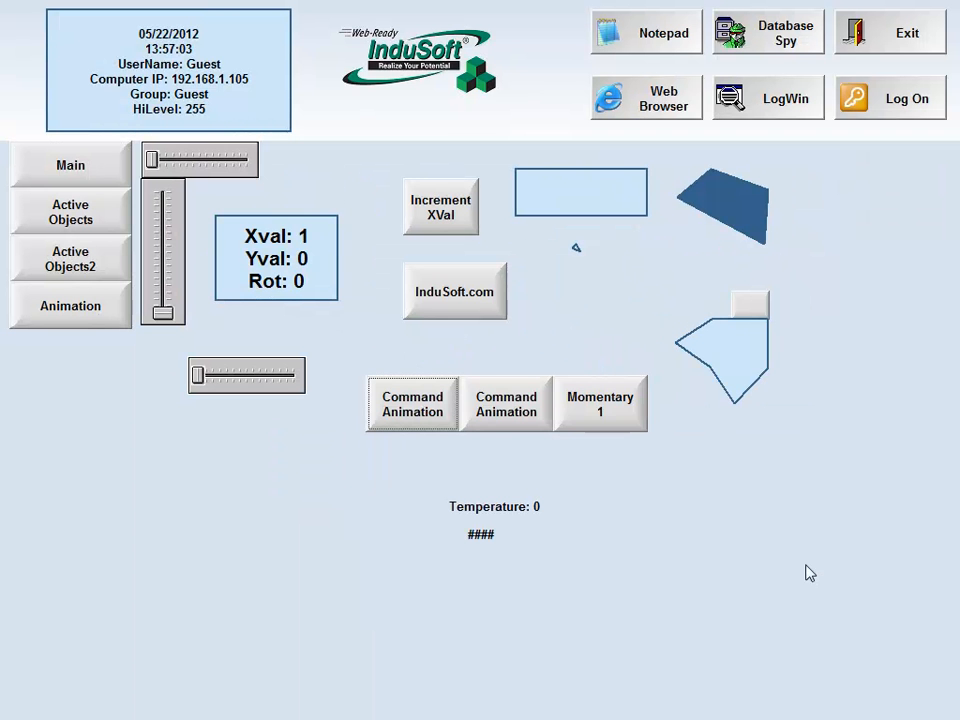
pyautogui.click(612, 424)
pyautogui.click(612, 428)
pyautogui.click(612, 428)
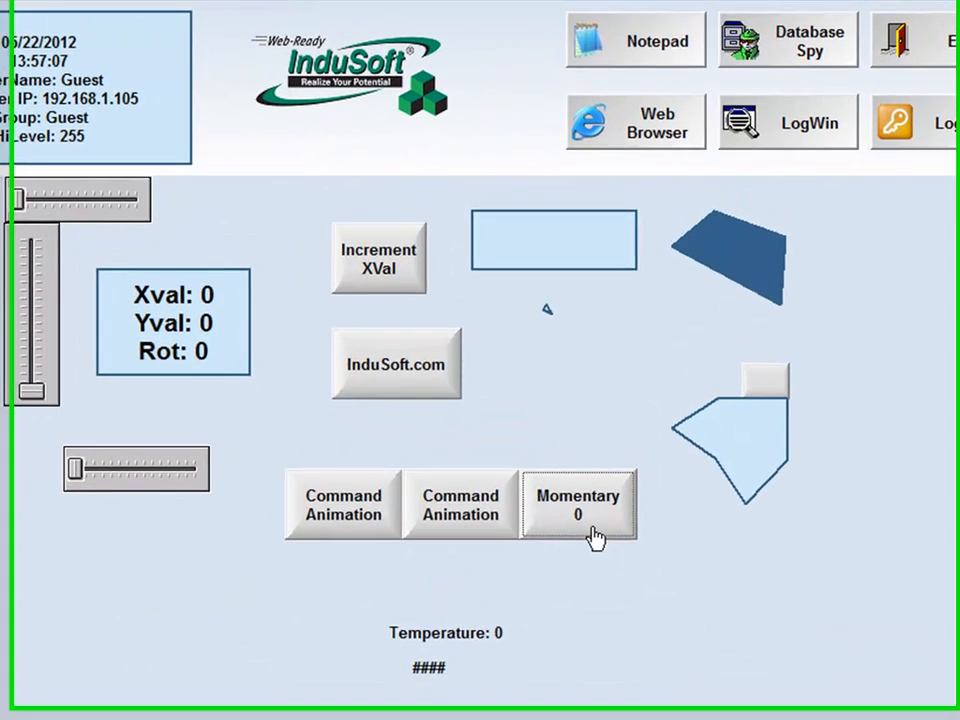
pyautogui.click(595, 537)
pyautogui.click(595, 537)
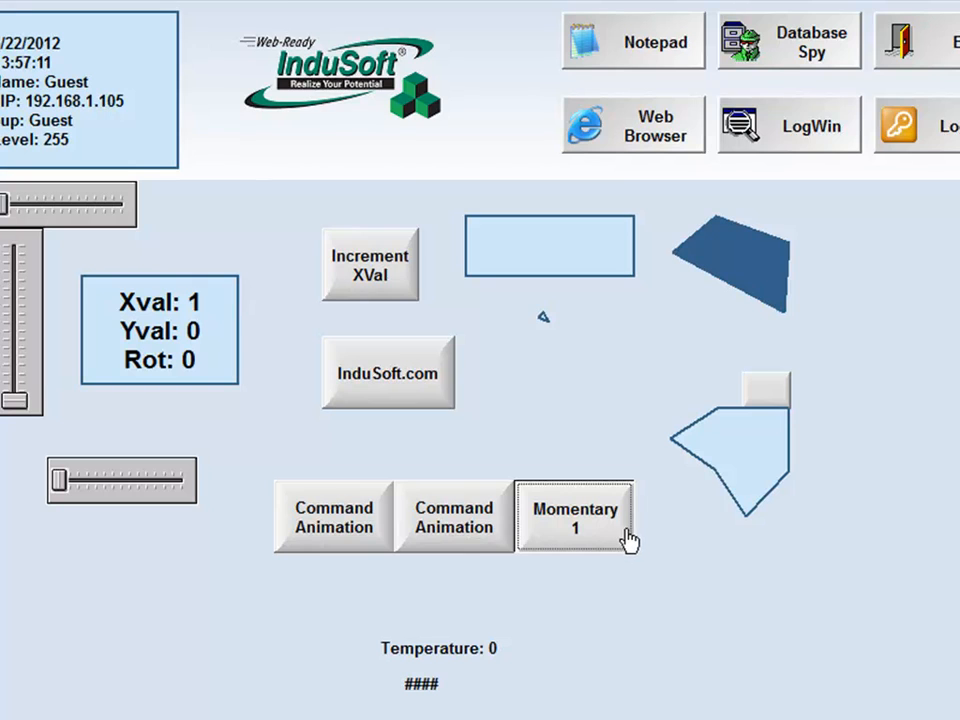
pyautogui.moveTo(627, 530); pyautogui.dragTo(637, 531)
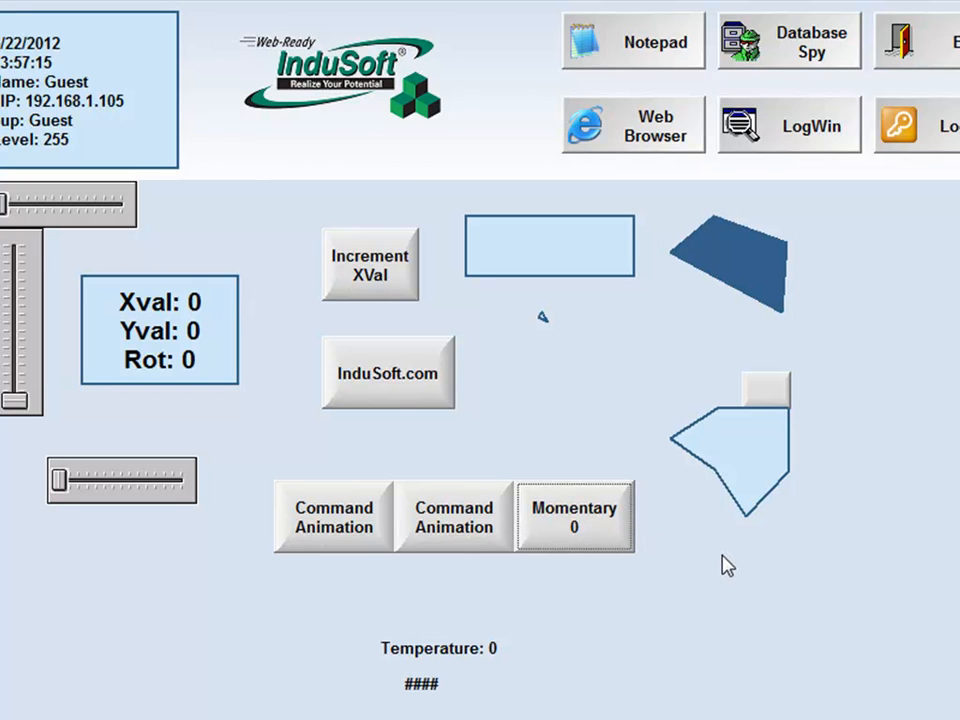
pyautogui.click(918, 62)
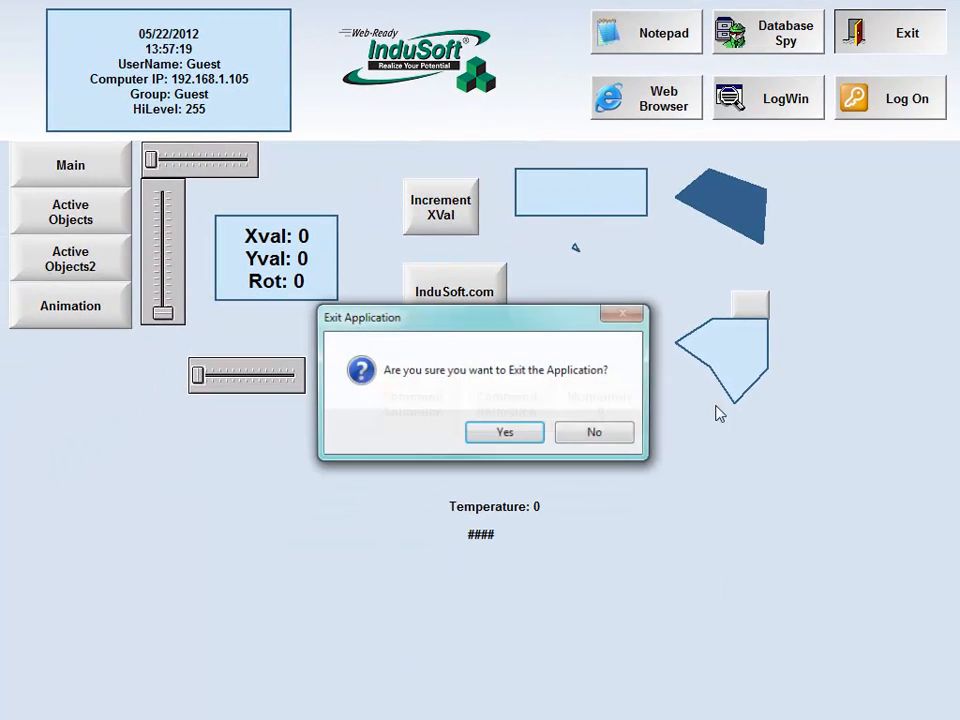
pyautogui.click(455, 467)
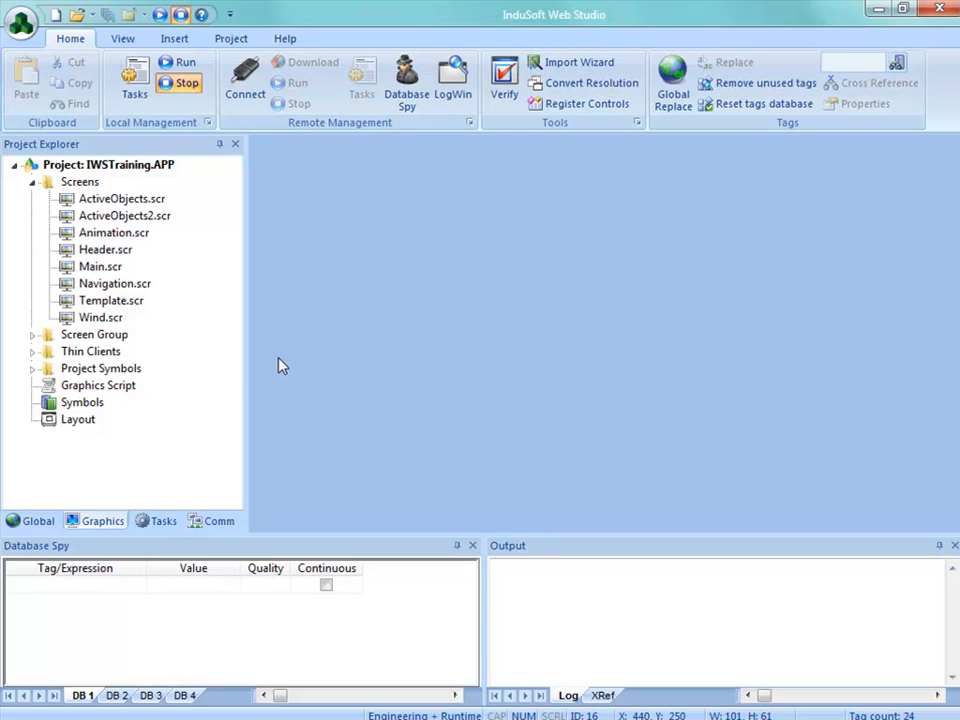
# Enable Require confirmation in the Momentary button's command configuration on Animation.scr, and save and close the screen
pyautogui.doubleClick(112, 231)
pyautogui.doubleClick(716, 440)
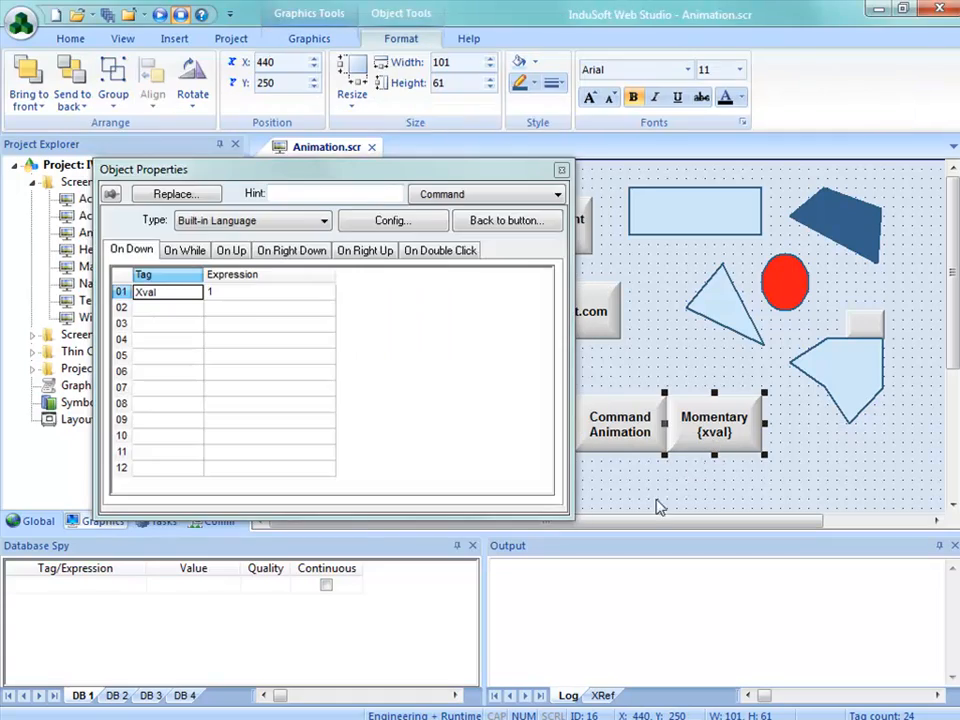
pyautogui.click(381, 222)
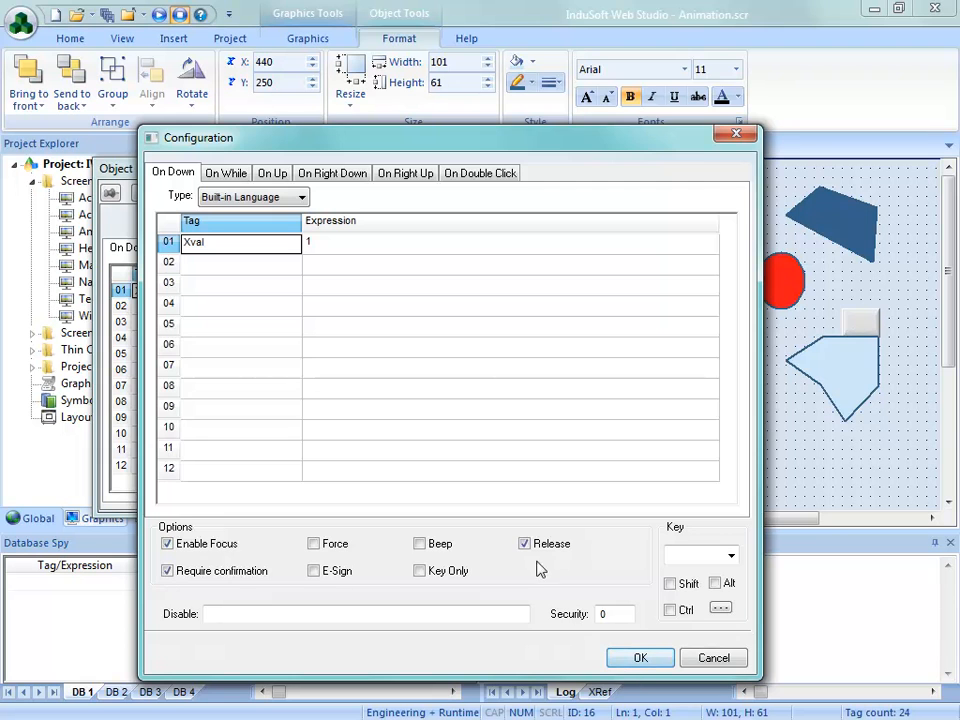
pyautogui.click(626, 658)
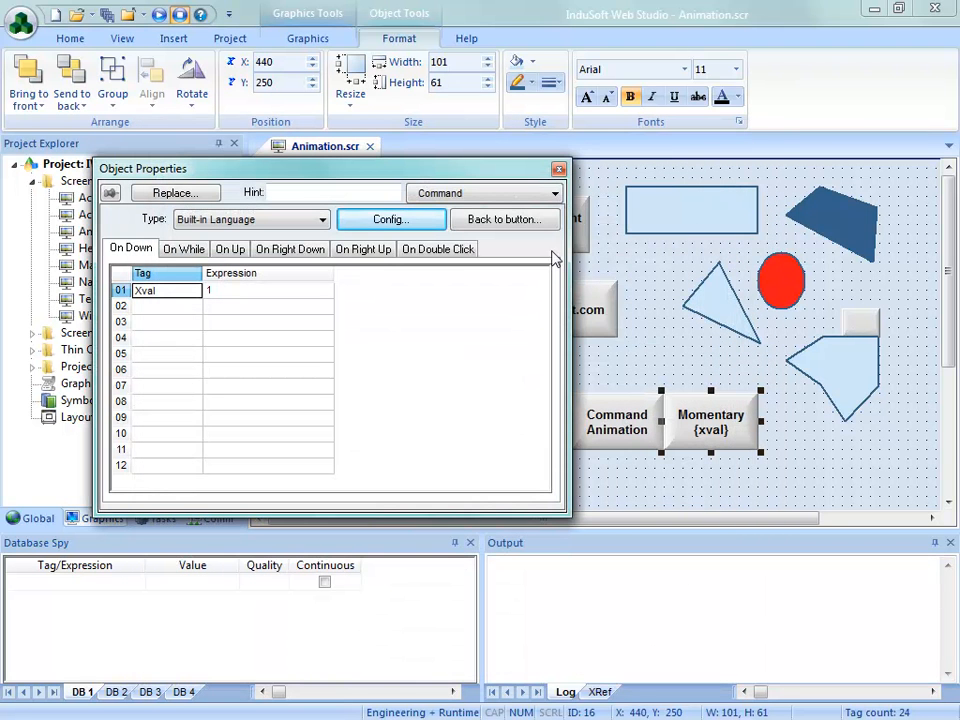
pyautogui.click(559, 170)
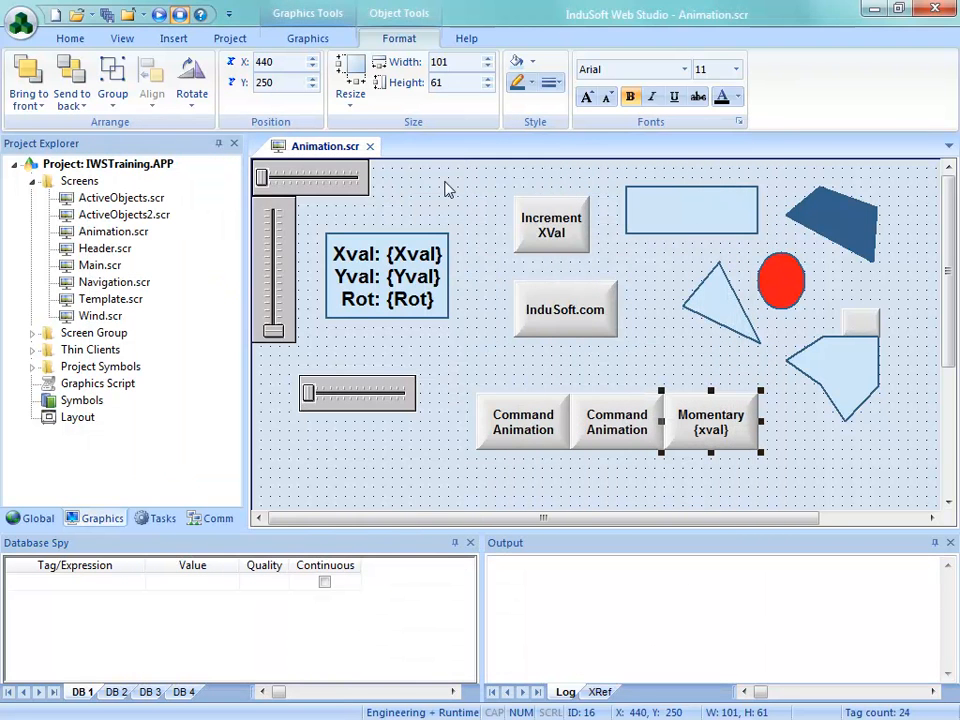
pyautogui.click(369, 146)
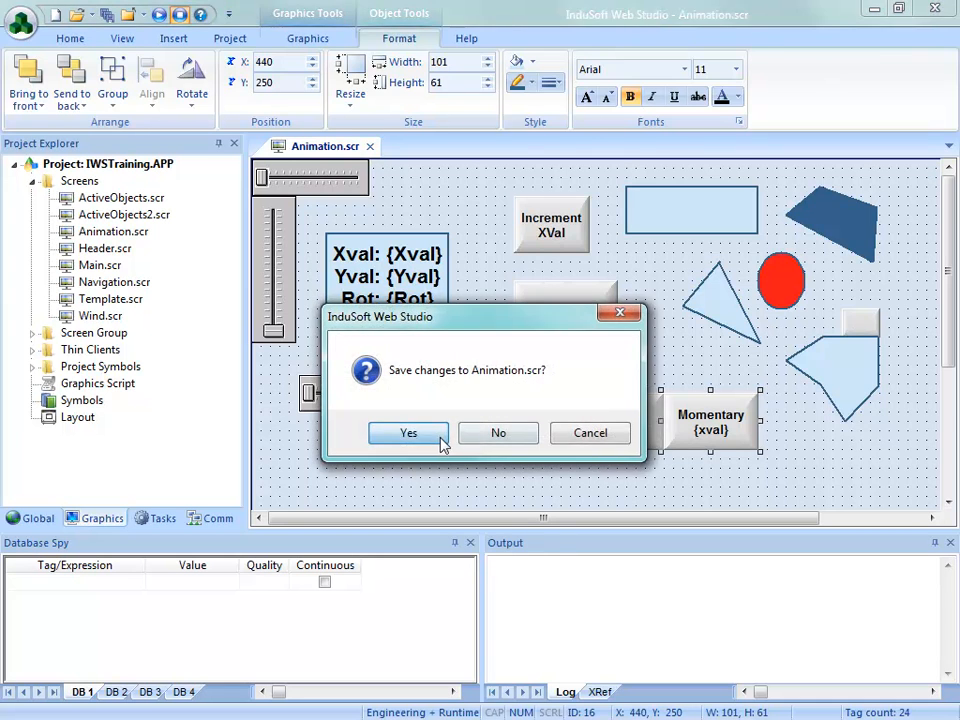
pyautogui.click(437, 443)
# Run the project and operate the Momentary button on the Animation screen, accepting the confirmations for its On Down and On Up commands
pyautogui.click(183, 64)
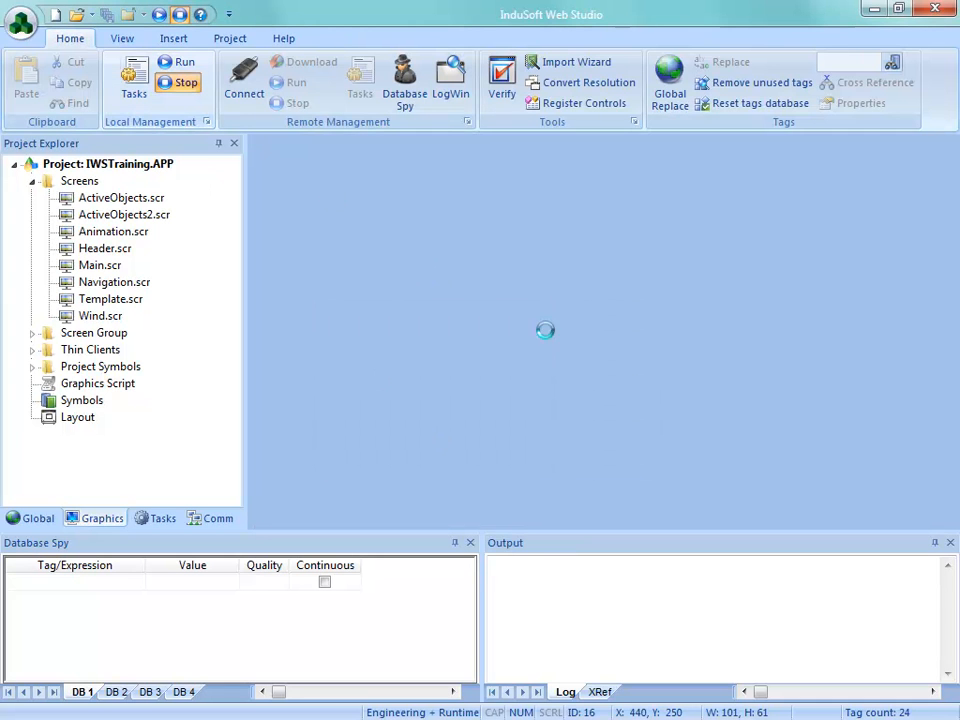
pyautogui.click(70, 305)
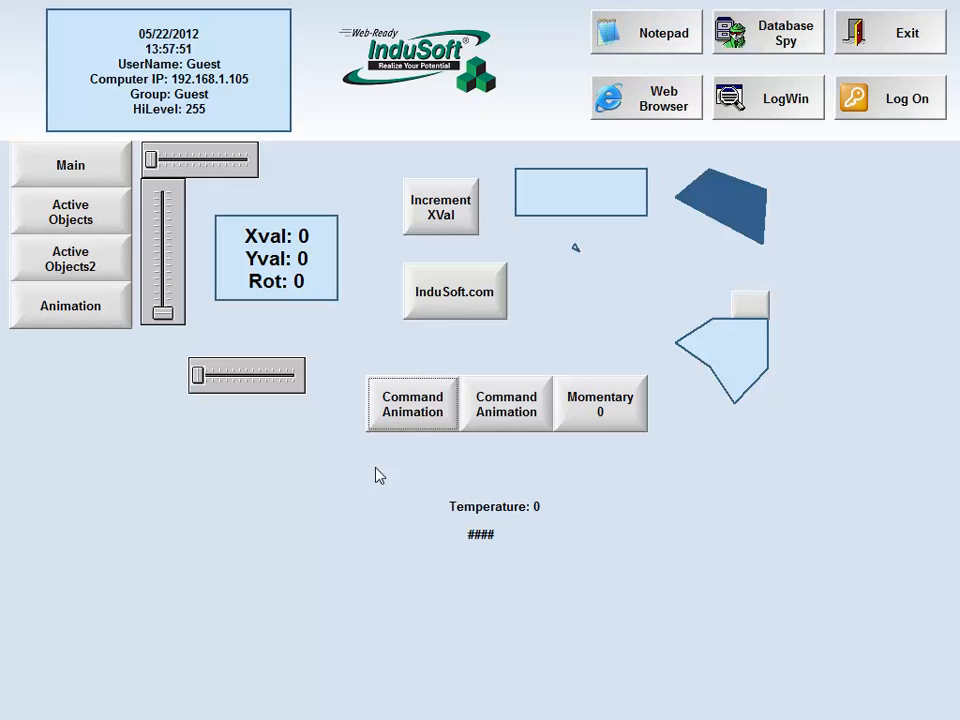
pyautogui.click(604, 410)
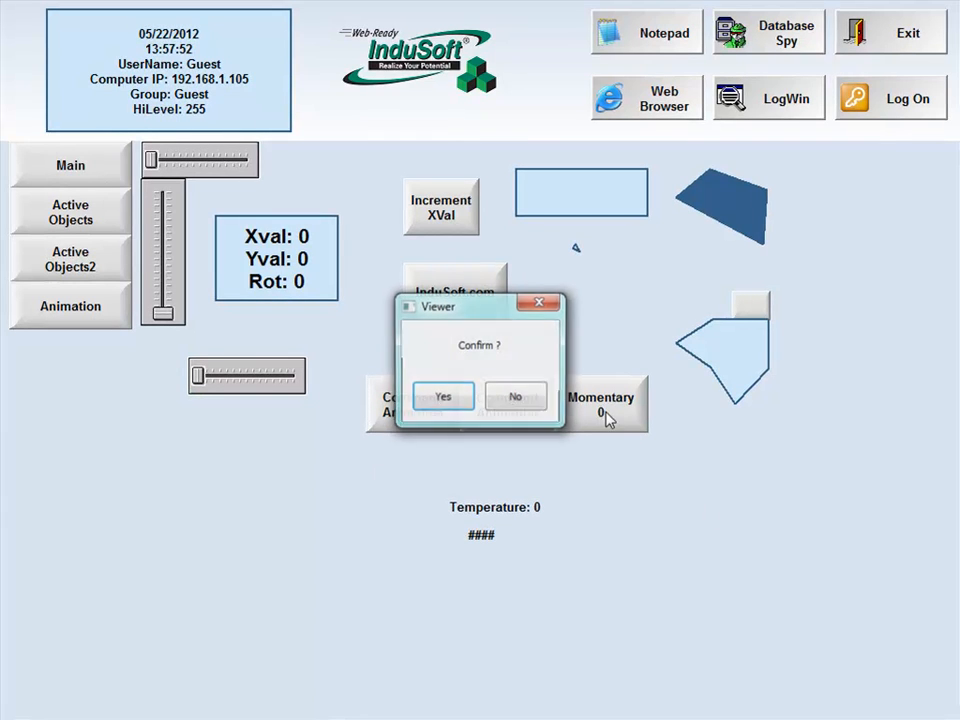
pyautogui.click(446, 392)
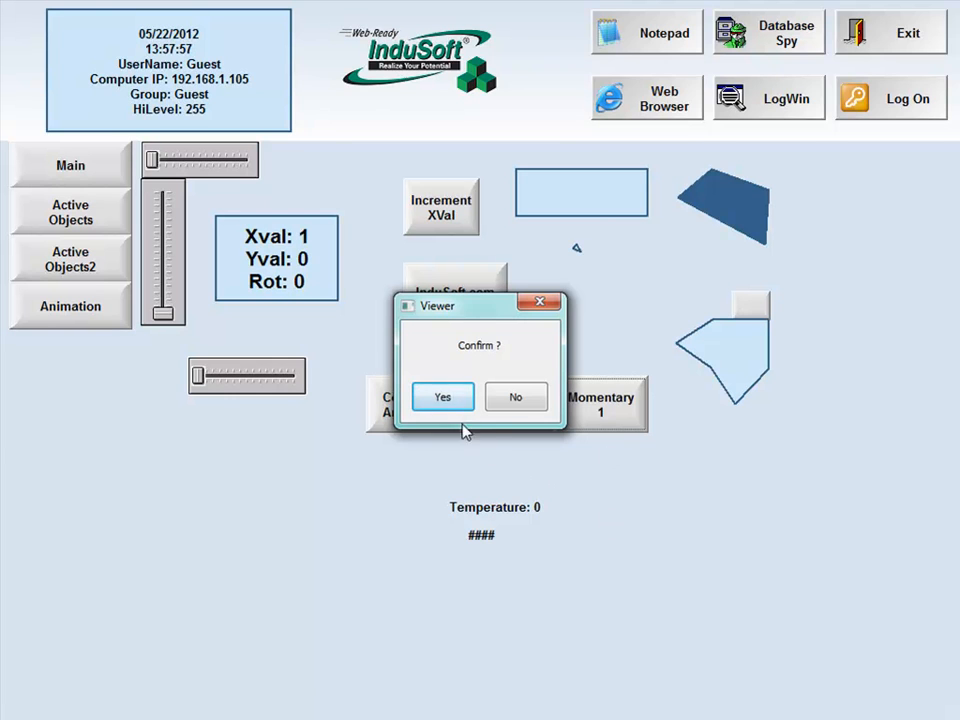
pyautogui.click(452, 400)
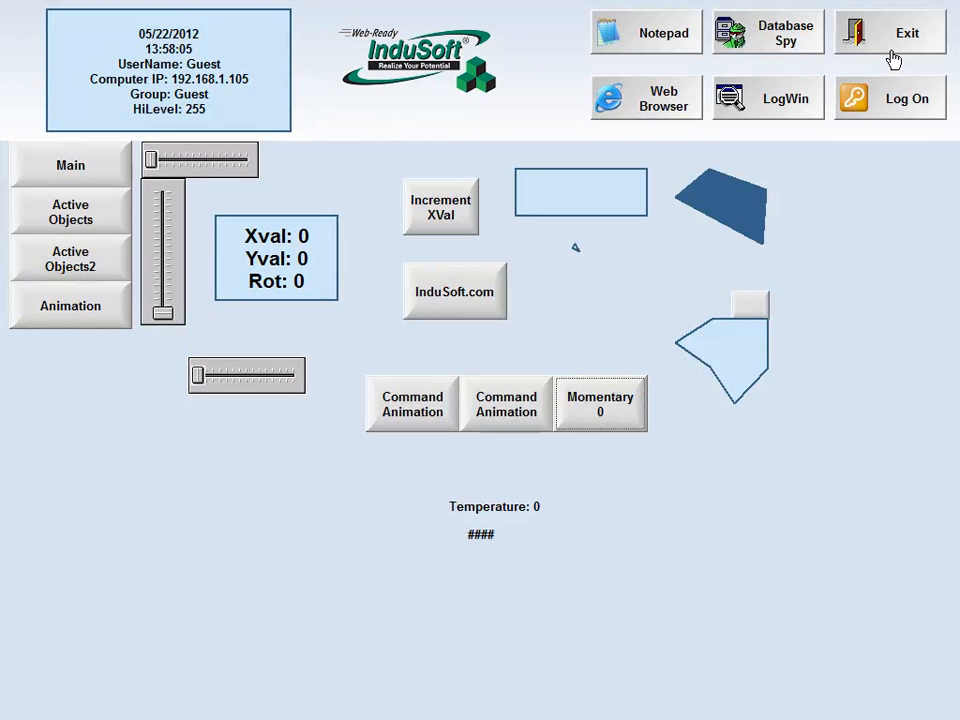
# Operate the Momentary button again, decline its confirmation, and exit the running application
pyautogui.click(615, 421)
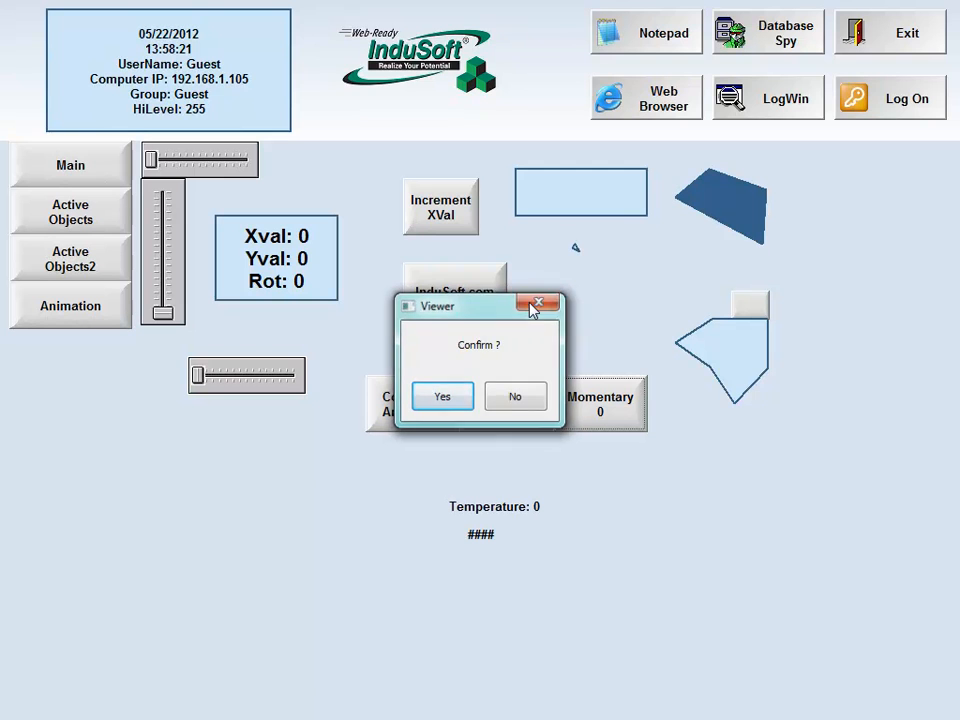
pyautogui.click(510, 394)
pyautogui.click(907, 38)
pyautogui.click(530, 428)
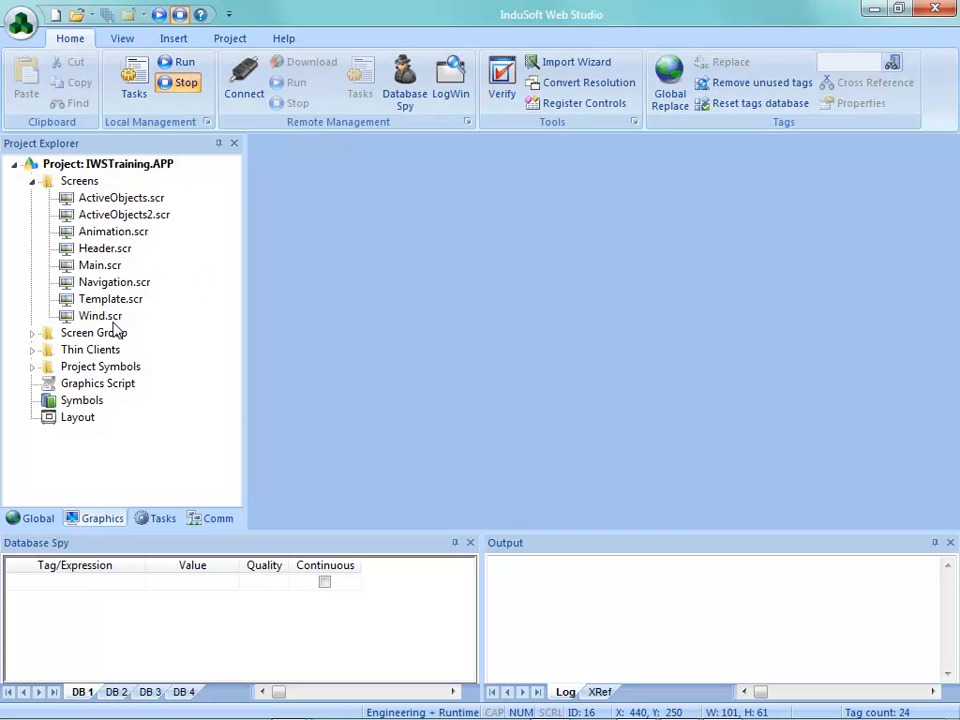
# Enable E-Sign in place of Require confirmation for the Momentary button's command on Animation.scr, and save and close the screen
pyautogui.doubleClick(107, 233)
pyautogui.doubleClick(707, 427)
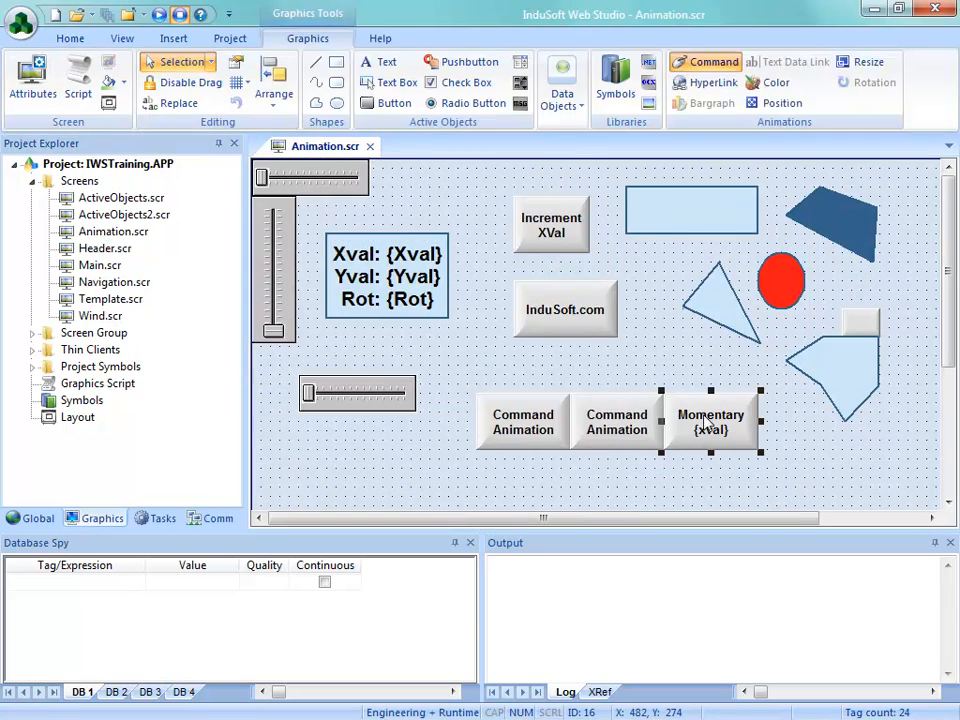
pyautogui.click(378, 220)
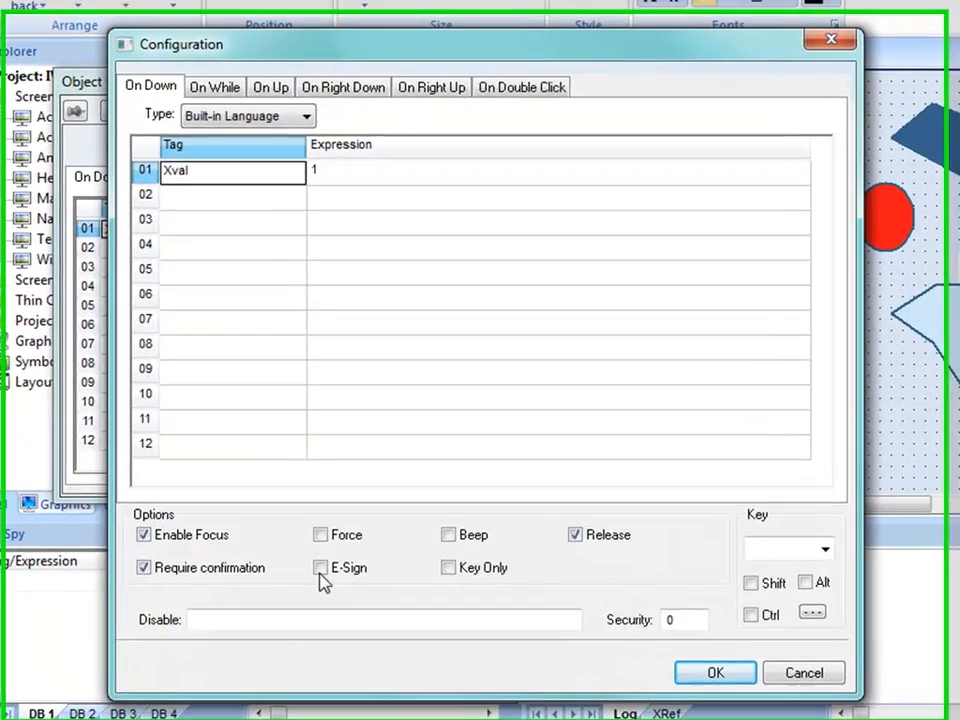
pyautogui.click(314, 570)
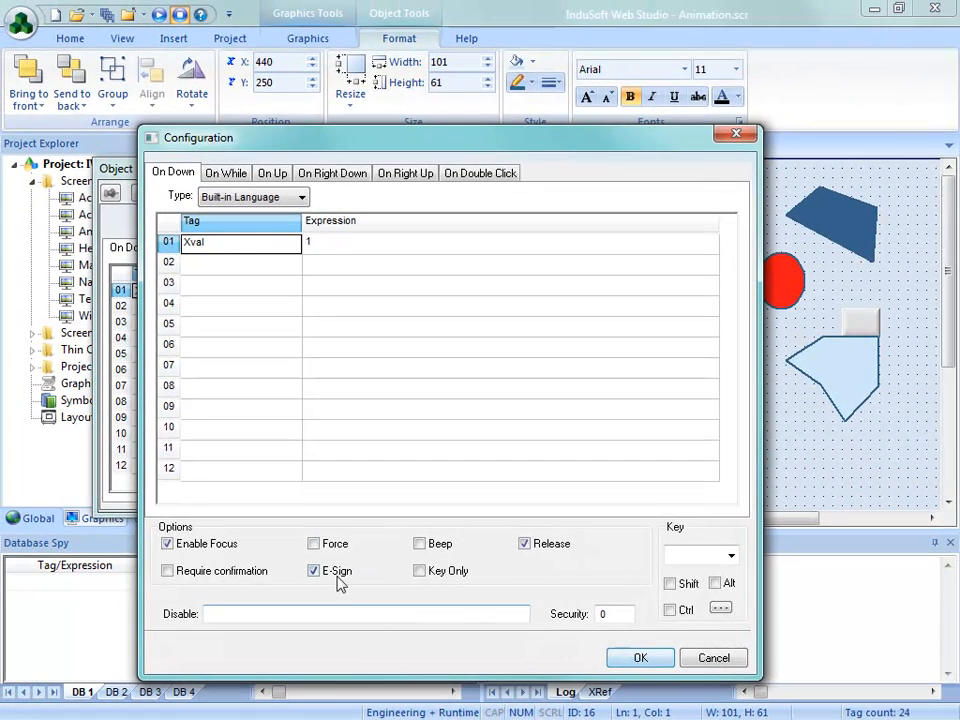
pyautogui.click(640, 658)
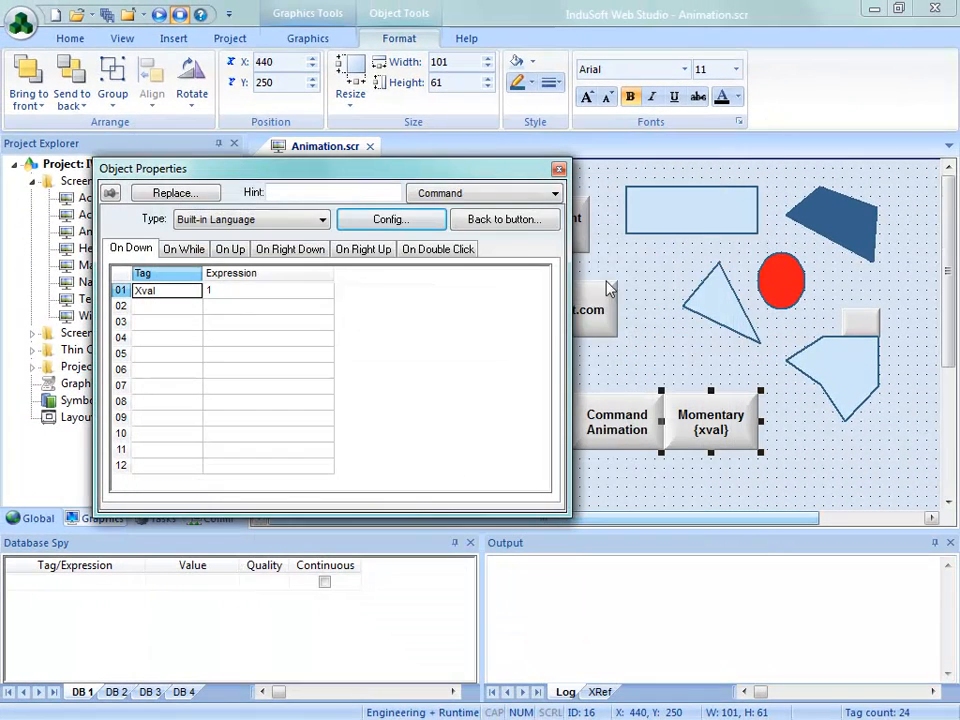
pyautogui.click(558, 168)
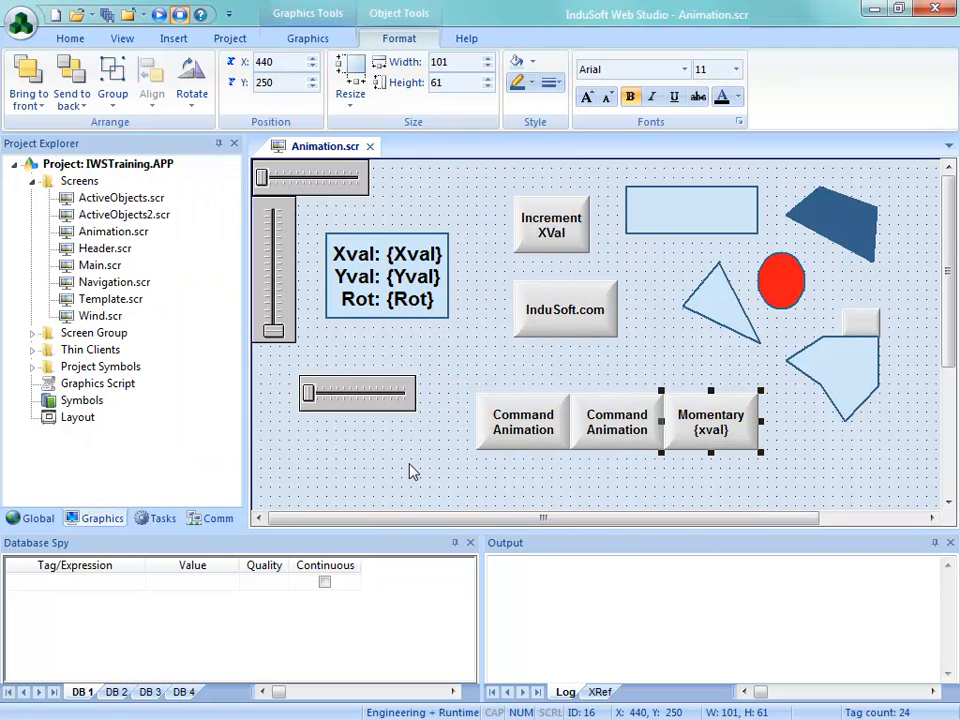
pyautogui.click(370, 146)
pyautogui.click(406, 435)
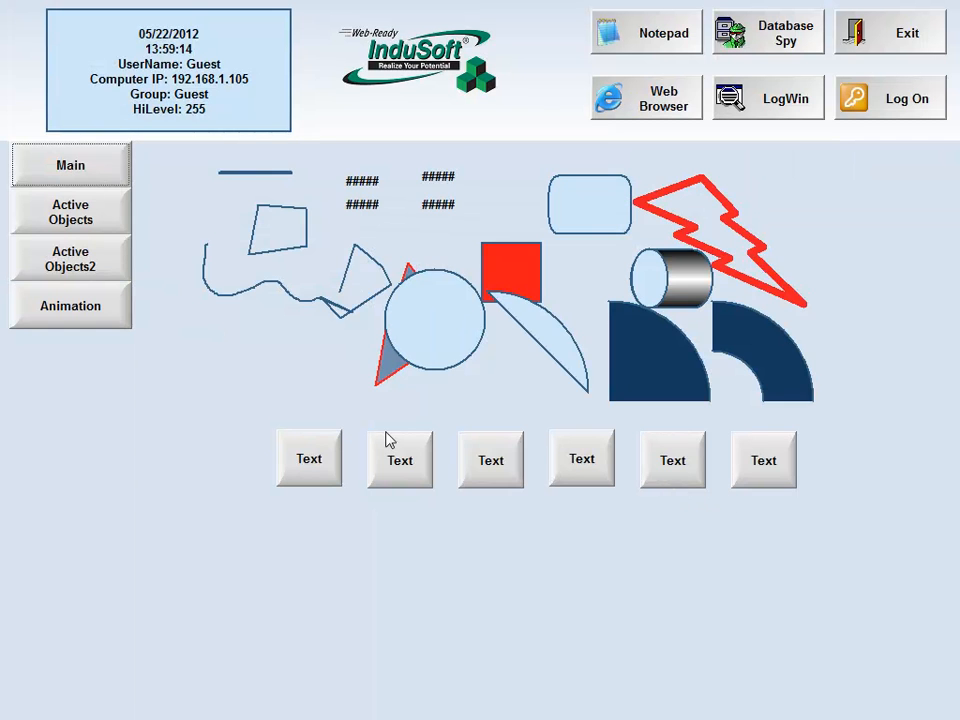
# Operate the Momentary button on the Animation screen of the running project, dismiss its E-Signature request, and exit the application
pyautogui.click(125, 311)
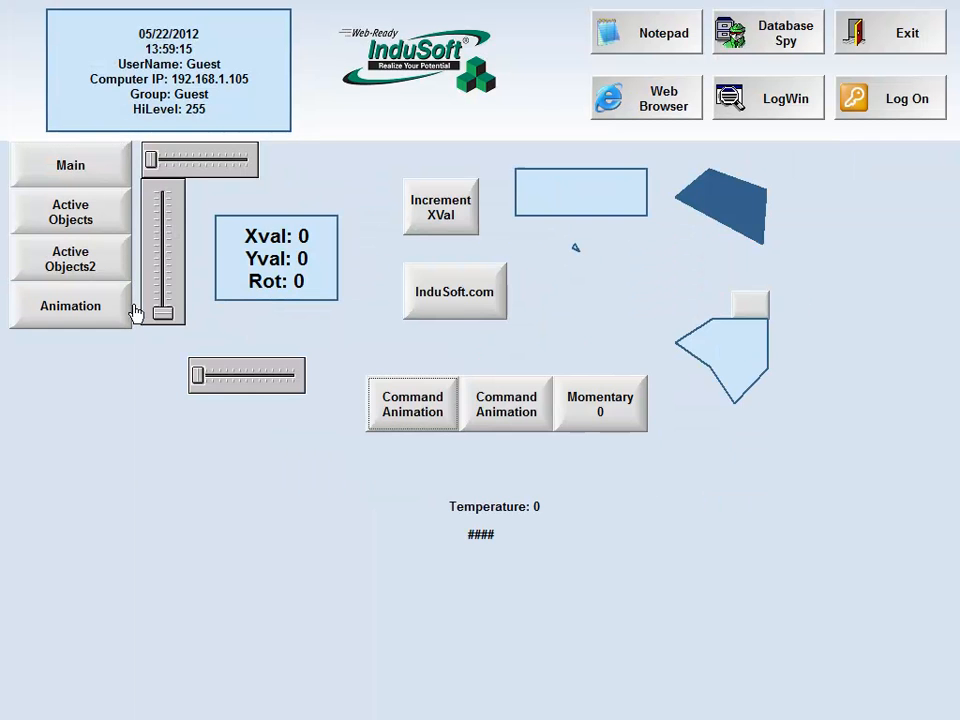
pyautogui.click(606, 422)
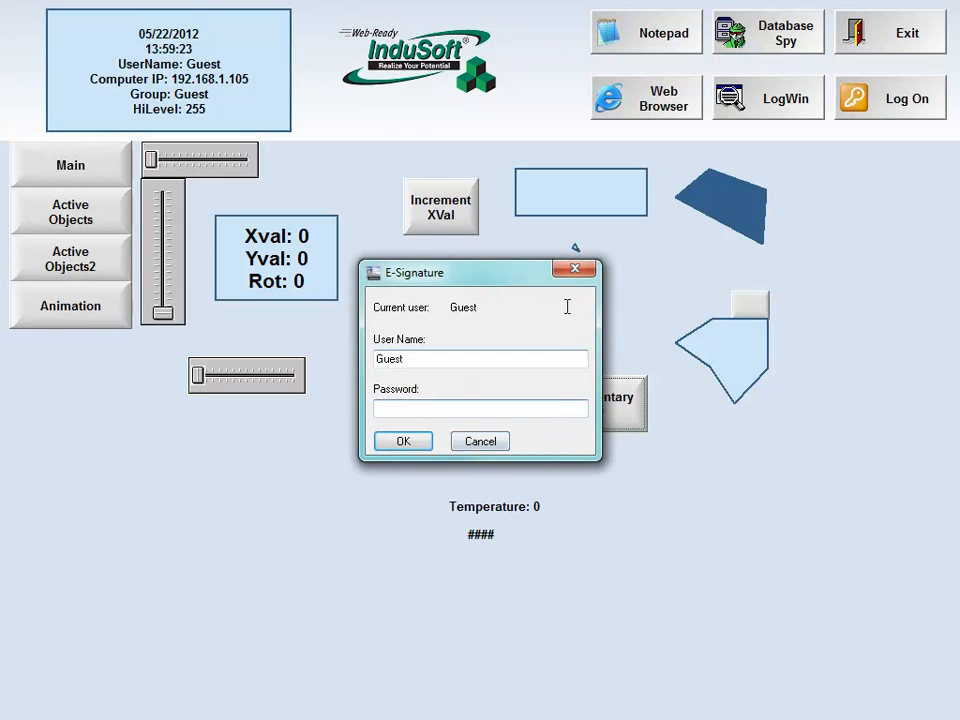
pyautogui.click(576, 270)
pyautogui.click(874, 39)
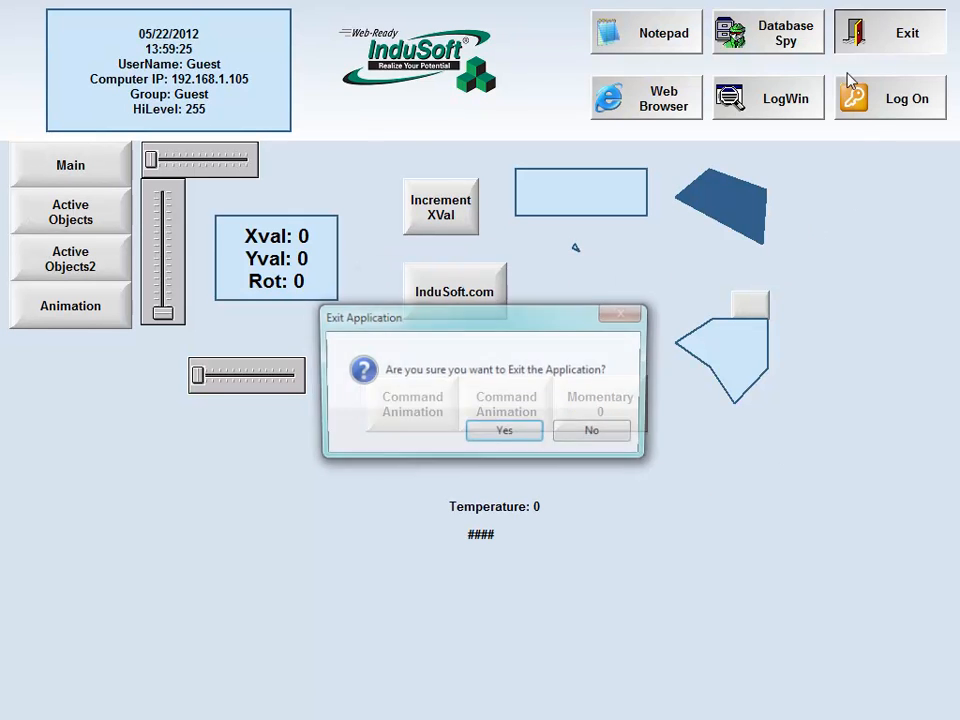
pyautogui.click(500, 437)
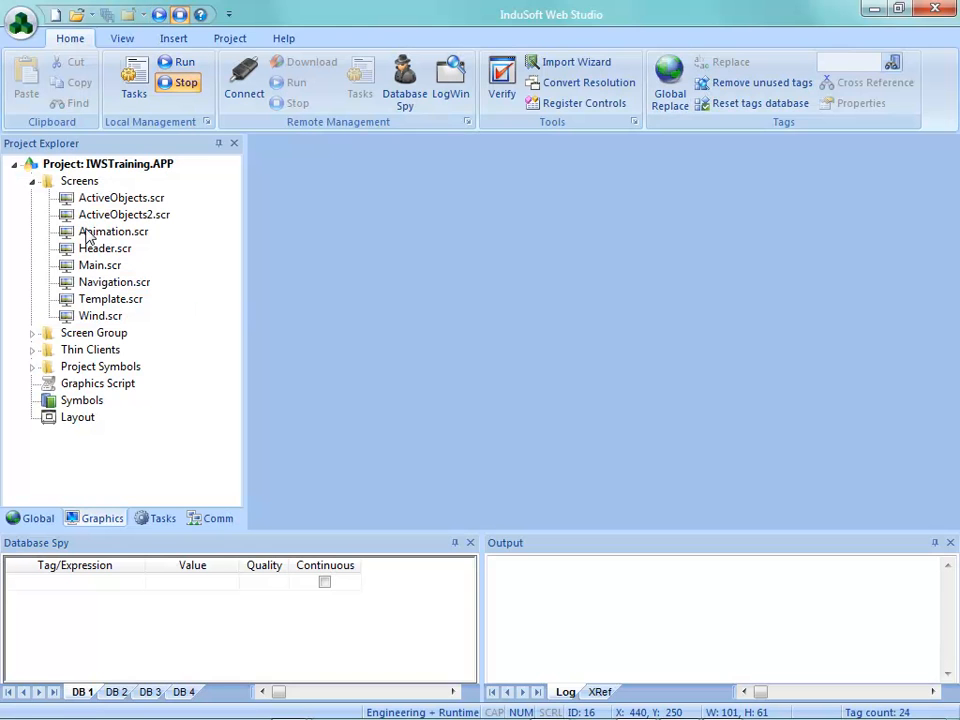
# Disable E-Sign in the command configuration of the Momentary button on Animation.scr
pyautogui.doubleClick(86, 233)
pyautogui.doubleClick(733, 430)
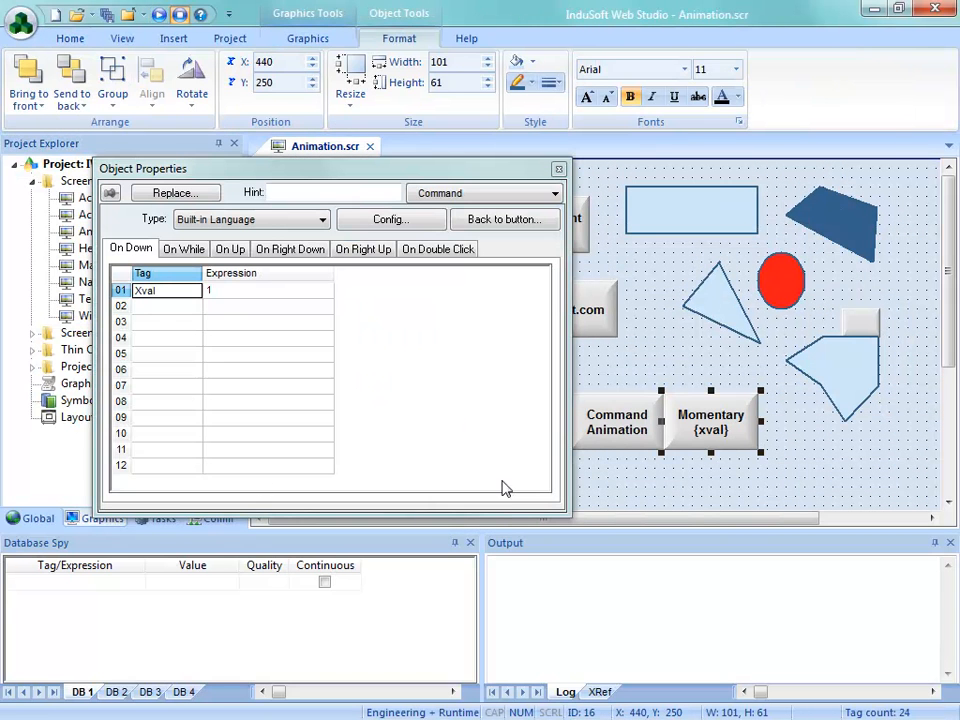
pyautogui.click(365, 222)
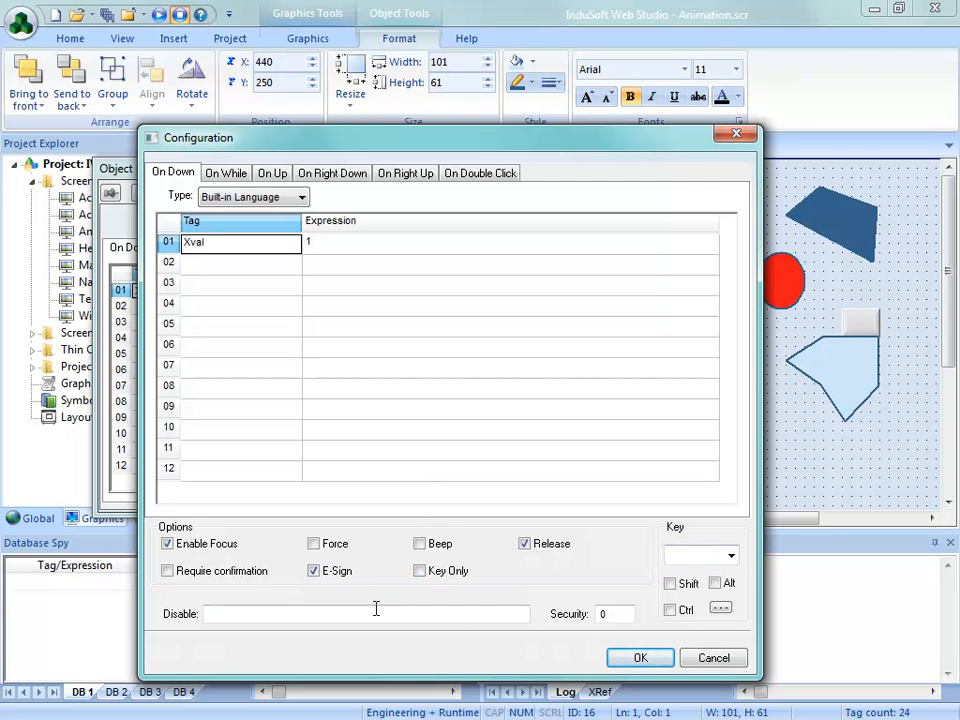
pyautogui.click(314, 571)
pyautogui.moveTo(490, 141); pyautogui.dragTo(479, 87)
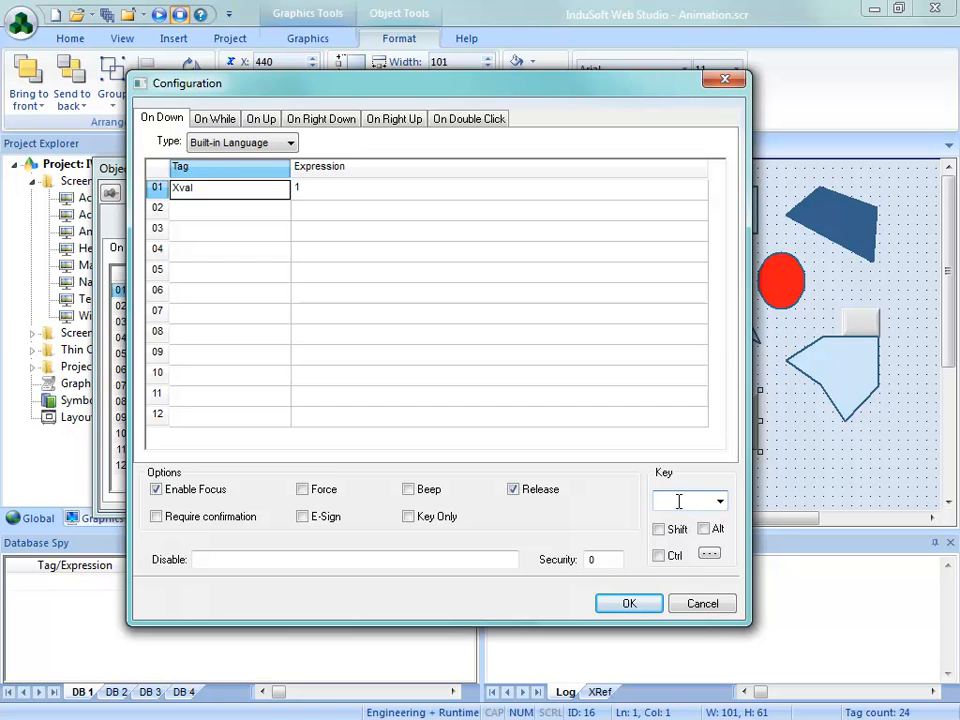
# Look through the available shortcut keys and assign A to the Momentary button's command
pyautogui.click(720, 501)
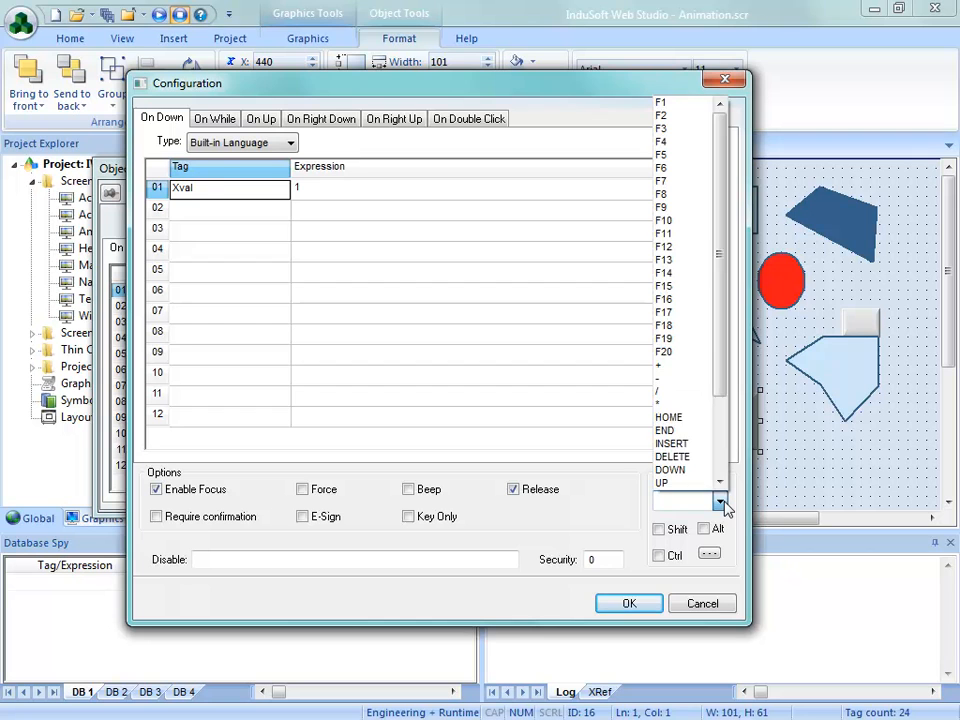
pyautogui.moveTo(718, 321); pyautogui.dragTo(722, 272)
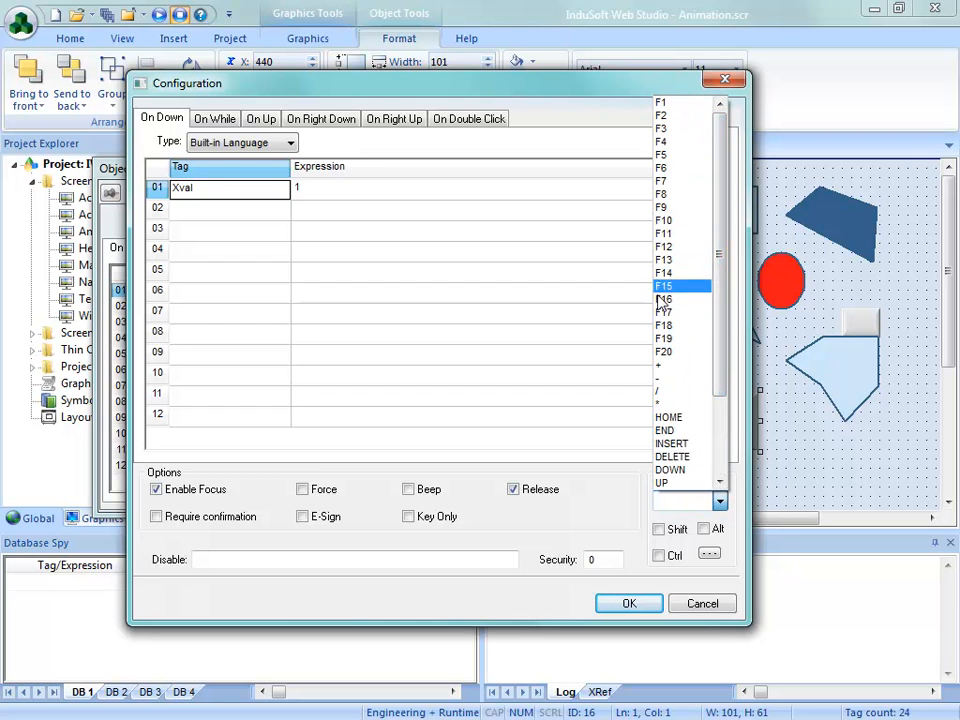
pyautogui.moveTo(720, 343); pyautogui.dragTo(720, 446)
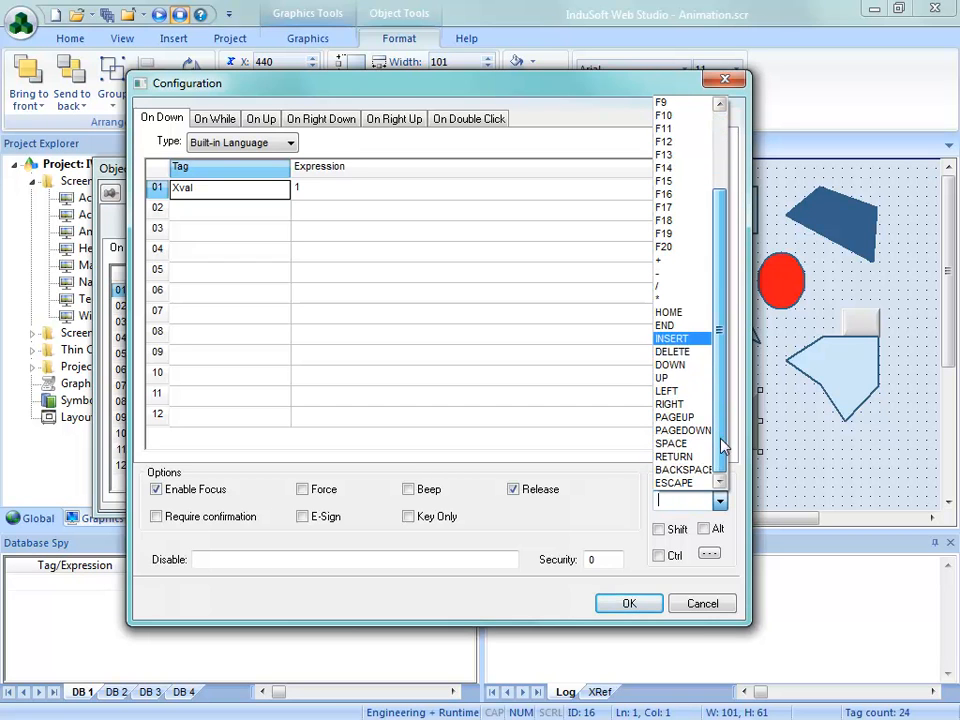
pyautogui.click(672, 524)
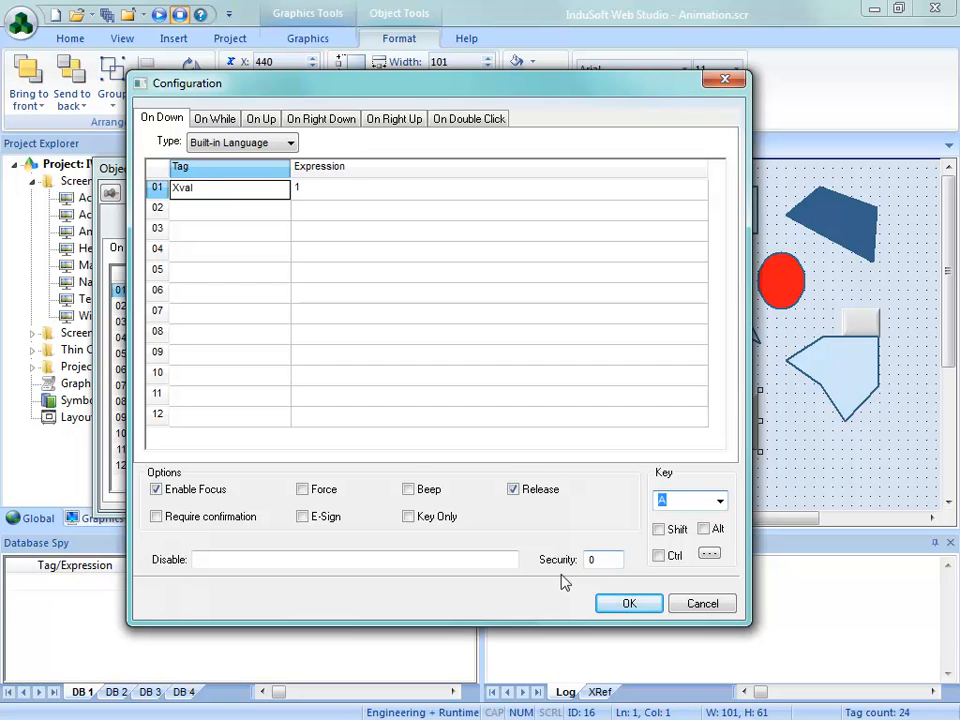
# Try the Shift, Ctrl and Alt modifiers for the A shortcut, keeping only Shift enabled
pyautogui.click(659, 531)
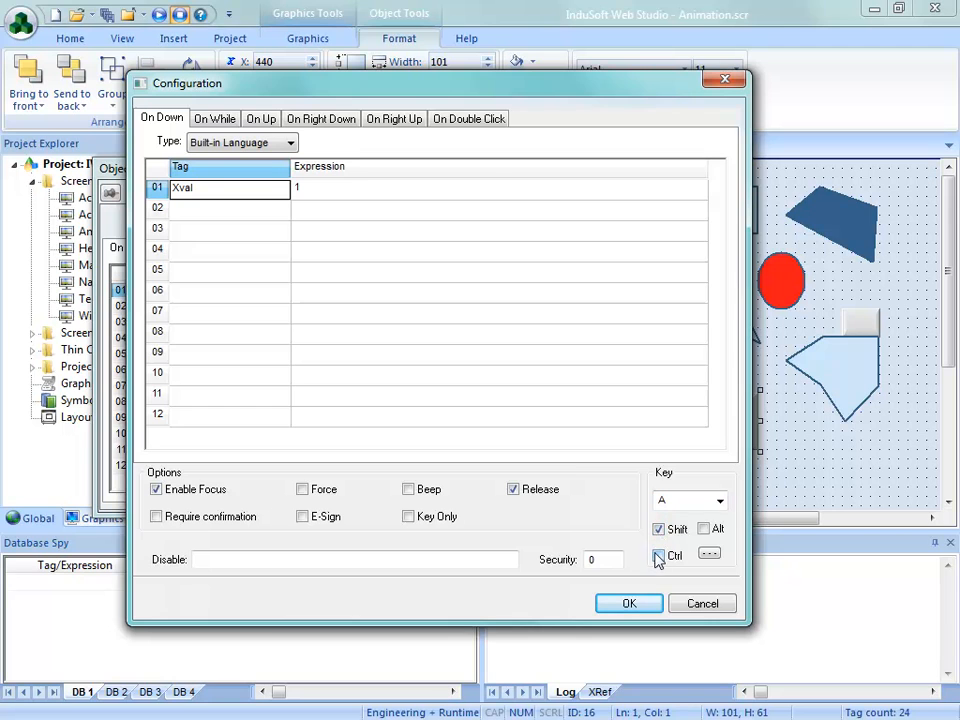
pyautogui.click(662, 531)
pyautogui.click(660, 533)
pyautogui.click(660, 558)
pyautogui.click(706, 531)
pyautogui.click(660, 557)
# Set the A shortcut's key modifiers to Left for Shift, Right for Ctrl, and Left or Right for Alt
pyautogui.click(709, 555)
pyautogui.click(425, 362)
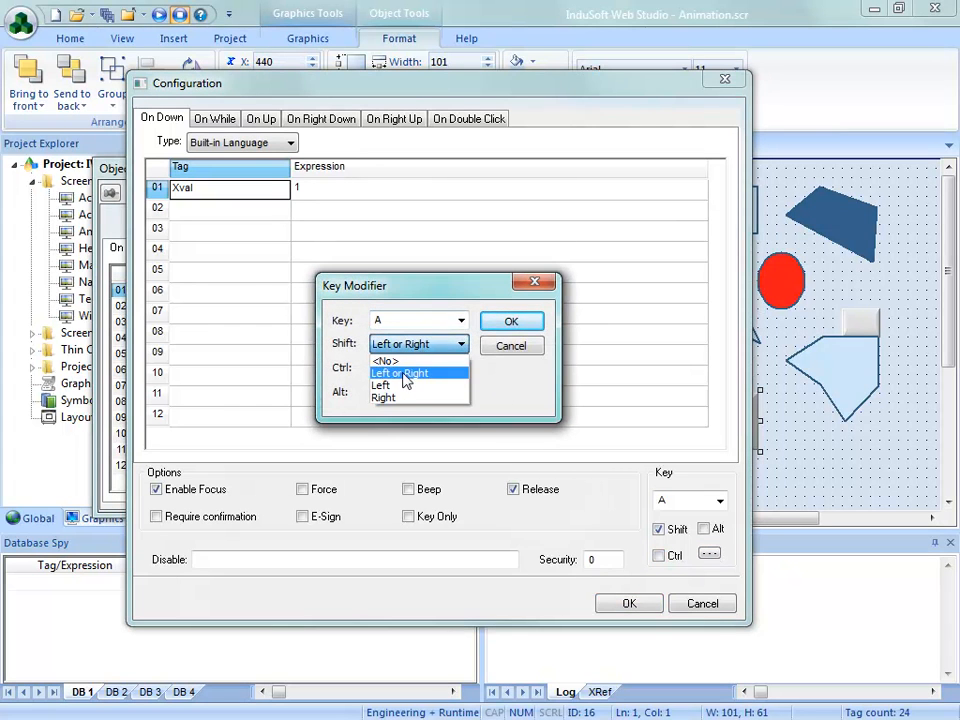
pyautogui.click(389, 386)
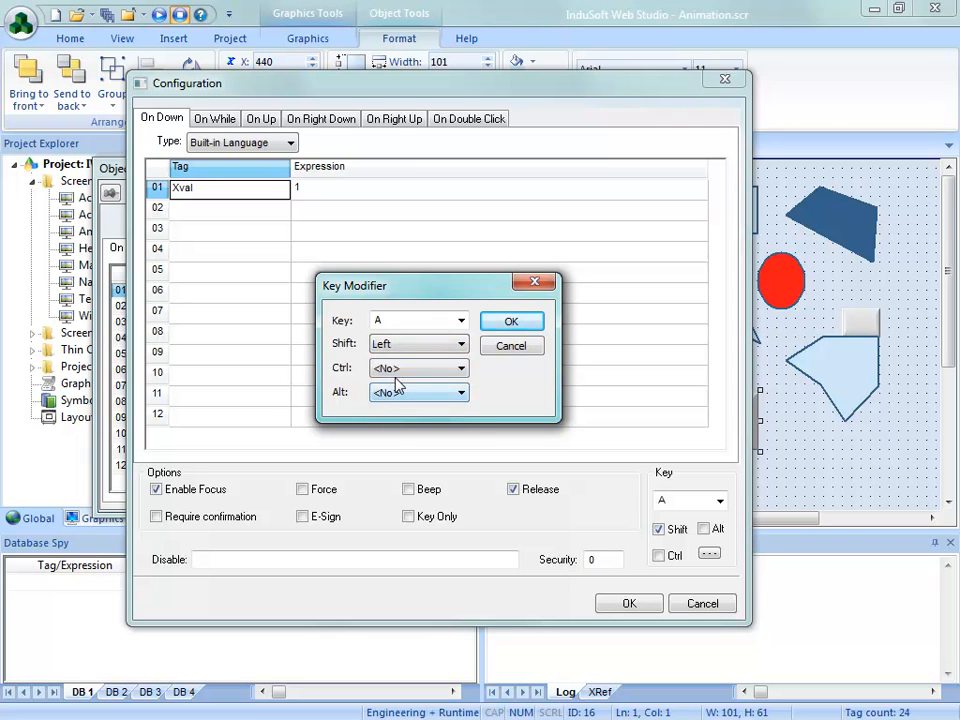
pyautogui.click(400, 370)
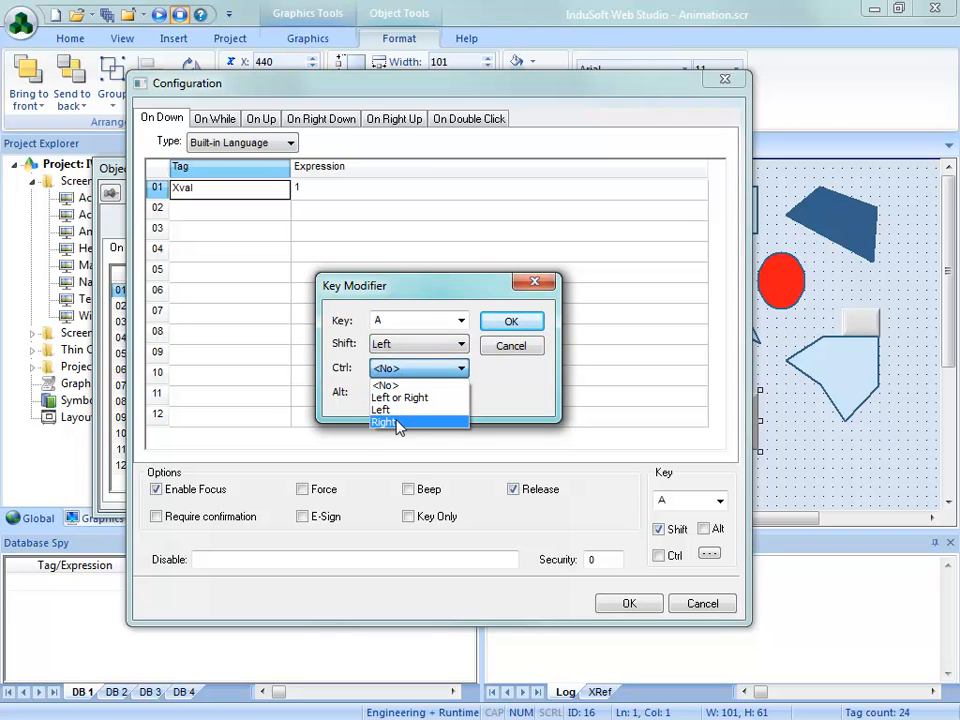
pyautogui.click(398, 423)
pyautogui.click(412, 393)
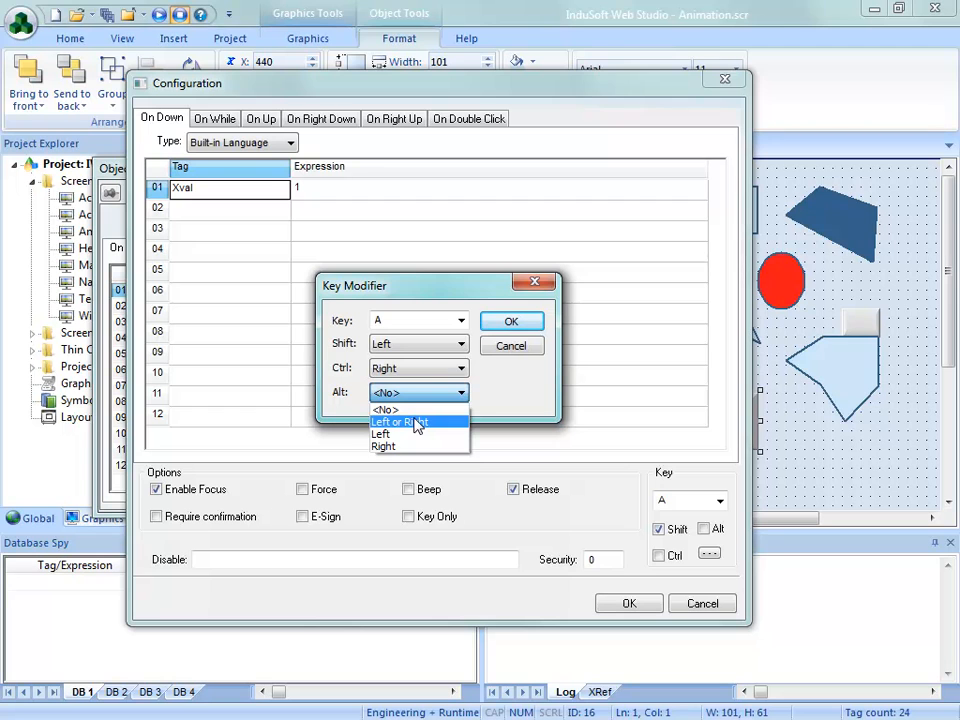
pyautogui.click(417, 425)
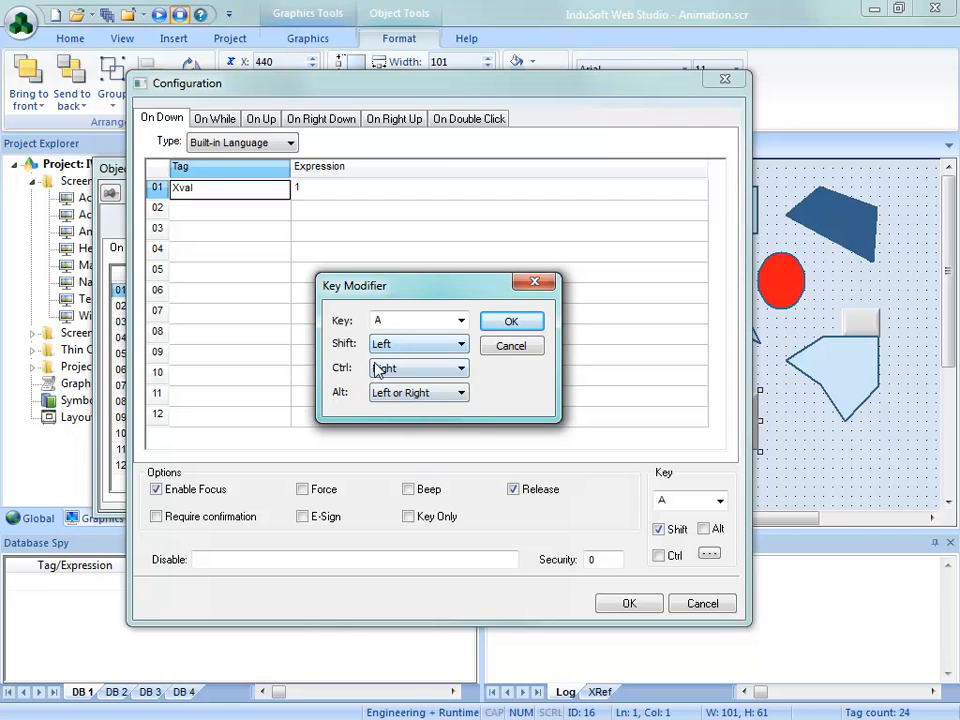
# Reset the A shortcut's Alt, Ctrl and Shift modifiers to <No> and accept the key modifier settings
pyautogui.click(420, 400)
pyautogui.click(420, 409)
pyautogui.click(454, 369)
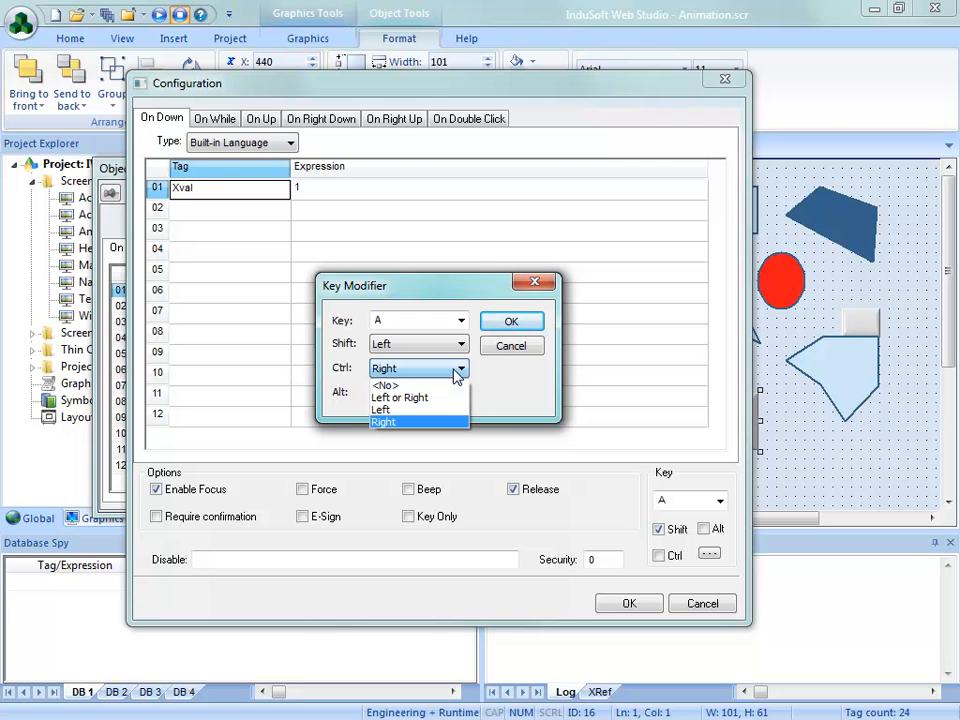
pyautogui.click(449, 386)
pyautogui.click(456, 346)
pyautogui.click(452, 360)
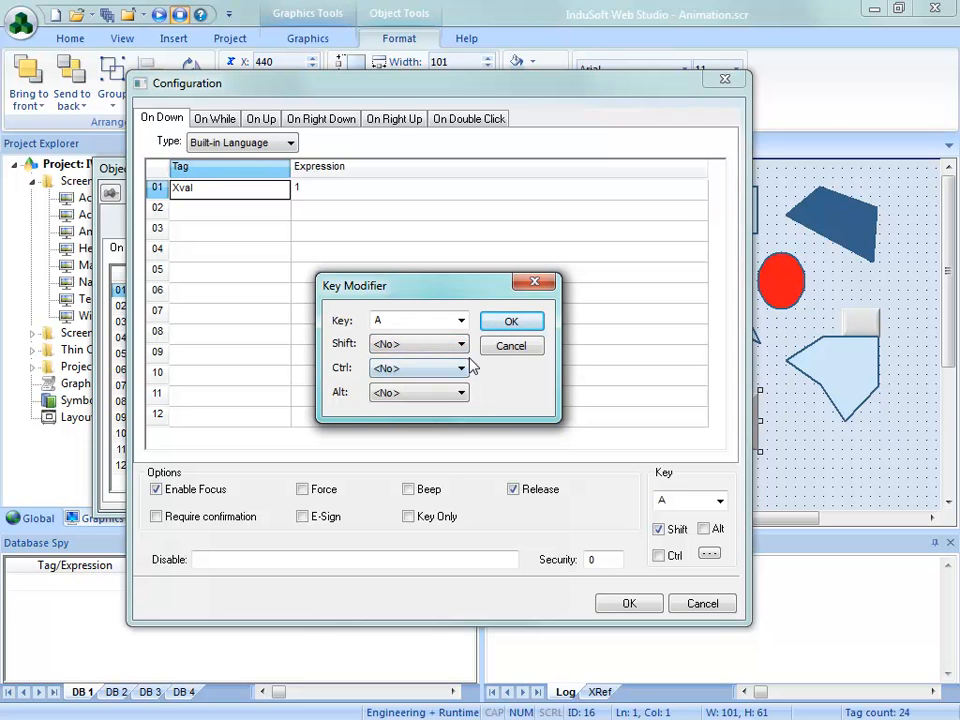
pyautogui.click(512, 321)
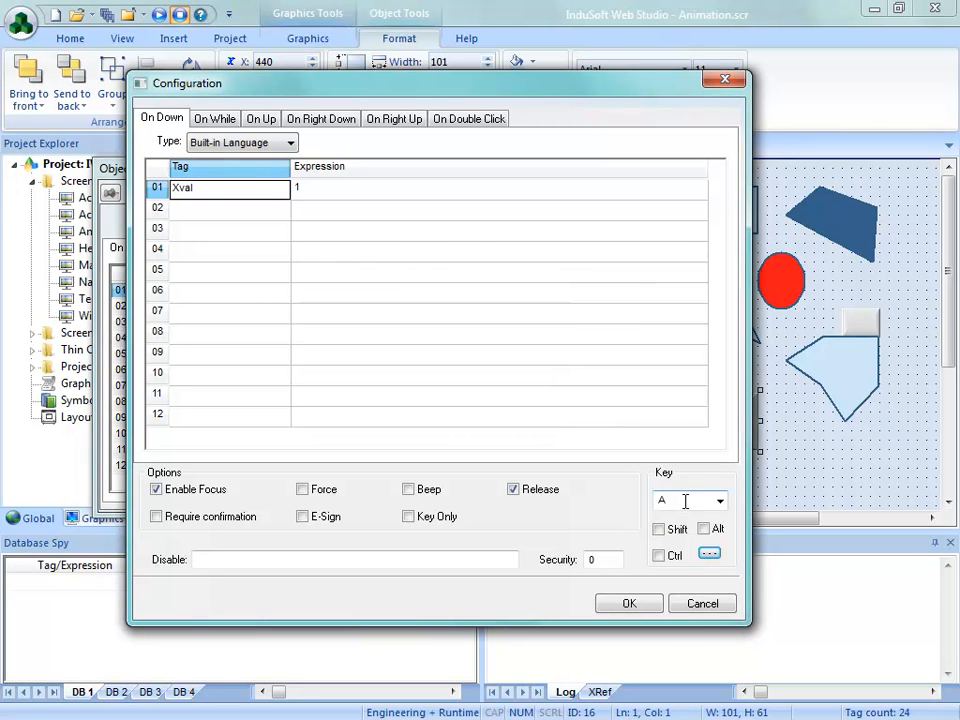
# Accept the Momentary button's command configuration, and save and close Animation.scr
pyautogui.click(638, 605)
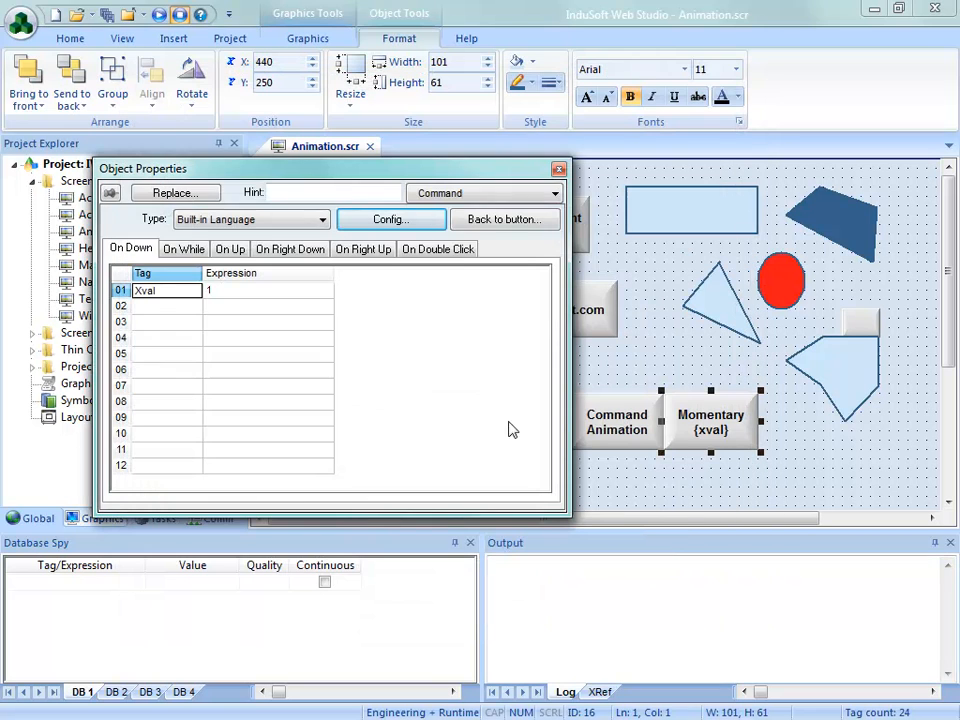
pyautogui.click(558, 169)
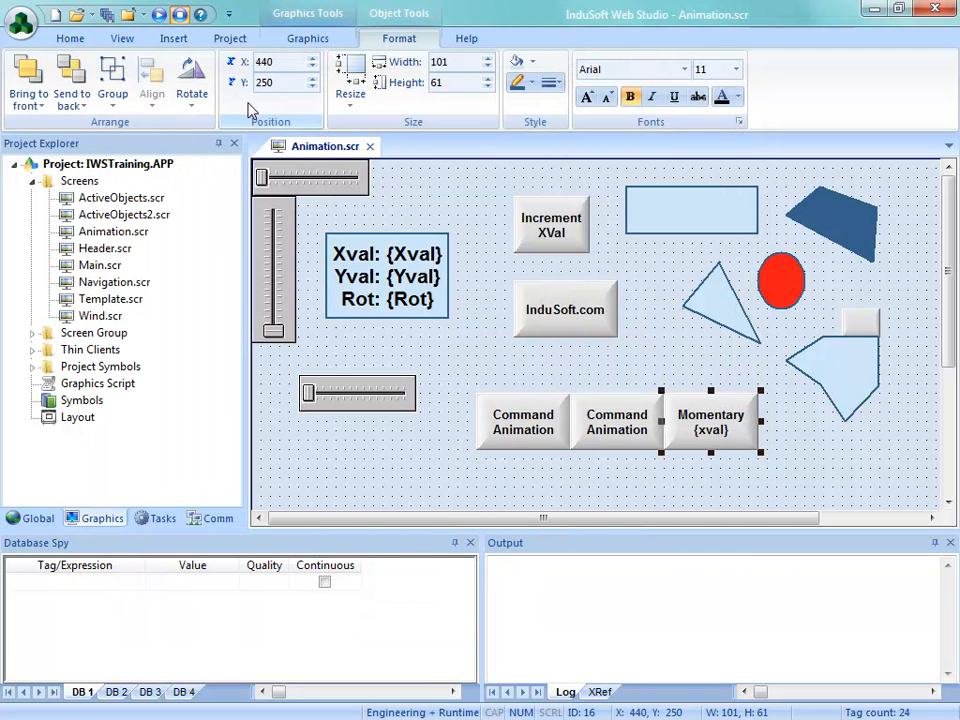
pyautogui.click(370, 148)
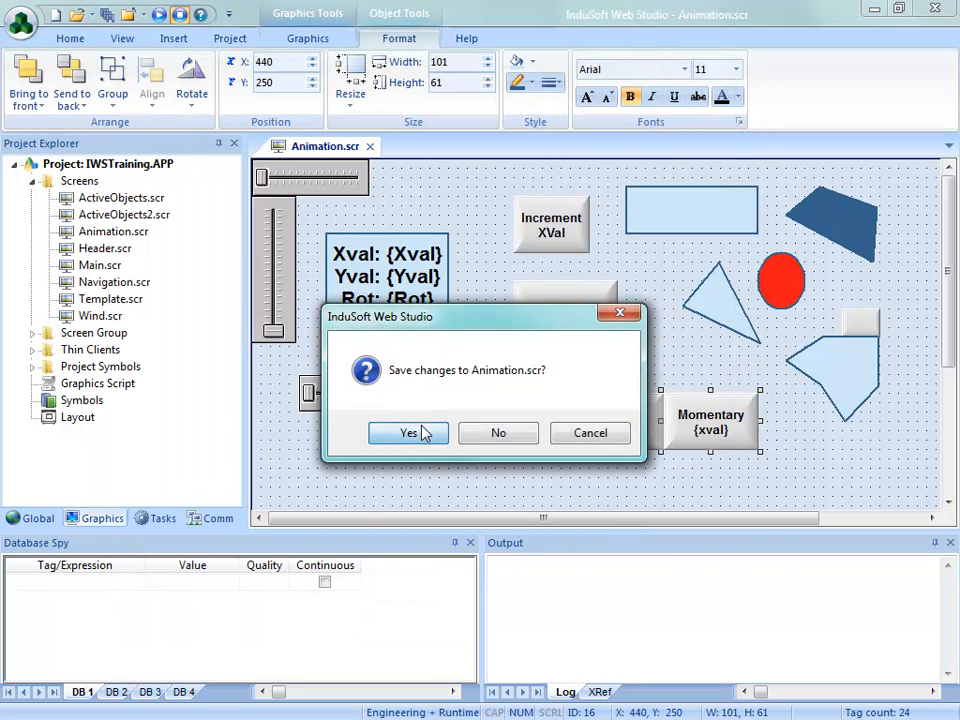
pyautogui.click(422, 437)
# Run the project, operate the Momentary button on the Animation screen directly and from the keyboard, and exit the application
pyautogui.click(176, 62)
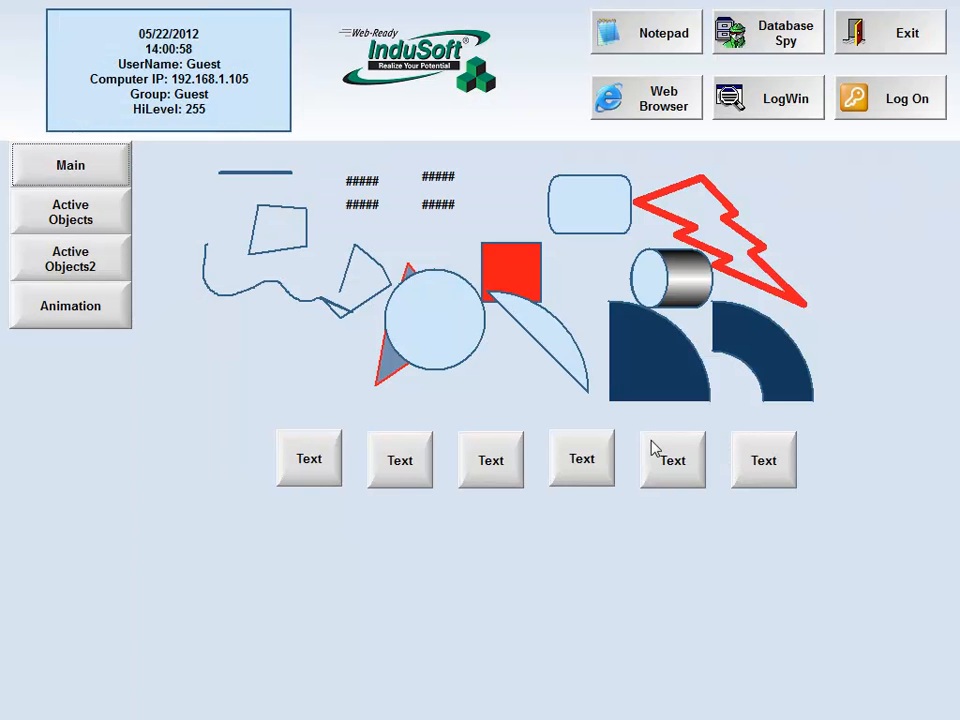
pyautogui.click(88, 266)
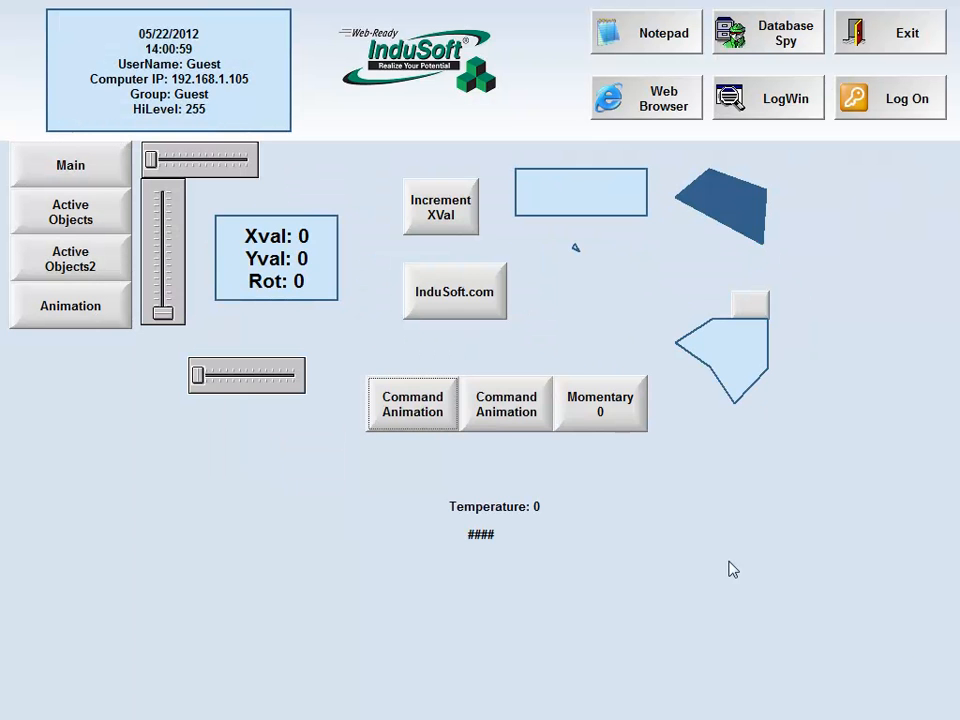
pyautogui.click(585, 429)
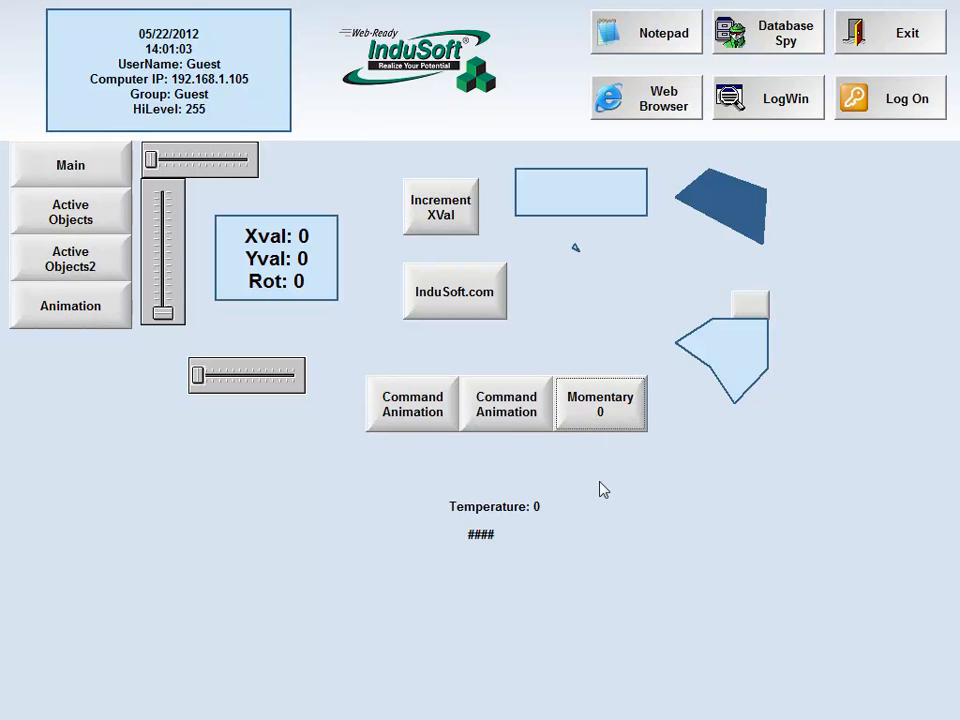
pyautogui.press('space')
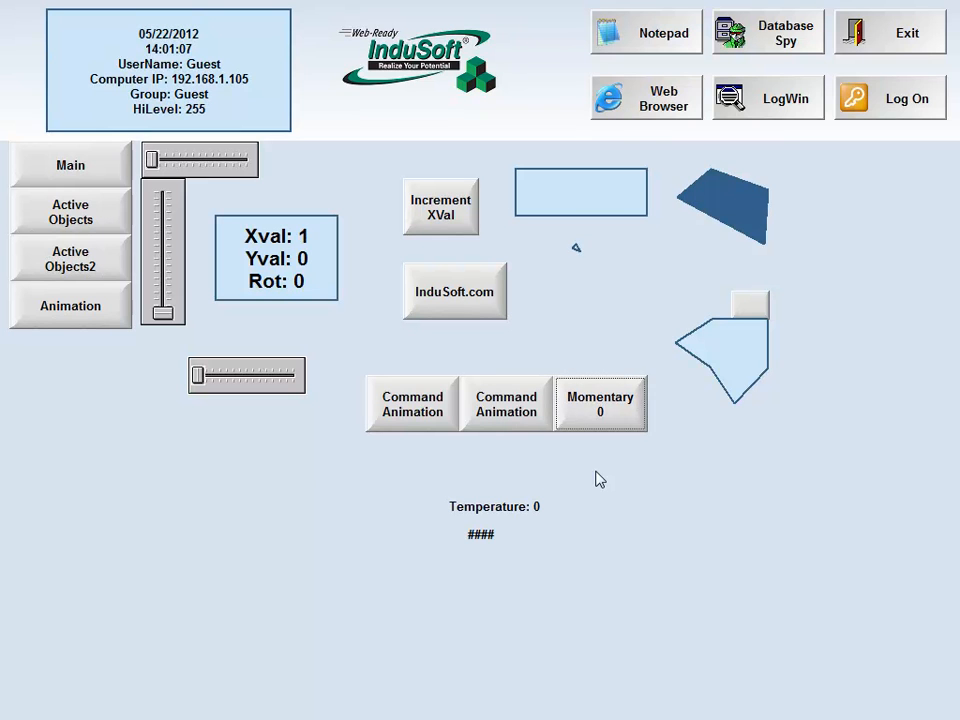
pyautogui.click(885, 42)
pyautogui.click(489, 437)
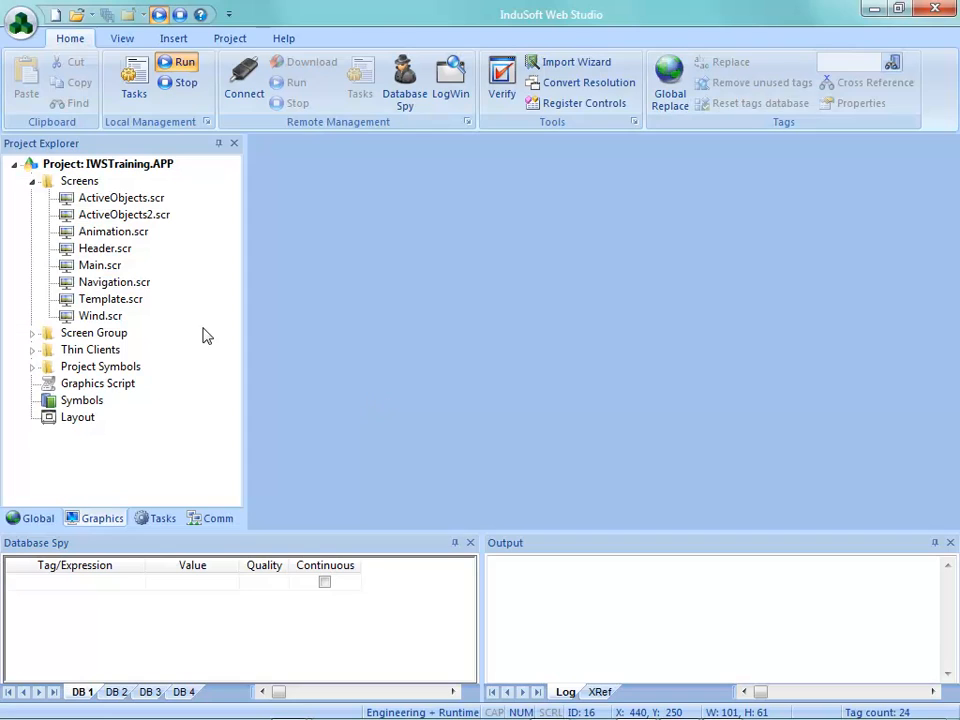
# Review the Momentary button's shortcut configuration on Animation.scr and mark the letter a in its caption by changing the first line to Moment&ary
pyautogui.doubleClick(103, 232)
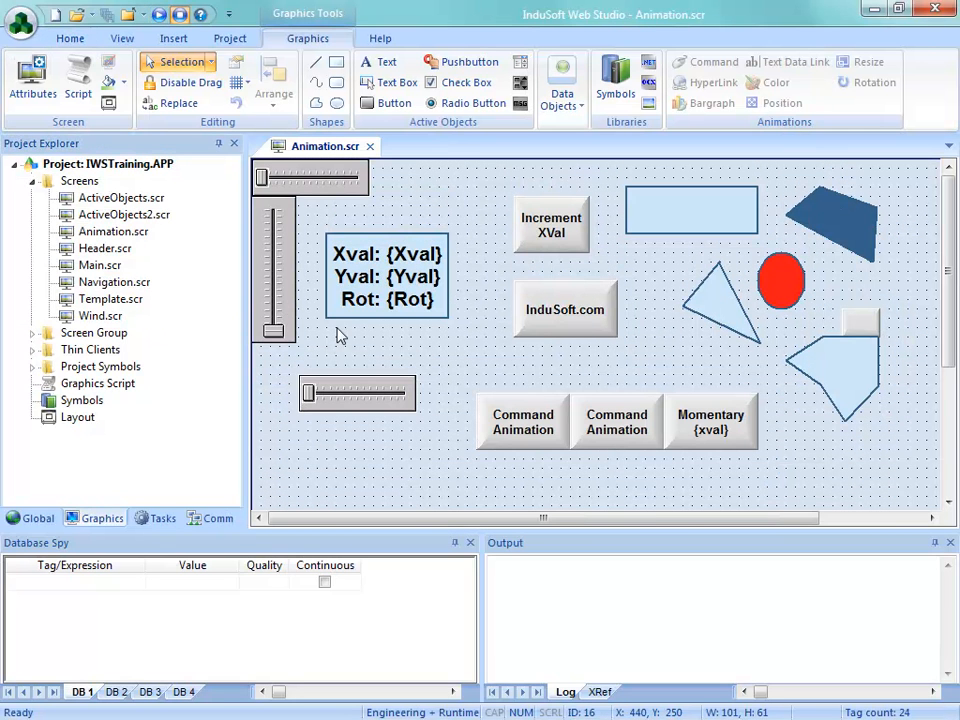
pyautogui.doubleClick(710, 440)
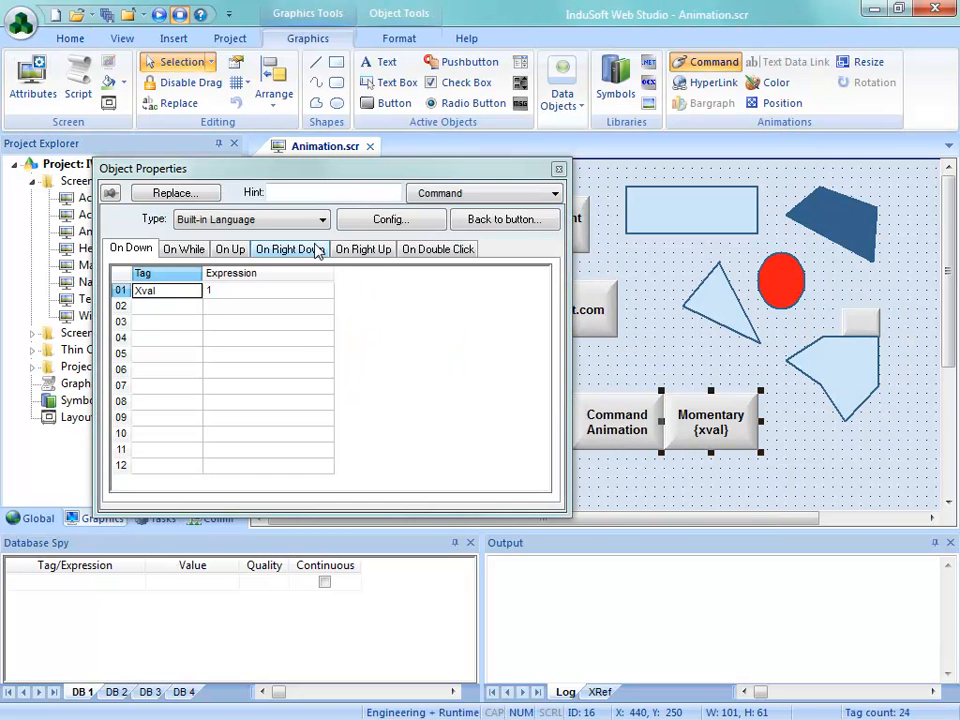
pyautogui.click(414, 228)
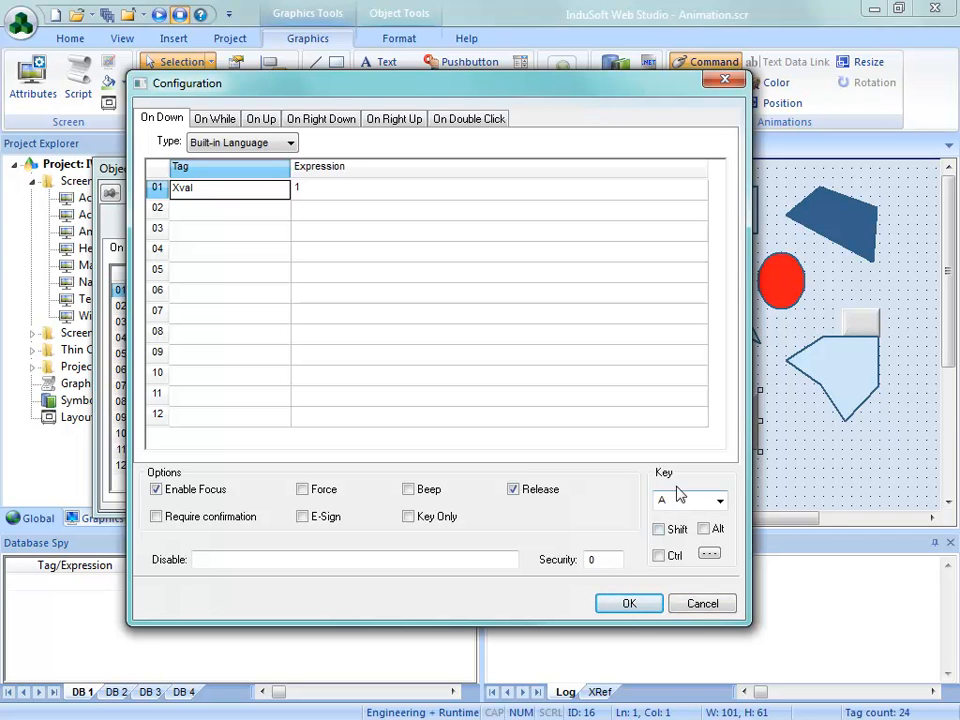
pyautogui.click(640, 604)
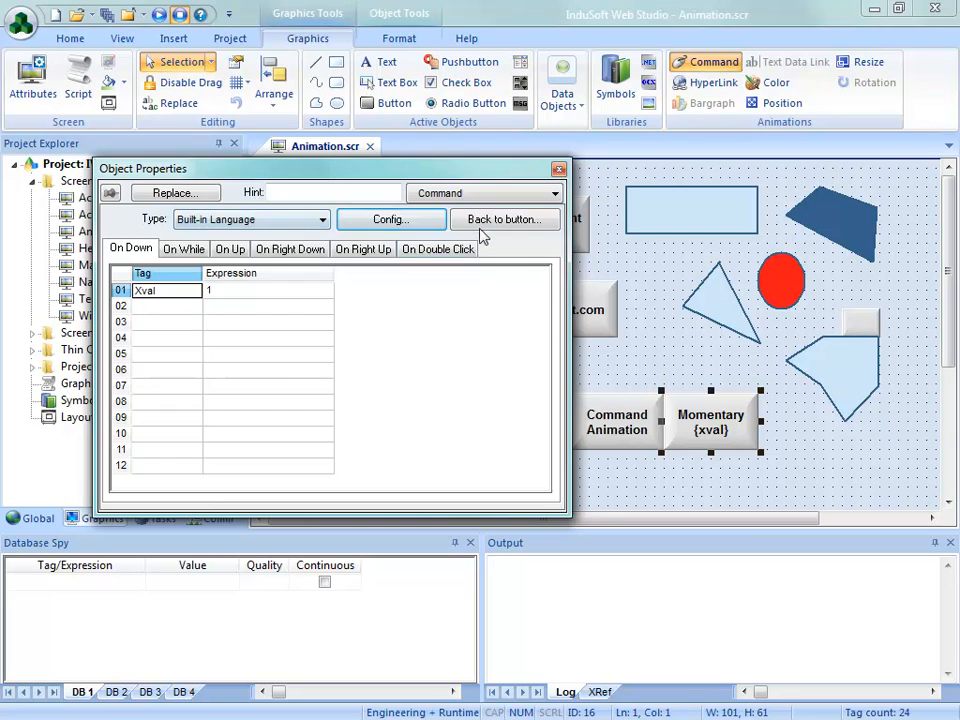
pyautogui.click(482, 222)
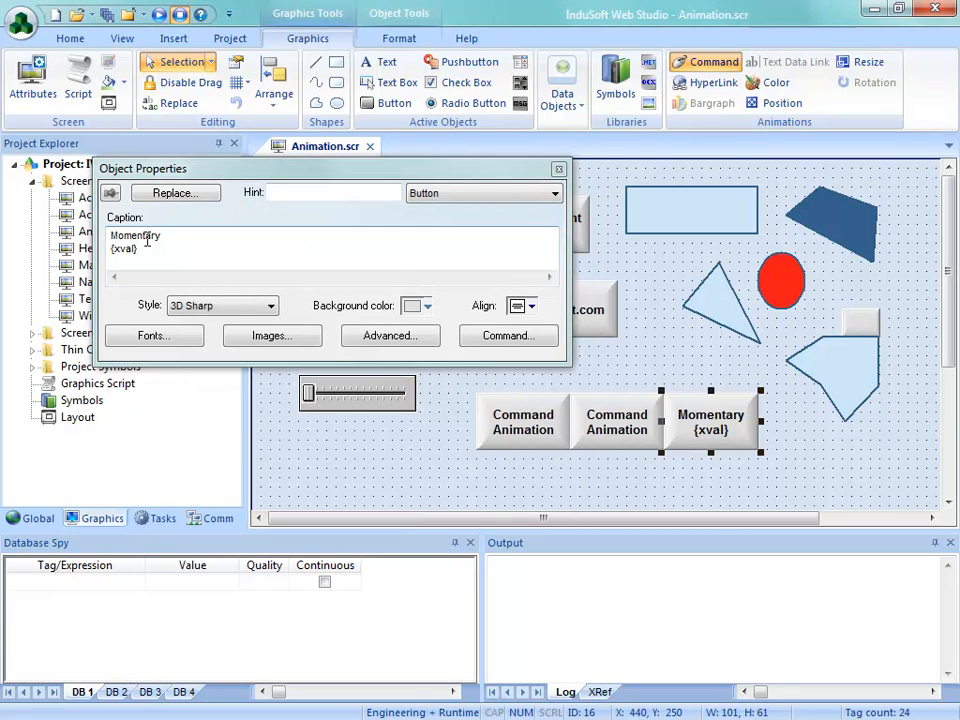
pyautogui.write('&')
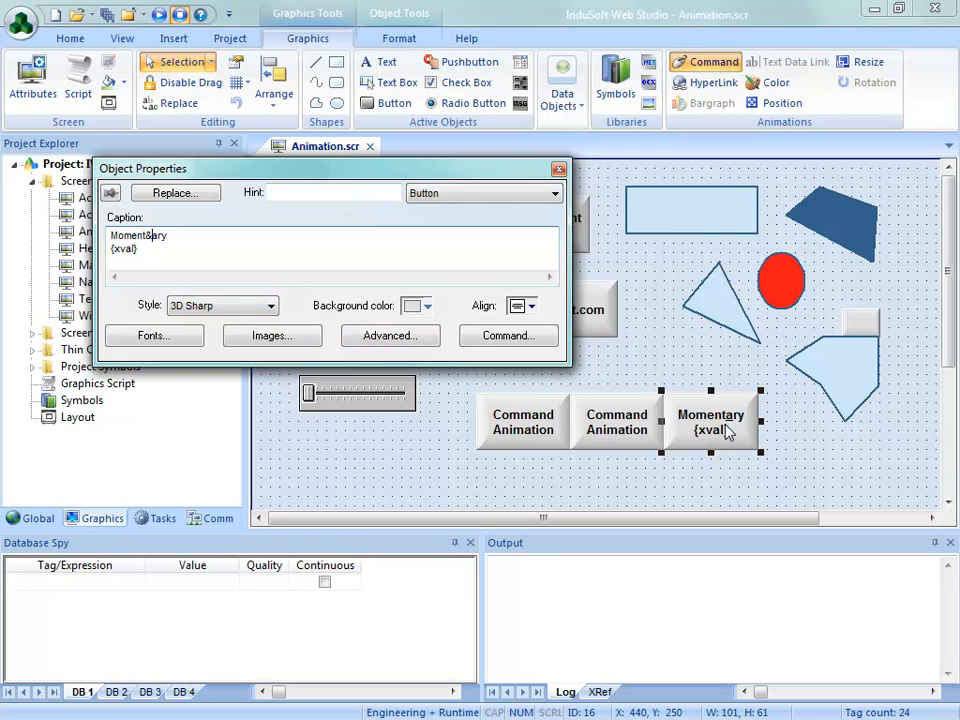
pyautogui.click(558, 168)
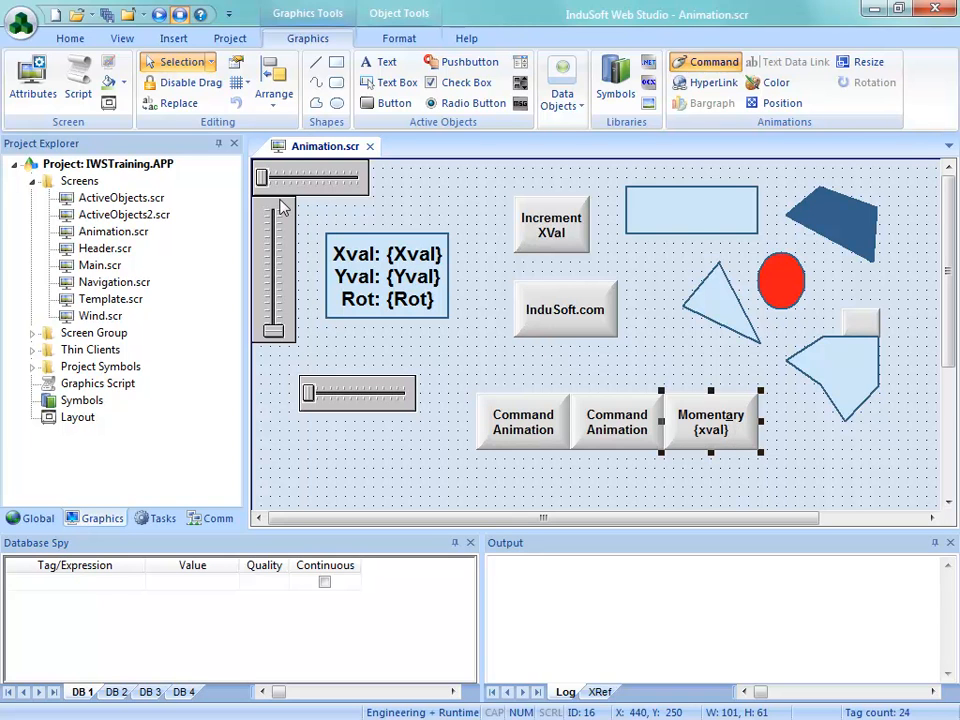
# Try a double ampersand in the Momentary button's caption, with the first line as Moment&&ary
pyautogui.doubleClick(700, 428)
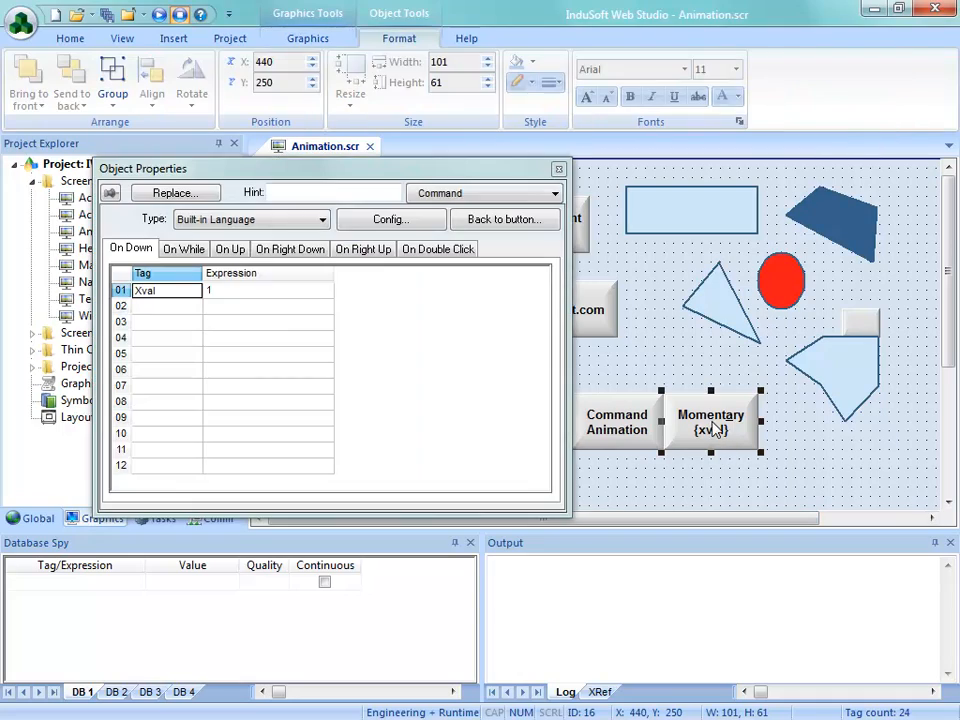
pyautogui.click(482, 220)
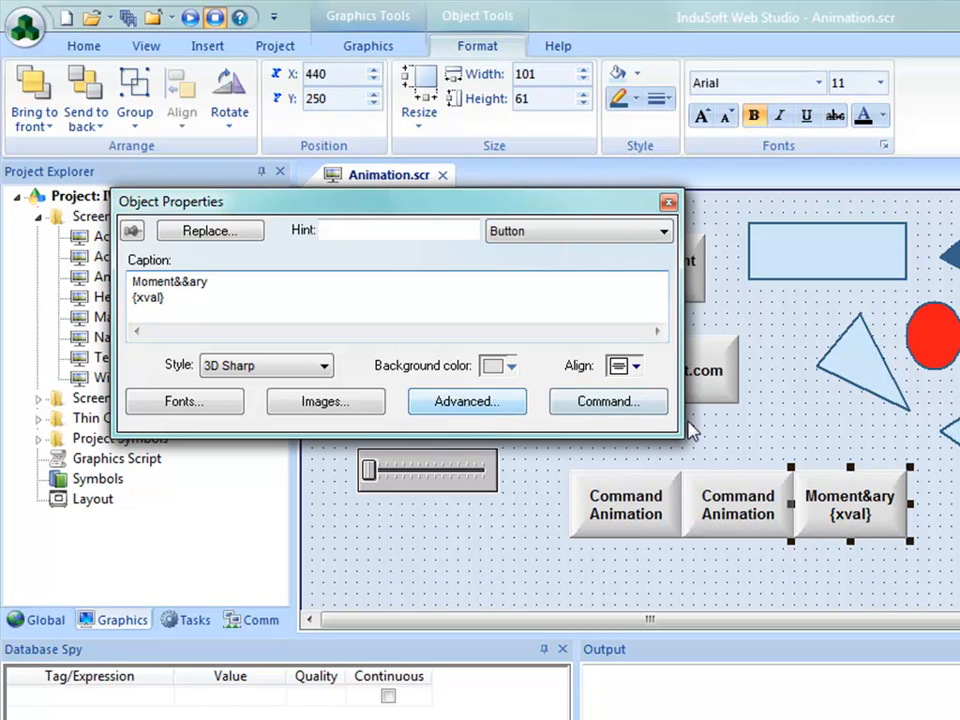
pyautogui.write('&')
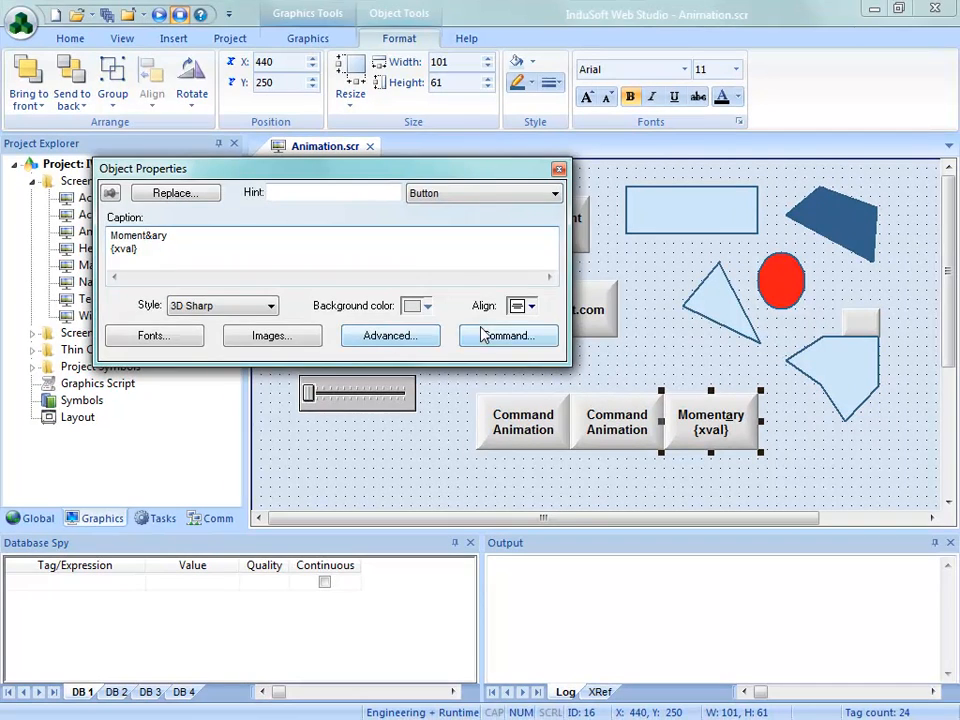
# Enable Key Only for the Momentary button's On Down command, and save and close Animation.scr
pyautogui.click(493, 341)
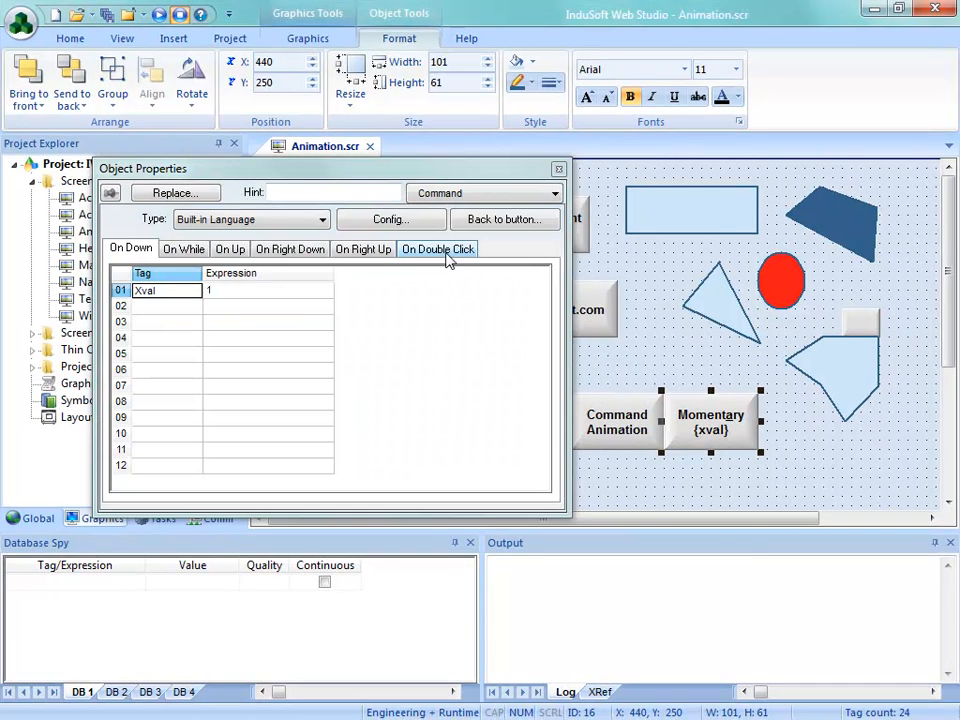
pyautogui.click(378, 222)
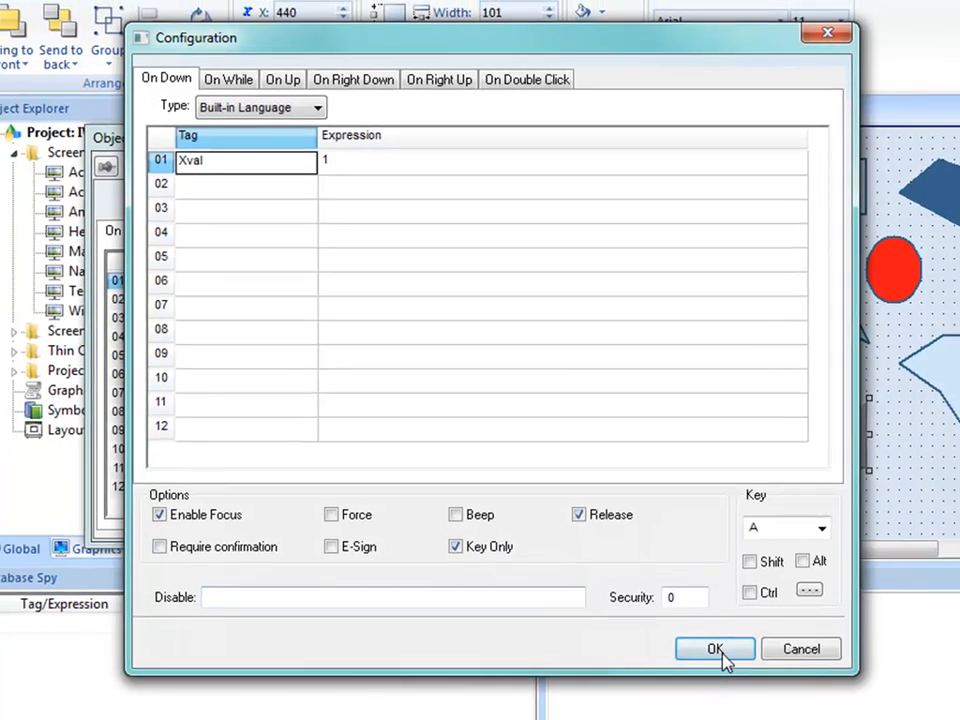
pyautogui.click(726, 656)
pyautogui.click(570, 163)
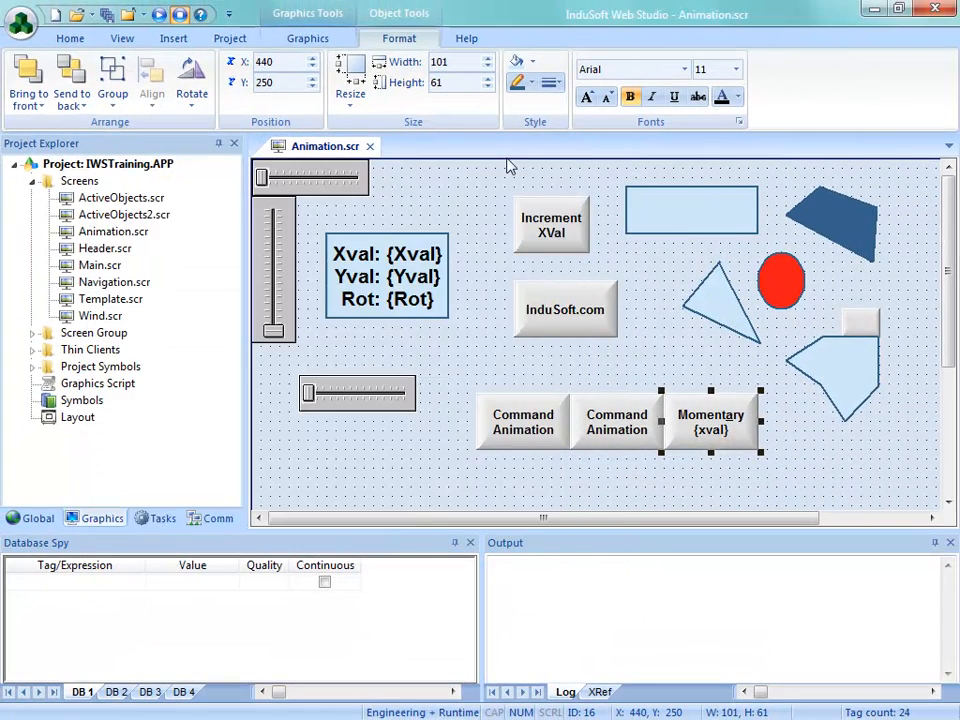
pyautogui.click(376, 140)
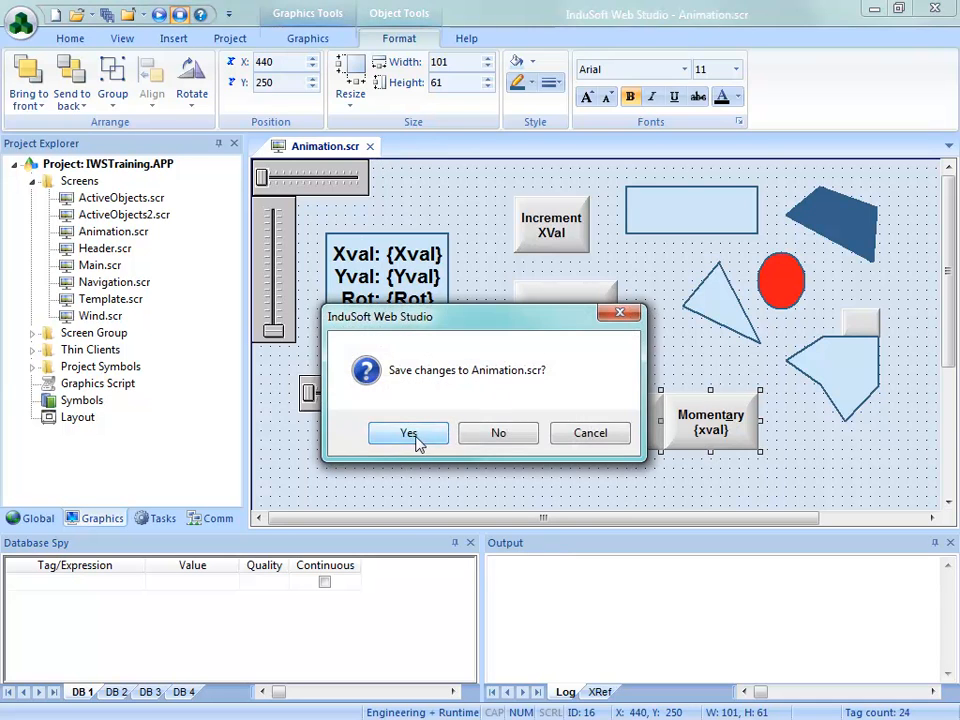
pyautogui.click(418, 441)
# Run the project, try the Momentary button on the Animation screen with the pointer and the keyboard, and exit the application
pyautogui.click(159, 16)
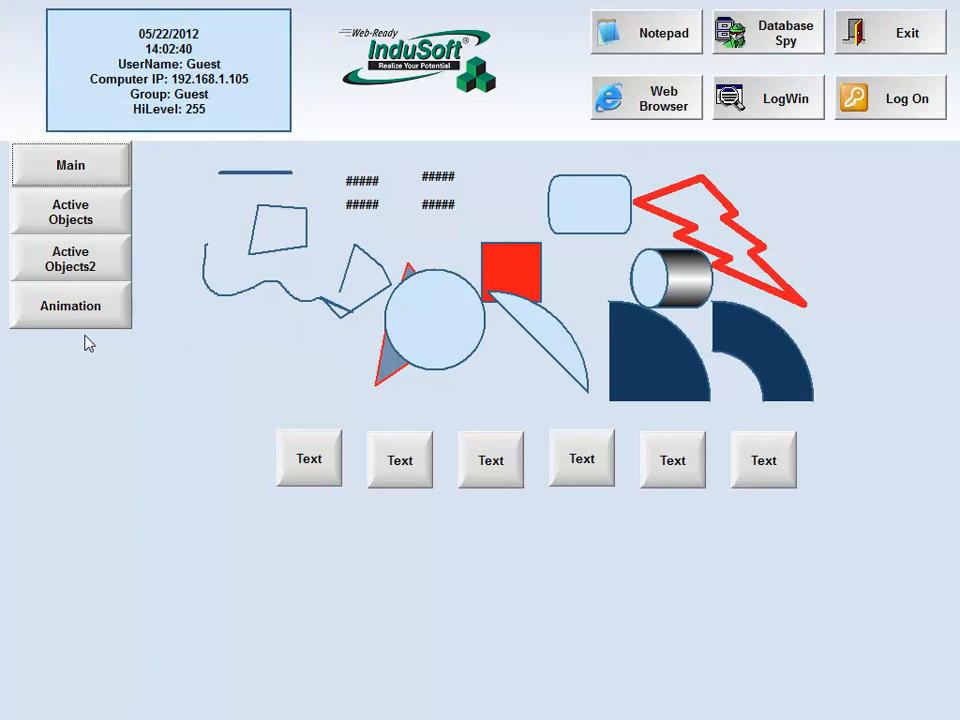
pyautogui.click(68, 305)
pyautogui.click(610, 427)
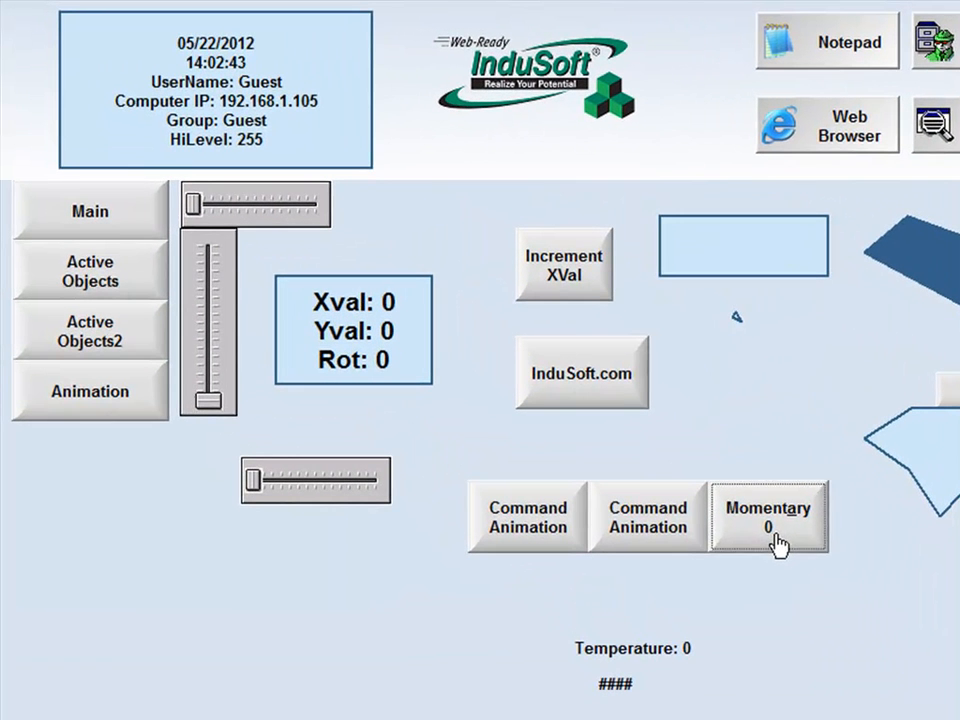
pyautogui.hotkey('shift', 'Tab')
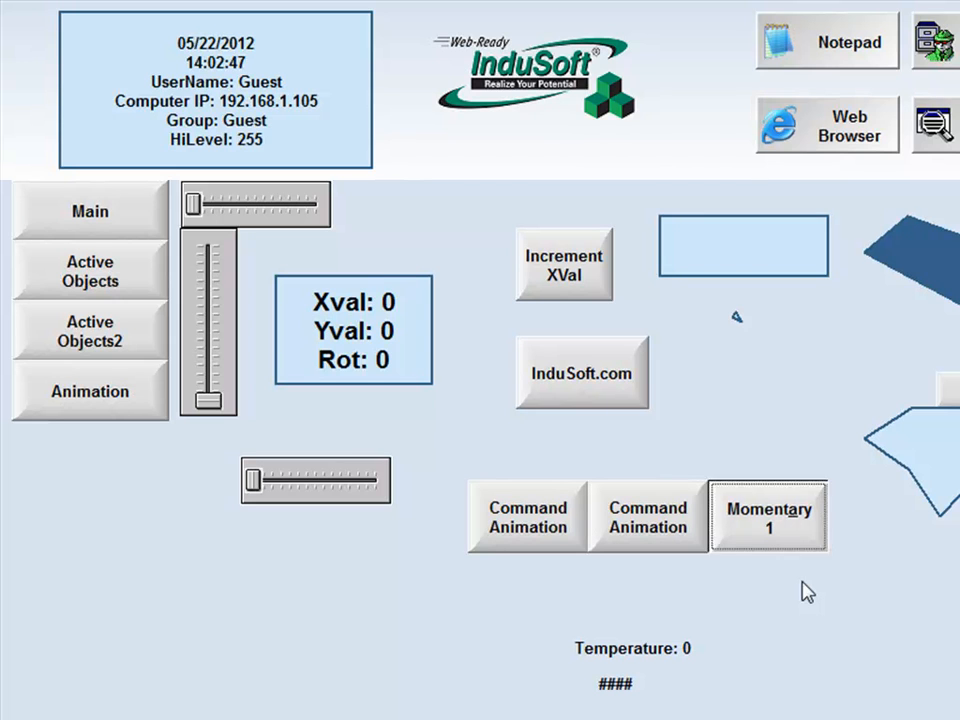
pyautogui.press('Tab')
pyautogui.press('space')
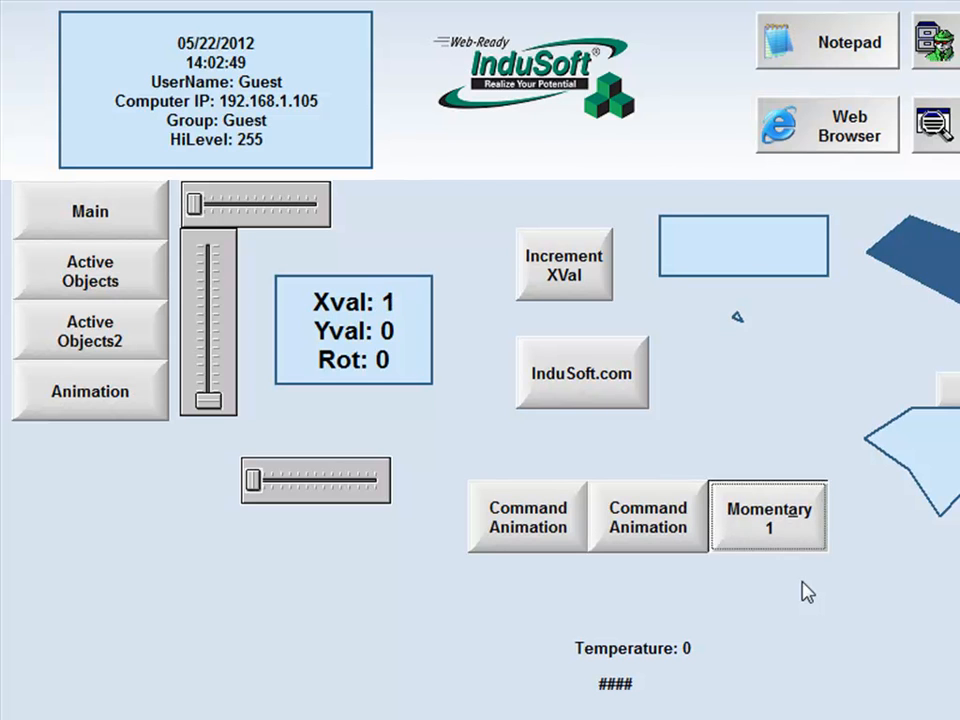
pyautogui.press('space')
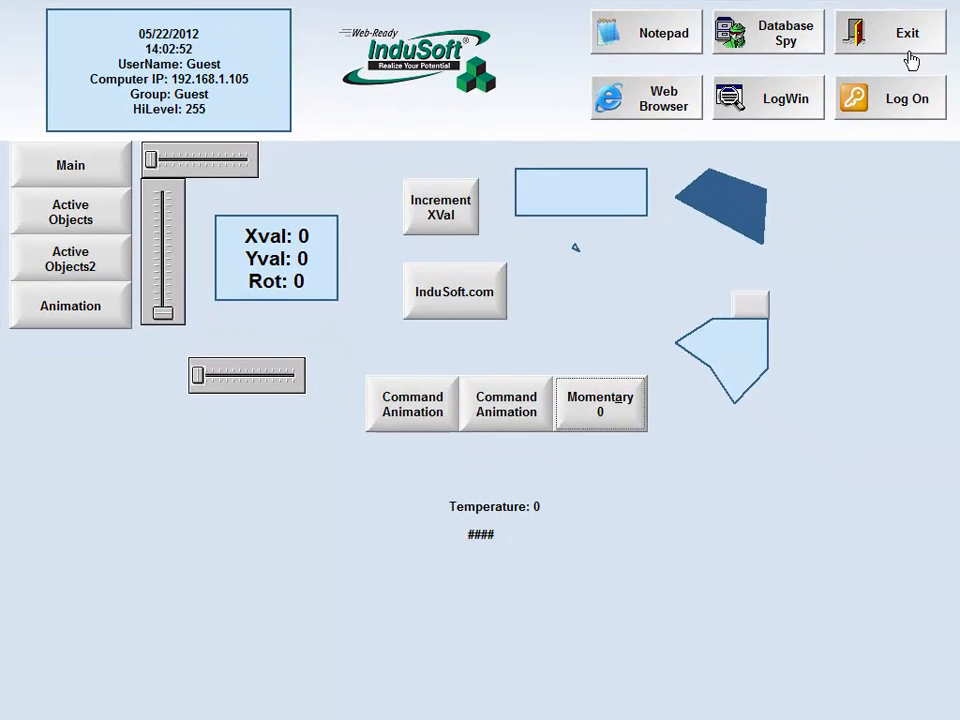
pyautogui.click(911, 60)
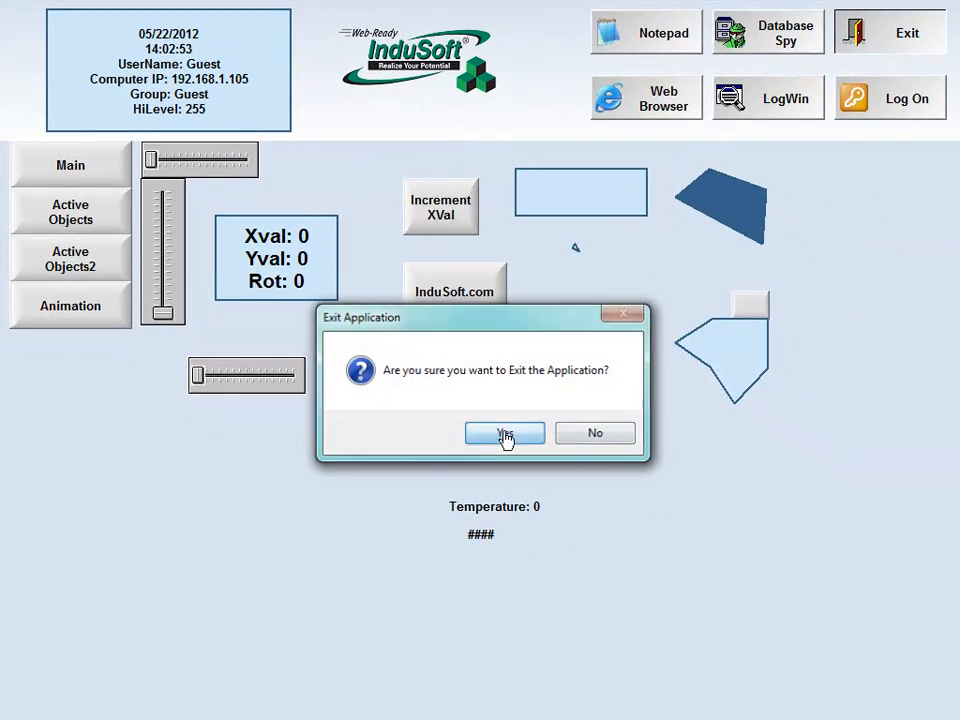
pyautogui.click(503, 434)
# Turn off Key Only and set Disable to 1 in the Momentary button's command configuration, and save and close Animation.scr
pyautogui.doubleClick(100, 233)
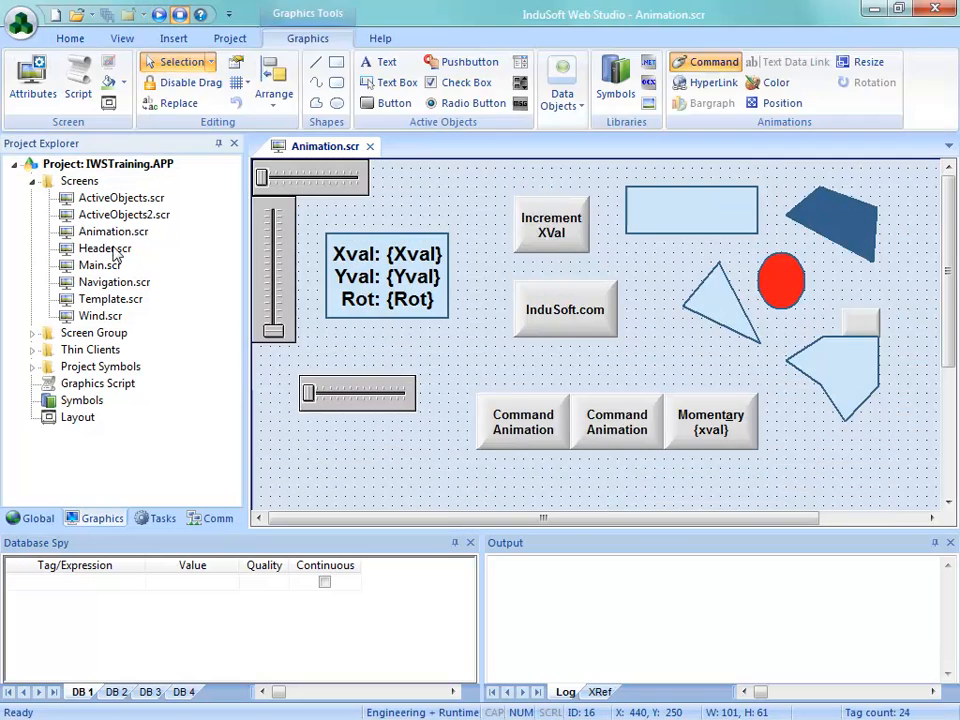
pyautogui.doubleClick(714, 431)
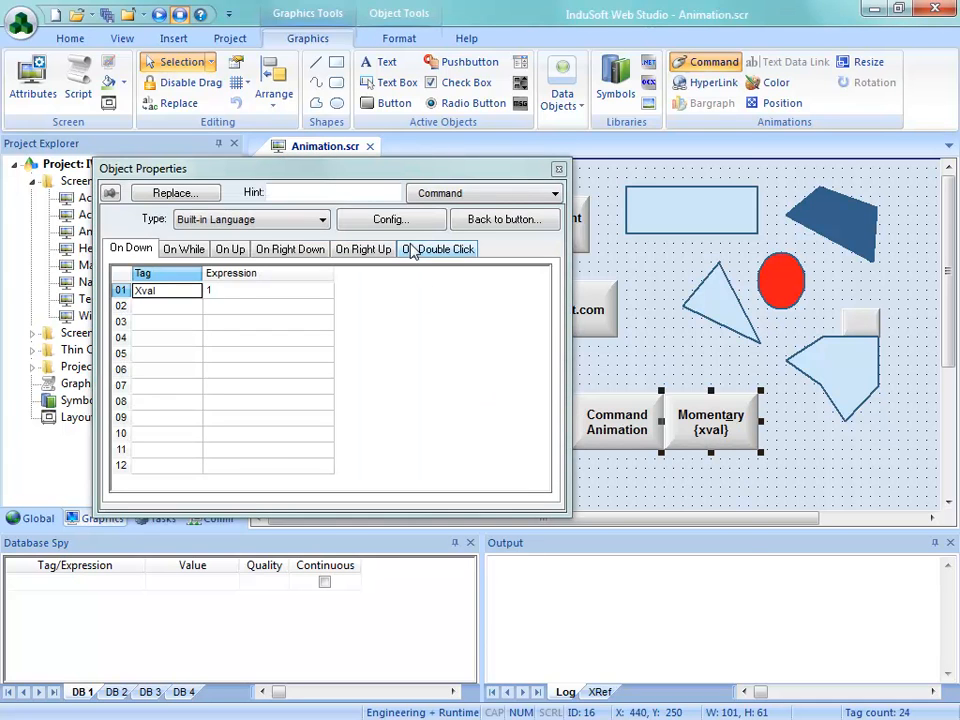
pyautogui.click(390, 219)
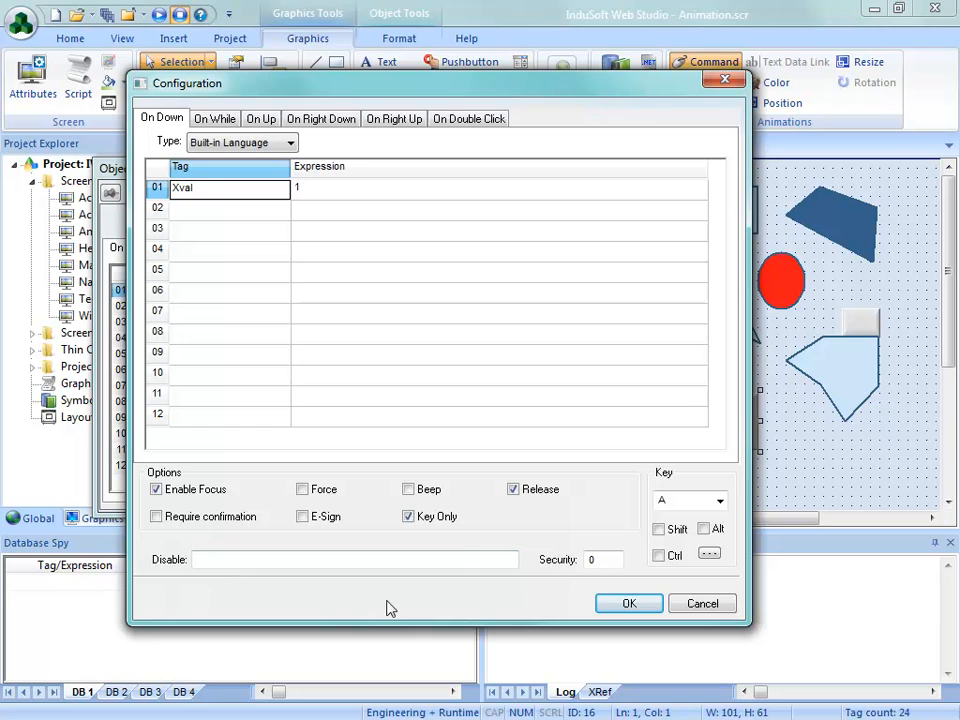
pyautogui.click(408, 518)
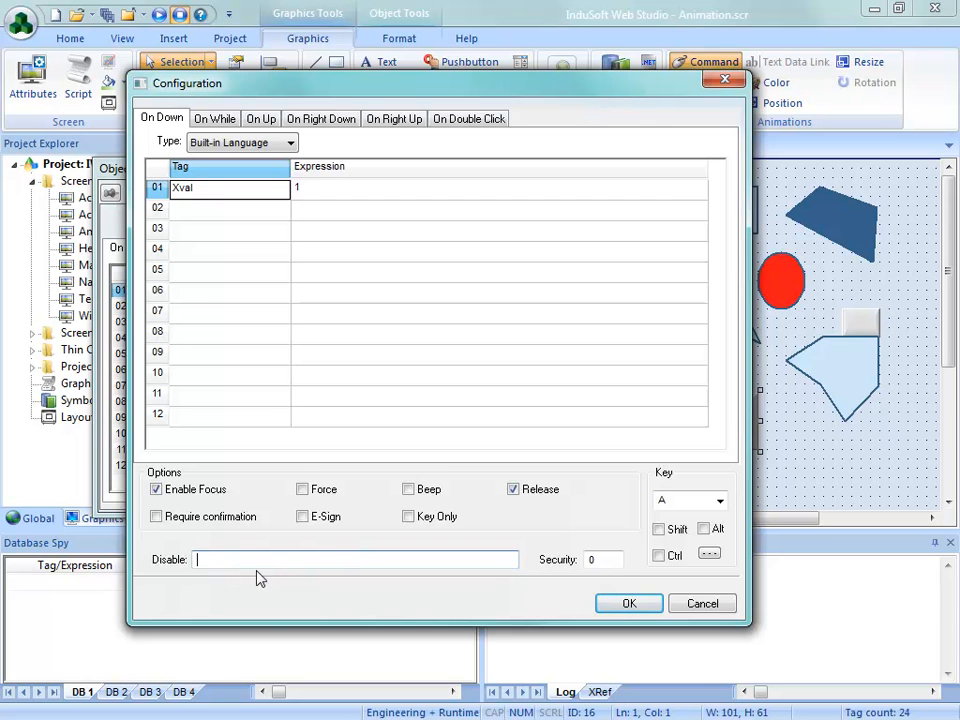
pyautogui.write('1')
pyautogui.click(626, 606)
pyautogui.press('Escape')
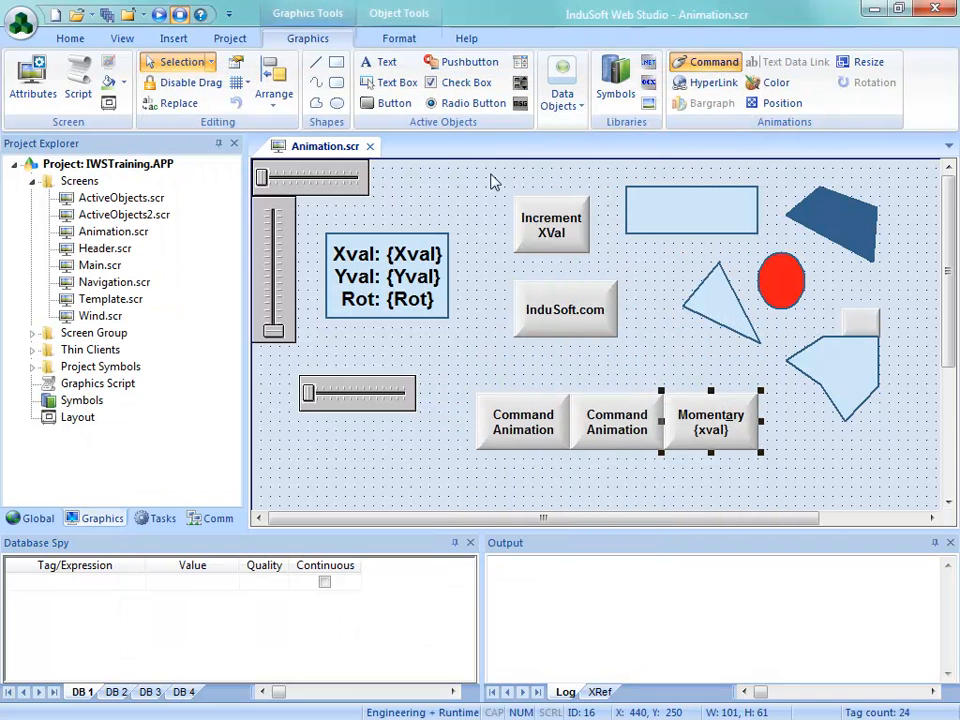
pyautogui.click(369, 146)
pyautogui.click(388, 430)
# Run the project, check how the Momentary button appears on the Animation screen, and exit the application
pyautogui.click(176, 65)
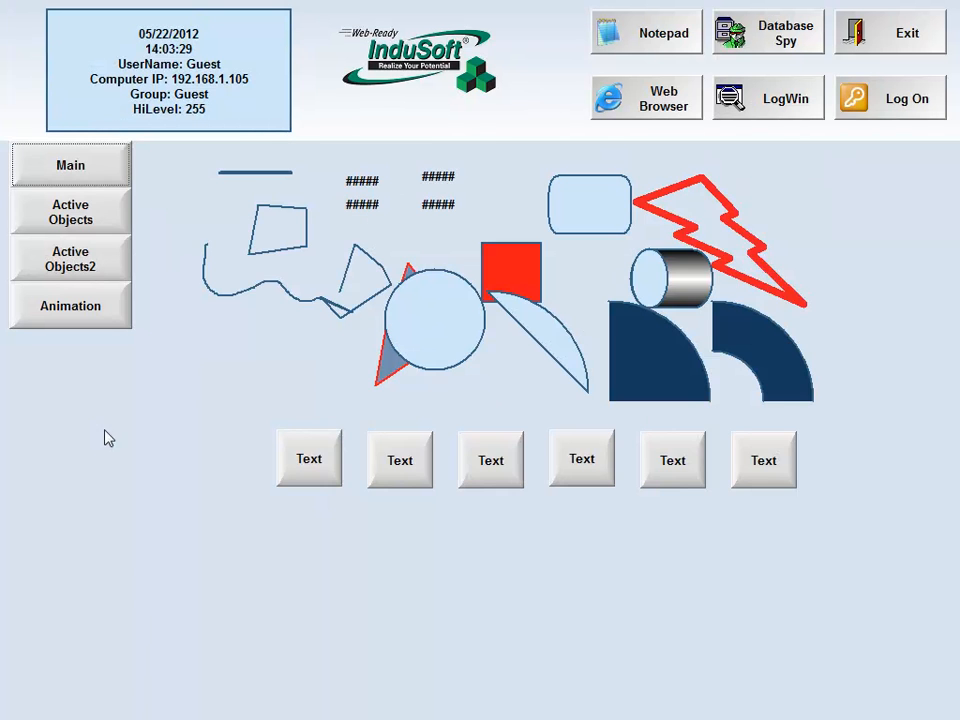
pyautogui.click(24, 316)
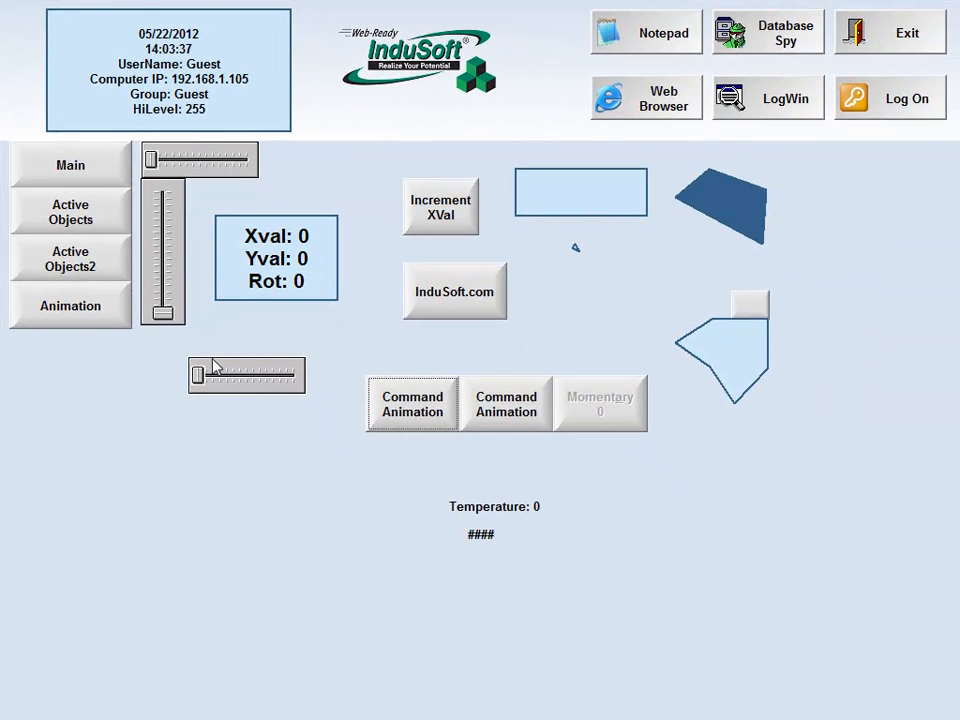
pyautogui.click(876, 62)
pyautogui.click(506, 433)
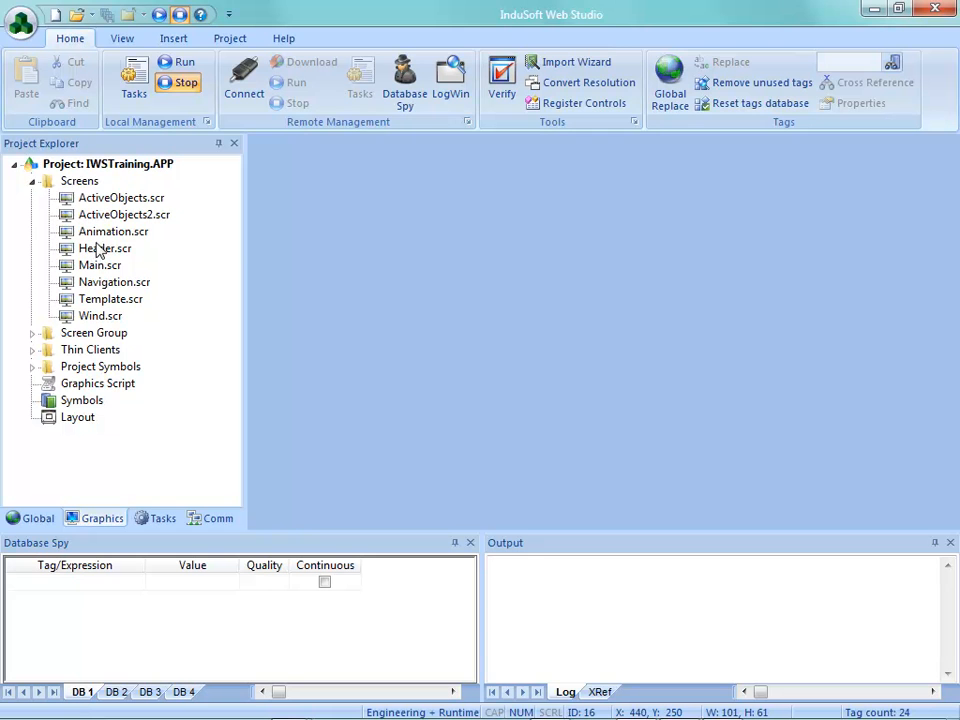
# Reopen Animation.scr and clear the Disable expression in the Momentary button's command configuration
pyautogui.doubleClick(100, 233)
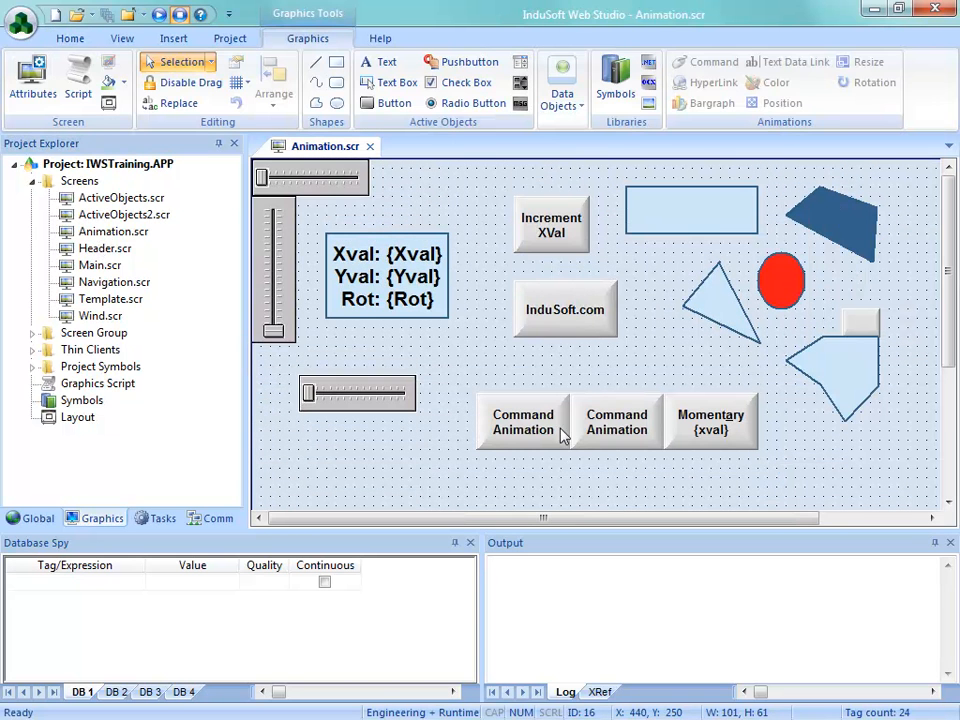
pyautogui.doubleClick(712, 438)
pyautogui.click(410, 222)
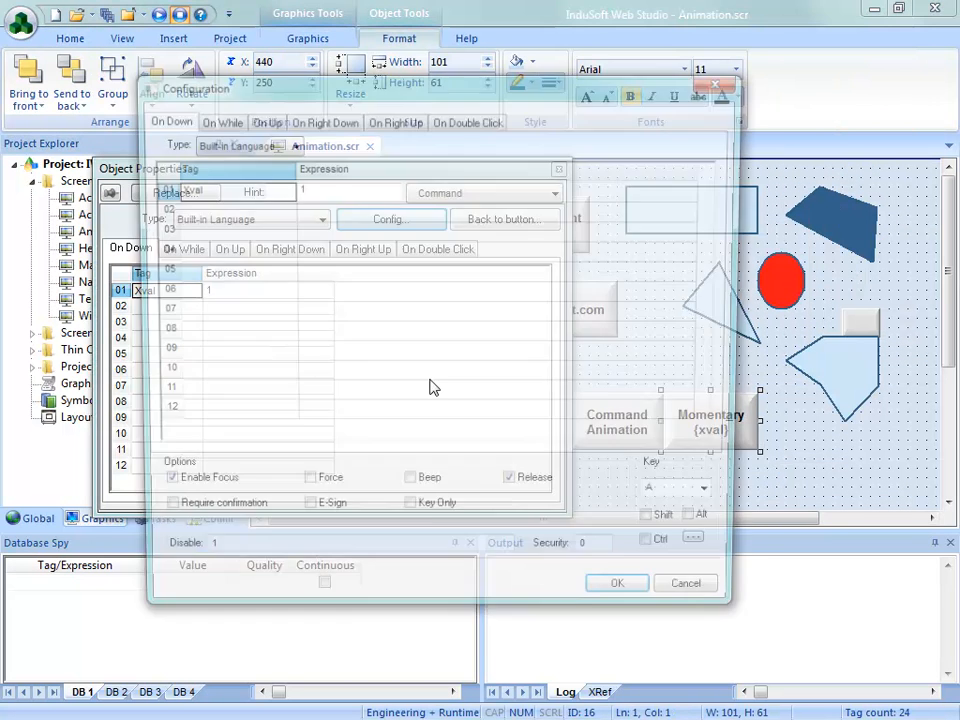
pyautogui.moveTo(208, 558); pyautogui.dragTo(391, 556)
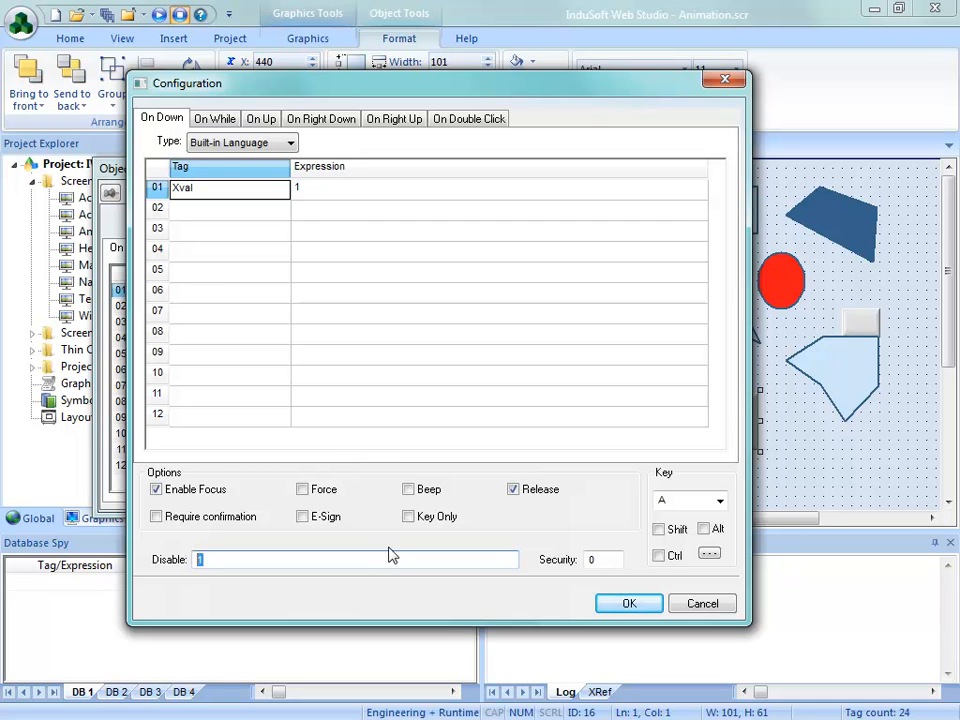
pyautogui.click(630, 604)
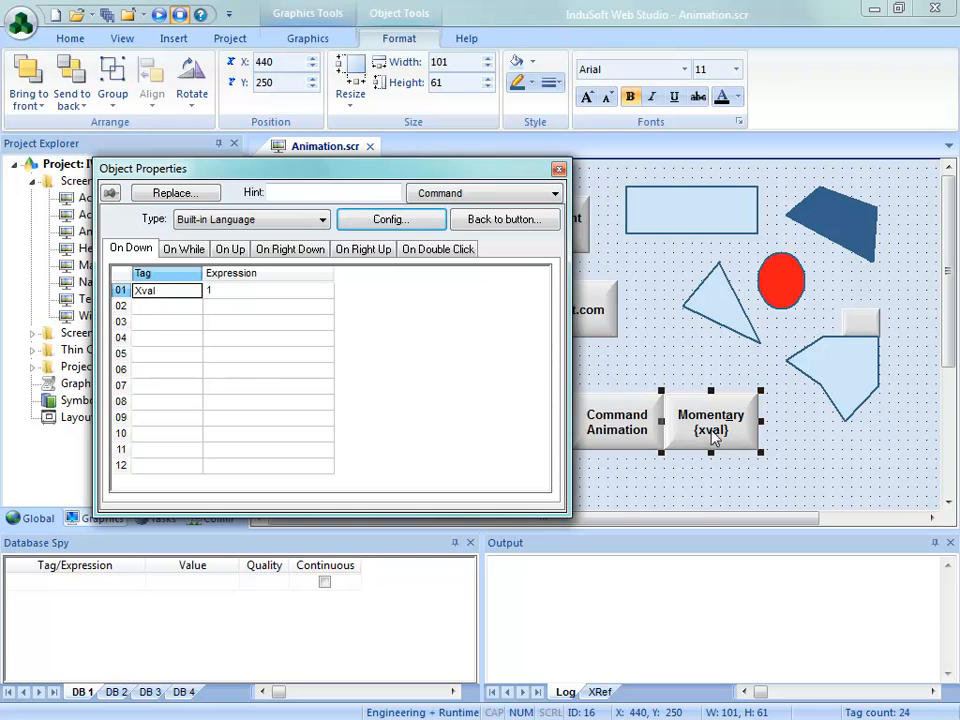
# Try a Security level of 50 in the Momentary button's command configuration, and remove it before accepting
pyautogui.click(390, 219)
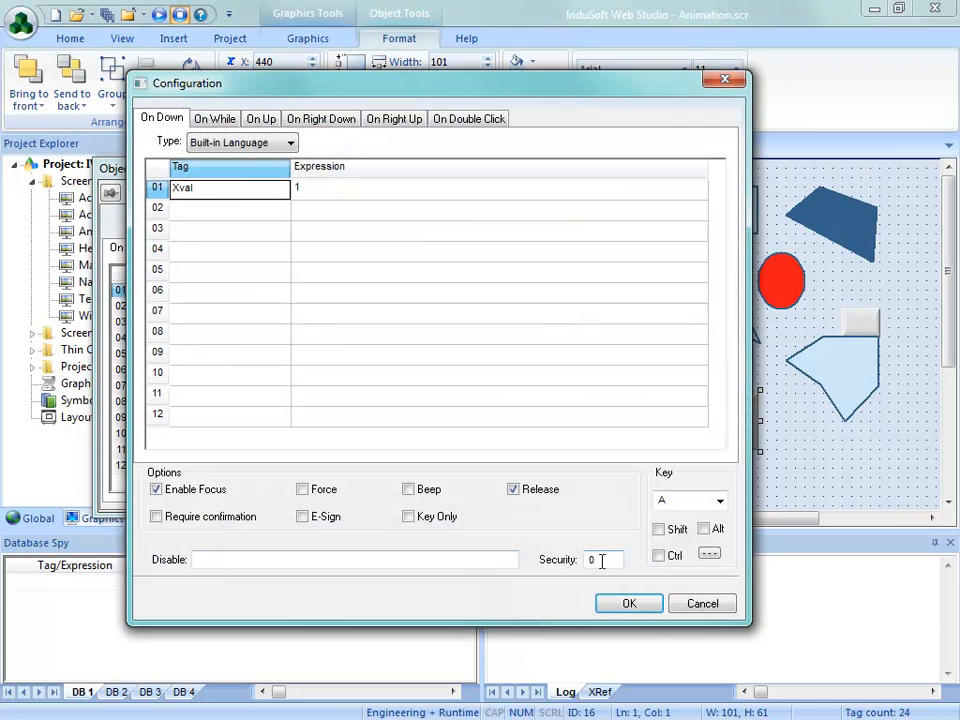
pyautogui.moveTo(601, 560); pyautogui.dragTo(573, 559)
pyautogui.write('50')
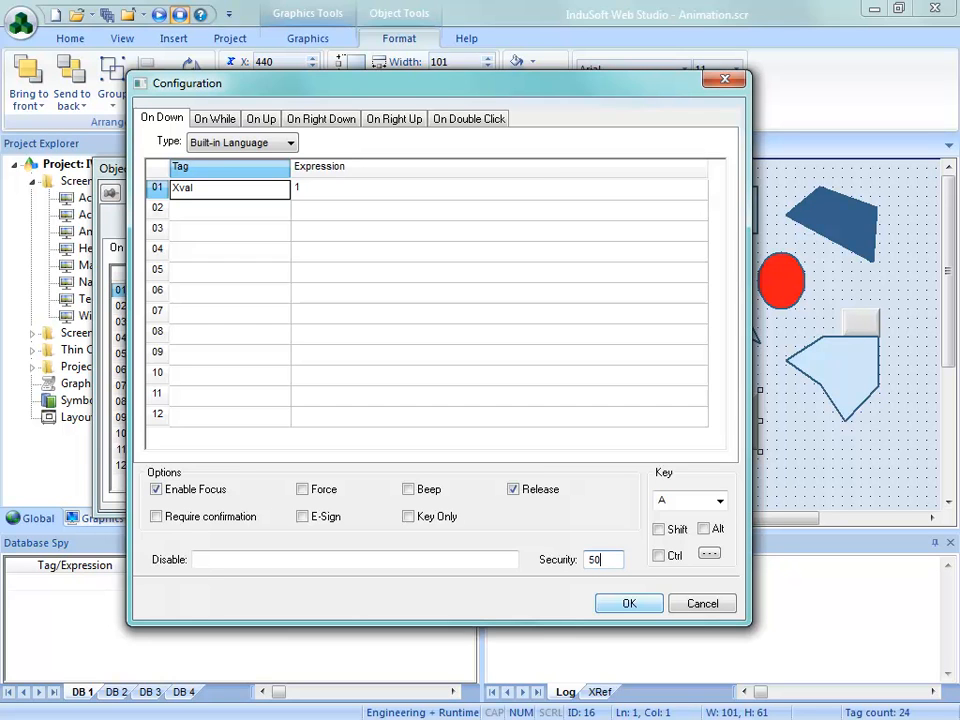
pyautogui.press('BackSpace')
pyautogui.press('BackSpace')
pyautogui.click(630, 606)
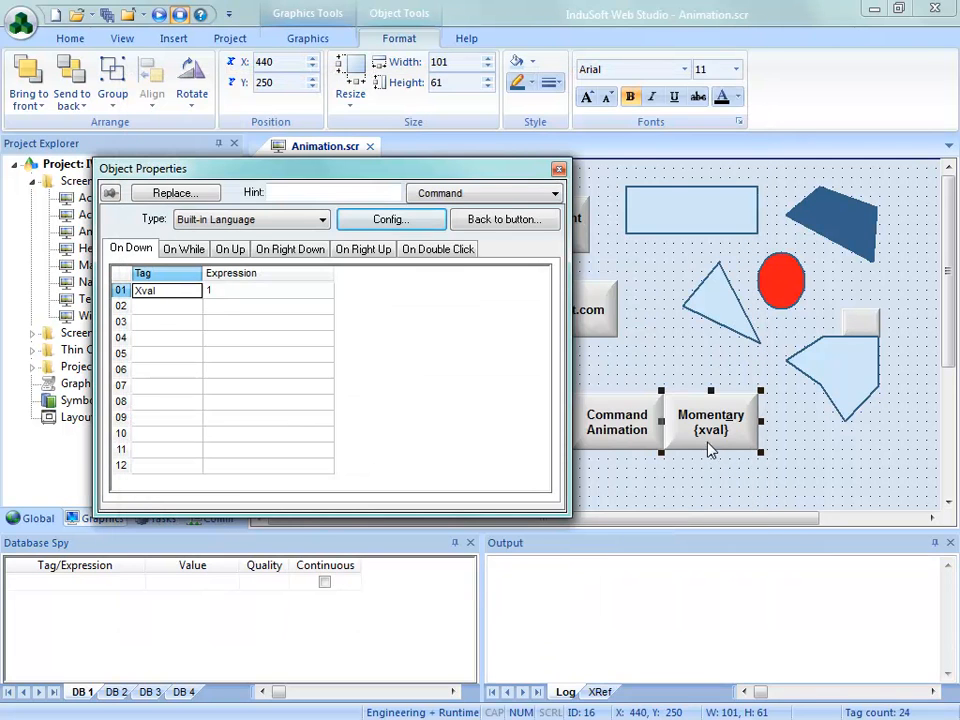
# Add a Position animation to the Momentary button with a Show on condition based on Xval, and save and close Animation.scr
pyautogui.click(322, 39)
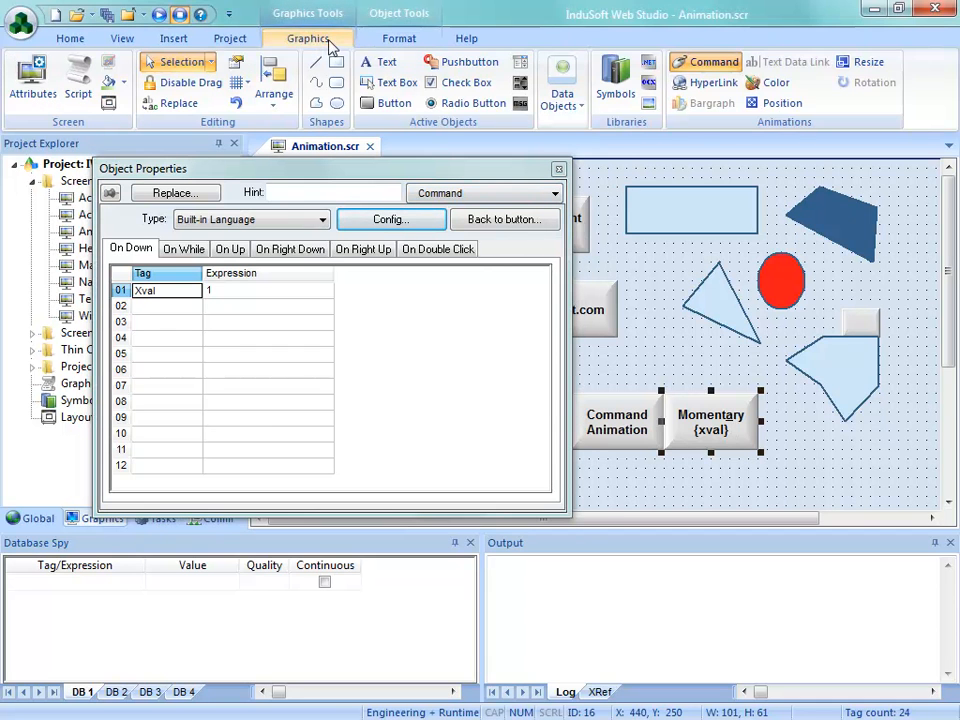
pyautogui.click(757, 106)
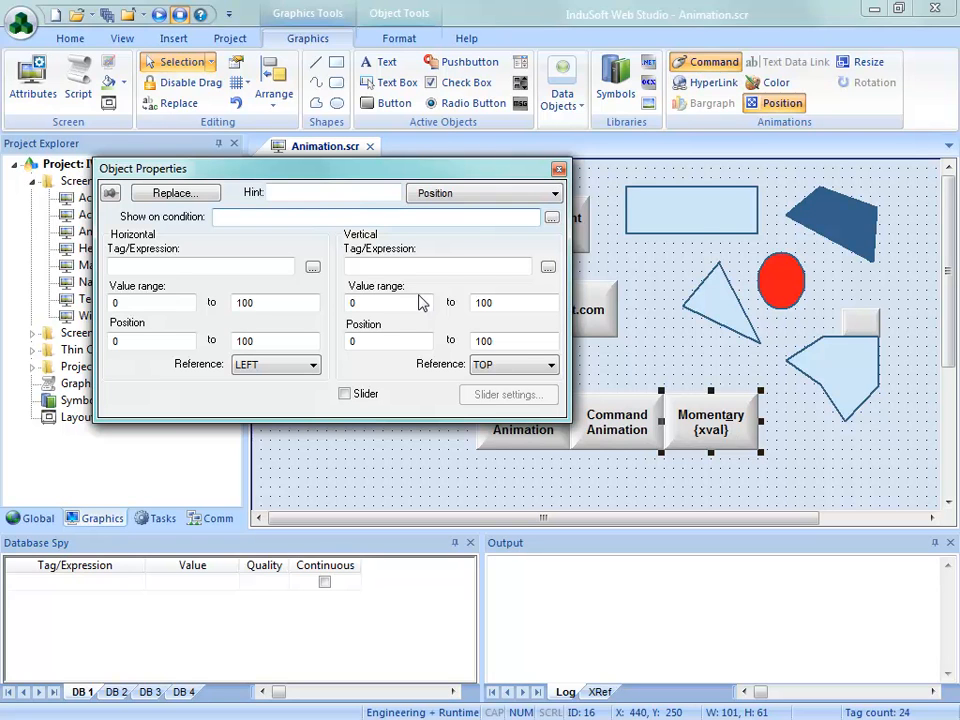
pyautogui.write('x')
pyautogui.click(468, 473)
pyautogui.click(369, 146)
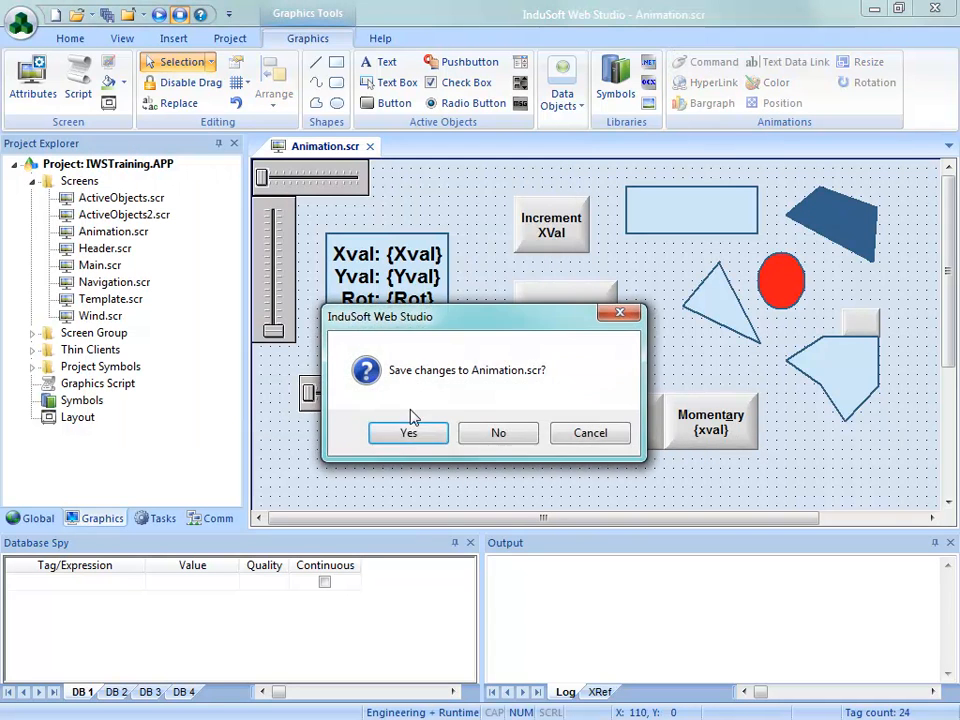
pyautogui.click(408, 432)
# Run the project and test the Momentary button's visibility by moving the Xval slider to about 51, operating the button, and moving the slider to about 44
pyautogui.click(180, 63)
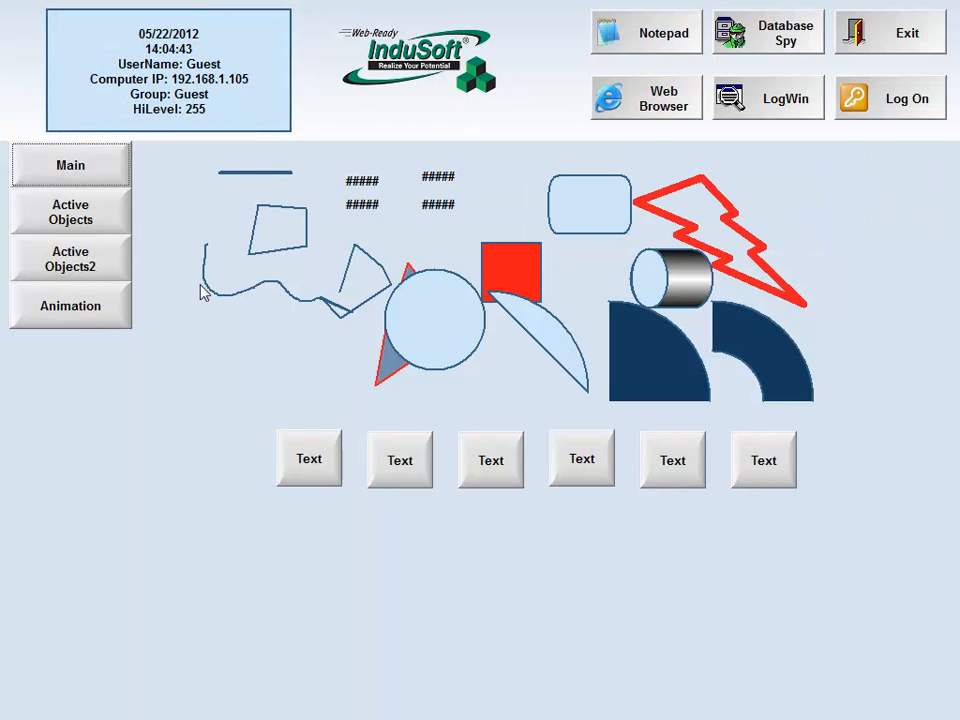
pyautogui.click(86, 310)
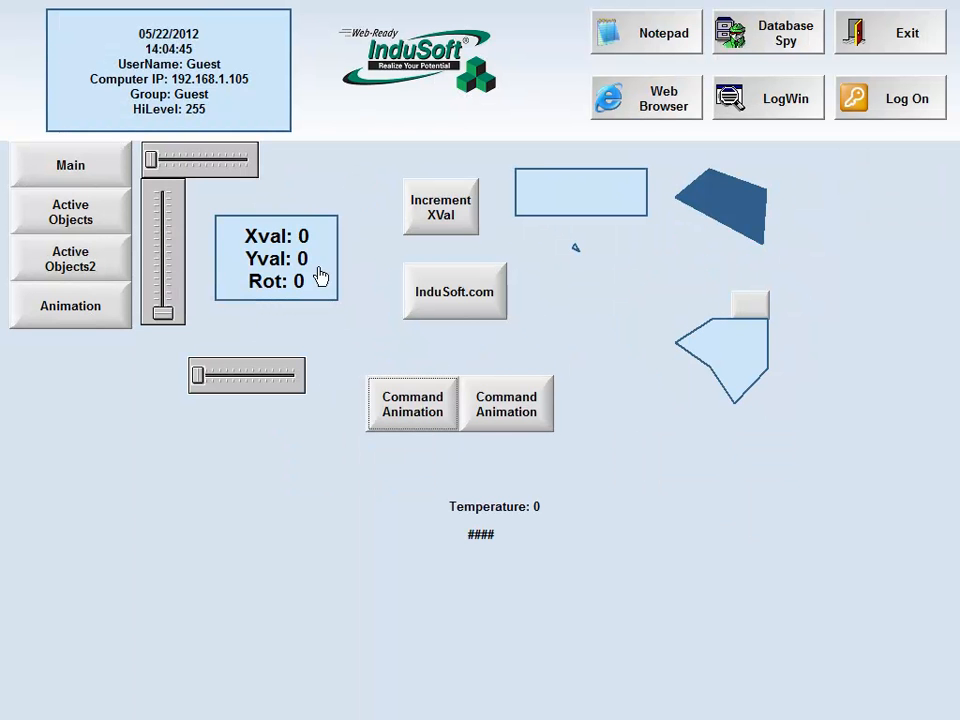
pyautogui.moveTo(163, 163); pyautogui.dragTo(199, 160)
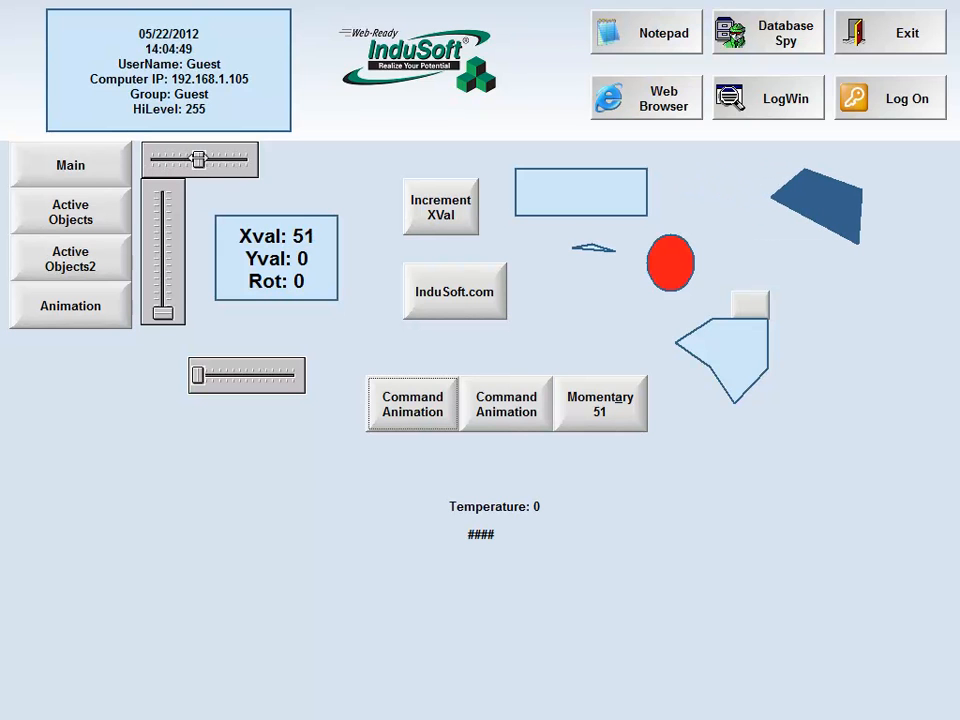
pyautogui.click(592, 437)
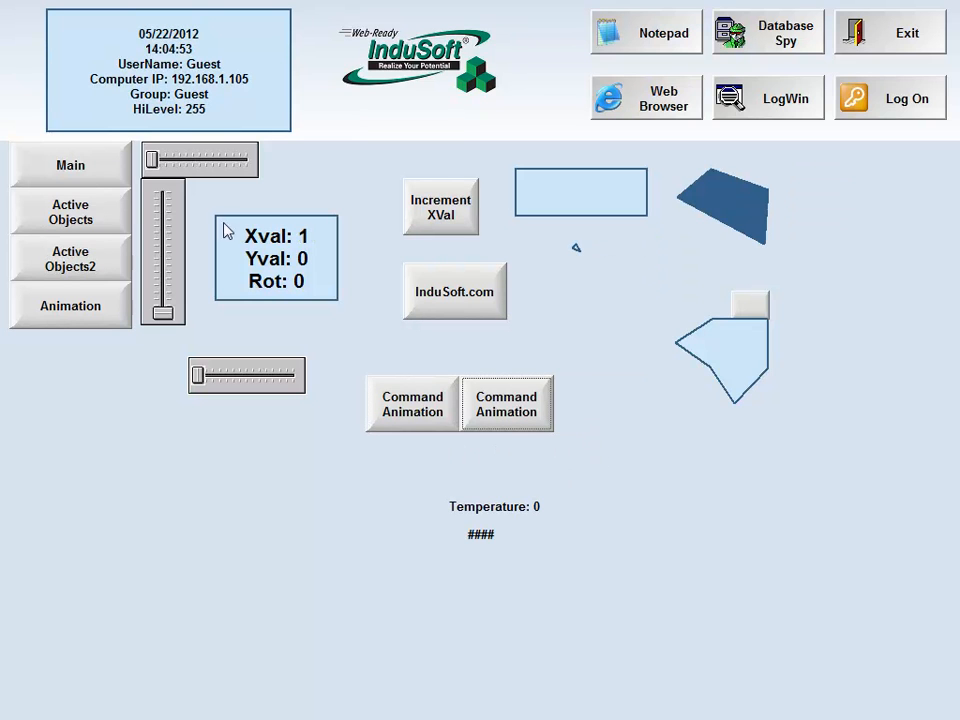
pyautogui.moveTo(152, 160); pyautogui.dragTo(193, 160)
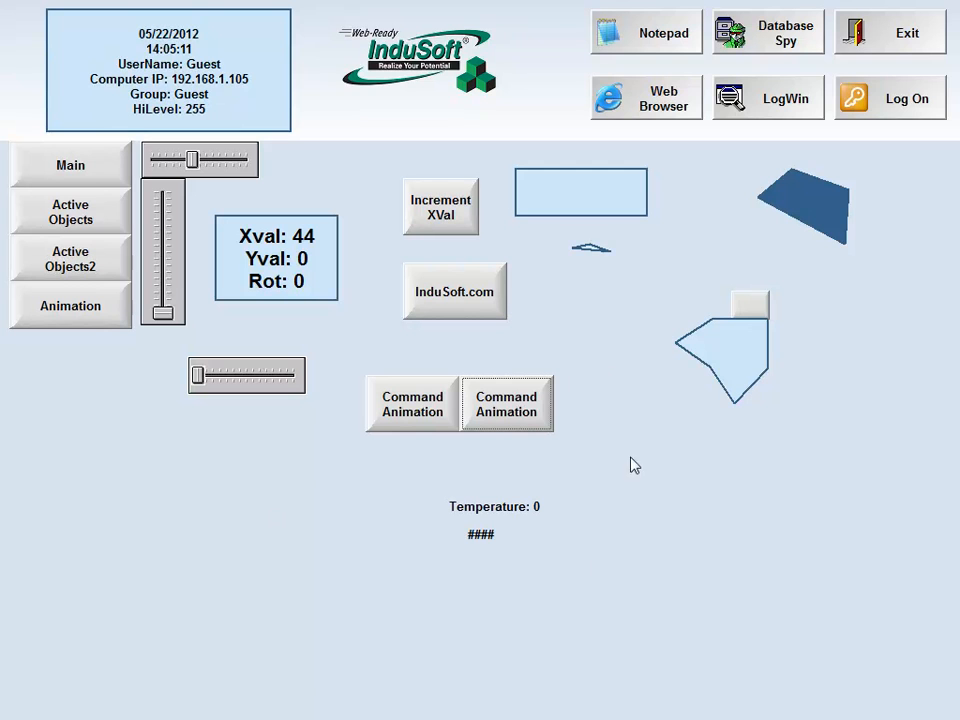
# Exit the running project, confirming the exit, and reopen Animation.scr for editing
pyautogui.click(880, 50)
pyautogui.click(504, 431)
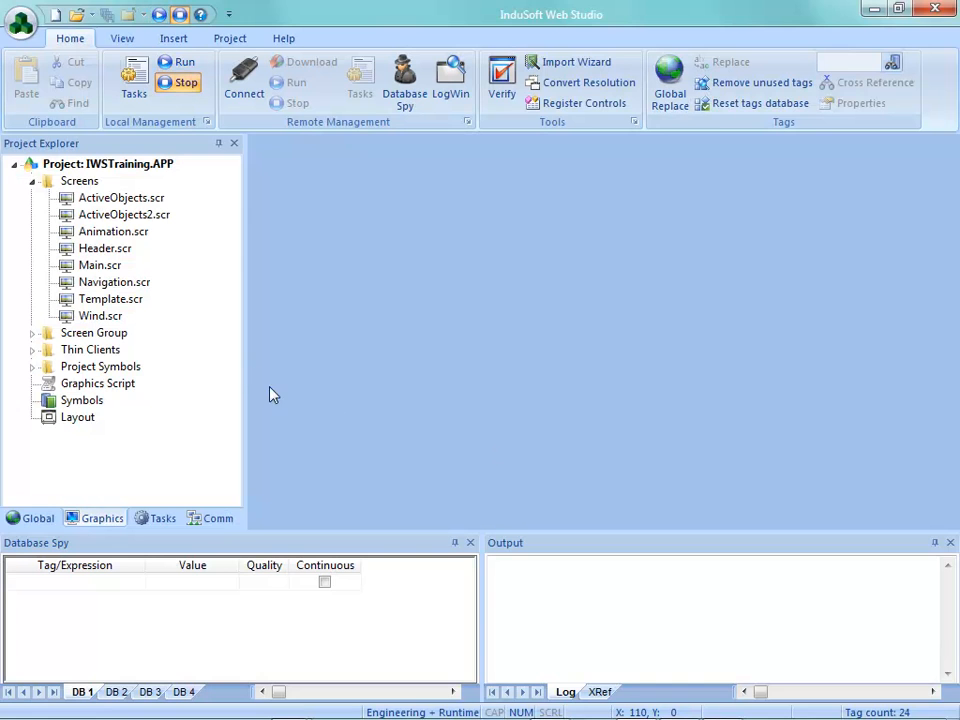
pyautogui.doubleClick(104, 232)
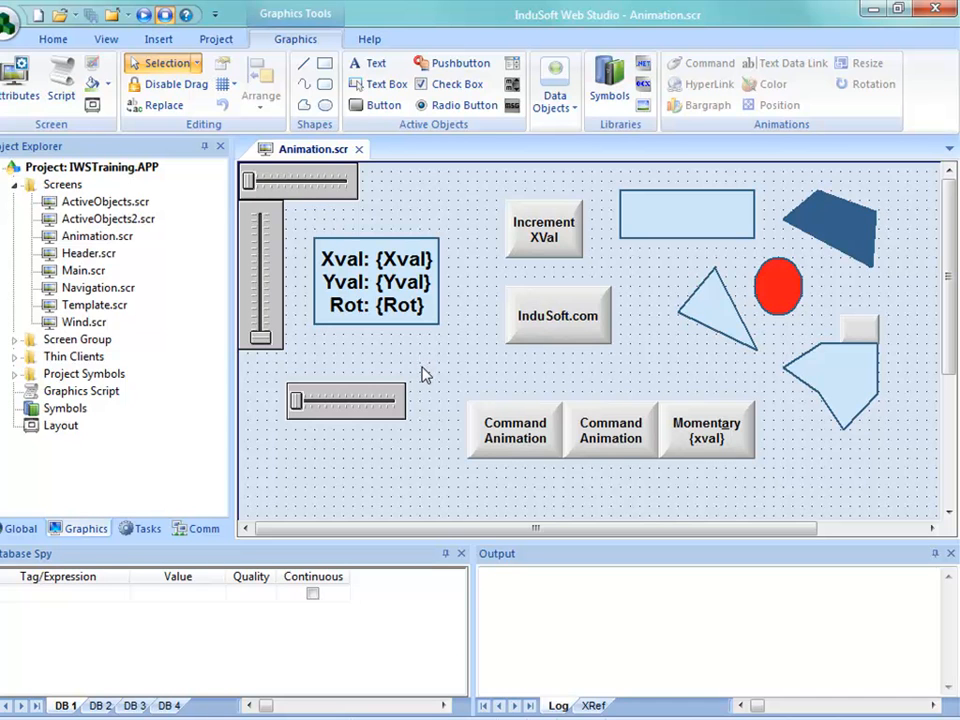
# Draw a rectangle about 101 by 61 in the empty area below the lower horizontal slider on the Animation screen
pyautogui.moveTo(950, 340); pyautogui.dragTo(953, 420)
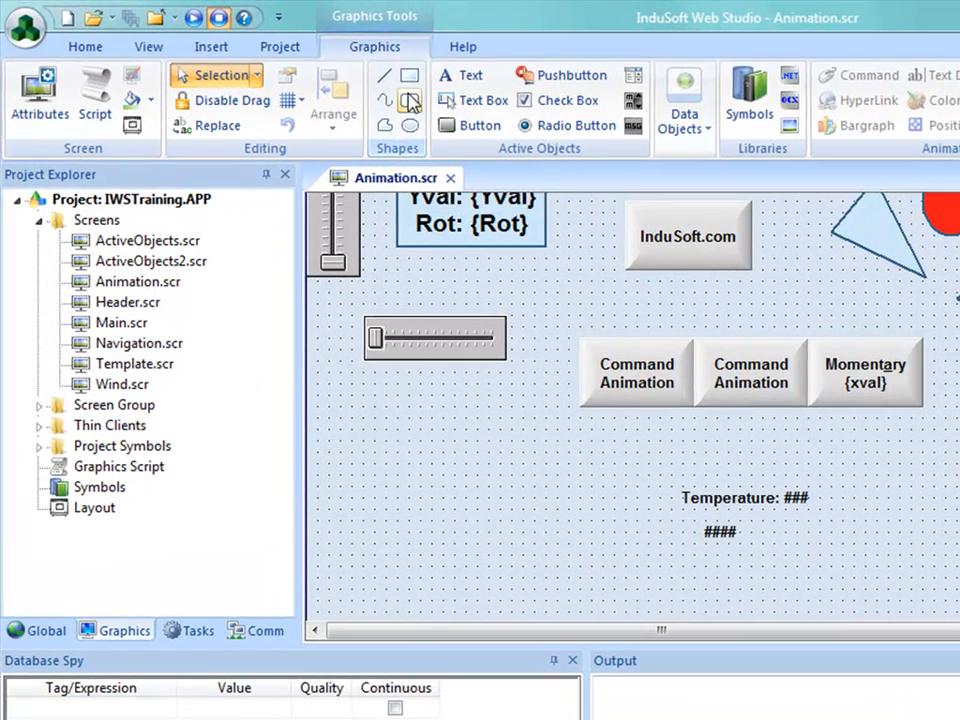
pyautogui.click(385, 76)
pyautogui.moveTo(406, 472); pyautogui.dragTo(527, 546)
# Give the new rectangle the two-line caption "Driver Manual"
pyautogui.doubleClick(483, 527)
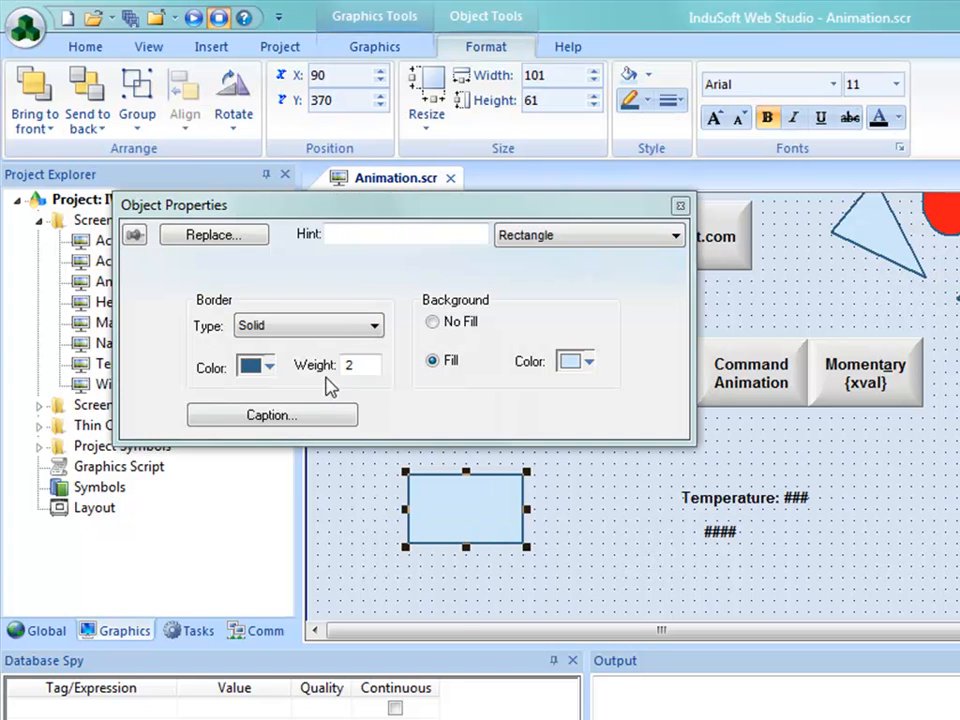
pyautogui.click(300, 413)
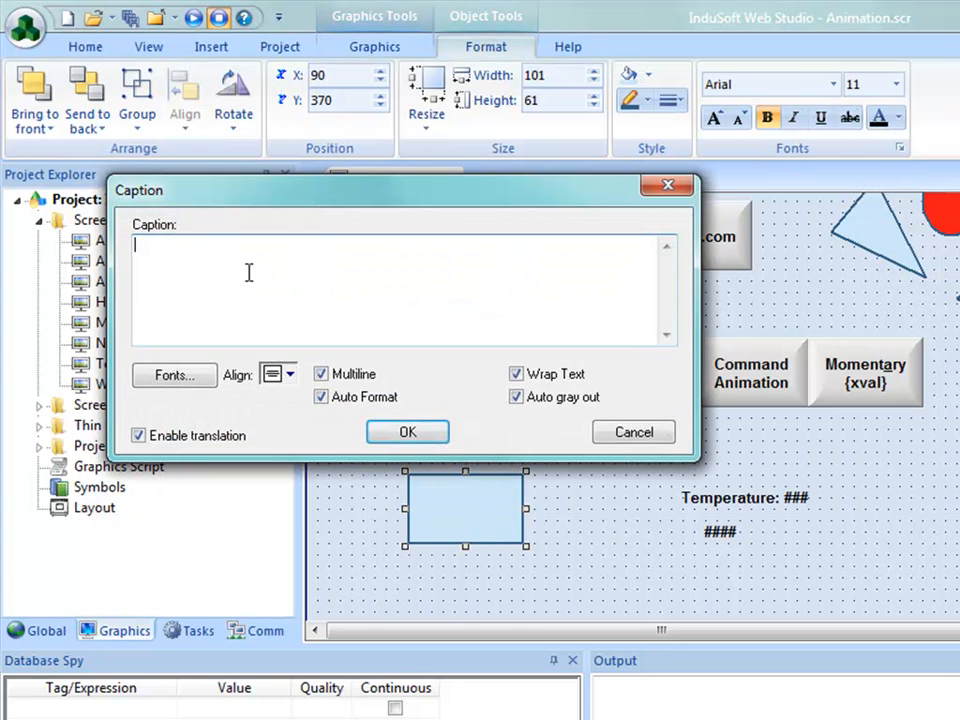
pyautogui.write('driver')
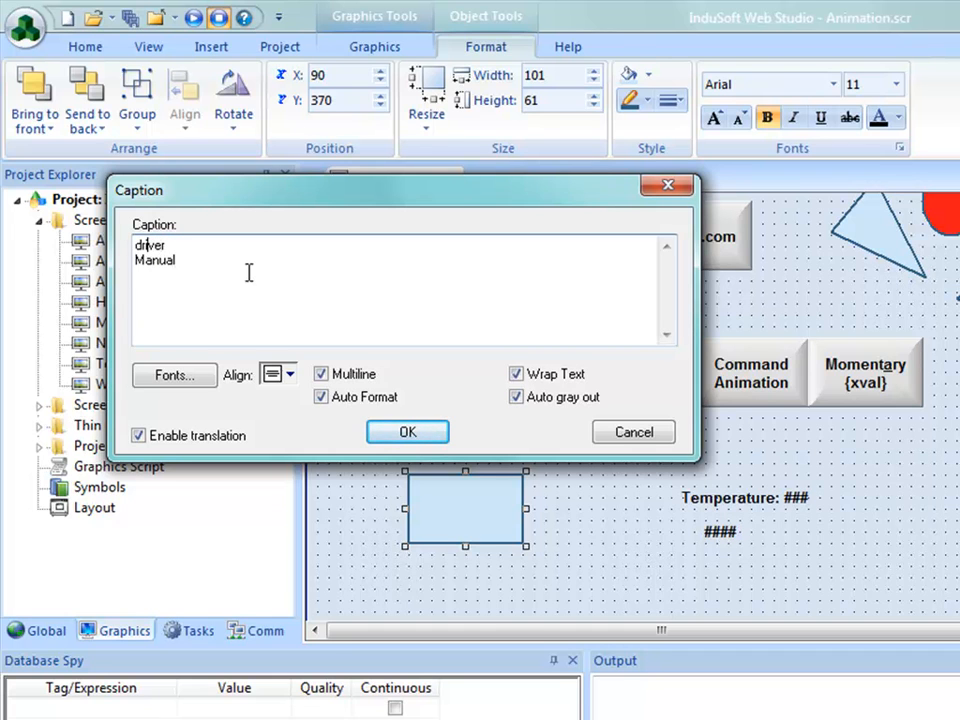
pyautogui.write('D')
pyautogui.click(380, 430)
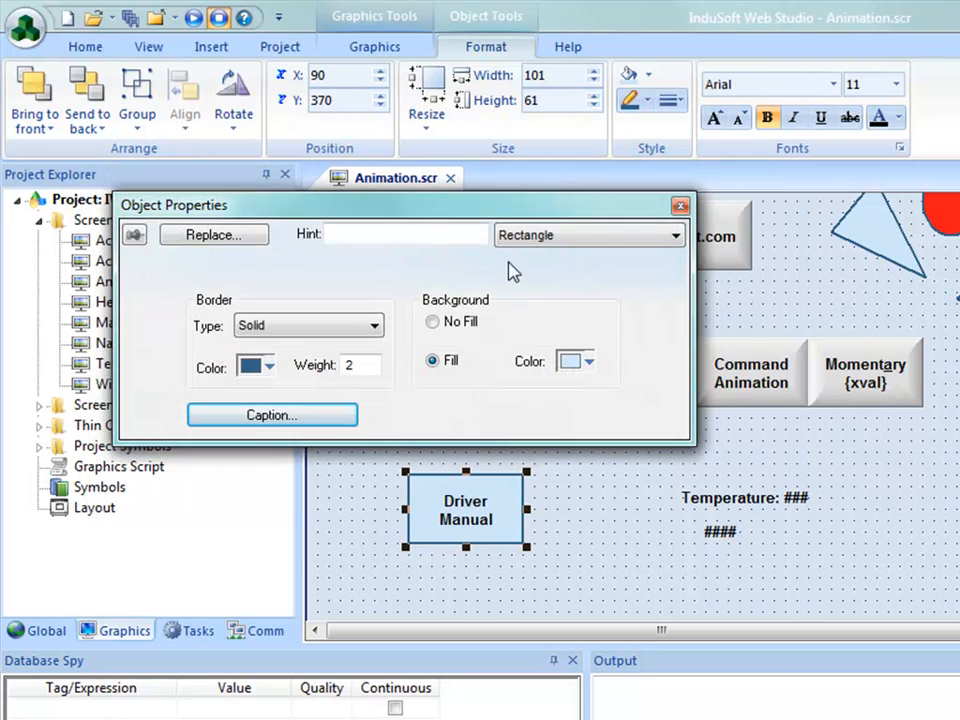
# Add a HyperLink animation to the Driver Manual rectangle and insert the GetProductPath() function as its URL
pyautogui.click(378, 47)
pyautogui.click(861, 108)
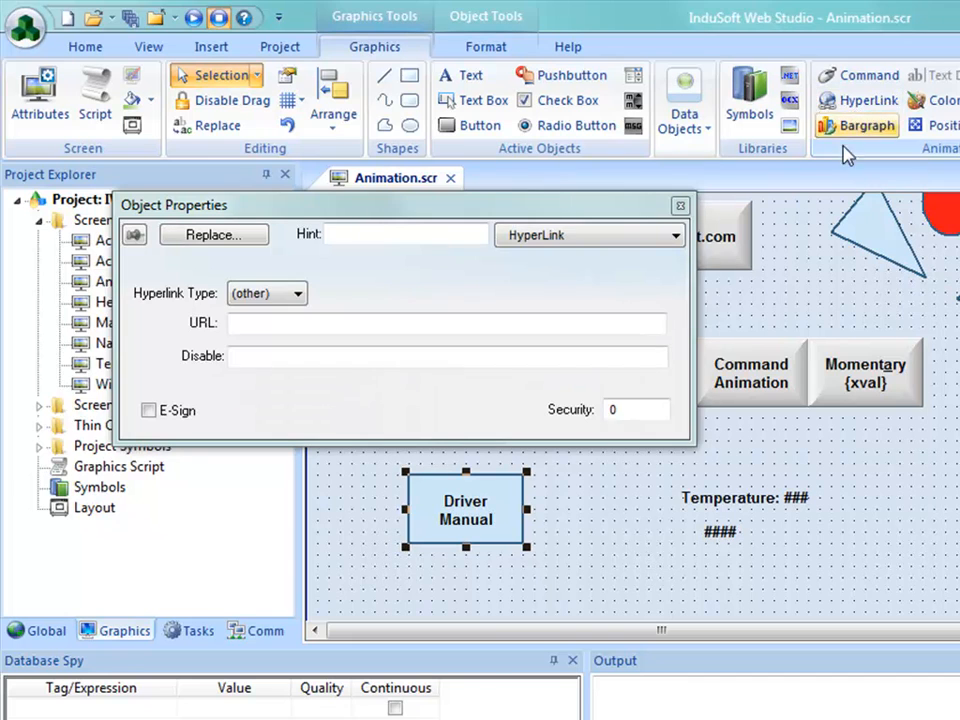
pyautogui.click(280, 322)
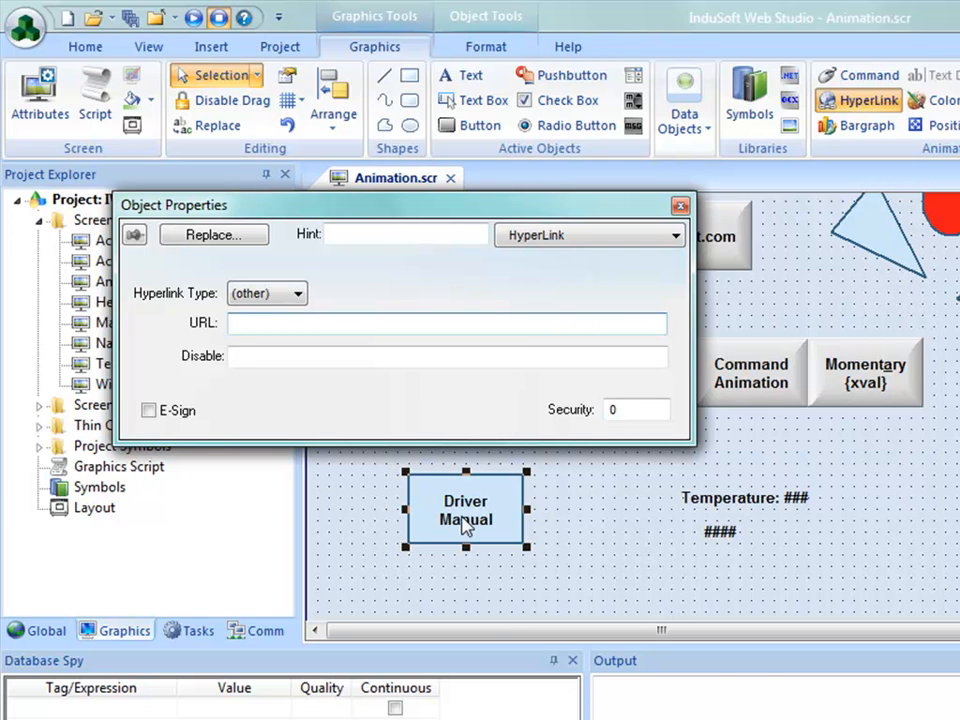
pyautogui.doubleClick(338, 323)
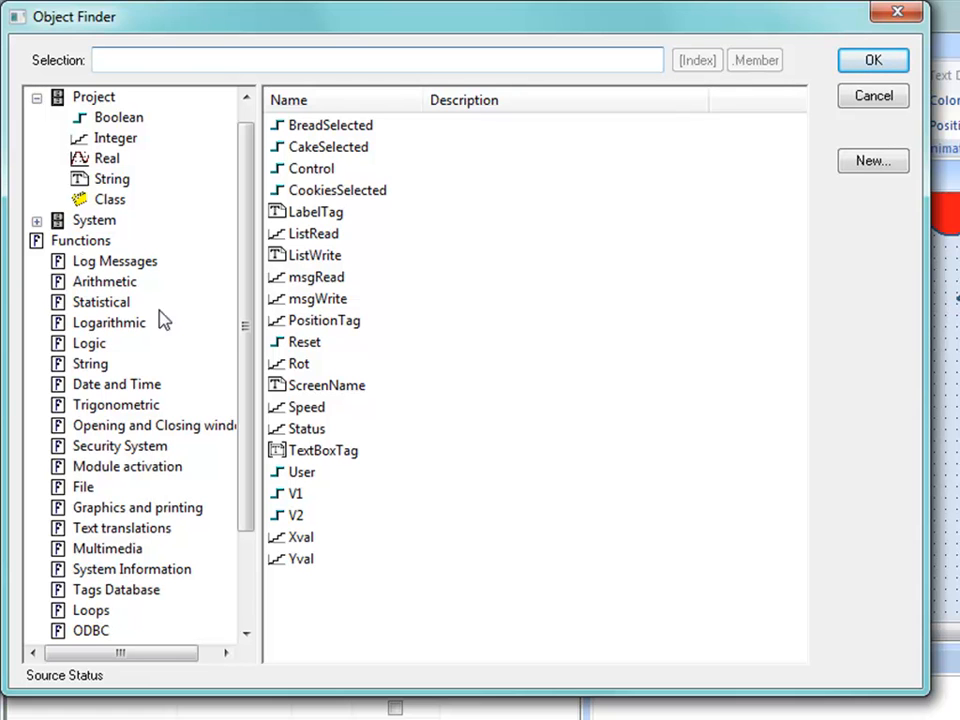
pyautogui.click(80, 243)
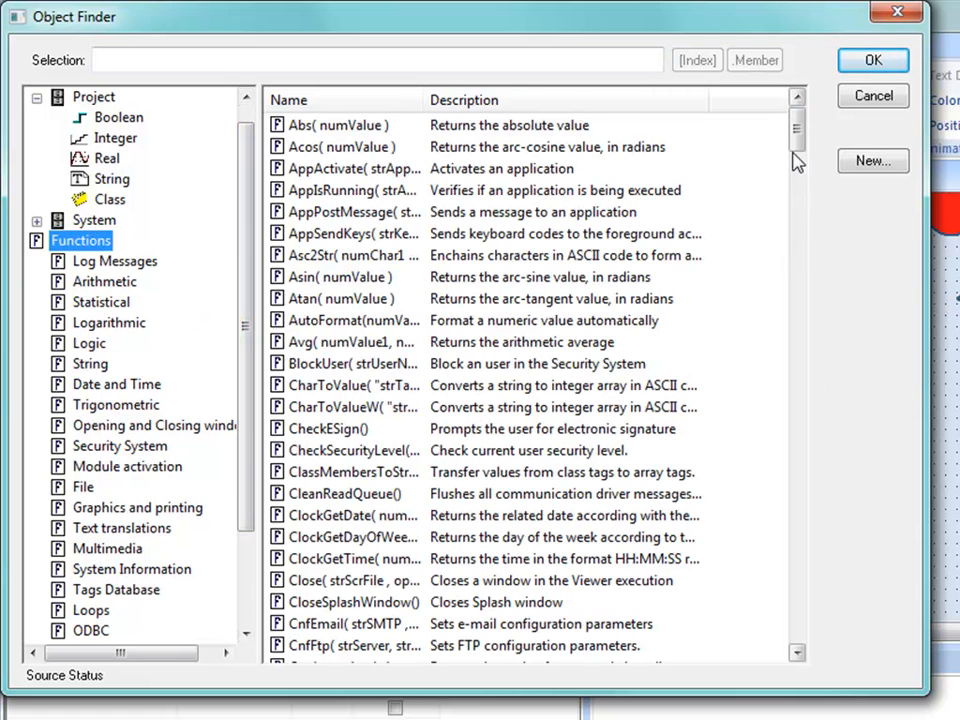
pyautogui.moveTo(797, 141); pyautogui.dragTo(811, 322)
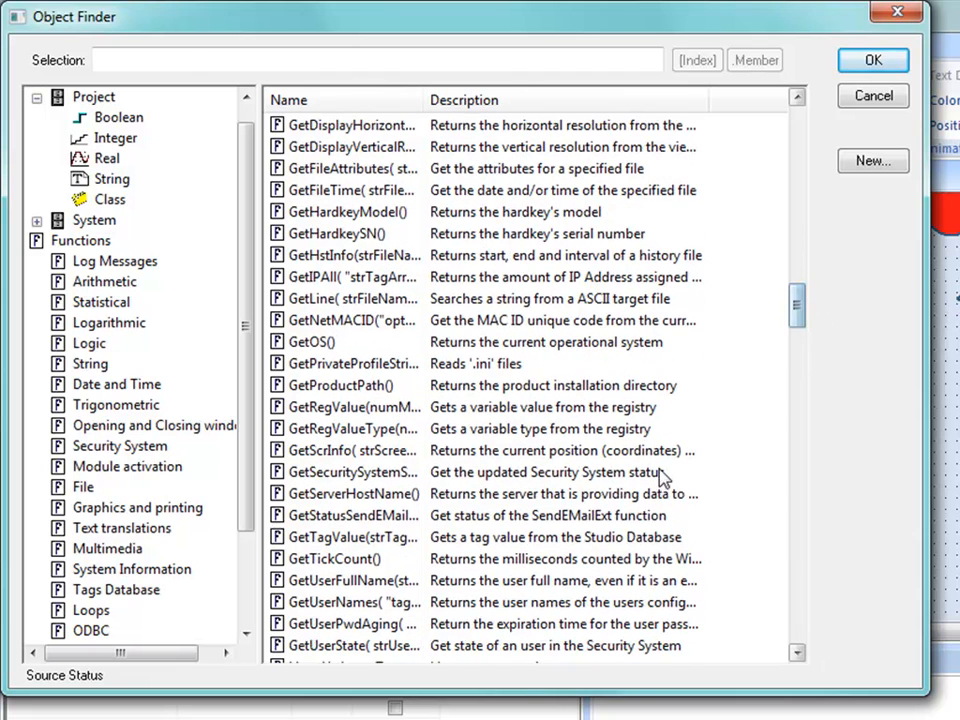
pyautogui.click(328, 389)
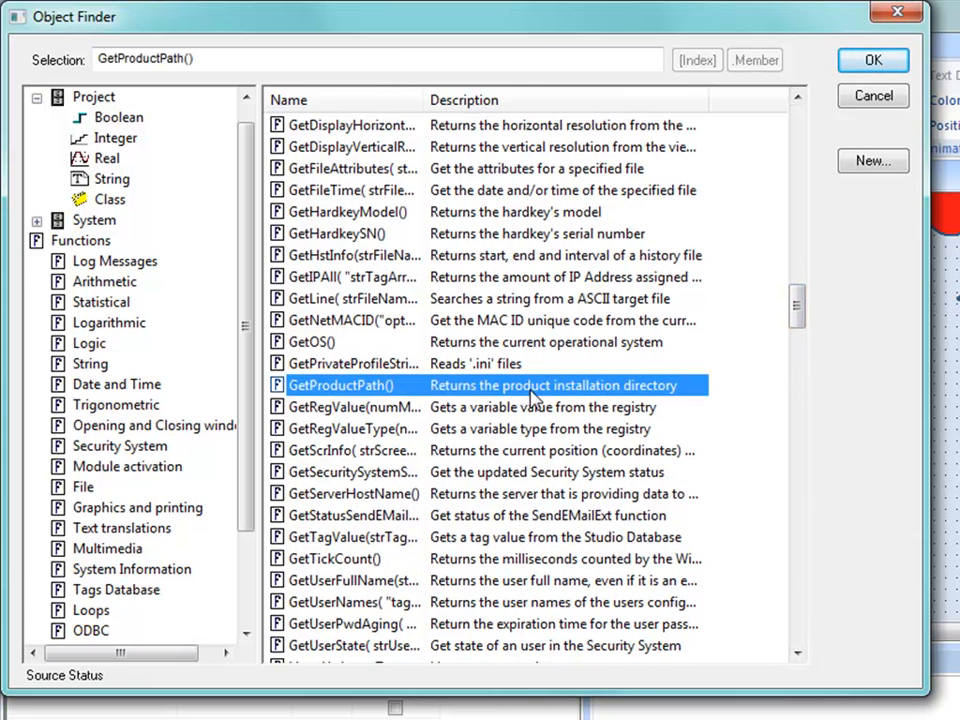
pyautogui.click(868, 62)
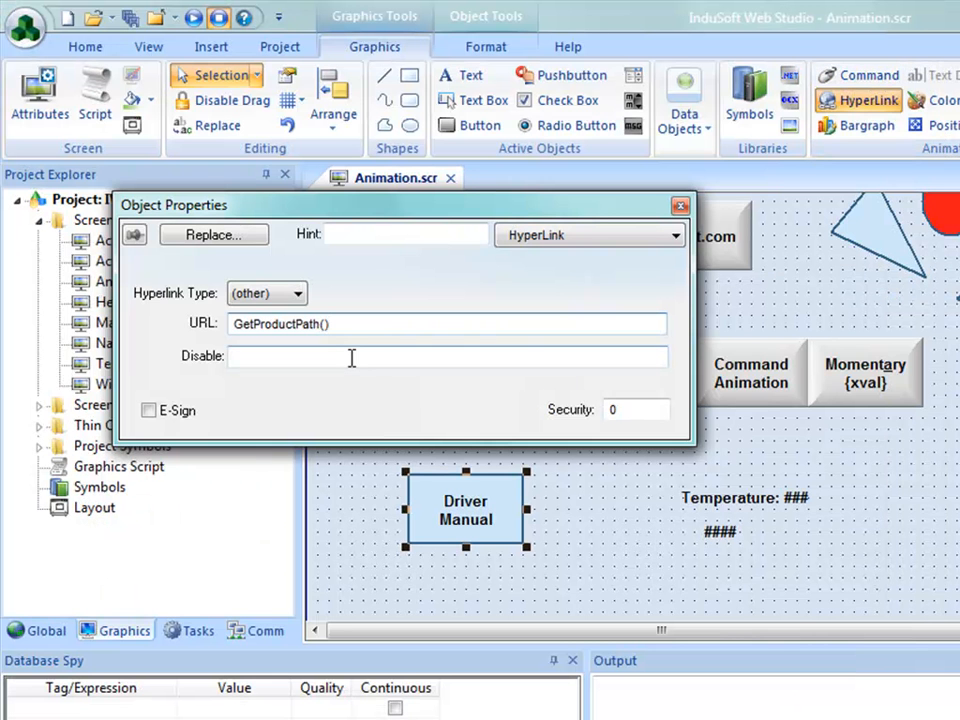
# Enclose the function in the hyperlink's URL in curly braces so it reads {GetProductPath()}
pyautogui.click(236, 326)
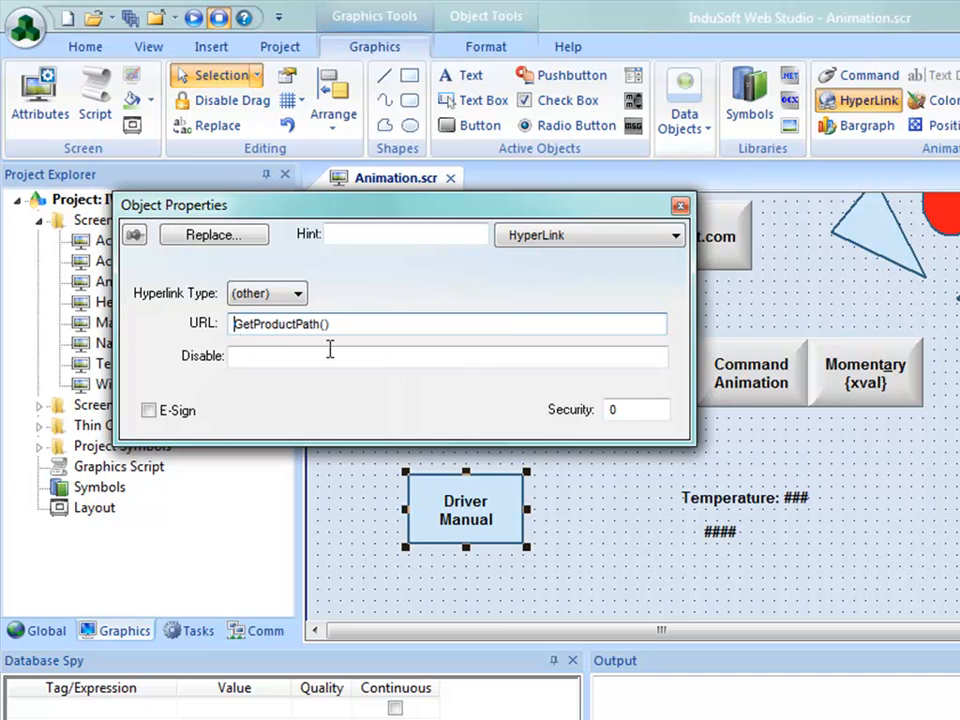
pyautogui.write('{')
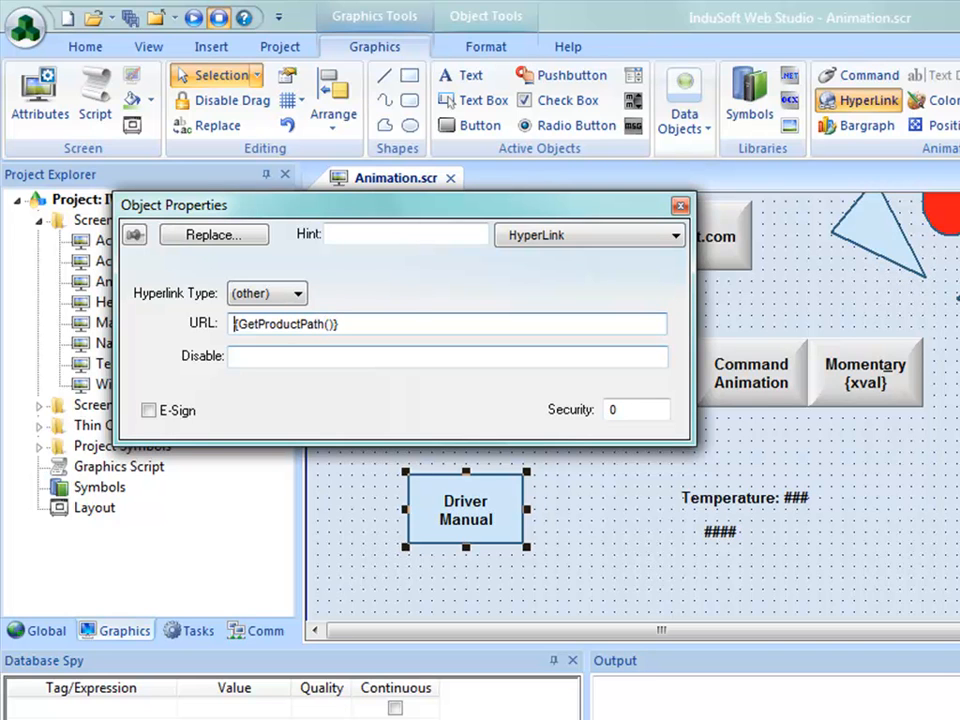
pyautogui.moveTo(245, 323); pyautogui.dragTo(318, 323)
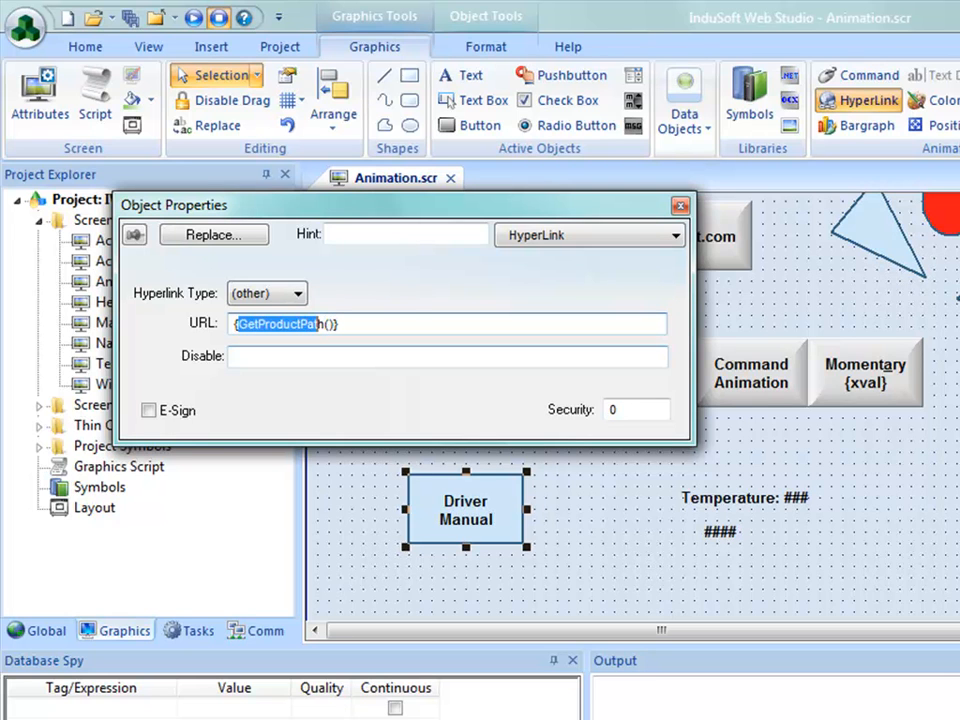
pyautogui.click(339, 324)
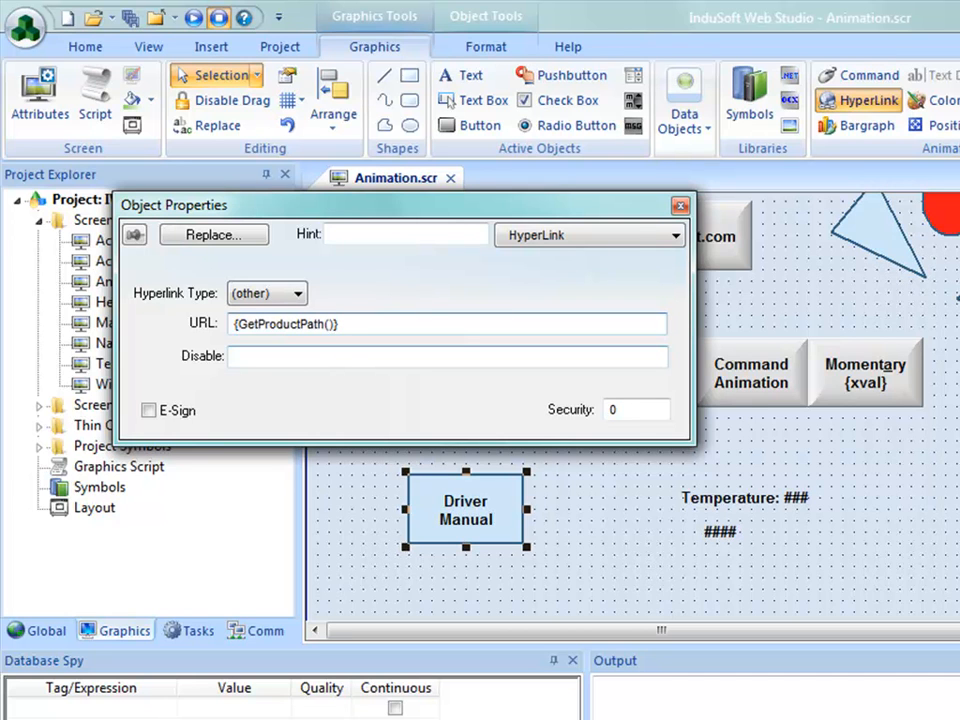
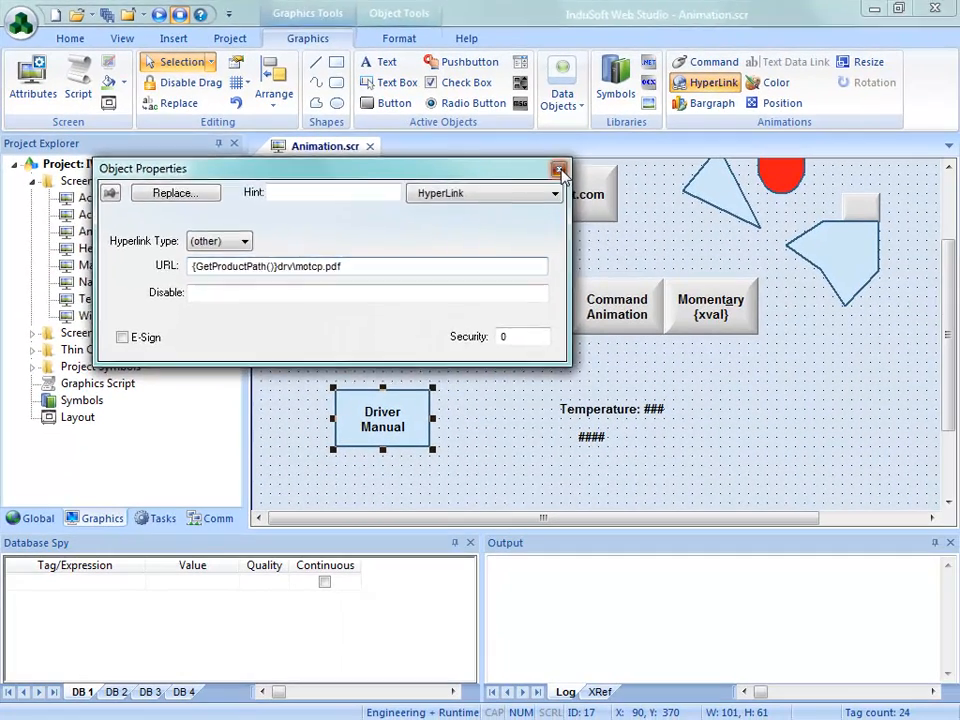
# Close the Driver Manual rectangle's properties and close the Animation screen, saving its changes
pyautogui.click(560, 170)
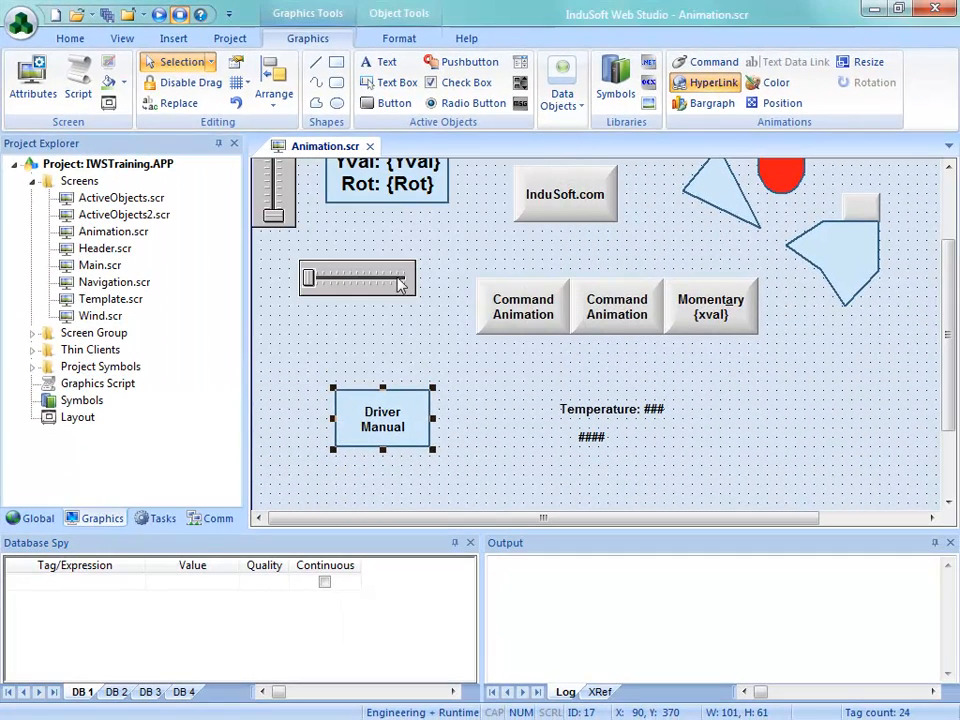
pyautogui.click(370, 146)
pyautogui.click(427, 440)
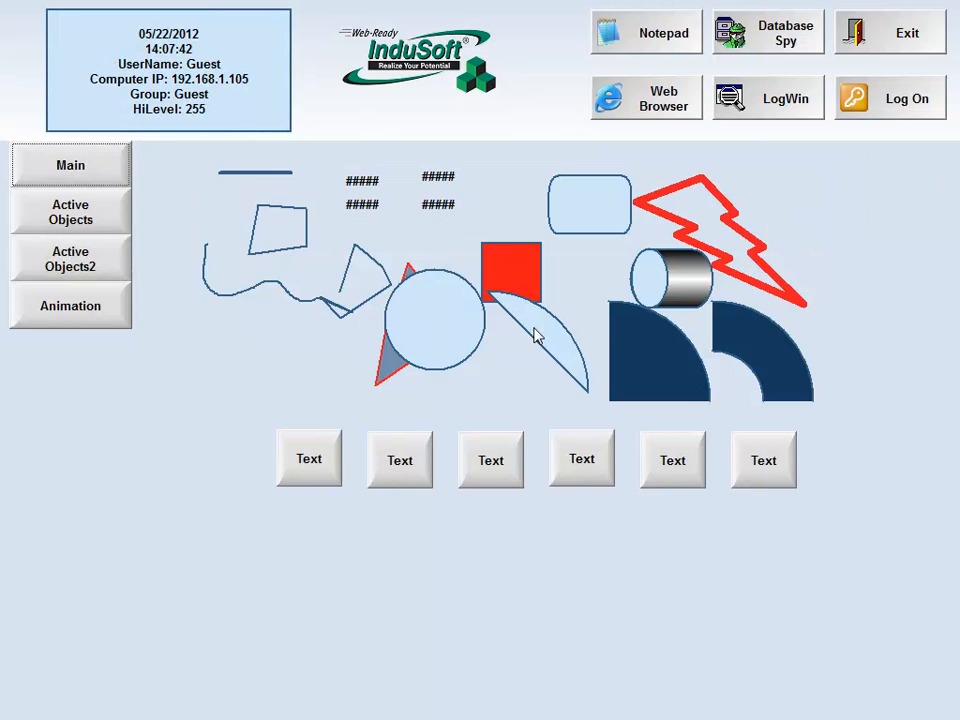
# Test the Driver Manual hyperlink on the running project's Animation screen and look through the manual it opens
pyautogui.click(115, 320)
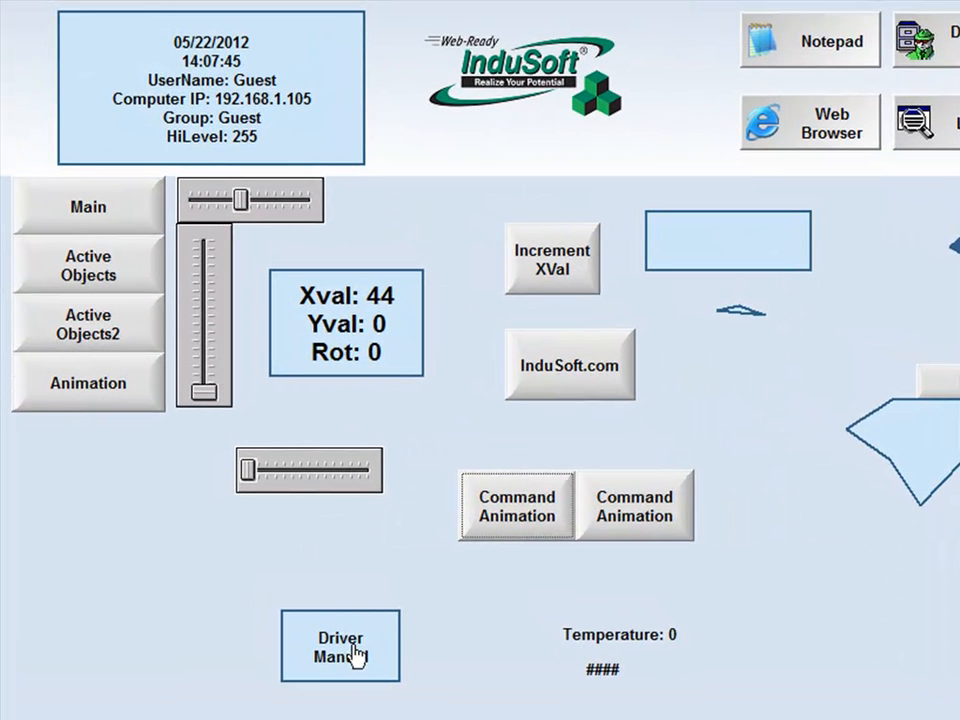
pyautogui.click(356, 655)
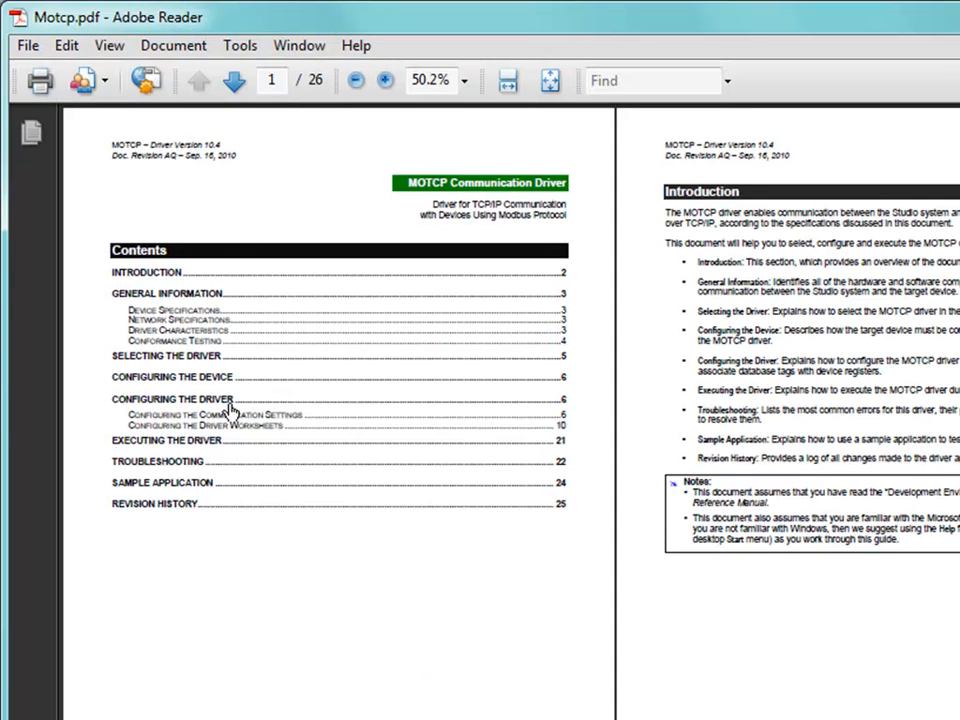
pyautogui.moveTo(323, 549); pyautogui.dragTo(268, 332)
pyautogui.moveTo(456, 568); pyautogui.dragTo(437, 283)
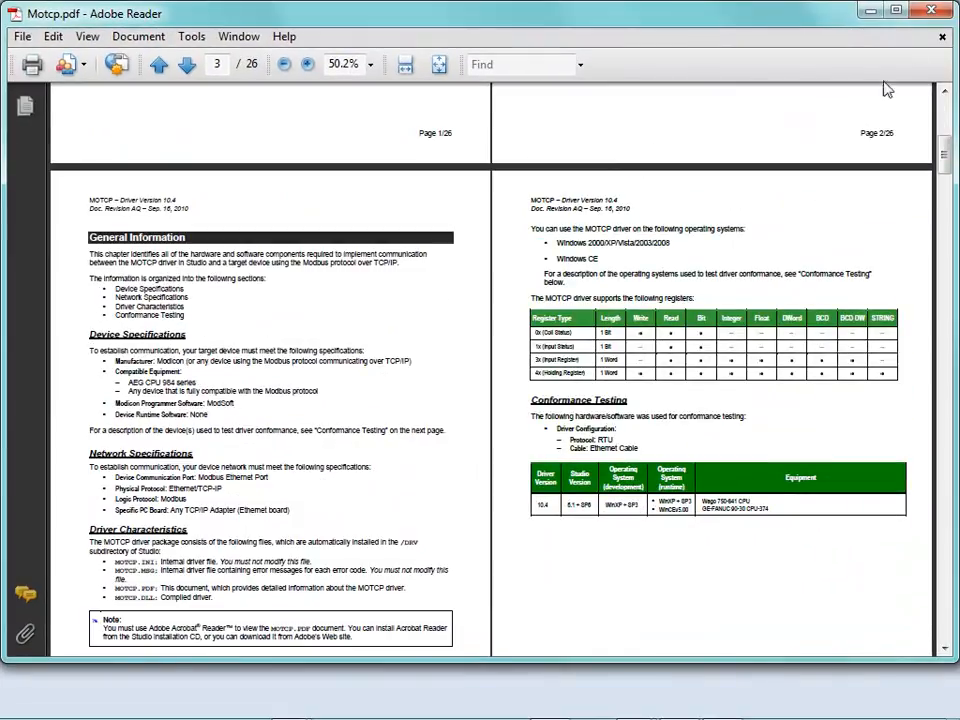
pyautogui.click(938, 12)
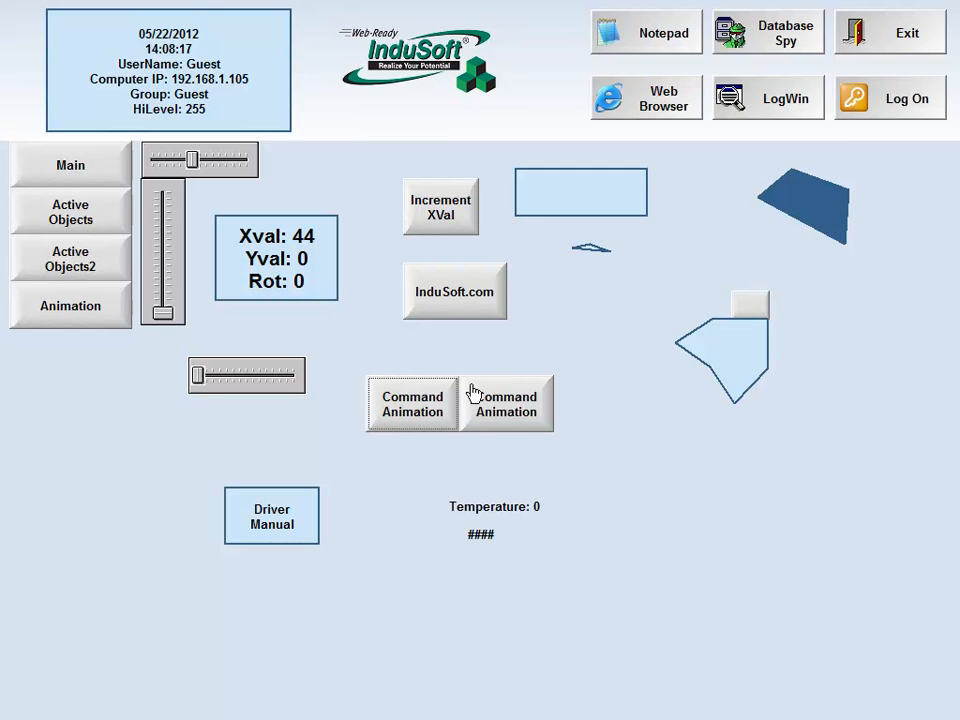
# Exit the running project and reopen the Animation screen for editing
pyautogui.click(868, 48)
pyautogui.click(507, 430)
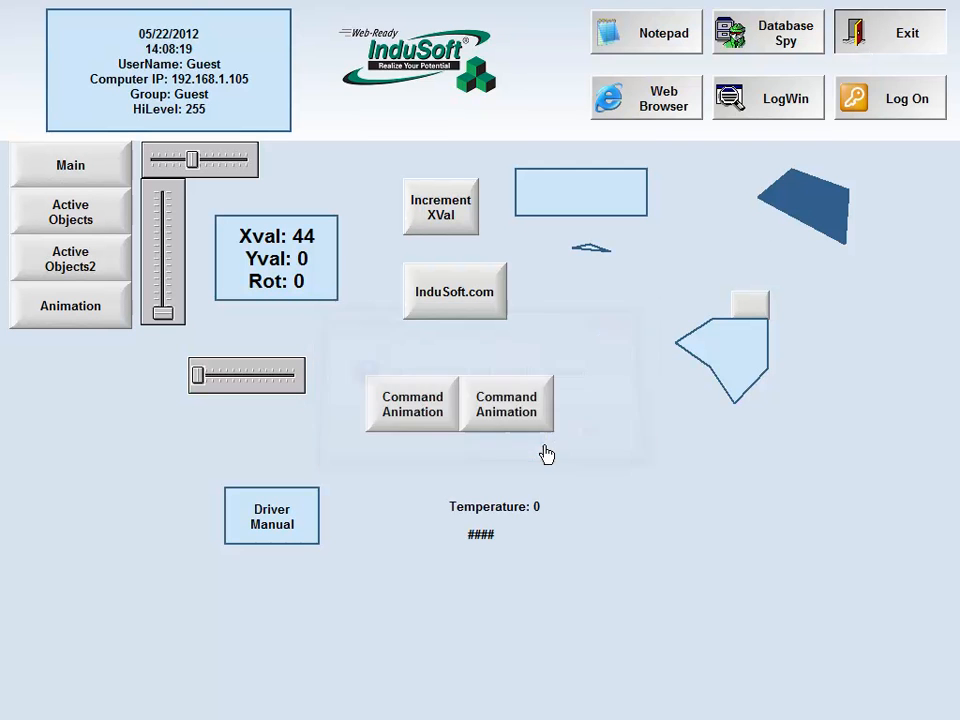
pyautogui.doubleClick(103, 231)
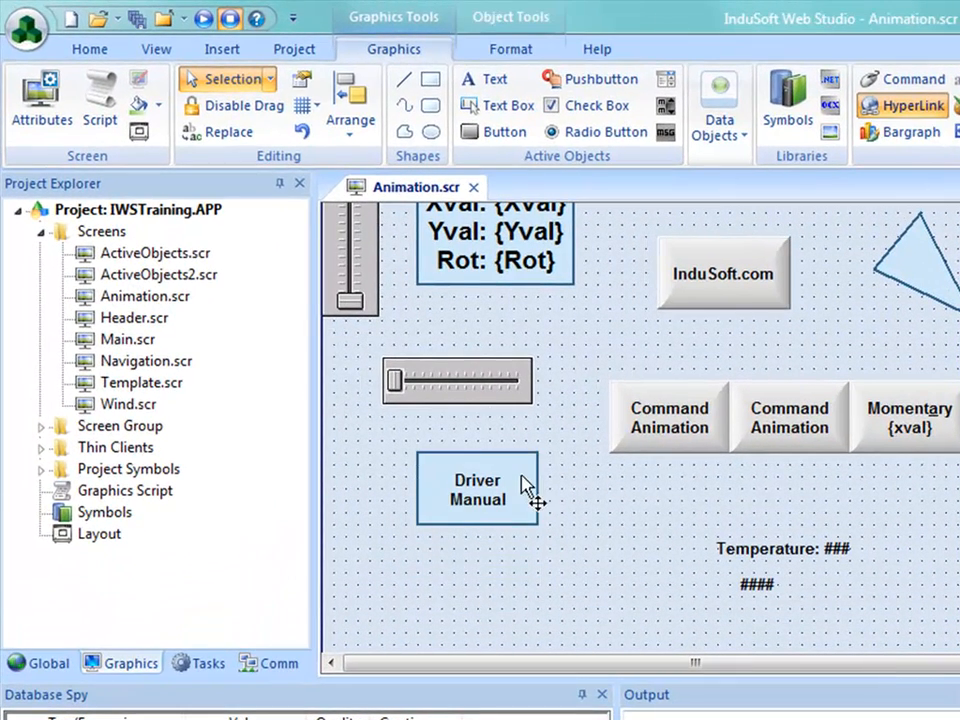
# Move the Driver Manual rectangle up beneath the lower horizontal slider and place a copy of it directly below
pyautogui.click(522, 560)
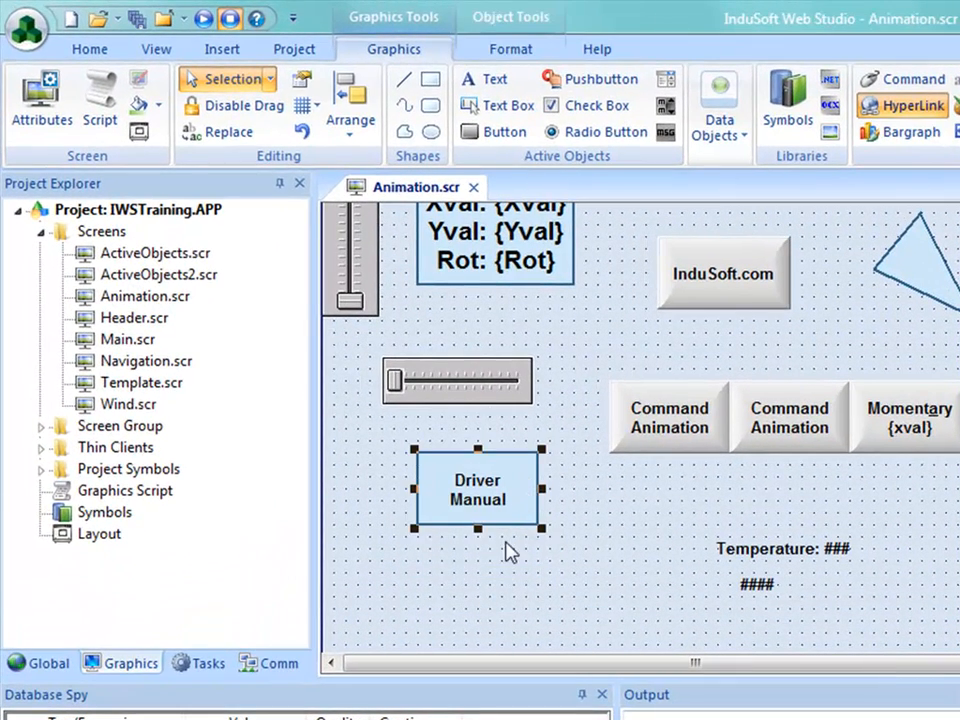
pyautogui.keyDown('ctrl'); pyautogui.moveTo(507, 514); pyautogui.dragTo(514, 594); pyautogui.keyUp('ctrl')
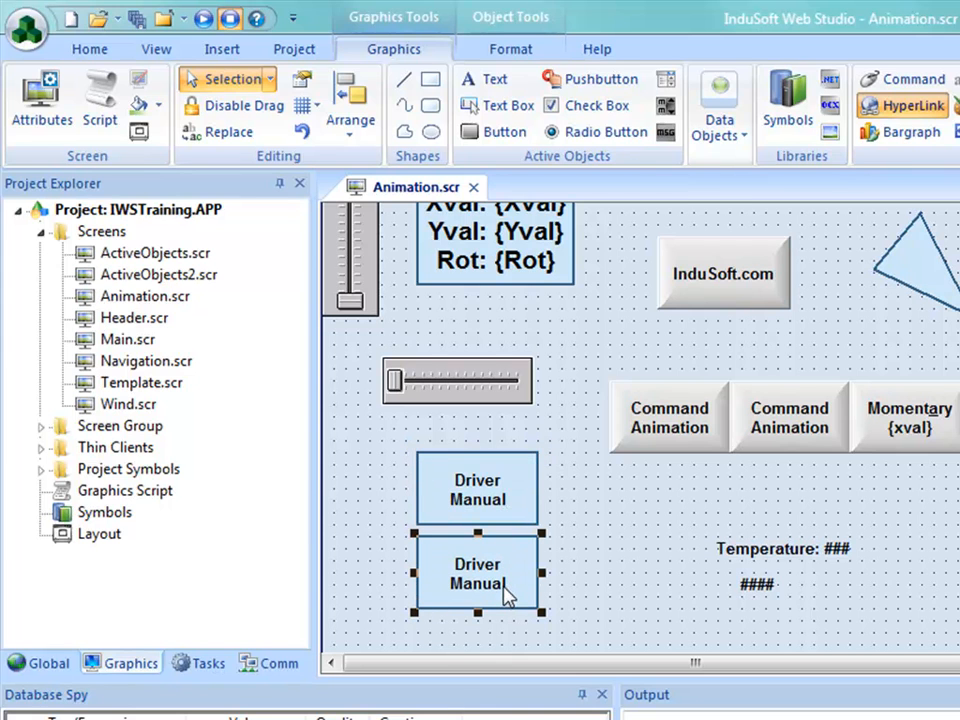
pyautogui.doubleClick(508, 592)
pyautogui.moveTo(456, 339); pyautogui.dragTo(125, 350)
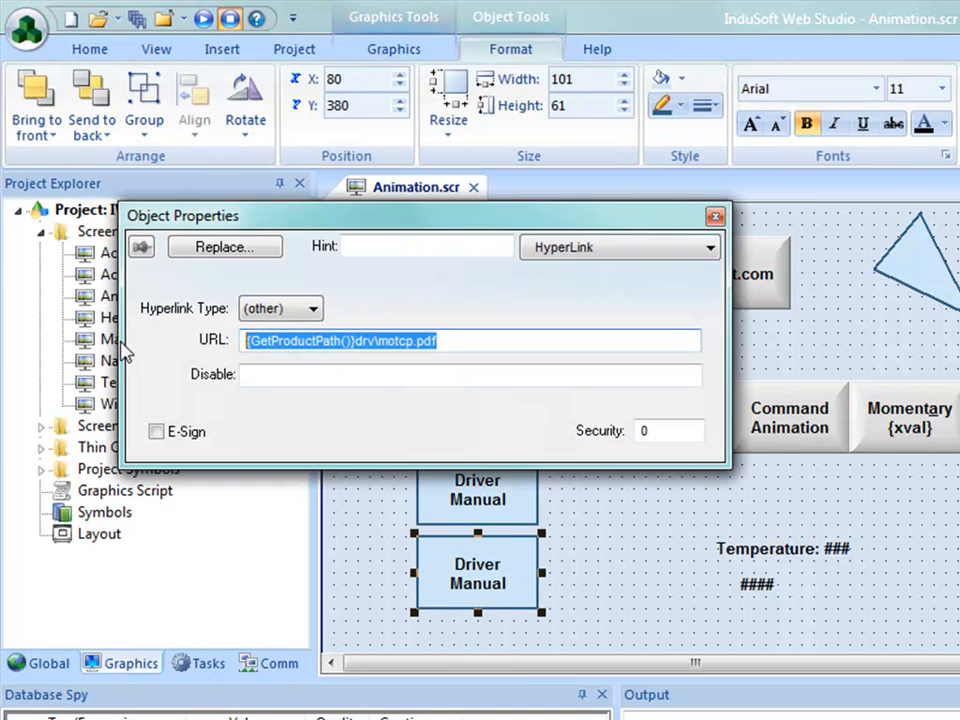
pyautogui.write('www.indusoft.c')
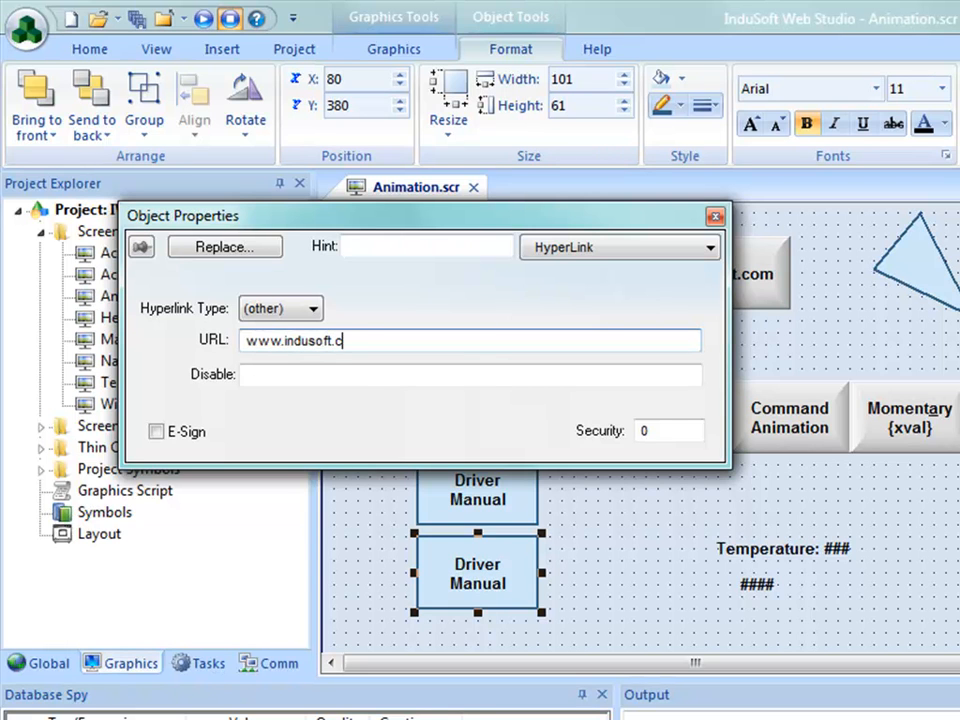
pyautogui.write('om')
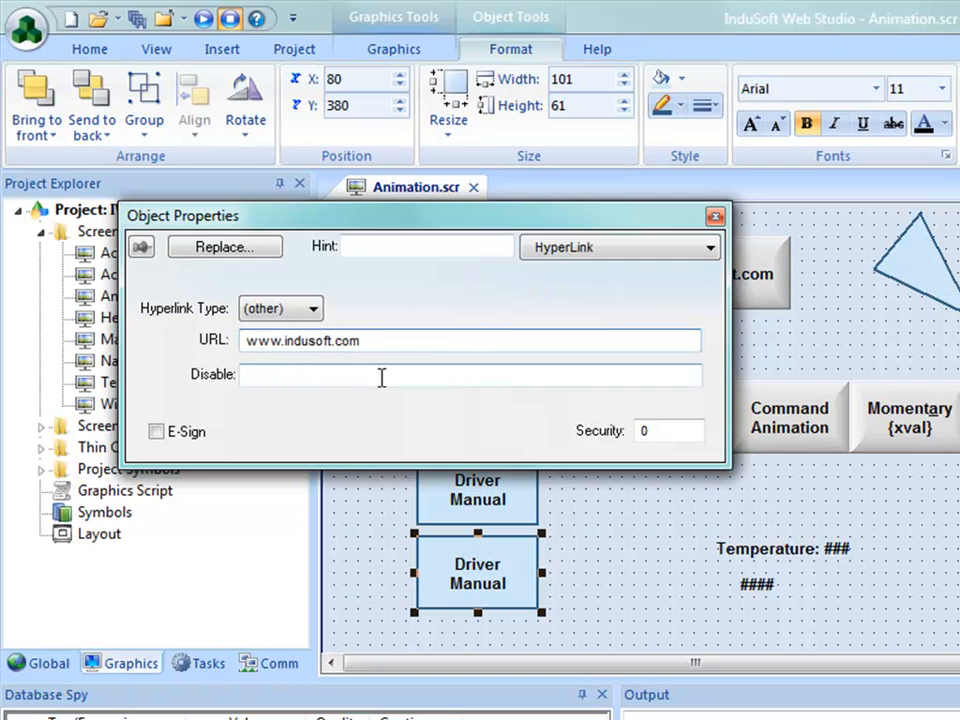
# Change the copied rectangle's caption to "InduSoft.com"
pyautogui.click(695, 247)
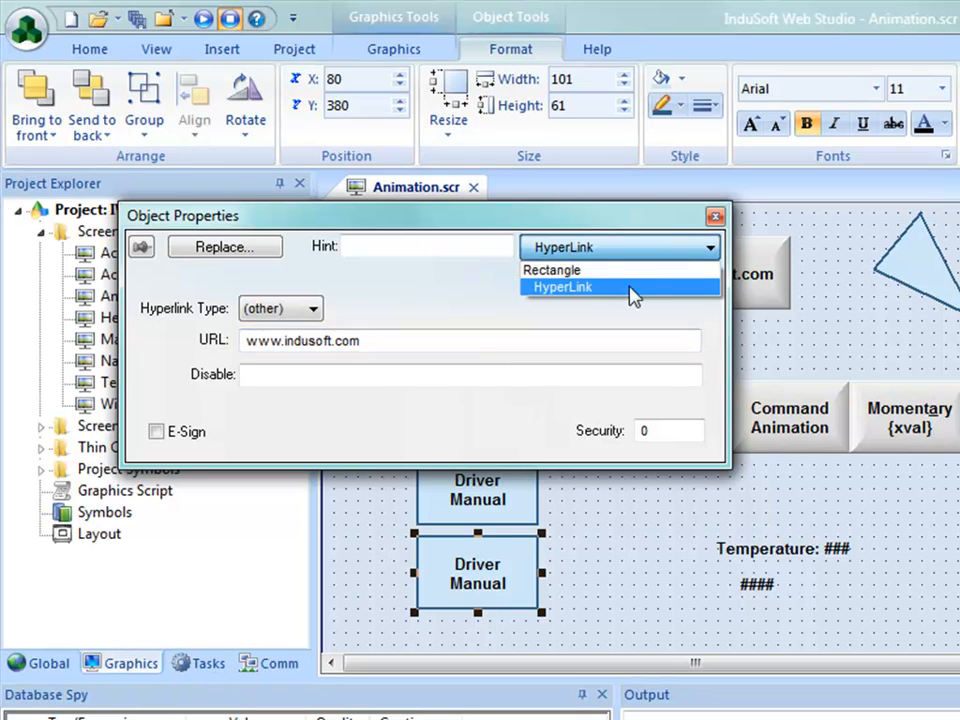
pyautogui.click(606, 271)
pyautogui.click(261, 435)
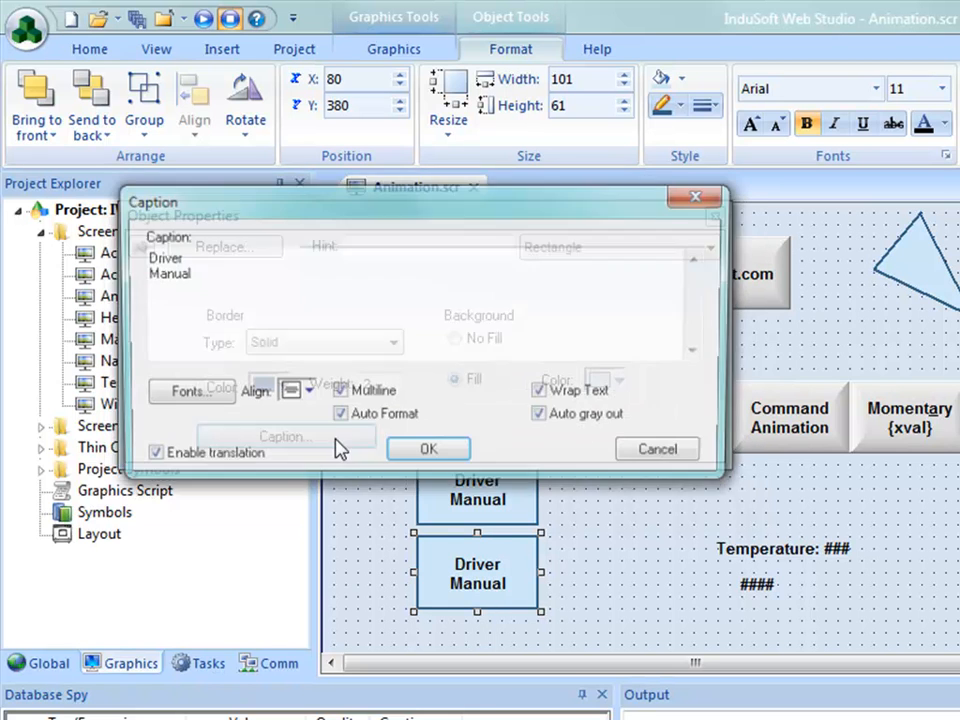
pyautogui.write('InduSoft.com')
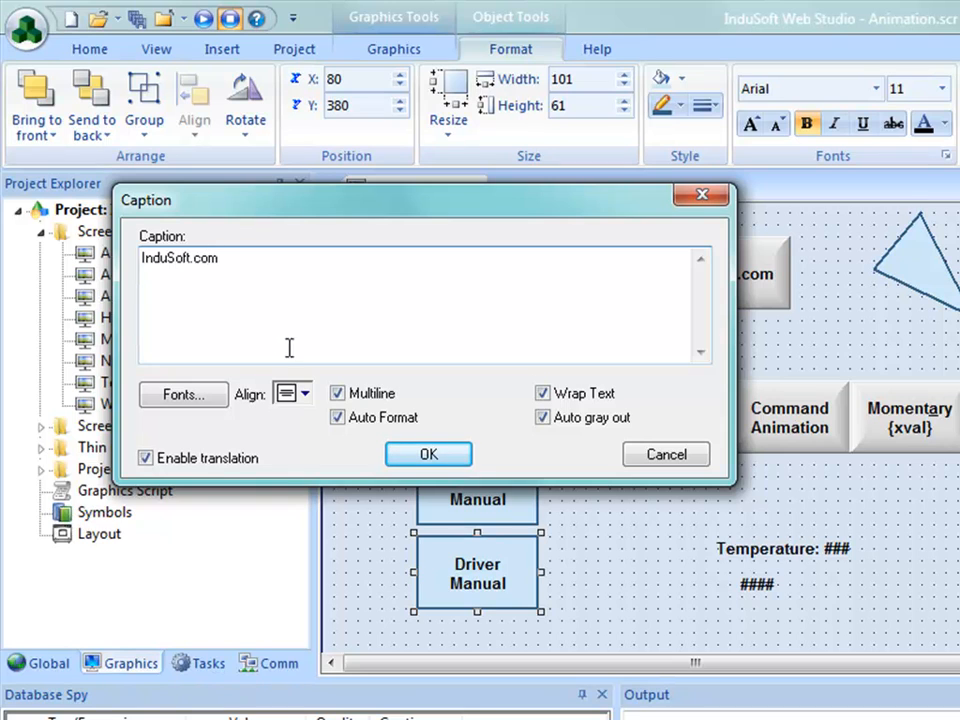
pyautogui.click(415, 454)
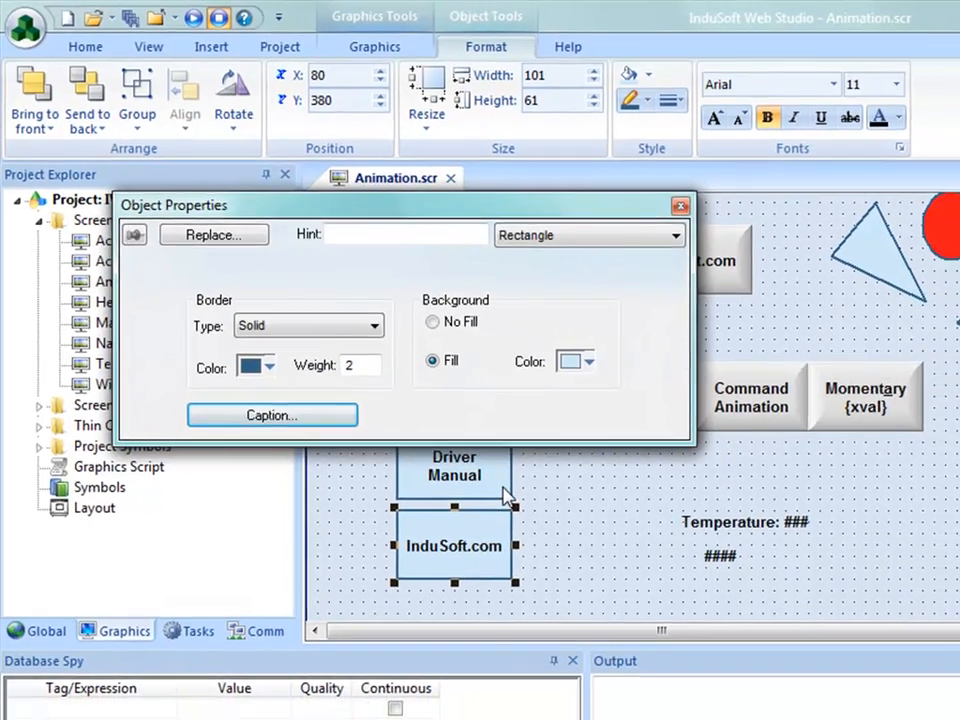
# Close the copied rectangle's properties and save and close the Animation screen
pyautogui.click(706, 224)
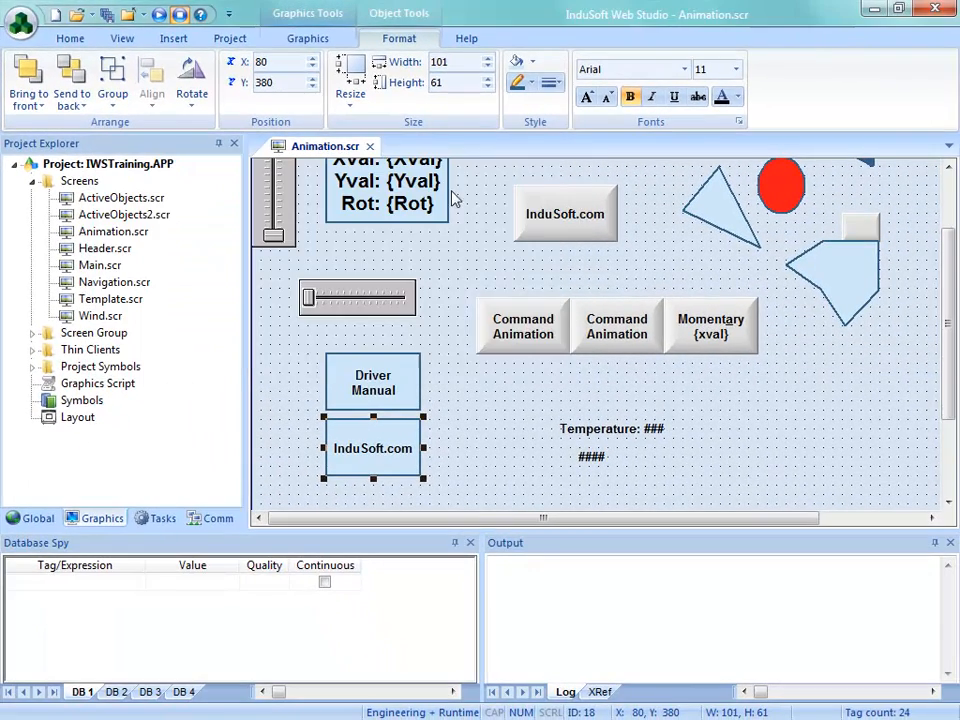
pyautogui.click(369, 146)
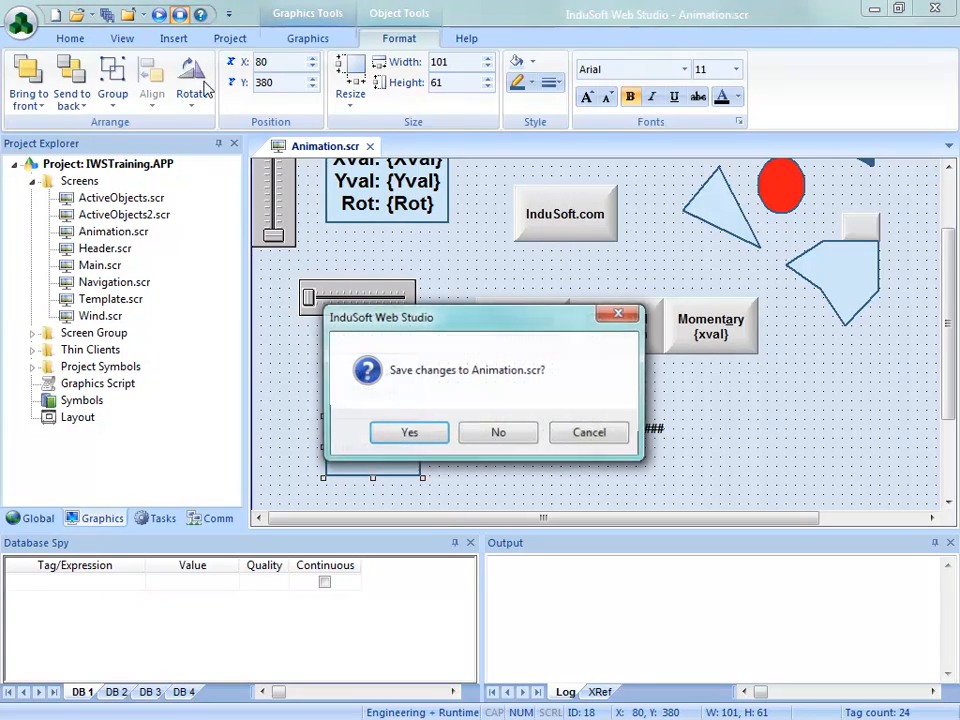
pyautogui.click(410, 433)
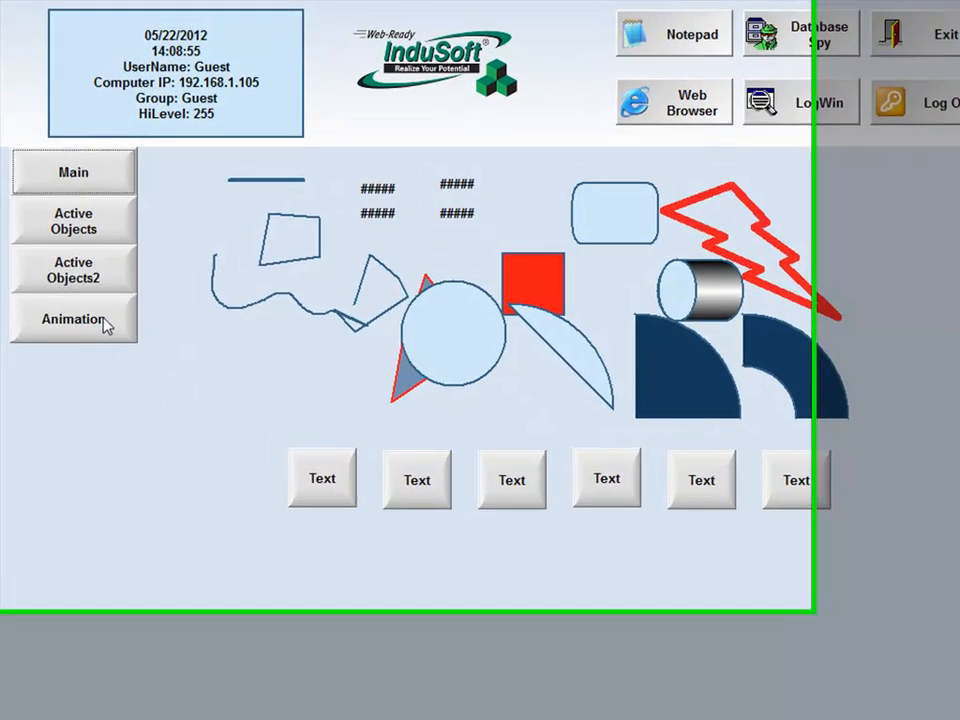
# Open the InduSoft website from the new InduSoft.com rectangle on the running Animation screen, and close the browser after viewing it
pyautogui.click(99, 308)
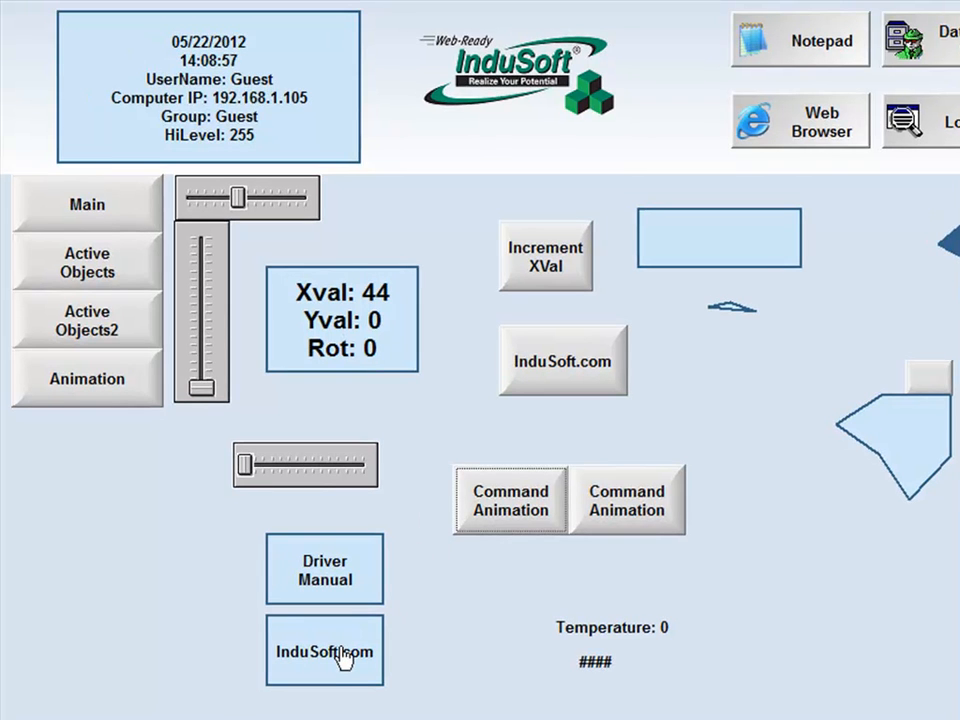
pyautogui.click(344, 666)
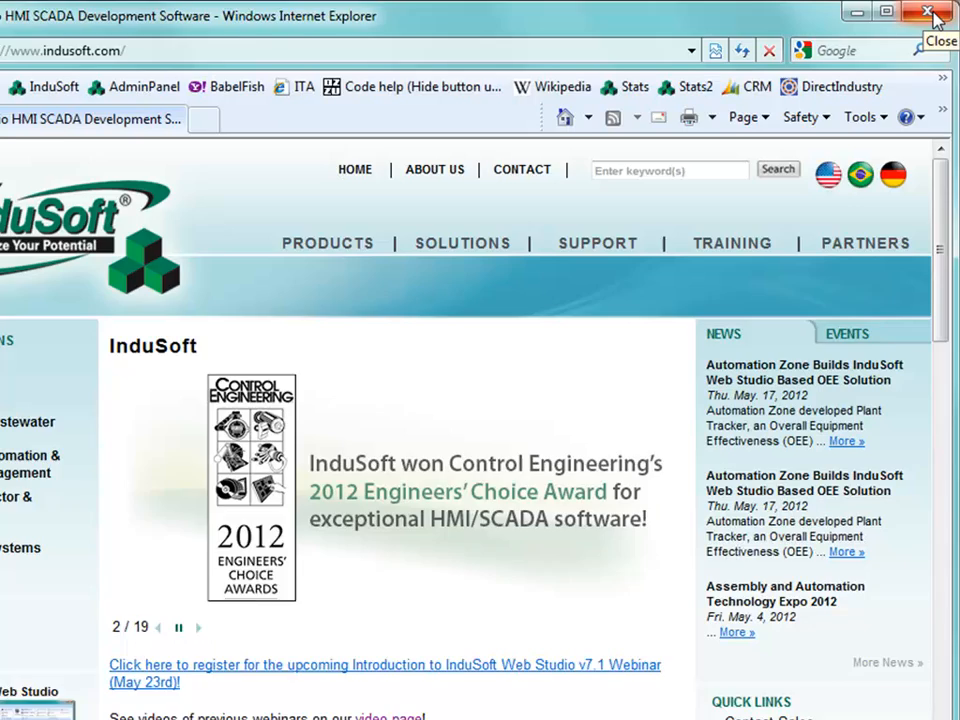
pyautogui.click(930, 16)
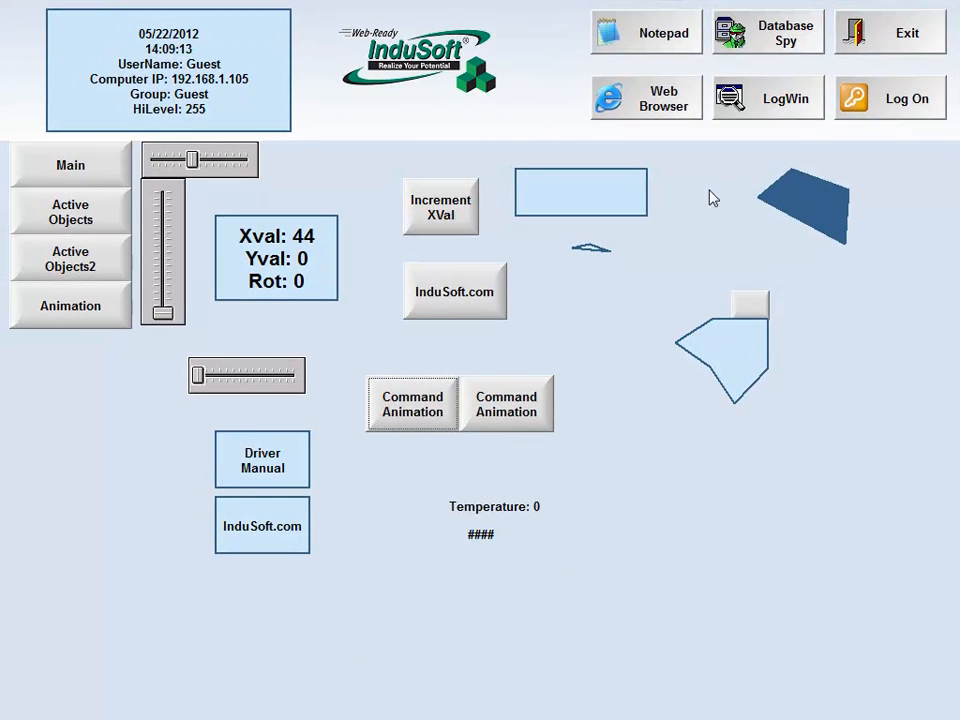
# Exit the running project and open the Animation screen for editing again
pyautogui.click(893, 50)
pyautogui.click(497, 440)
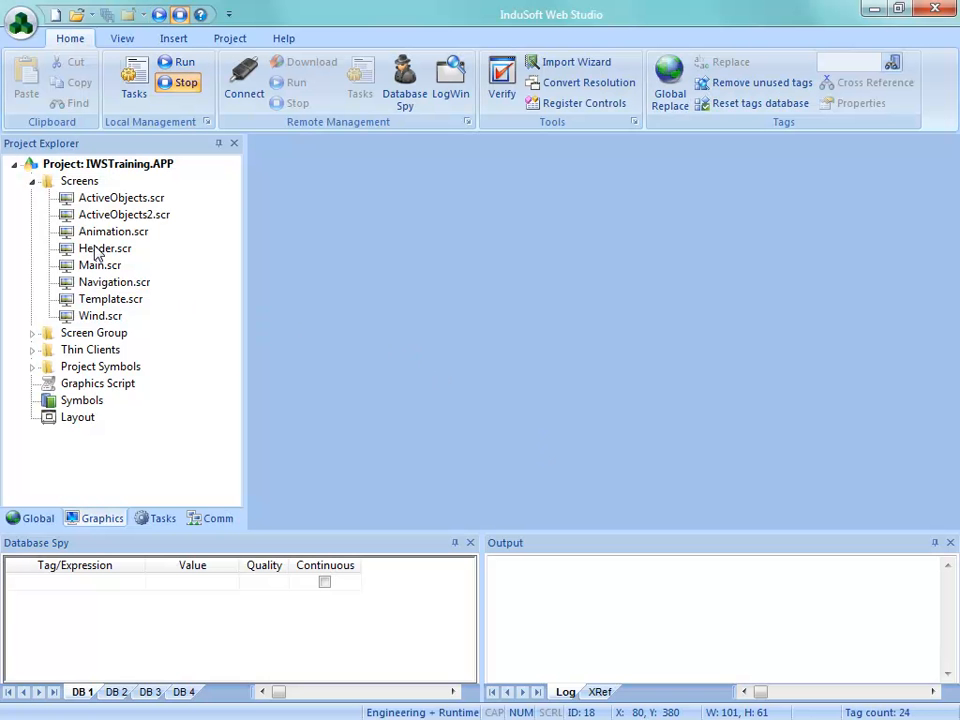
pyautogui.doubleClick(96, 232)
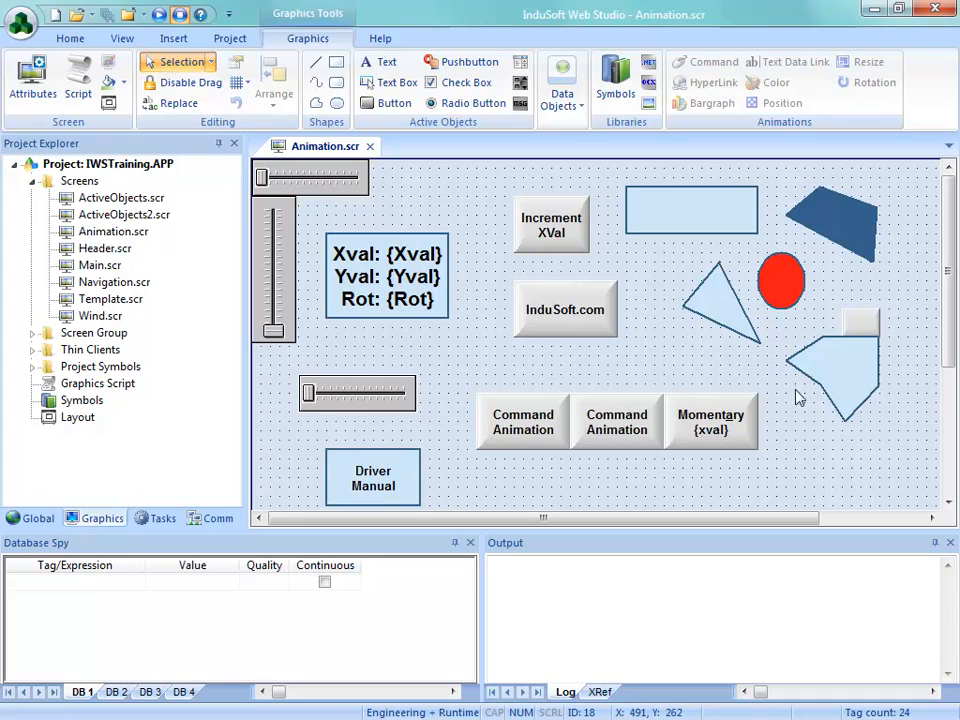
# Move the Temperature text and the #### text together to the right, beneath the pentagon-shaped polygon
pyautogui.scroll(-1, 710, 376)
pyautogui.scroll(1, 716, 360)
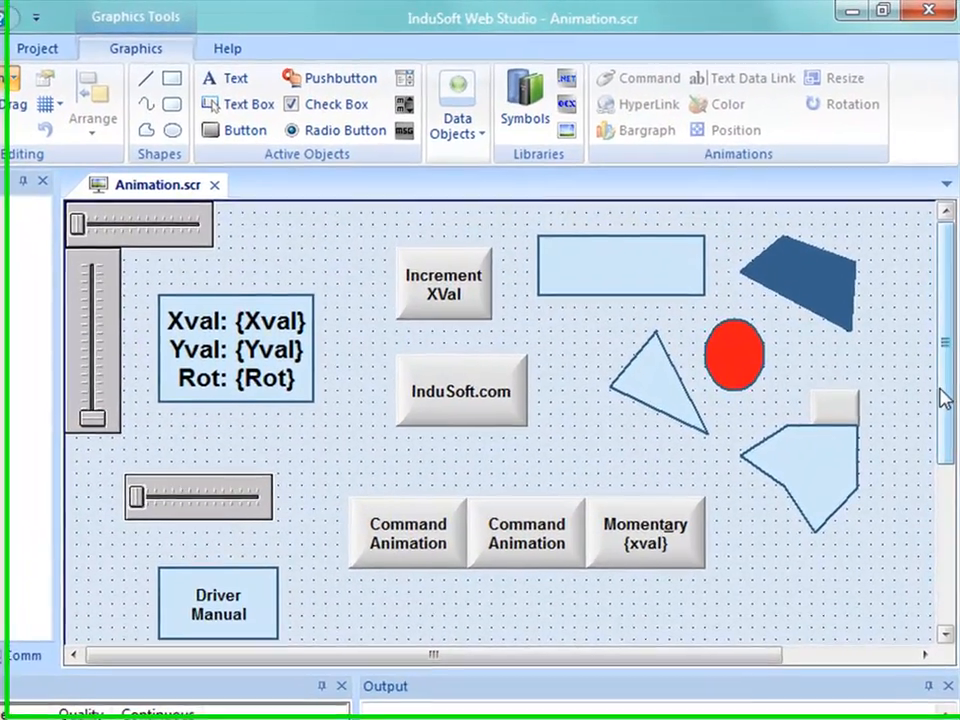
pyautogui.scroll(-3, 930, 410)
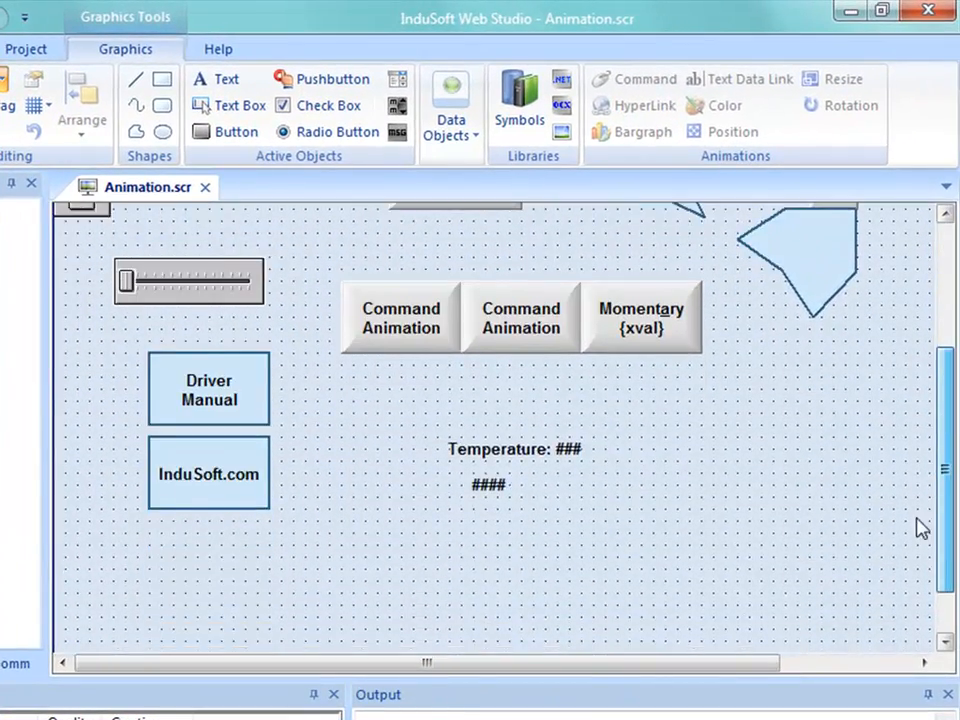
pyautogui.moveTo(378, 362); pyautogui.dragTo(690, 498)
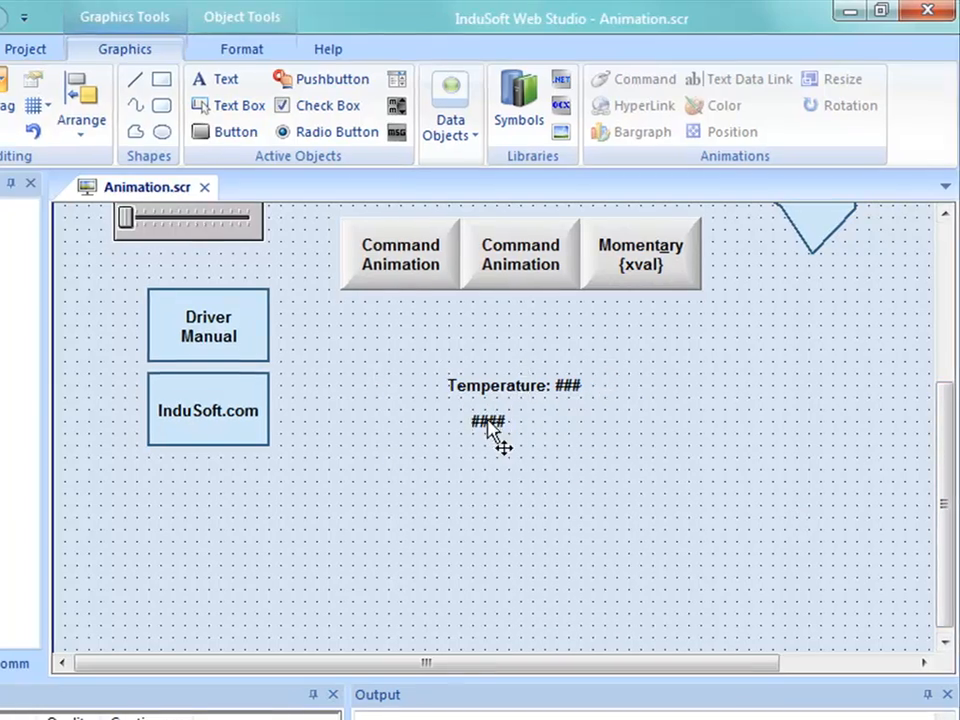
pyautogui.moveTo(495, 435); pyautogui.dragTo(824, 380)
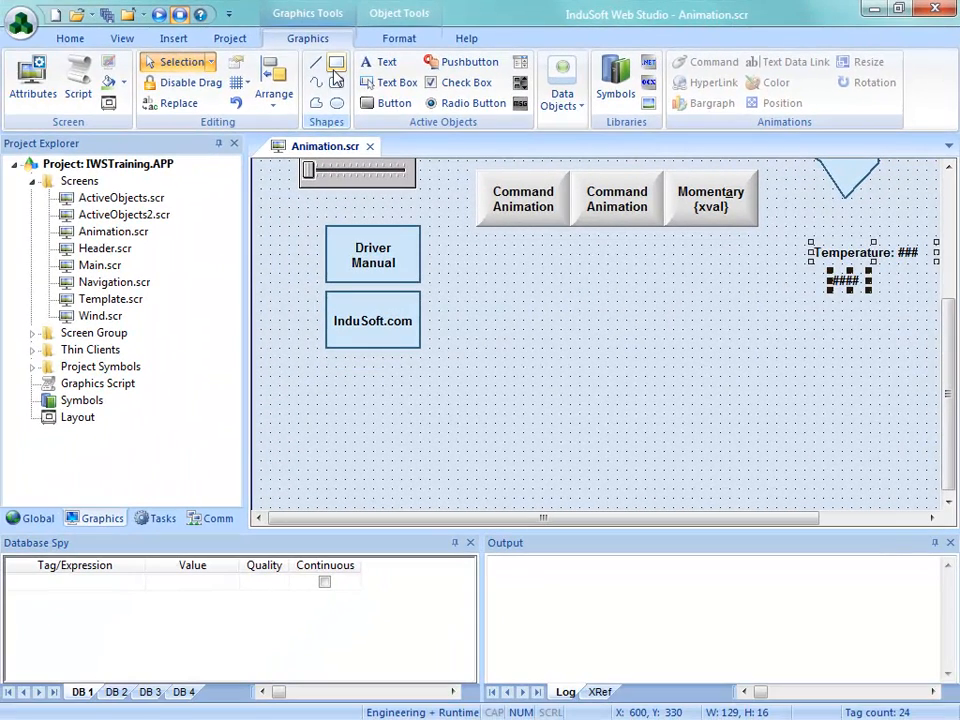
# Draw a narrow vertical rectangle about 31 by 181 to the right of the Driver Manual and InduSoft.com rectangles
pyautogui.click(248, 70)
pyautogui.moveTo(484, 261)
pyautogui.mouseDown()
pyautogui.moveTo(553, 364)
pyautogui.moveTo(544, 403)
pyautogui.moveTo(516, 436)
pyautogui.mouseUp()
# Add a Bargraph animation to the narrow rectangle and set its tag to Yval
pyautogui.doubleClick(510, 418)
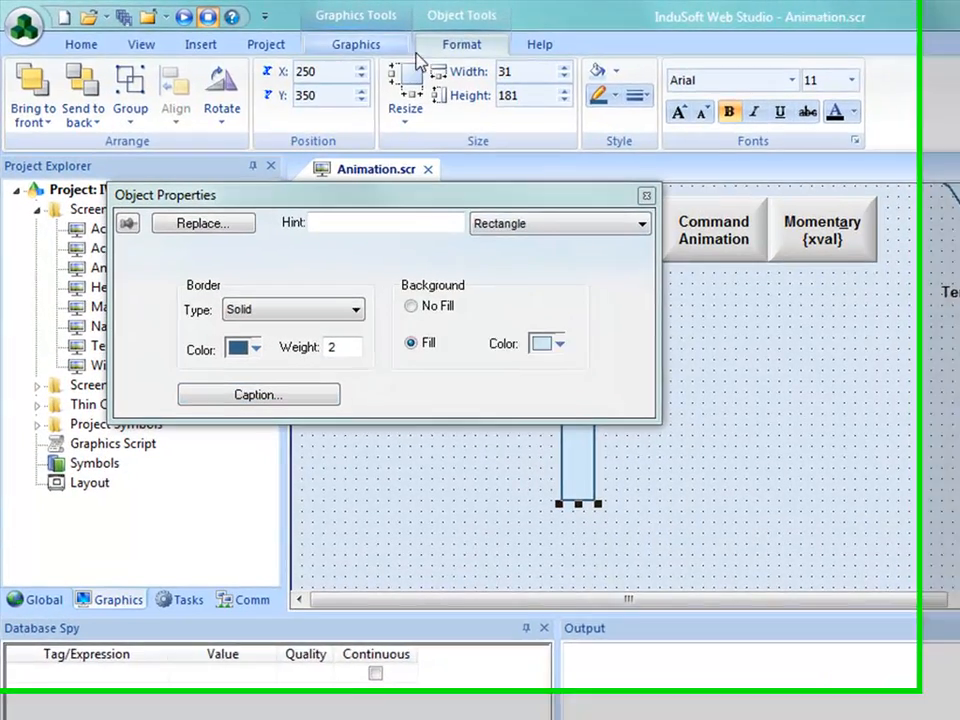
pyautogui.click(326, 42)
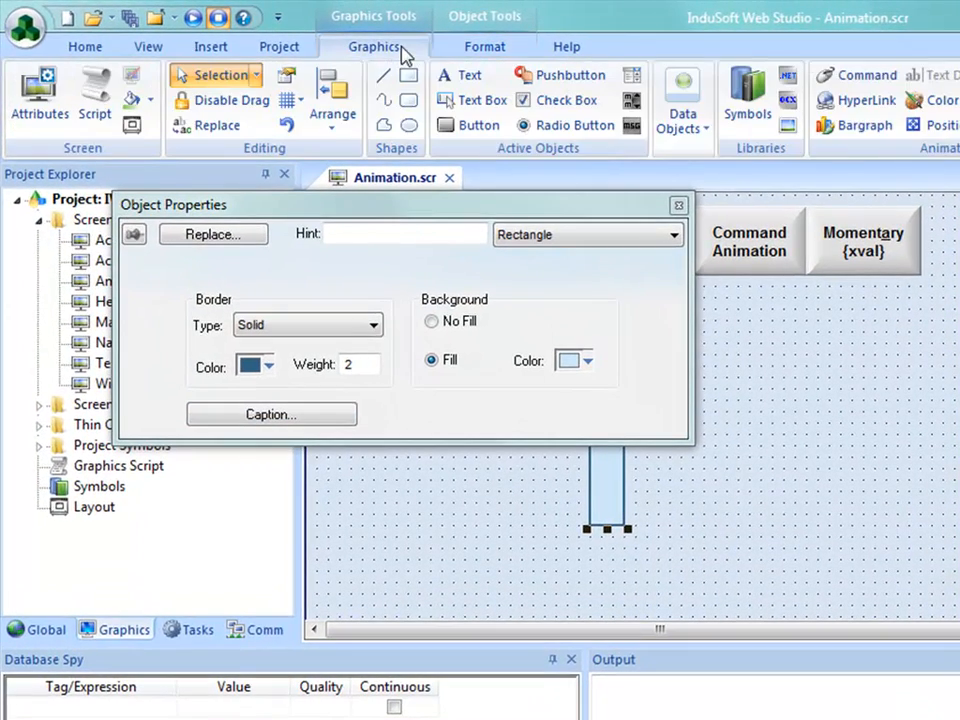
pyautogui.click(815, 128)
pyautogui.click(317, 264)
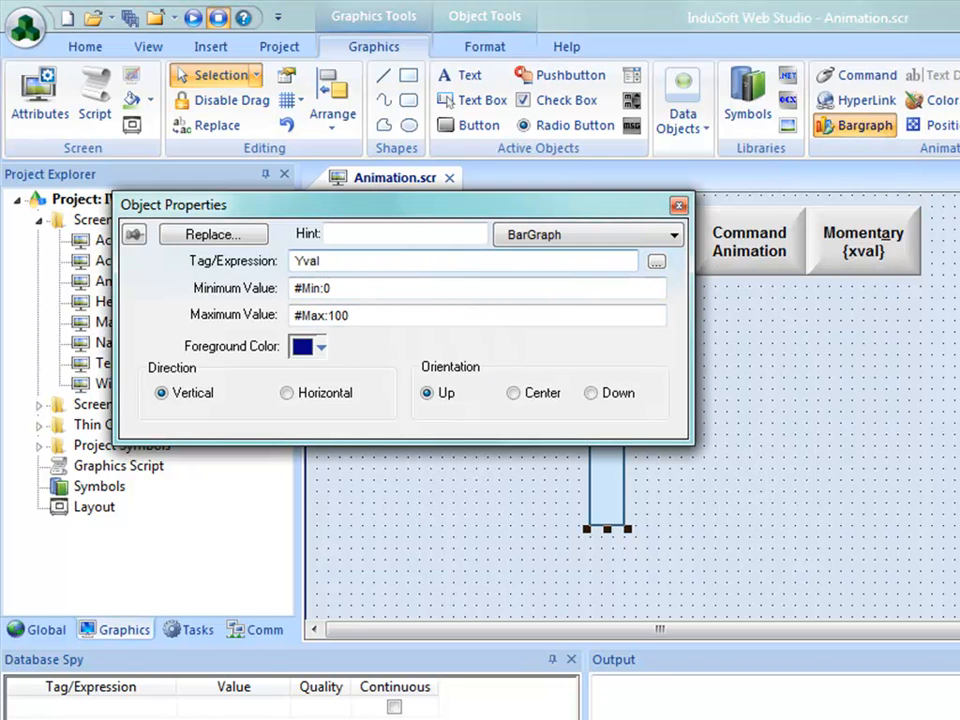
pyautogui.moveTo(488, 213); pyautogui.dragTo(465, 75)
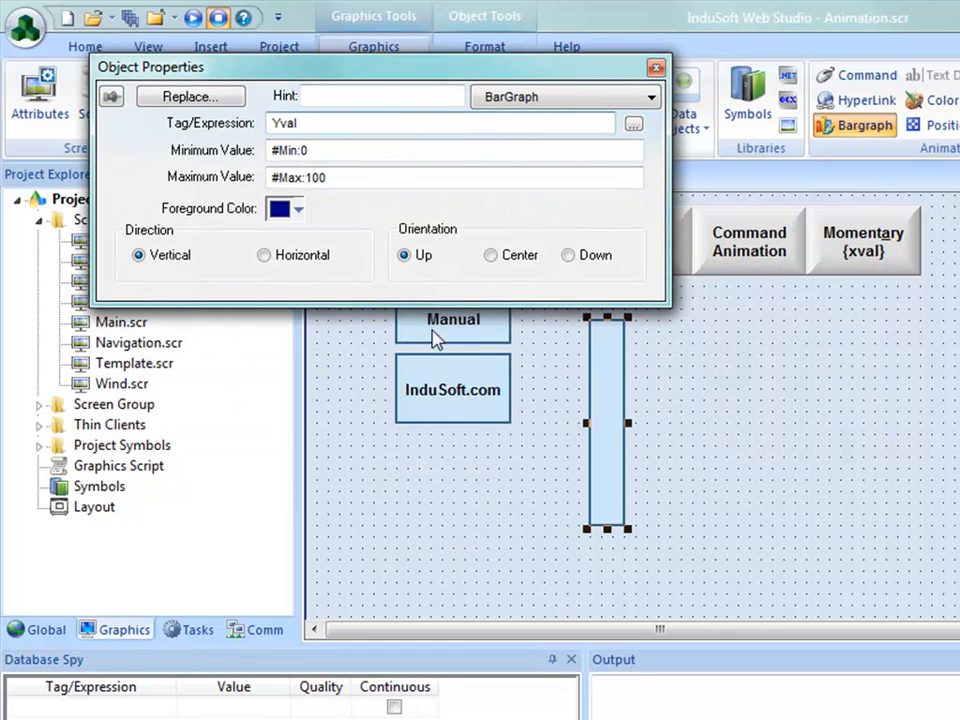
# Place two copies of the bargraph rectangle side by side to its right, with their orientation set to Center
pyautogui.moveTo(611, 446); pyautogui.dragTo(695, 456)
pyautogui.click(490, 255)
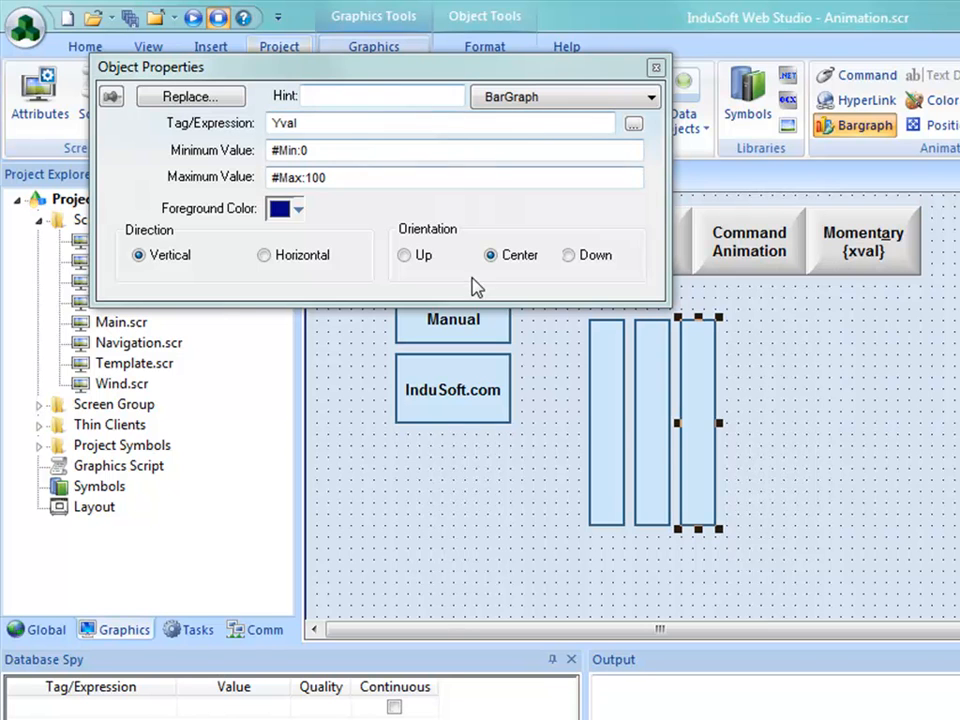
pyautogui.click(625, 508)
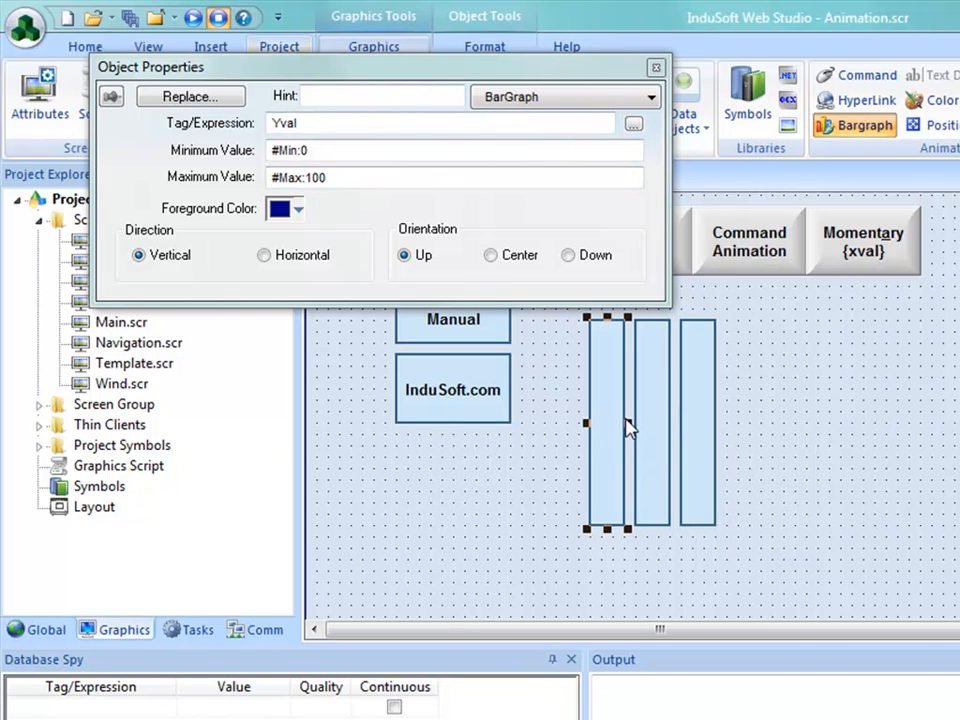
pyautogui.click(645, 405)
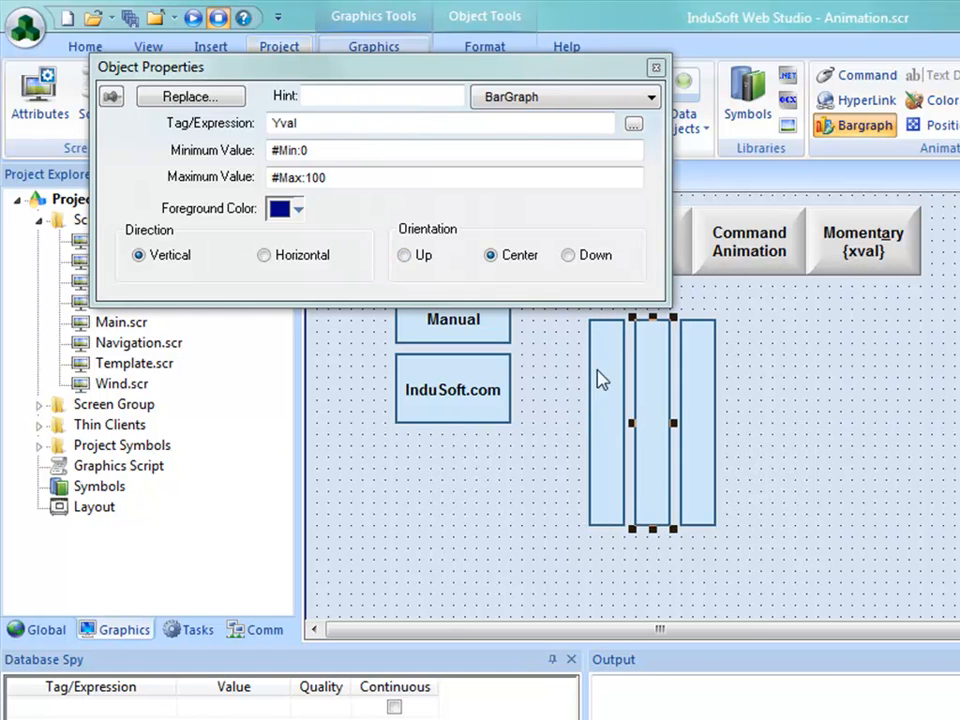
# Set the orientation of the third vertical bargraph rectangle to Down
pyautogui.click(699, 392)
pyautogui.click(568, 255)
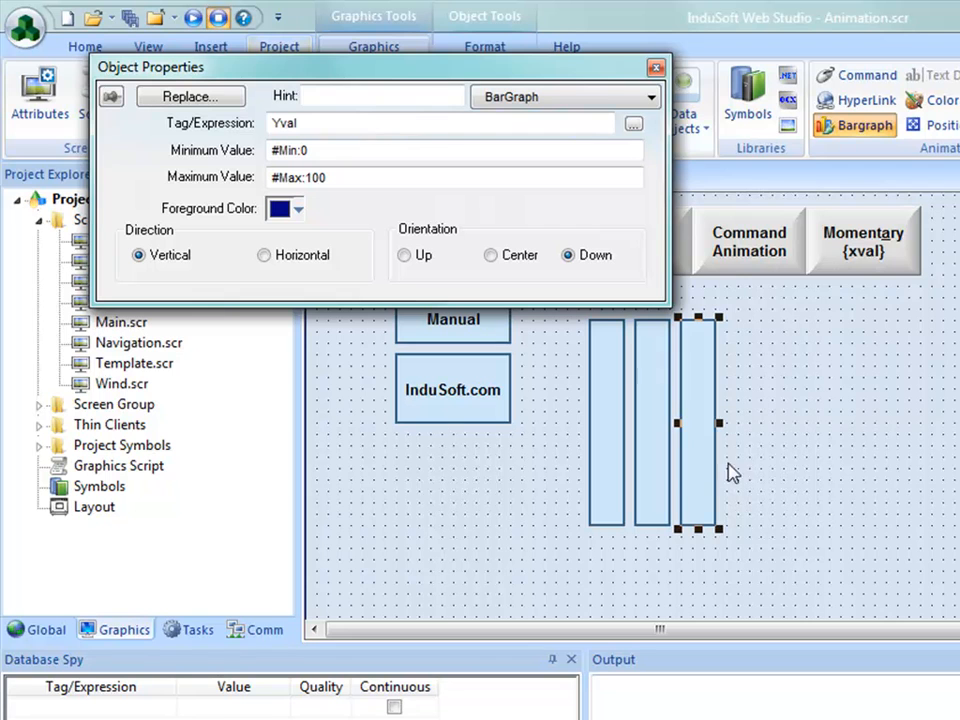
pyautogui.click(707, 443)
# Copy a vertical bargraph to the right, reshape it to about 111 by 31, and set its direction to Horizontal and orientation to Up
pyautogui.moveTo(607, 450); pyautogui.dragTo(784, 381)
pyautogui.moveTo(766, 522); pyautogui.dragTo(878, 333)
pyautogui.moveTo(808, 322); pyautogui.dragTo(806, 333)
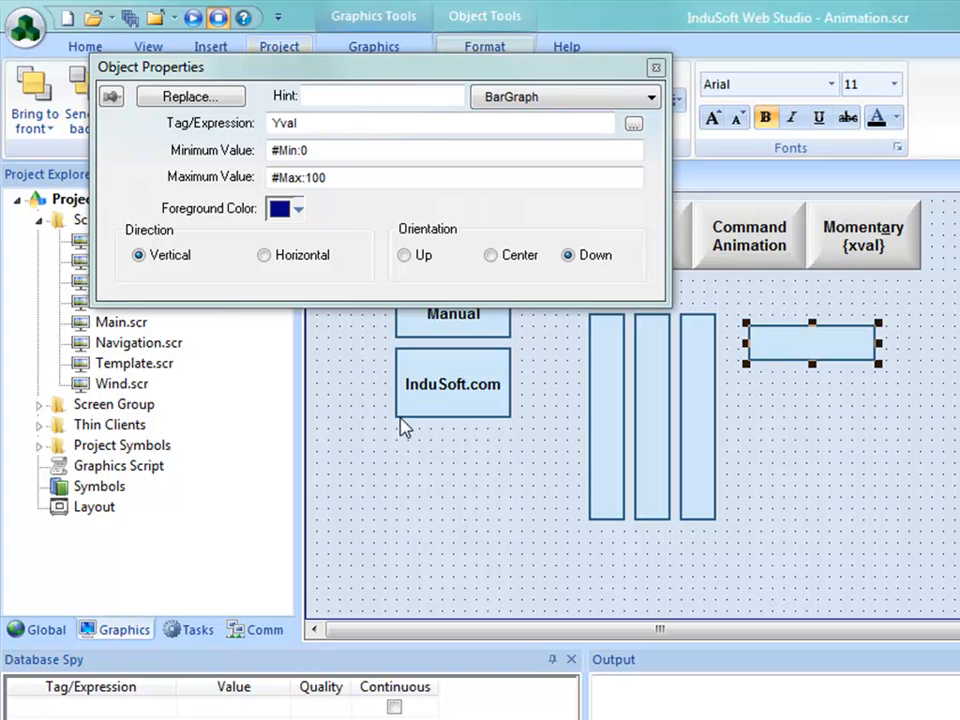
pyautogui.click(264, 255)
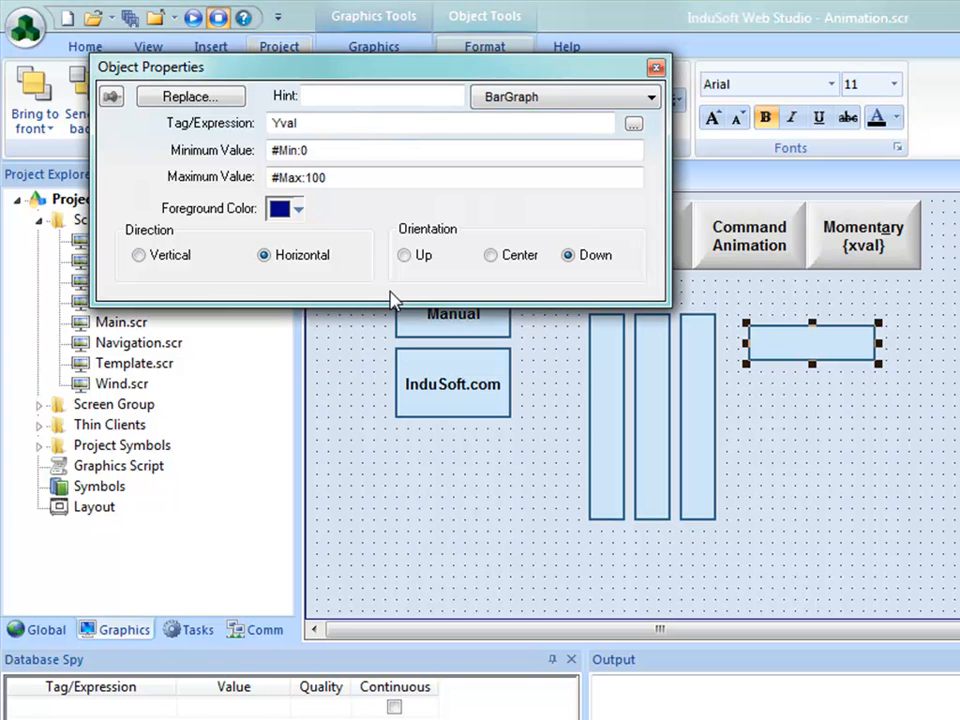
pyautogui.click(405, 256)
# Place two copies of the horizontal bargraph below it, with orientations Center and Down, and close the object properties
pyautogui.moveTo(800, 358); pyautogui.dragTo(800, 405)
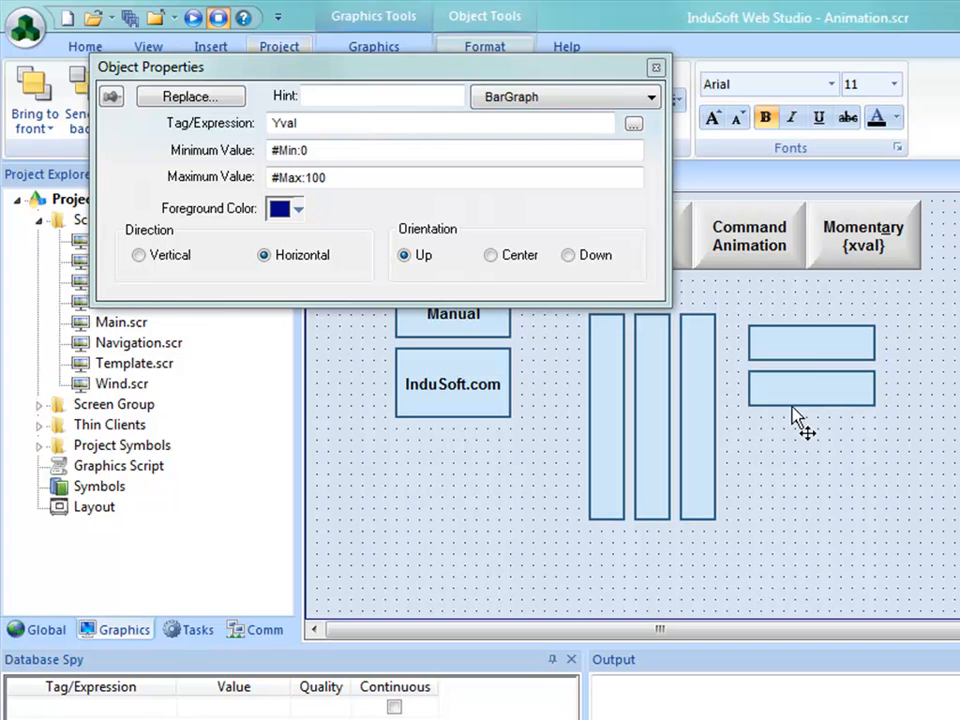
pyautogui.click(490, 255)
pyautogui.moveTo(786, 394); pyautogui.dragTo(789, 466)
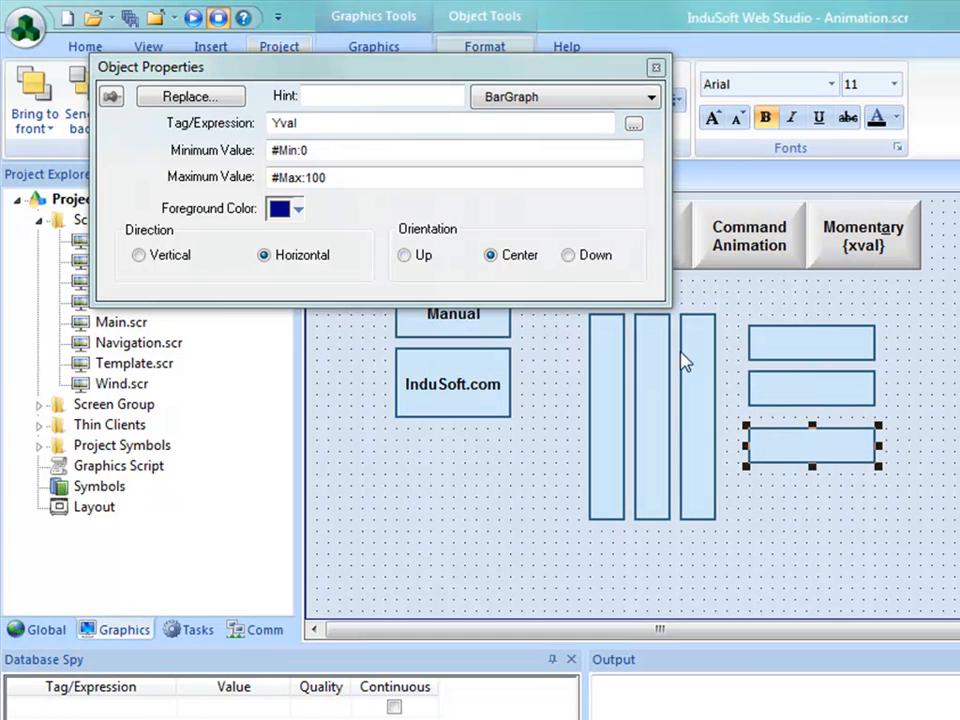
pyautogui.click(568, 255)
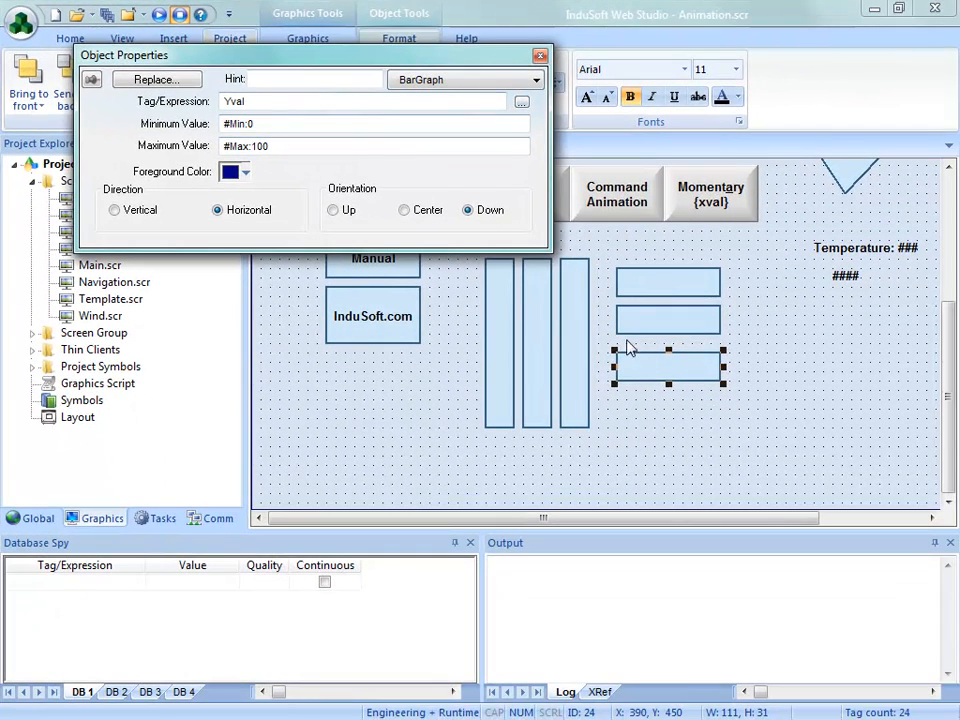
pyautogui.click(794, 443)
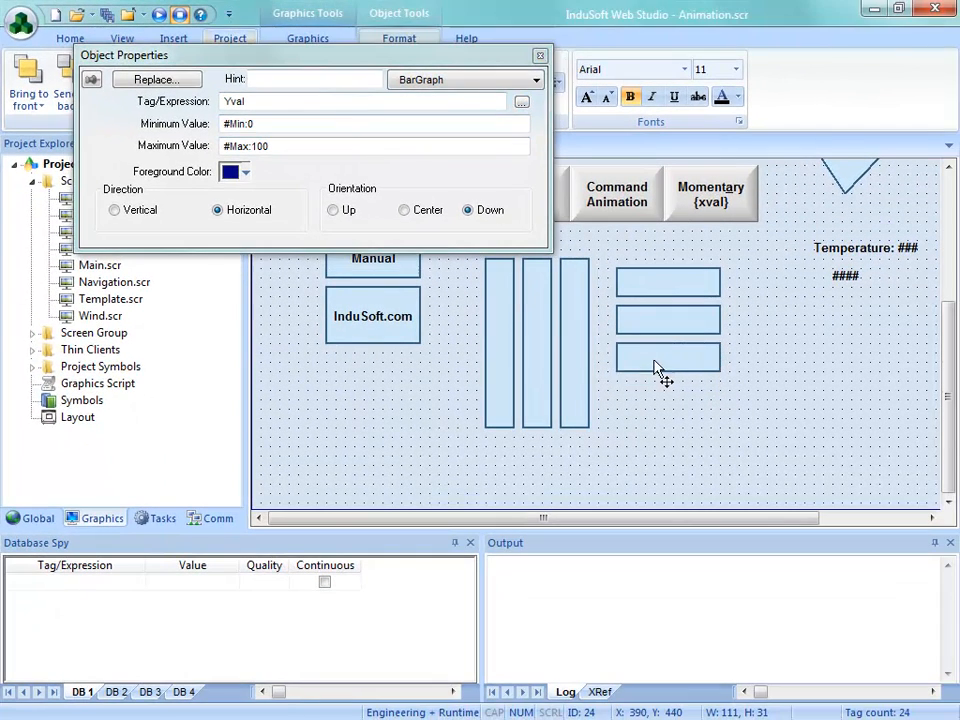
pyautogui.click(540, 55)
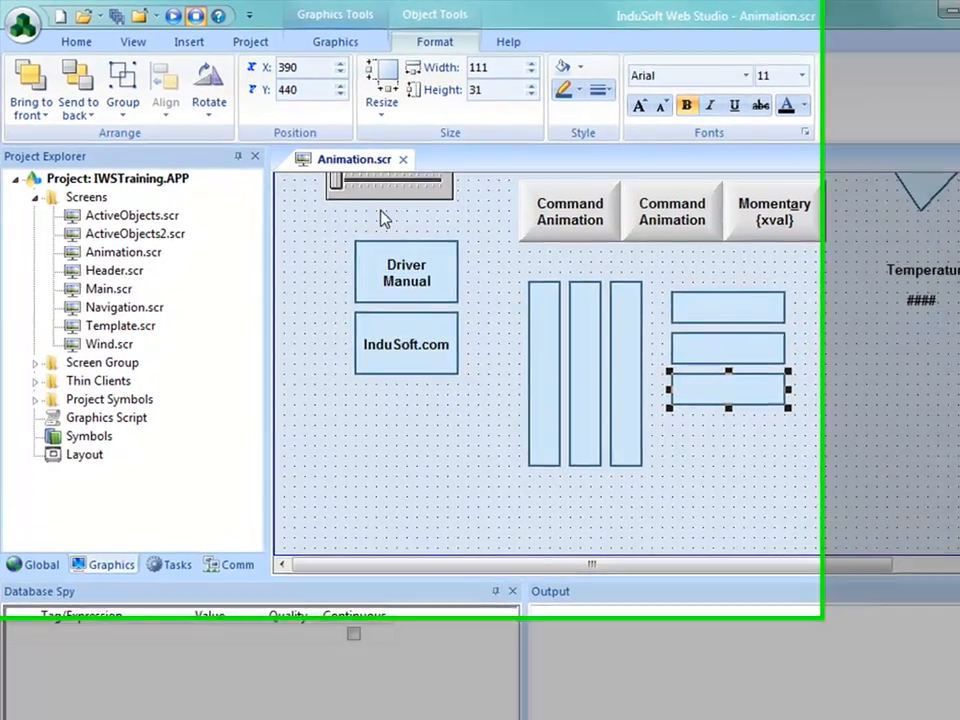
# Save and close Animation.scr and run the project on its Animation screen
pyautogui.click(393, 155)
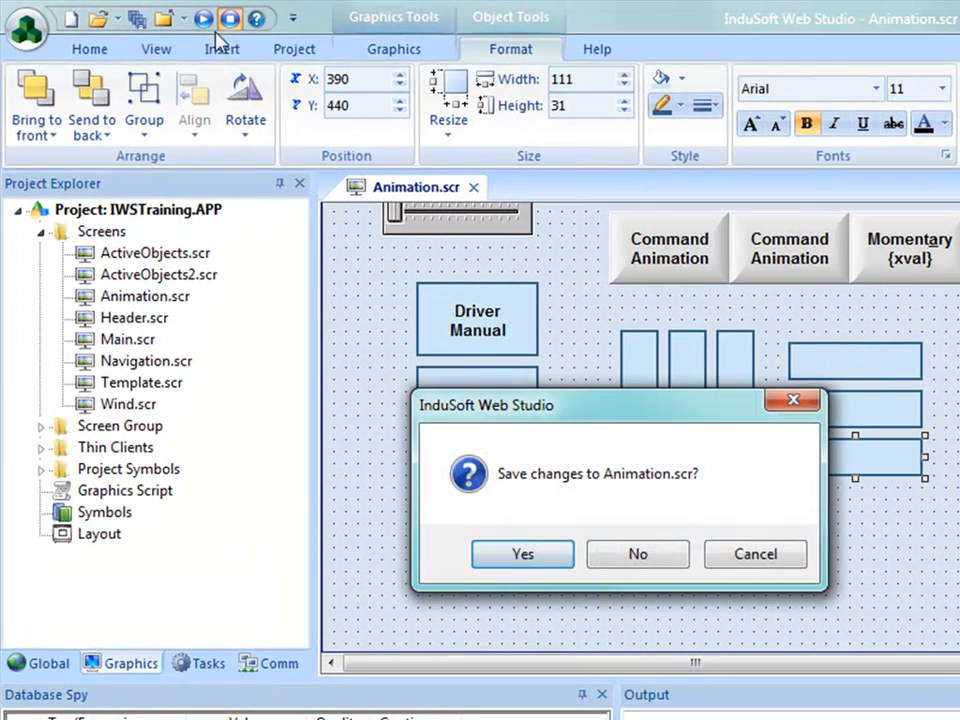
pyautogui.click(500, 556)
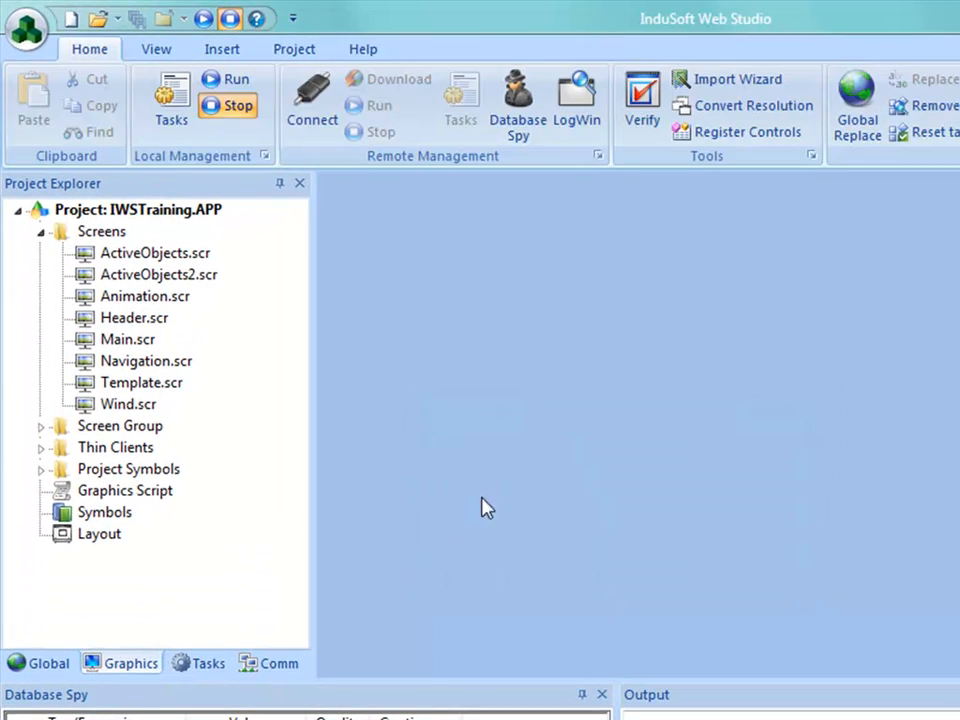
pyautogui.click(237, 80)
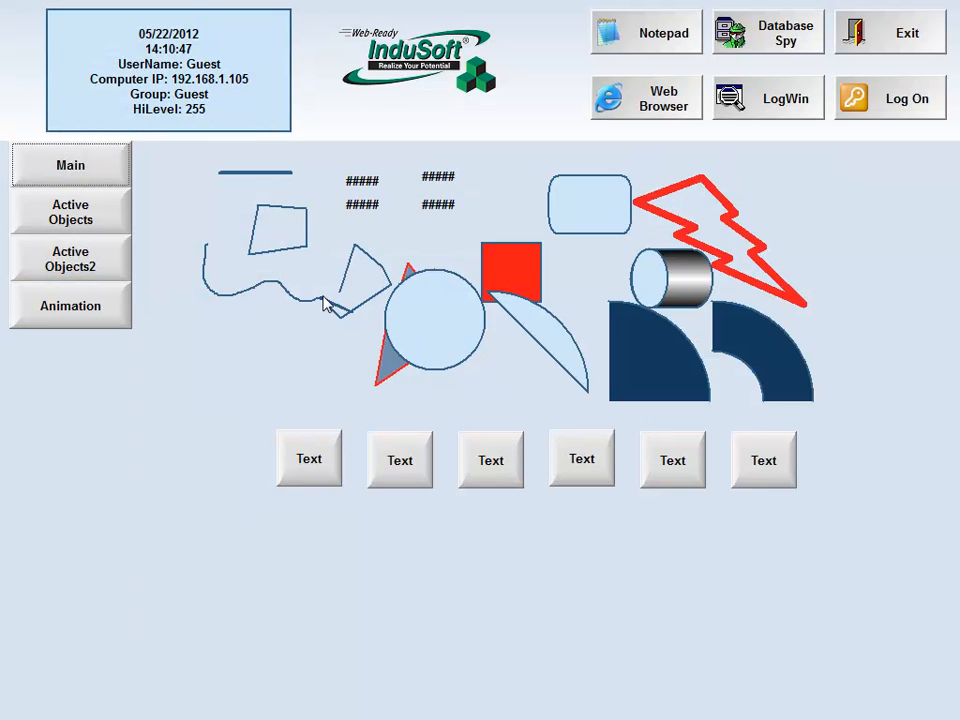
pyautogui.click(121, 311)
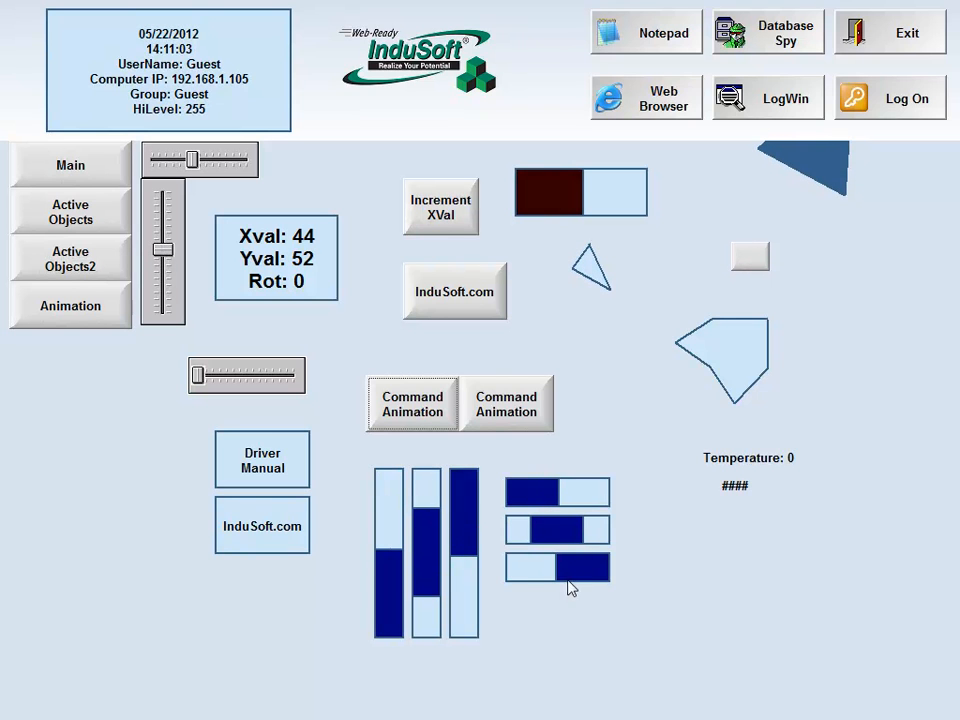
# Exit the running application and reopen Animation.scr at the bargraph rectangles
pyautogui.click(890, 33)
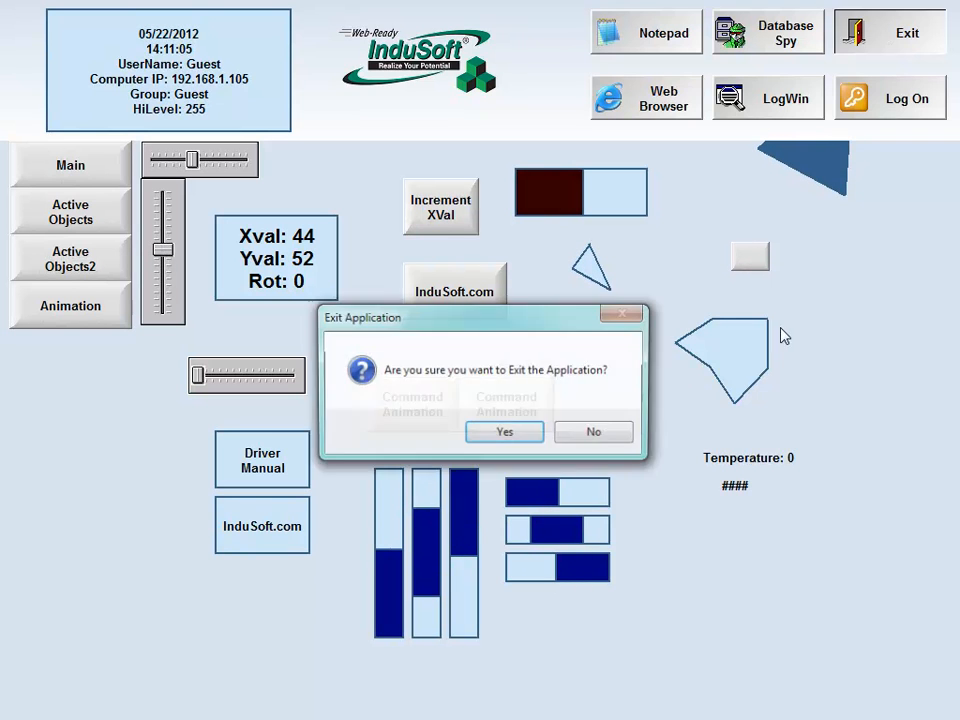
pyautogui.click(506, 431)
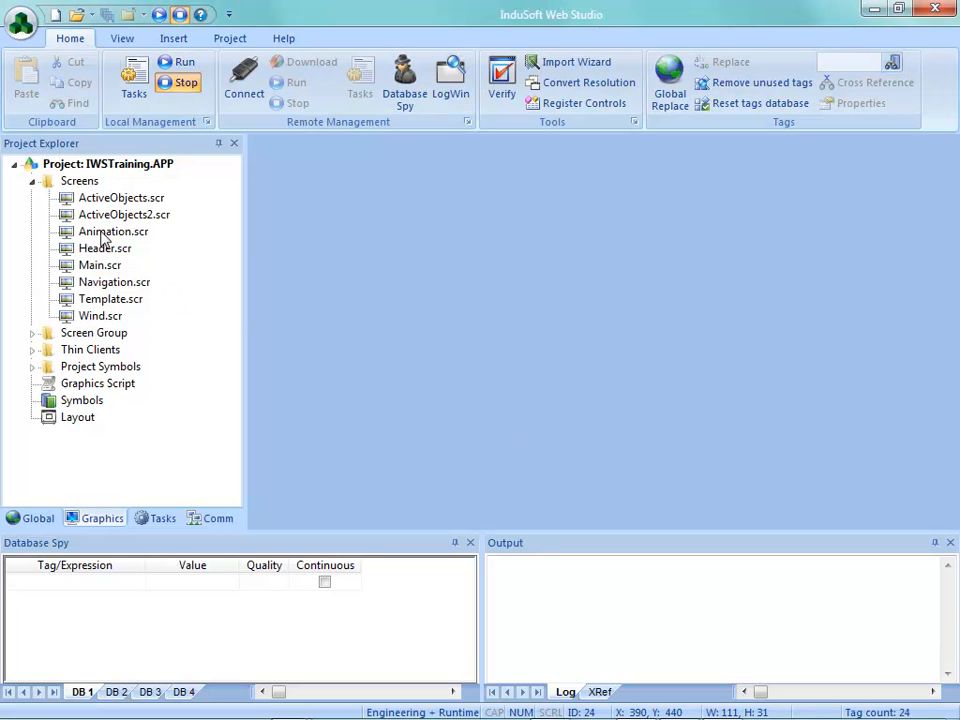
pyautogui.doubleClick(102, 232)
pyautogui.click(948, 480)
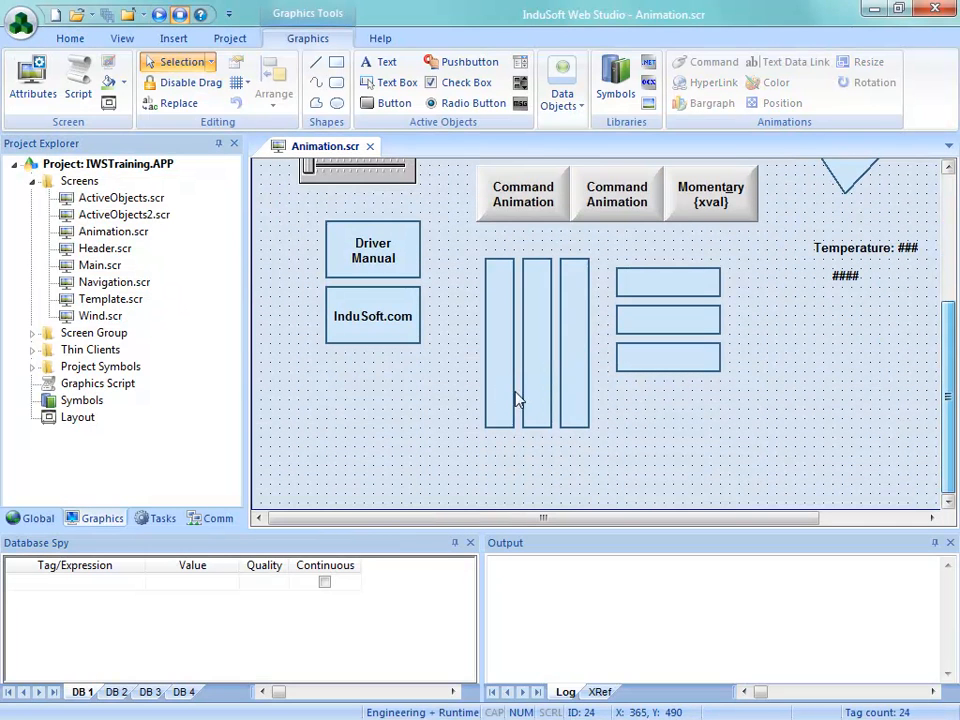
# Review the BarGraph and Rectangle properties of the first vertical bargraph
pyautogui.doubleClick(497, 381)
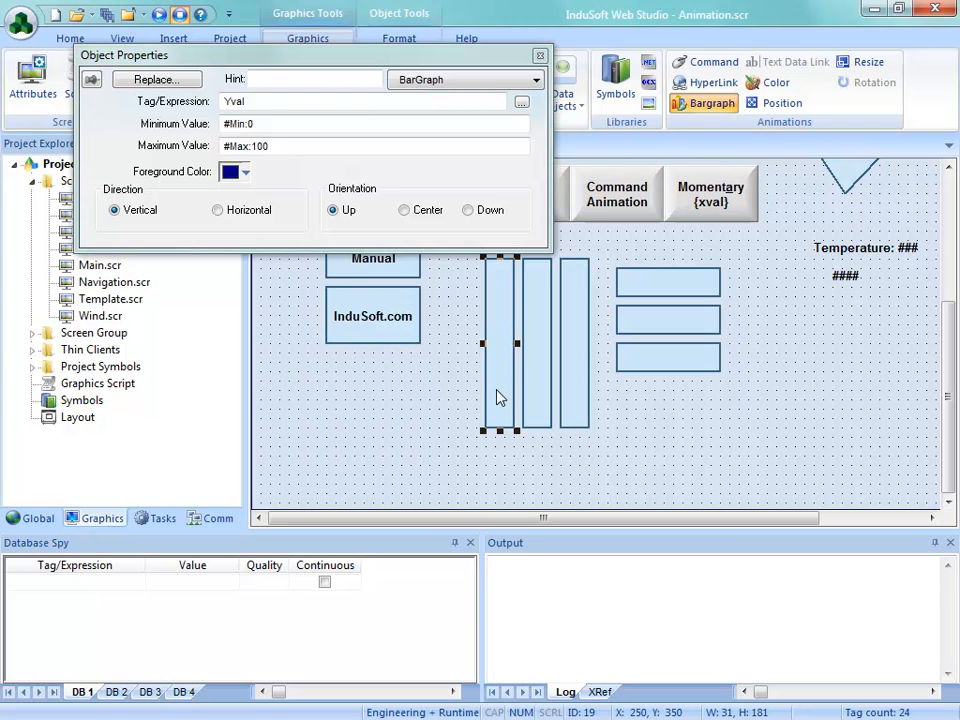
pyautogui.click(401, 80)
pyautogui.click(400, 96)
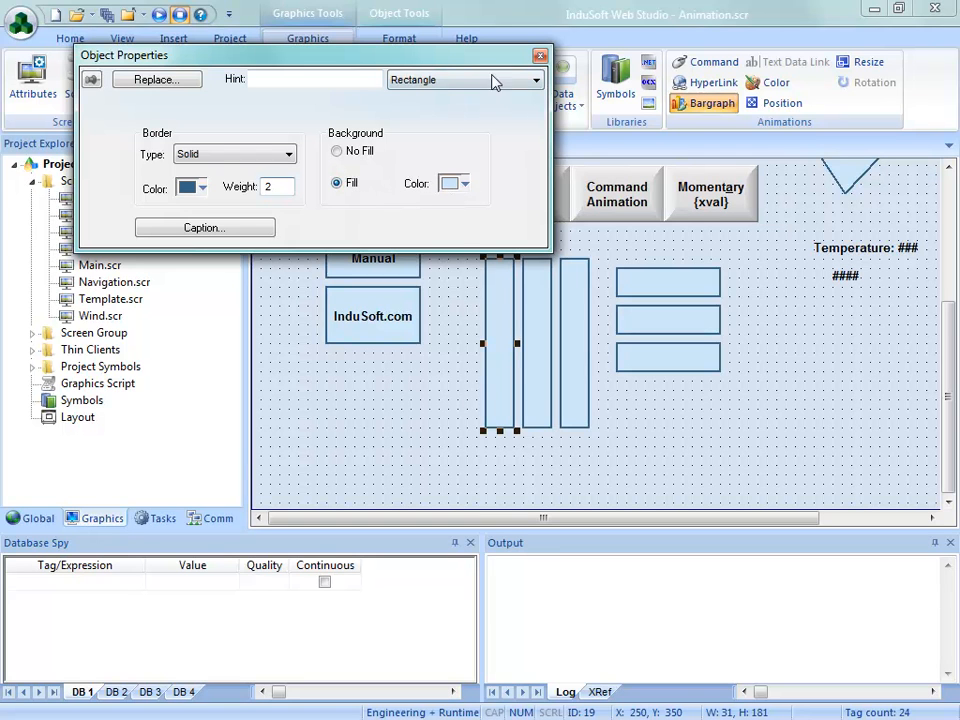
pyautogui.click(540, 57)
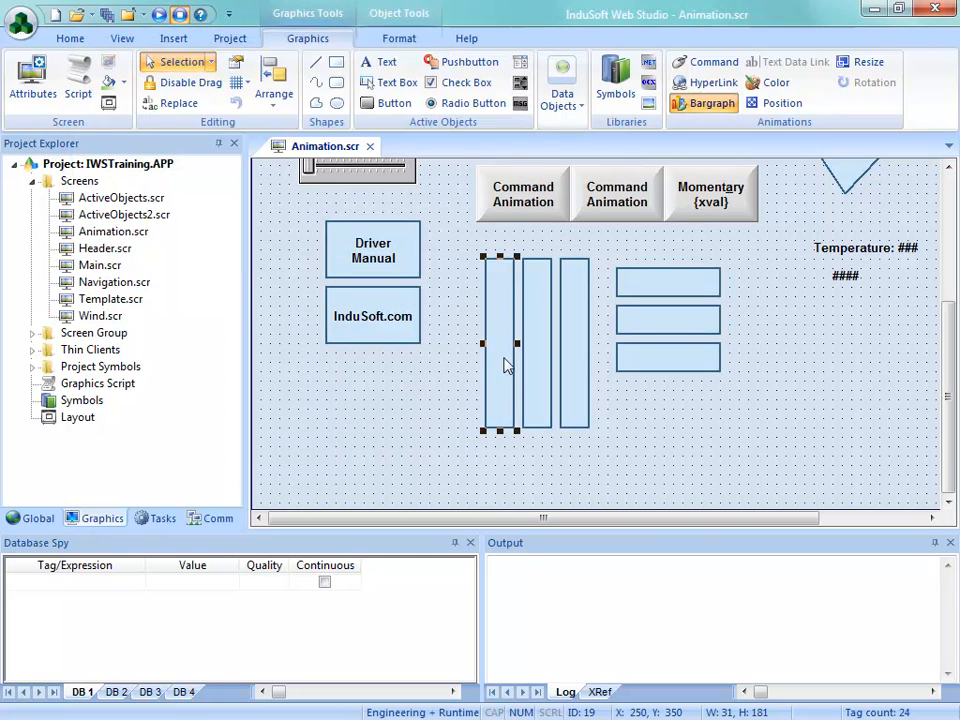
# Copy the first vertical bargraph to the right of the horizontal ones and add a Color animation with limit expression Yval
pyautogui.moveTo(499, 392); pyautogui.dragTo(767, 407)
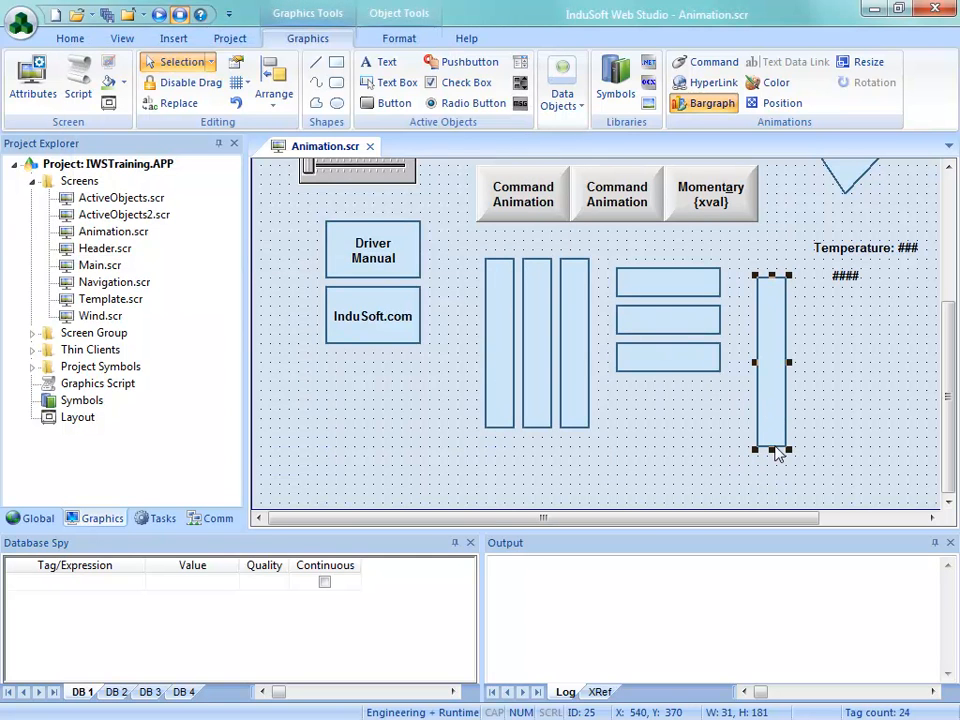
pyautogui.click(772, 83)
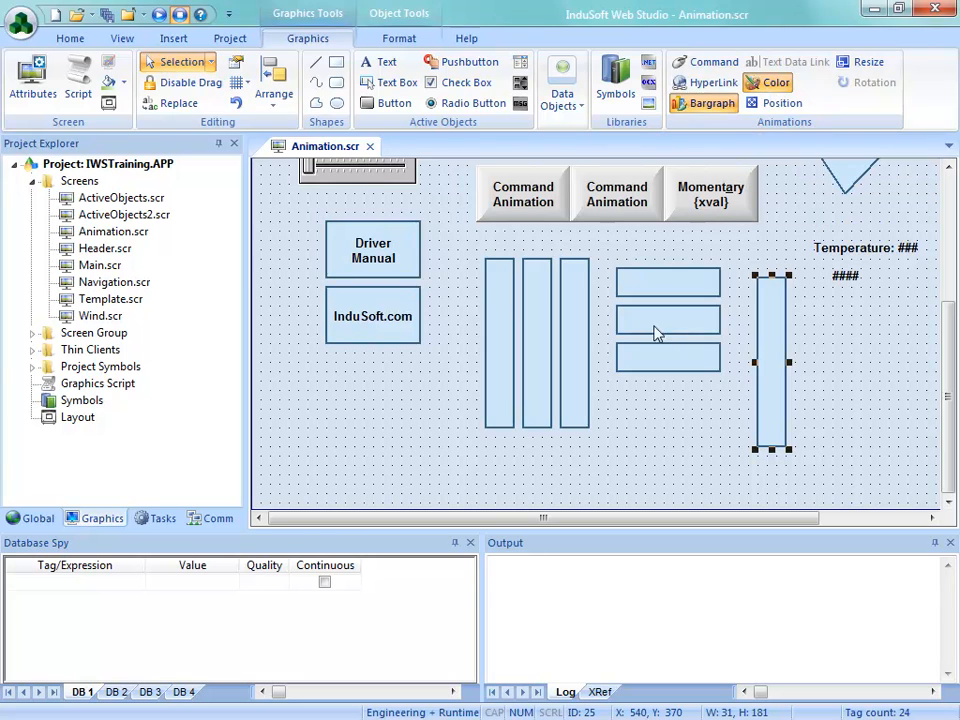
pyautogui.doubleClick(770, 411)
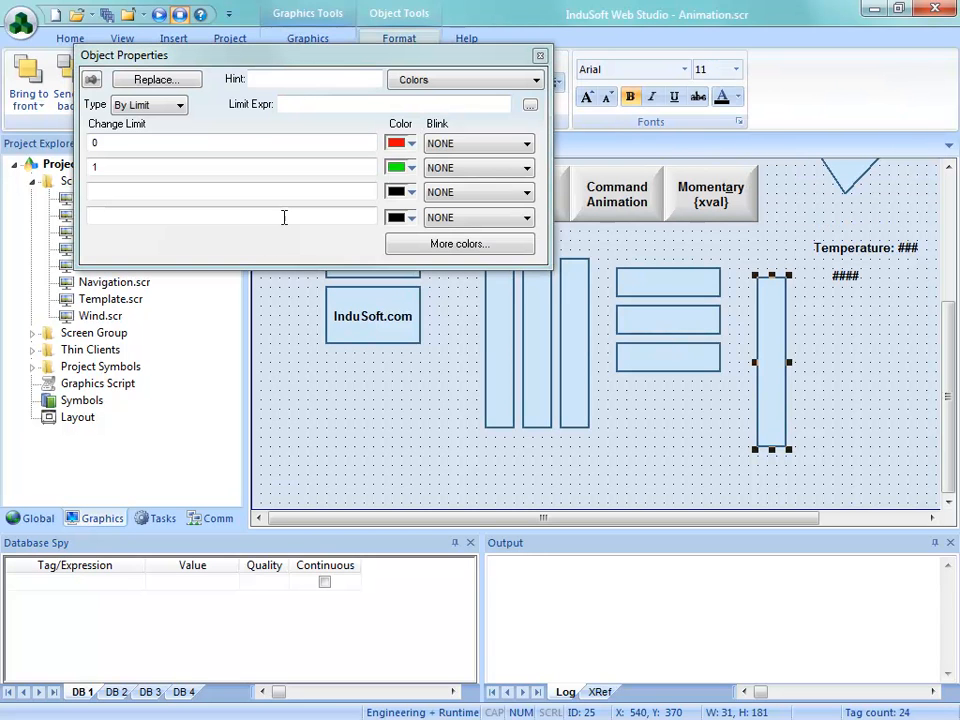
pyautogui.click(298, 105)
pyautogui.write('Yval')
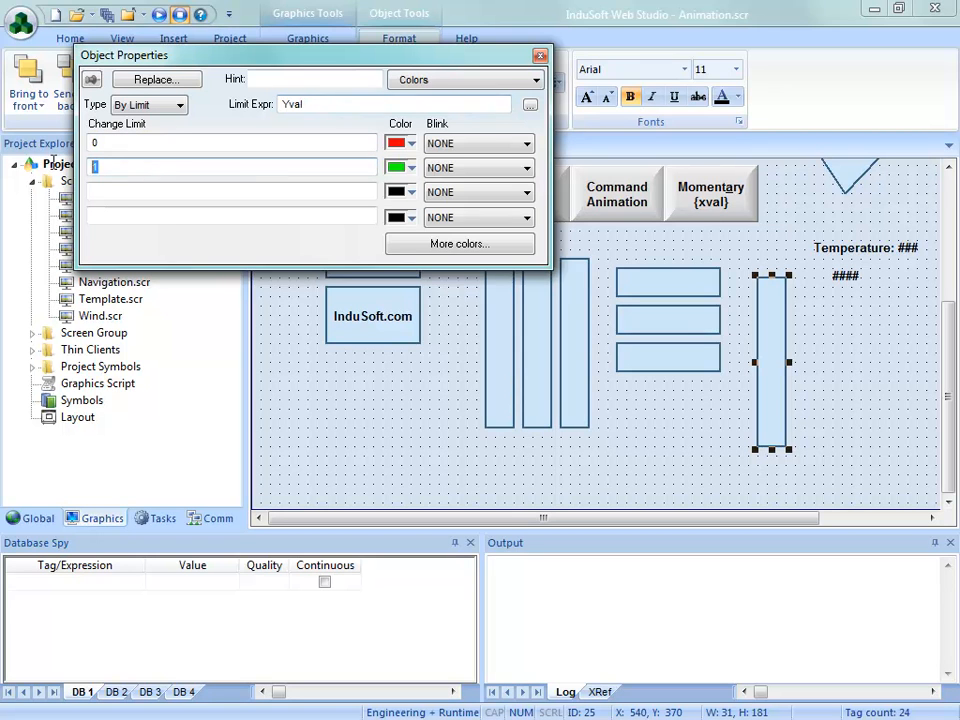
# Set the second and third change limits to 33 and 66, and color the 0, 33 and 66 limits green, yellow and red
pyautogui.click(114, 190)
pyautogui.write('66')
pyautogui.click(411, 145)
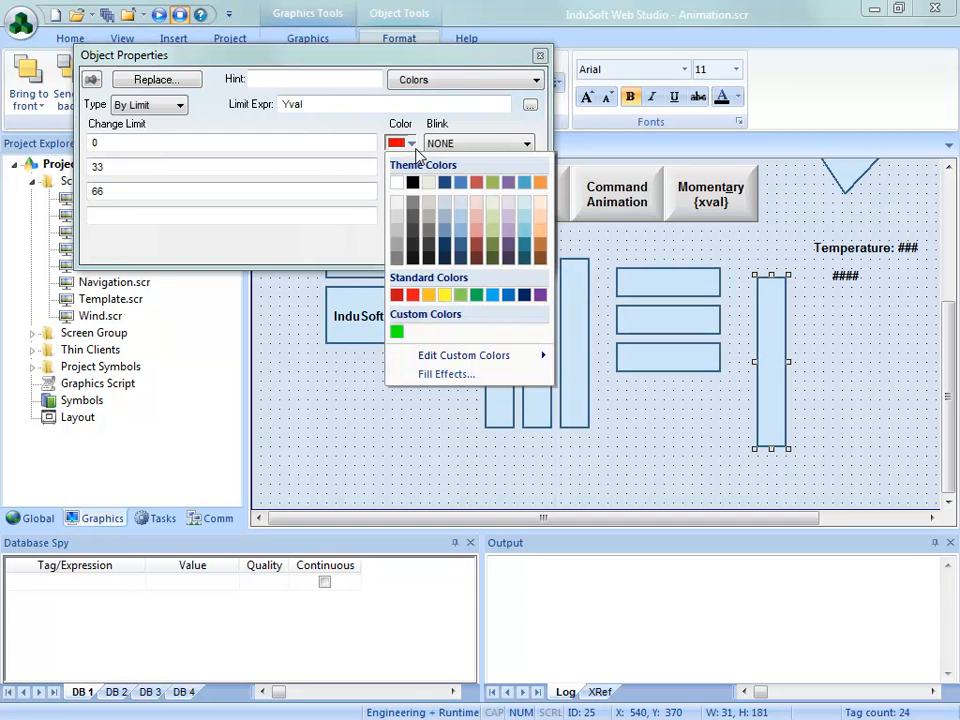
pyautogui.click(397, 334)
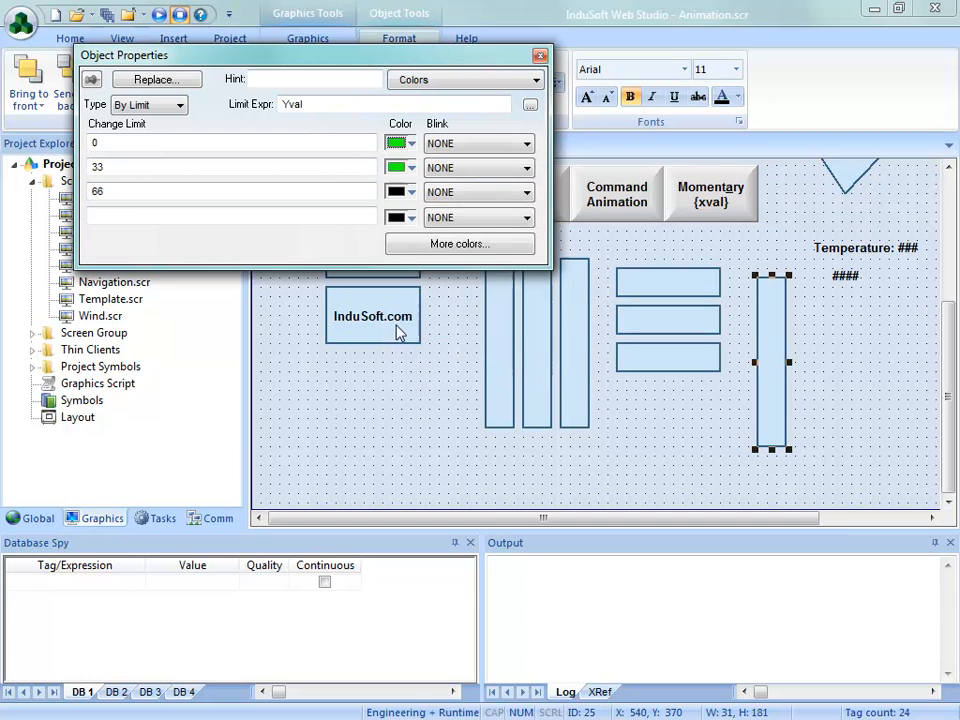
pyautogui.click(410, 168)
pyautogui.click(444, 318)
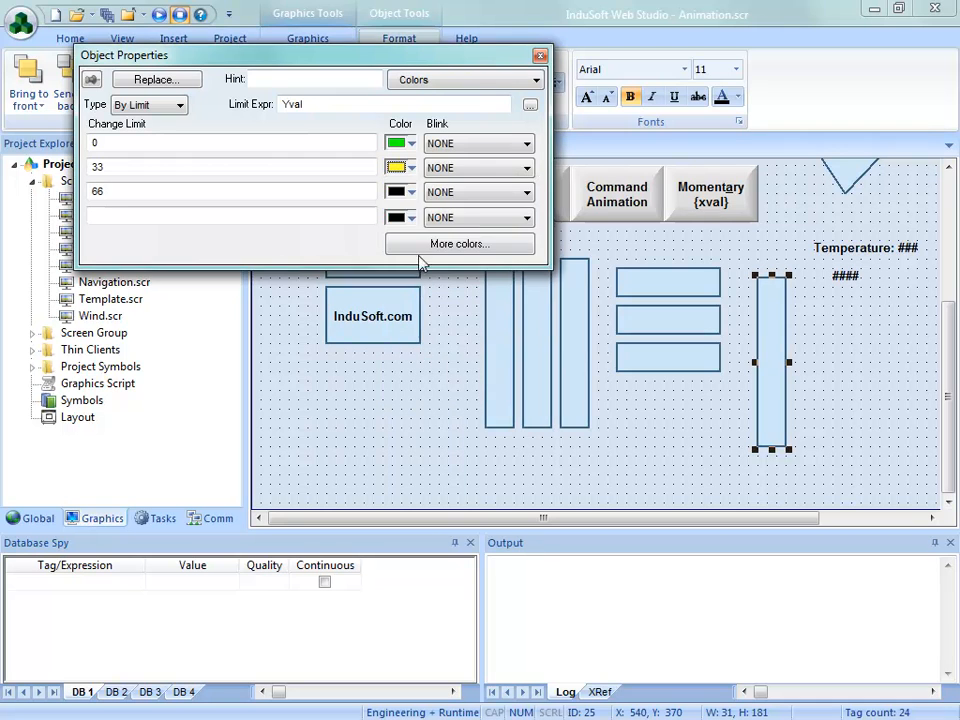
pyautogui.click(411, 193)
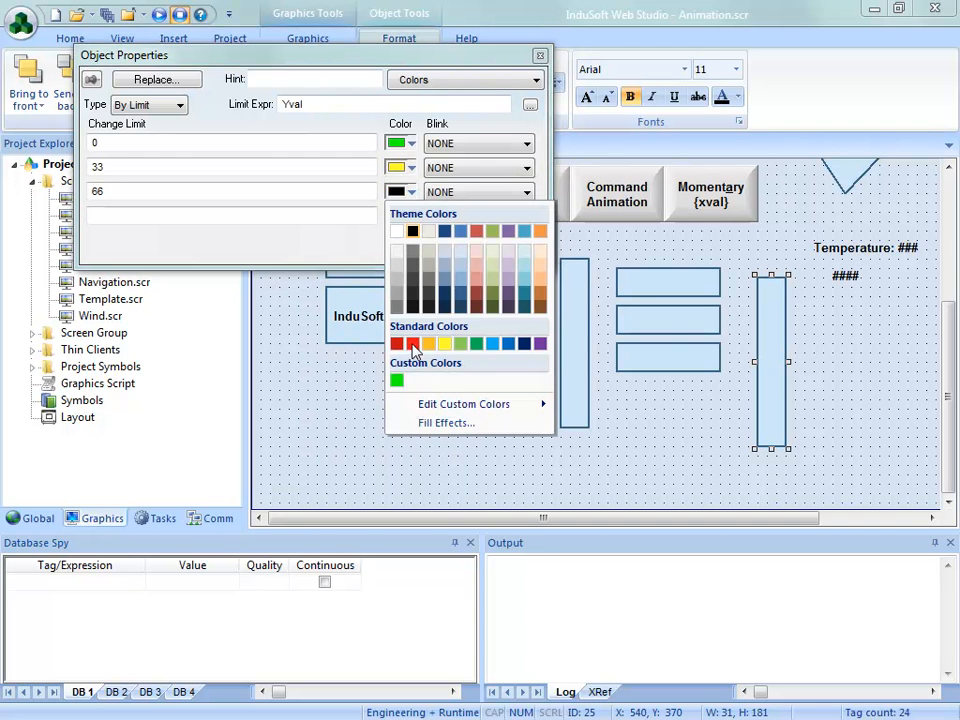
pyautogui.click(412, 344)
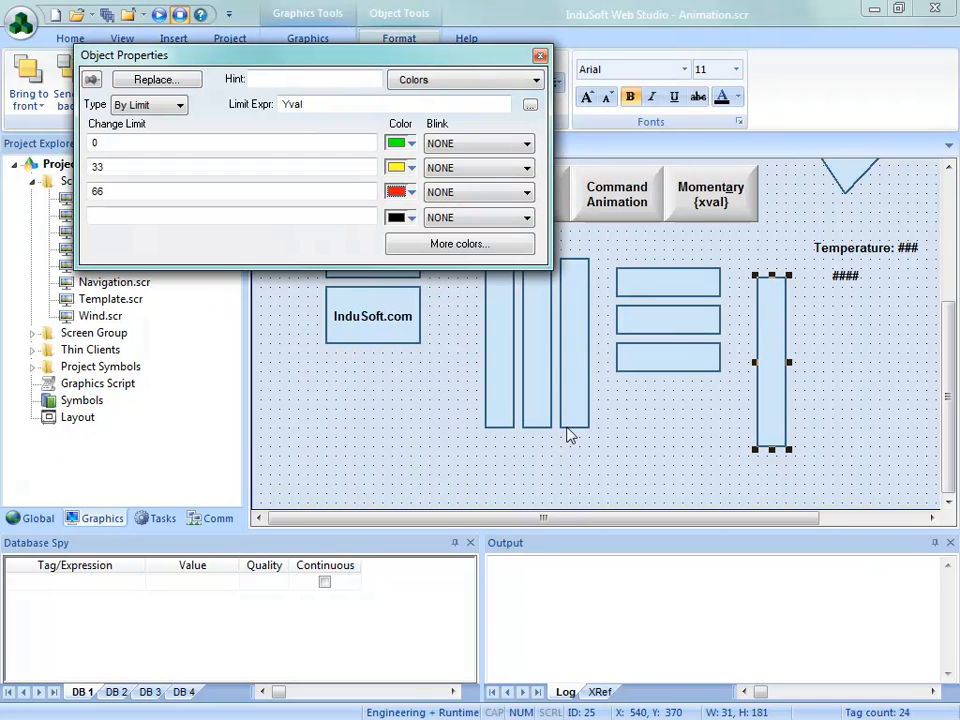
pyautogui.click(540, 55)
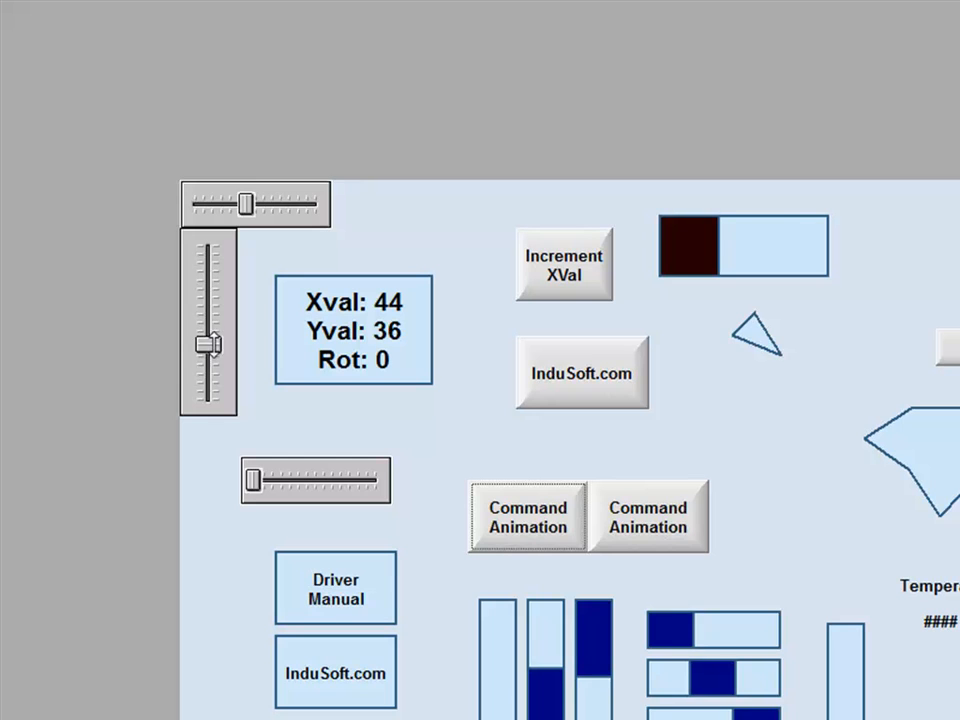
# Vary Yval with the vertical slider in the running Animation screen to test the color-changing bargraph
pyautogui.moveTo(216, 327); pyautogui.dragTo(232, 311)
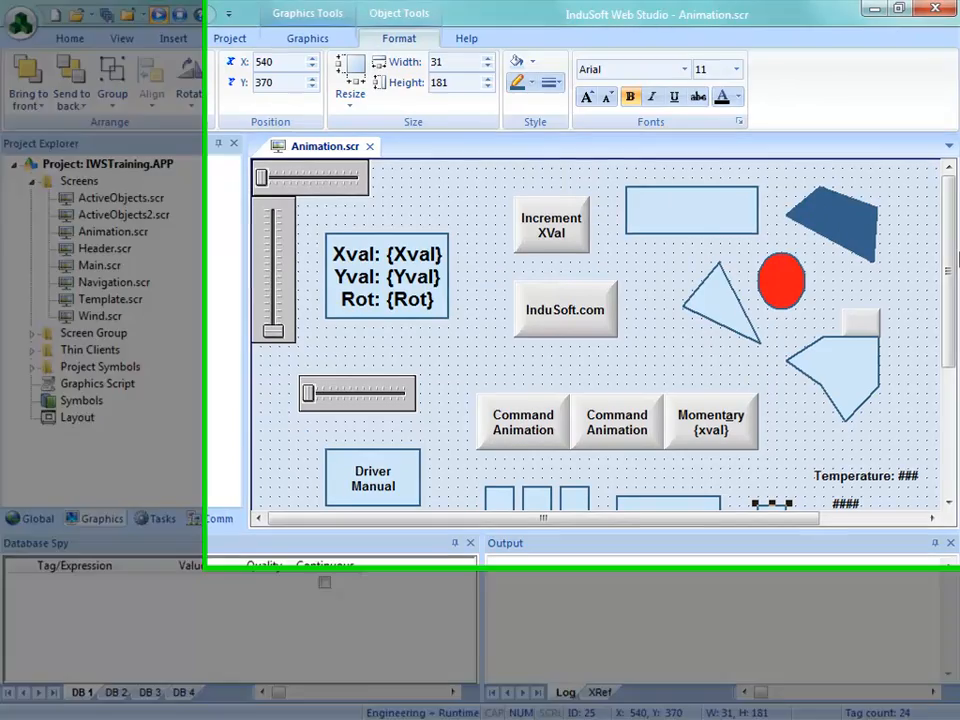
# Copy the color-changing bargraph just to its right and shorten the copy from its upper edge to about 31 by 51
pyautogui.moveTo(955, 258); pyautogui.dragTo(943, 398)
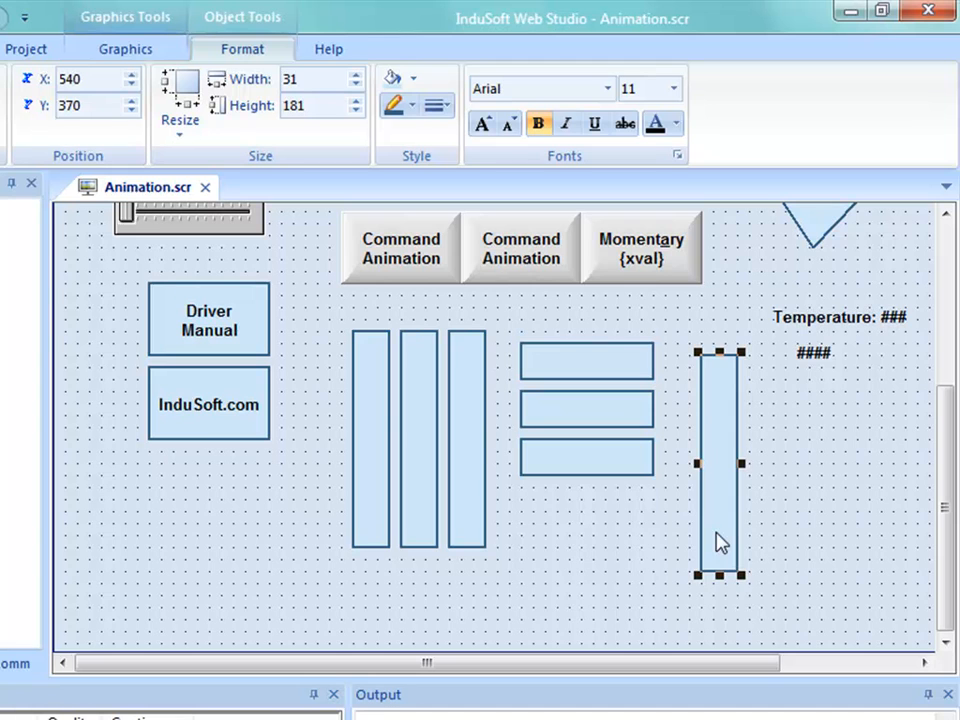
pyautogui.moveTo(726, 512); pyautogui.dragTo(786, 512)
pyautogui.moveTo(780, 352); pyautogui.dragTo(778, 507)
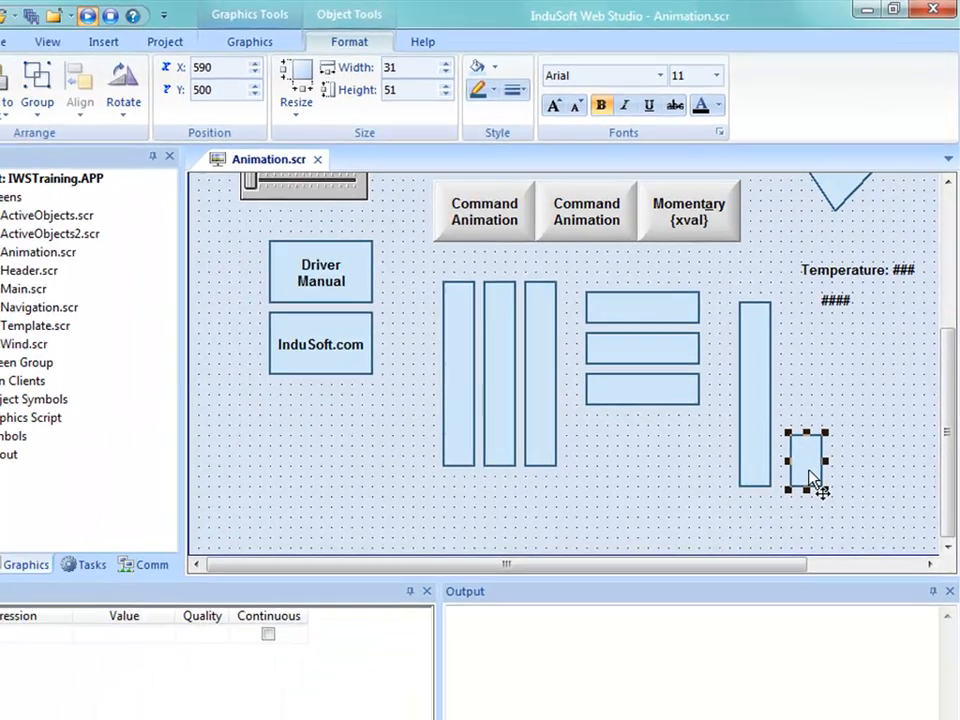
# Remove the Color animation from the short rectangle and set its bargraph foreground color to green
pyautogui.doubleClick(788, 560)
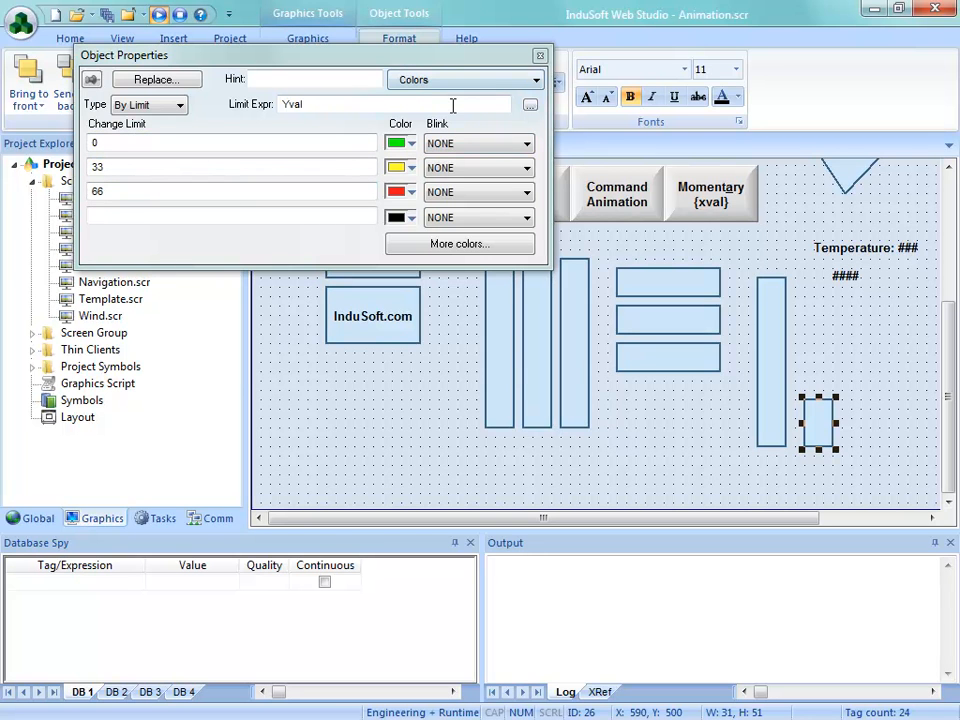
pyautogui.moveTo(352, 57); pyautogui.dragTo(336, 162)
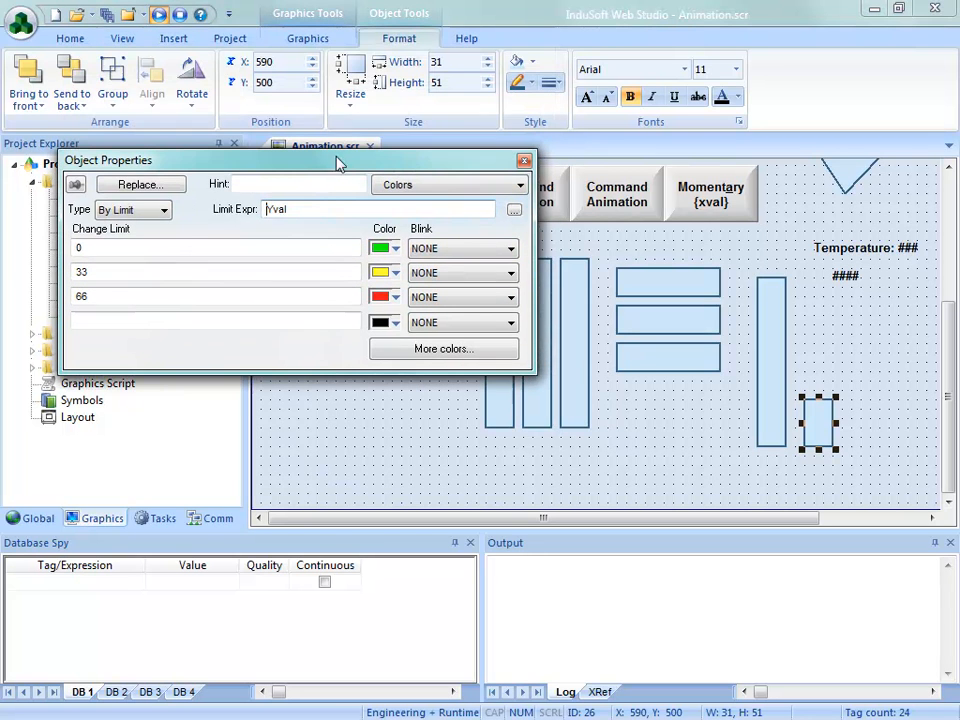
pyautogui.click(324, 44)
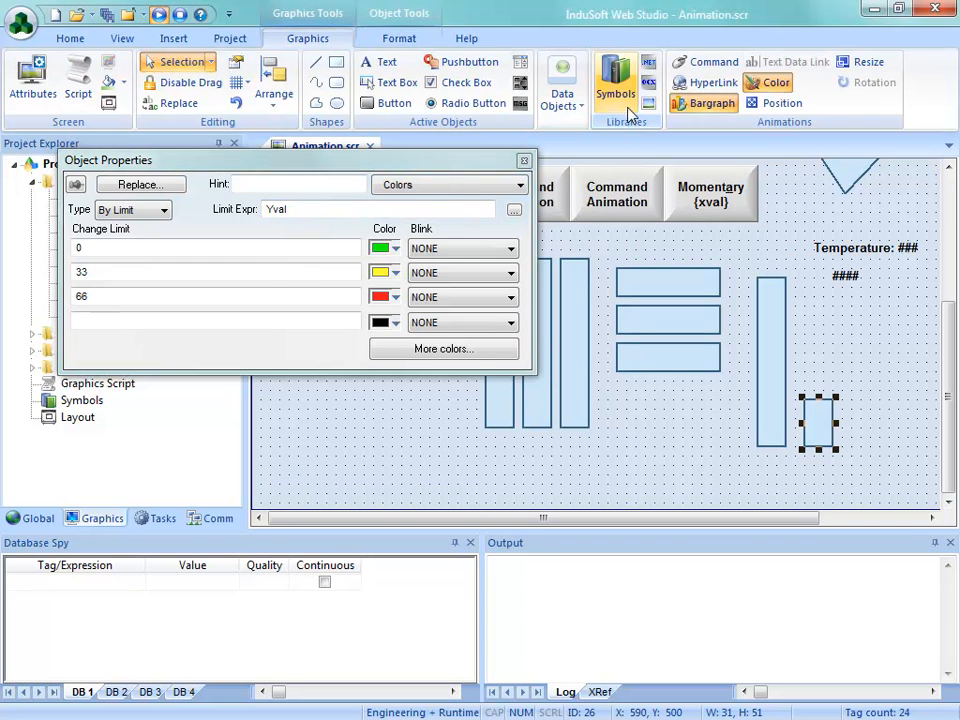
pyautogui.click(776, 86)
pyautogui.click(229, 279)
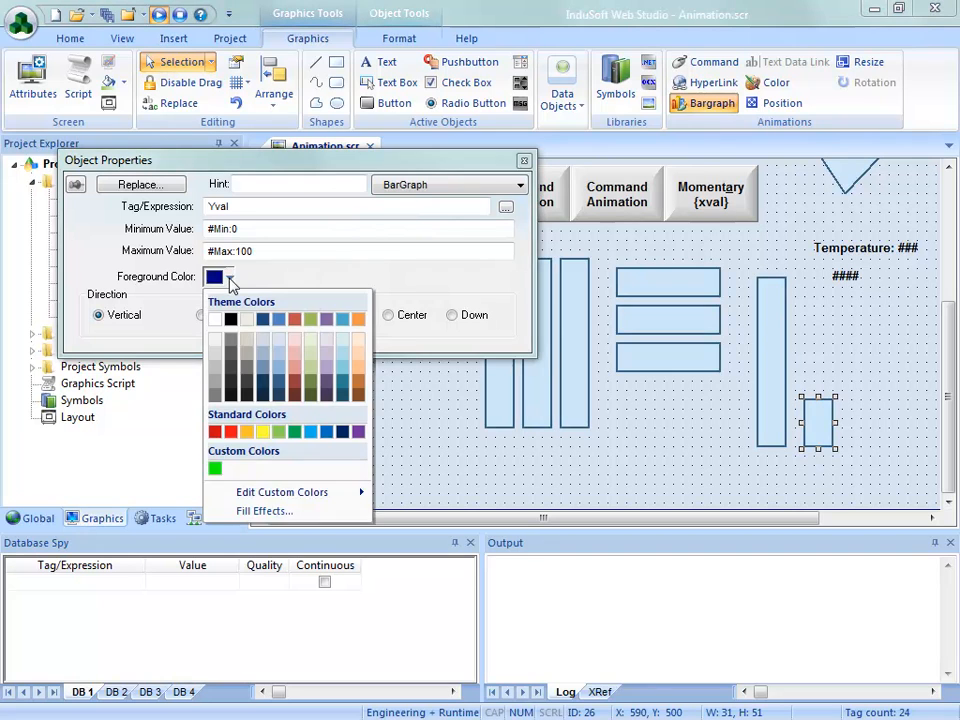
pyautogui.click(215, 468)
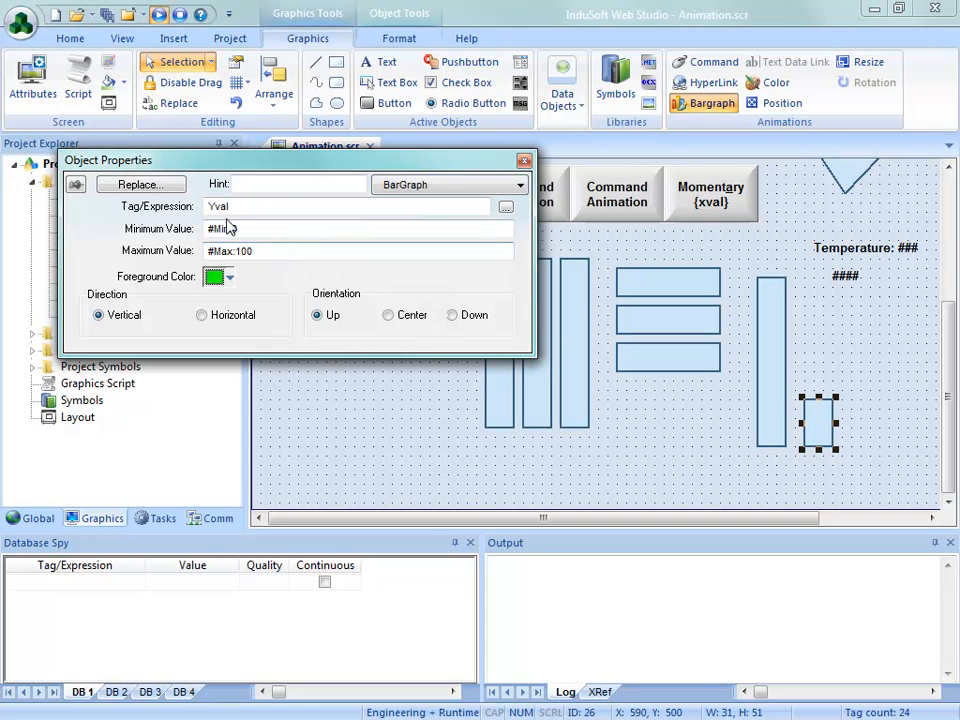
# Set the short green bargraph's maximum value to 33 and place a copy of it directly above
pyautogui.moveTo(261, 251); pyautogui.dragTo(171, 254)
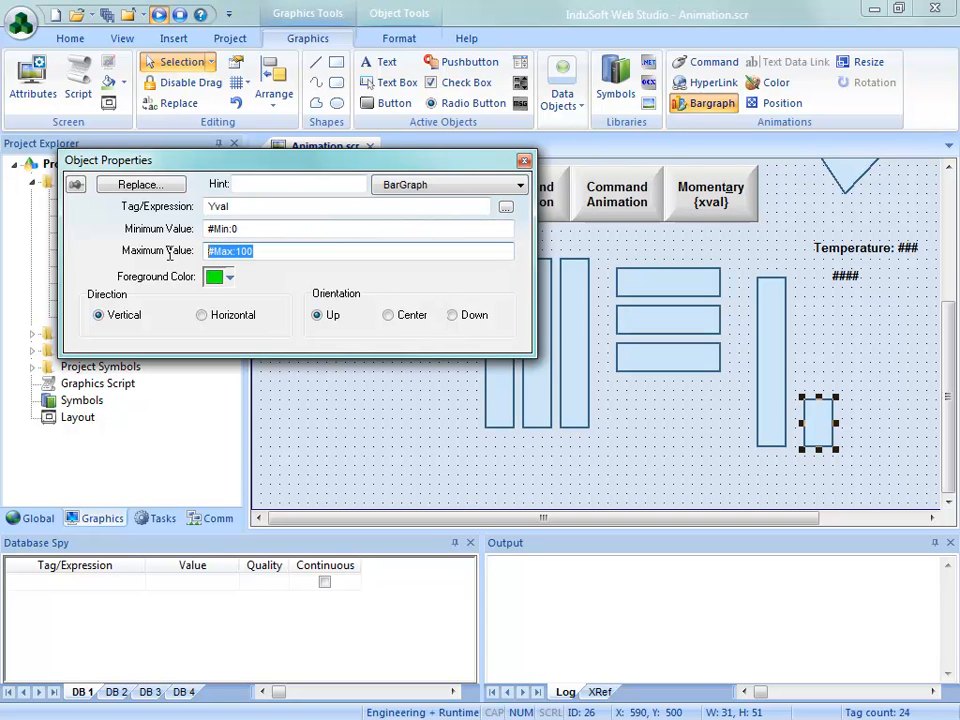
pyautogui.write('33')
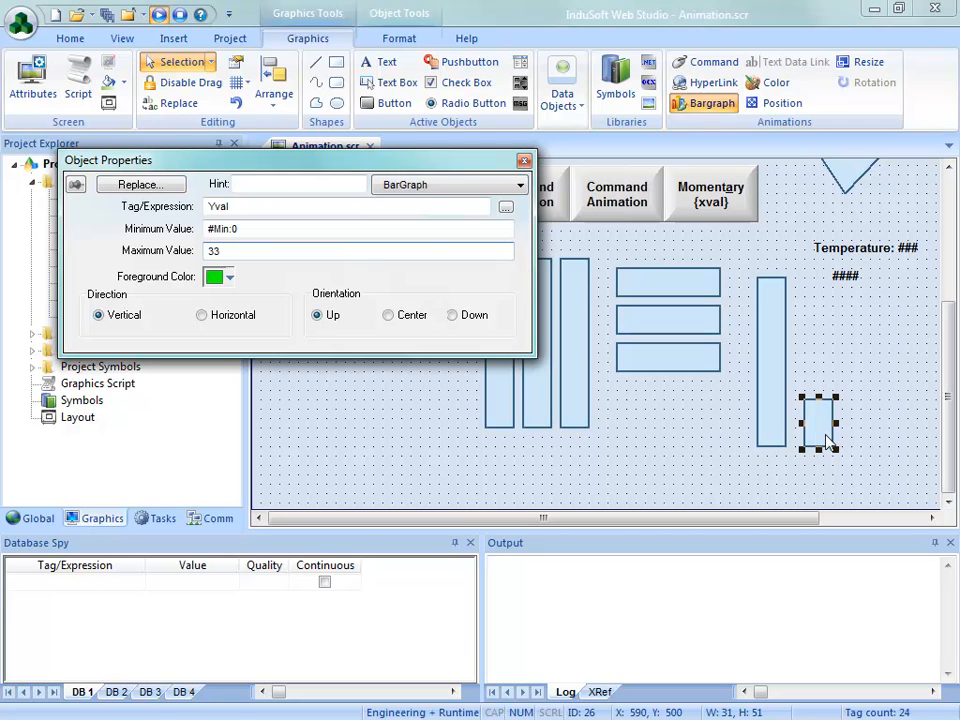
pyautogui.keyDown('ctrl'); pyautogui.moveTo(826, 442); pyautogui.dragTo(831, 392); pyautogui.keyUp('ctrl')
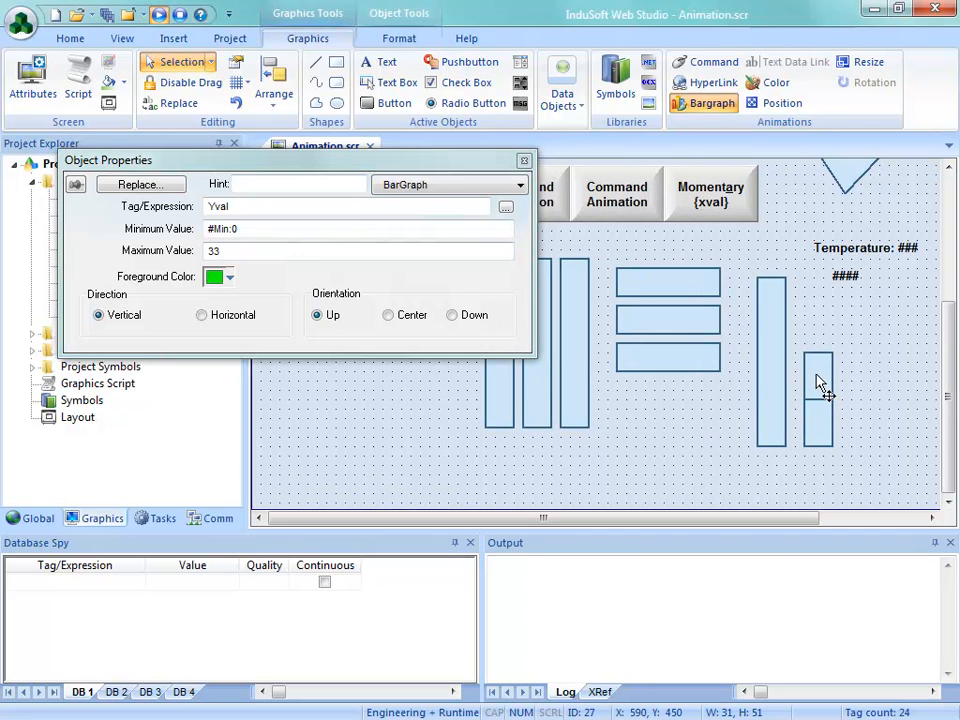
# Set the copied segment's bargraph range to 34 through 66 and its foreground color to yellow
pyautogui.click(242, 229)
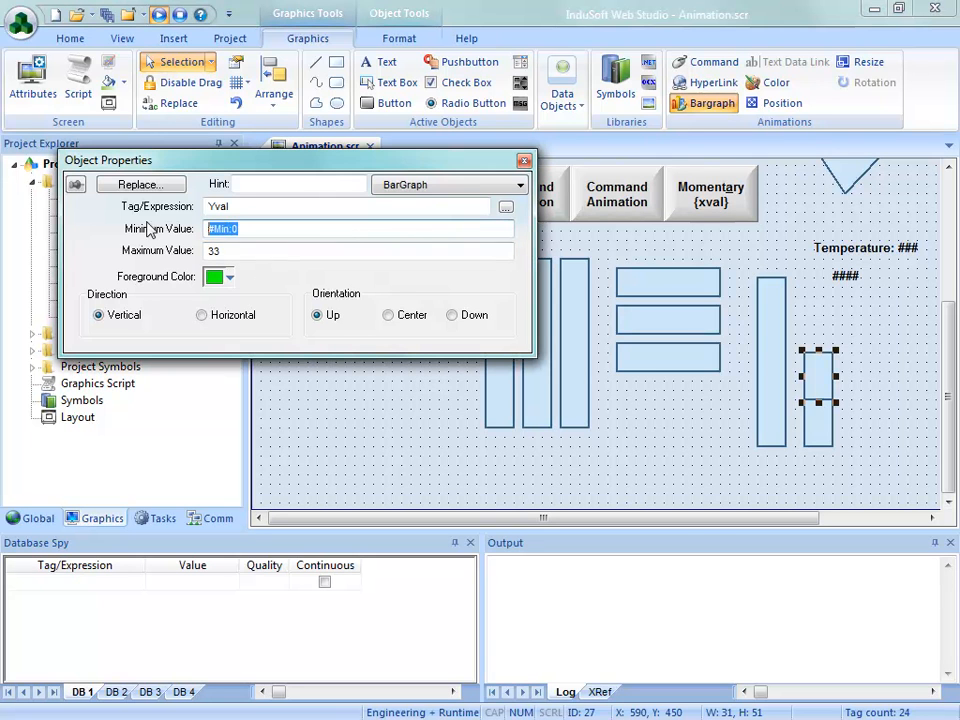
pyautogui.write('34')
pyautogui.press('Tab')
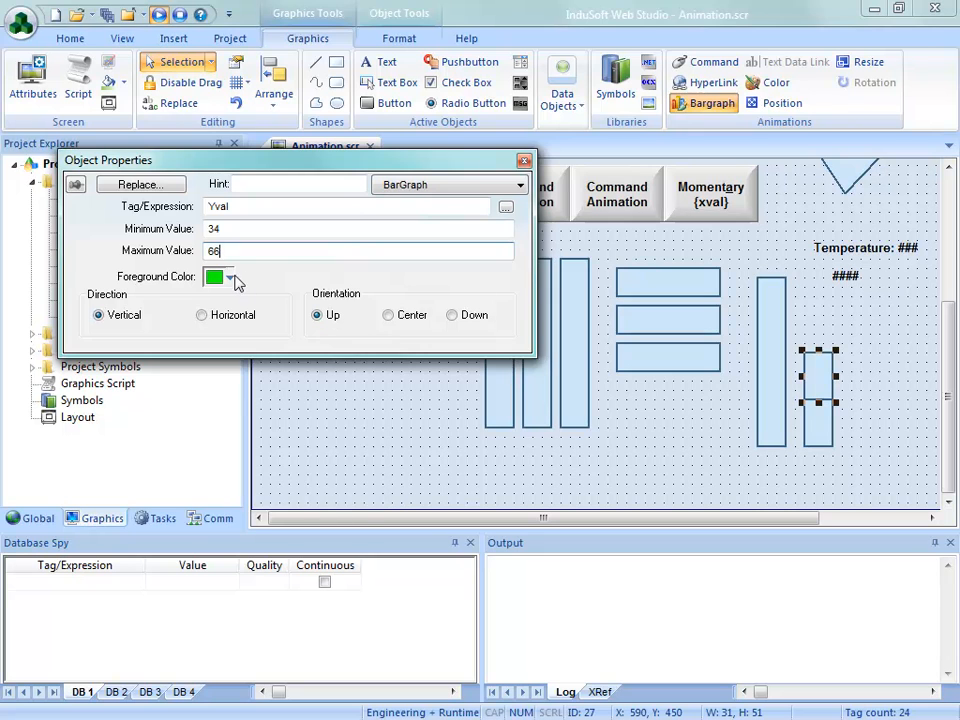
pyautogui.click(230, 278)
pyautogui.click(263, 432)
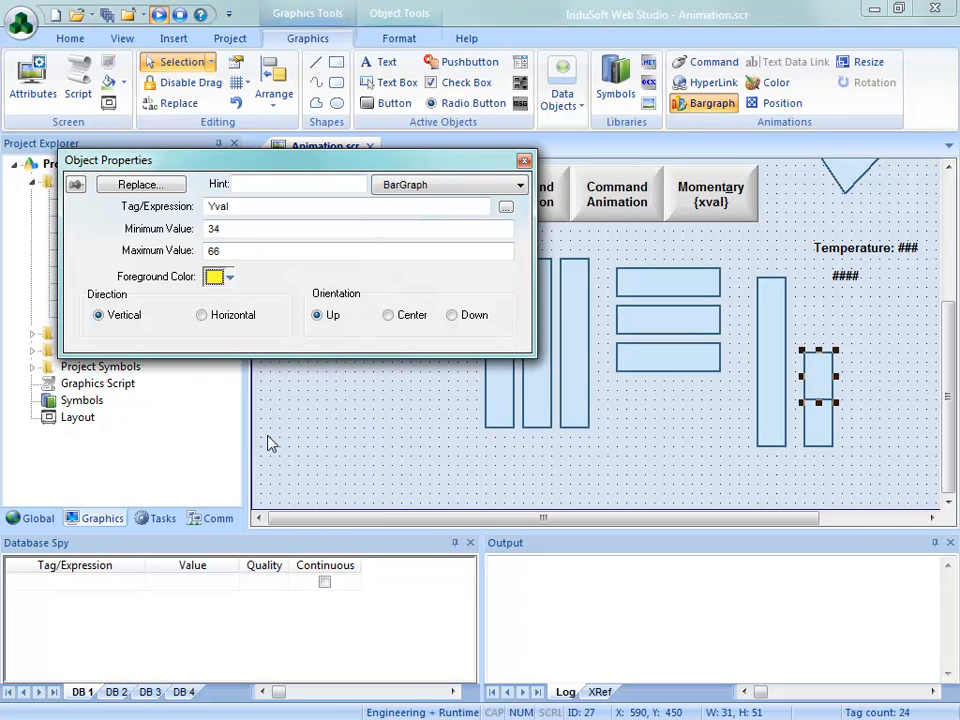
# Copy the yellow segment directly above itself and set the new bargraph's range to 67 through 100
pyautogui.moveTo(829, 384); pyautogui.dragTo(829, 348)
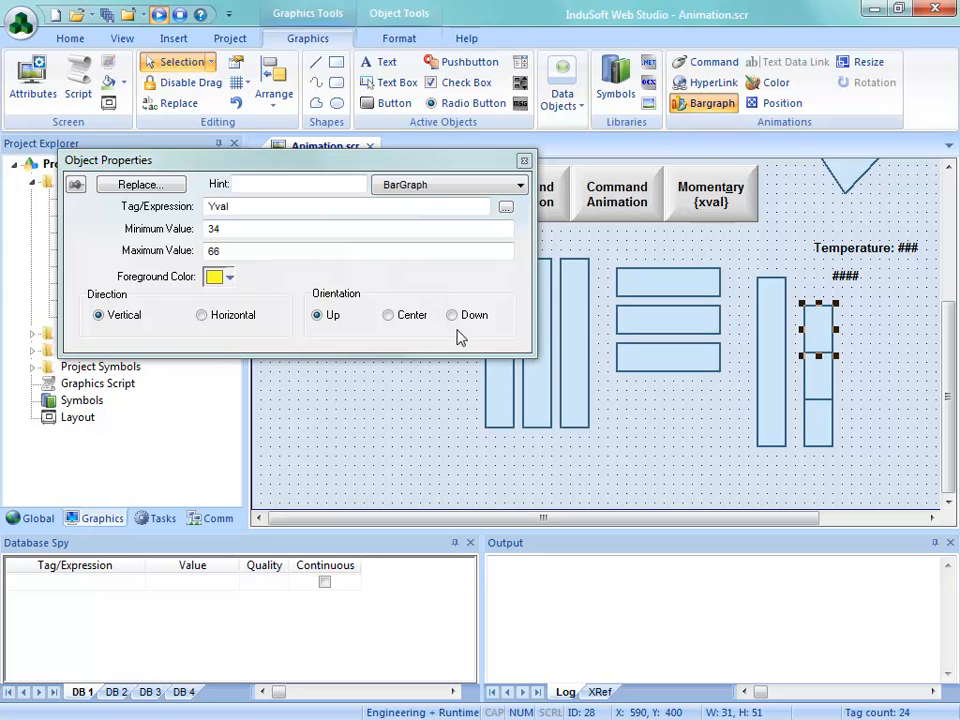
pyautogui.doubleClick(236, 229)
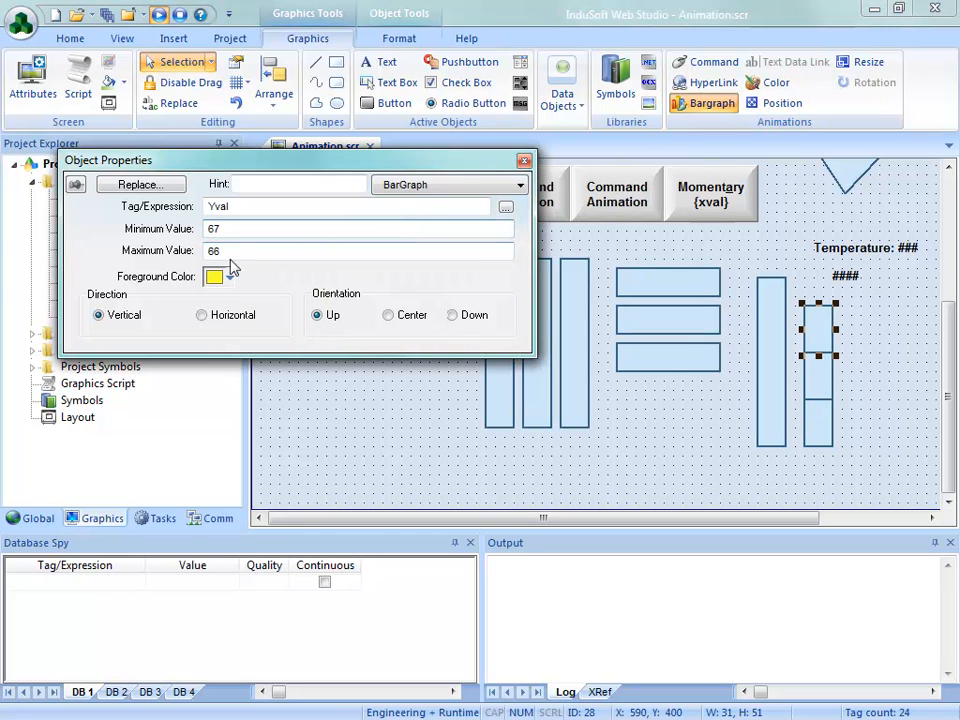
pyautogui.doubleClick(227, 252)
pyautogui.write('100')
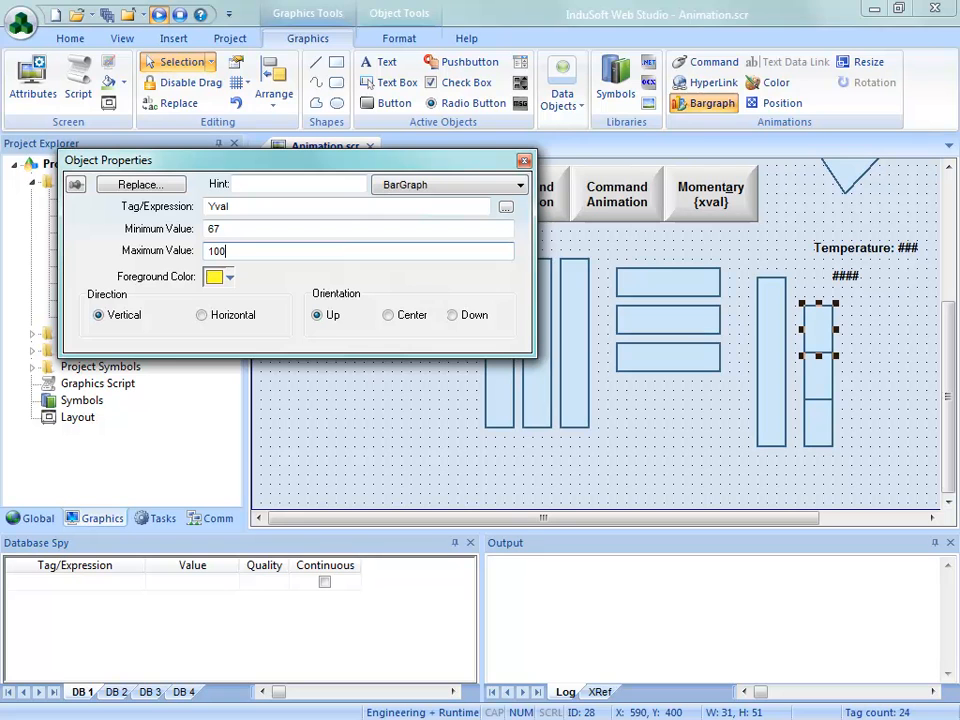
pyautogui.click(434, 403)
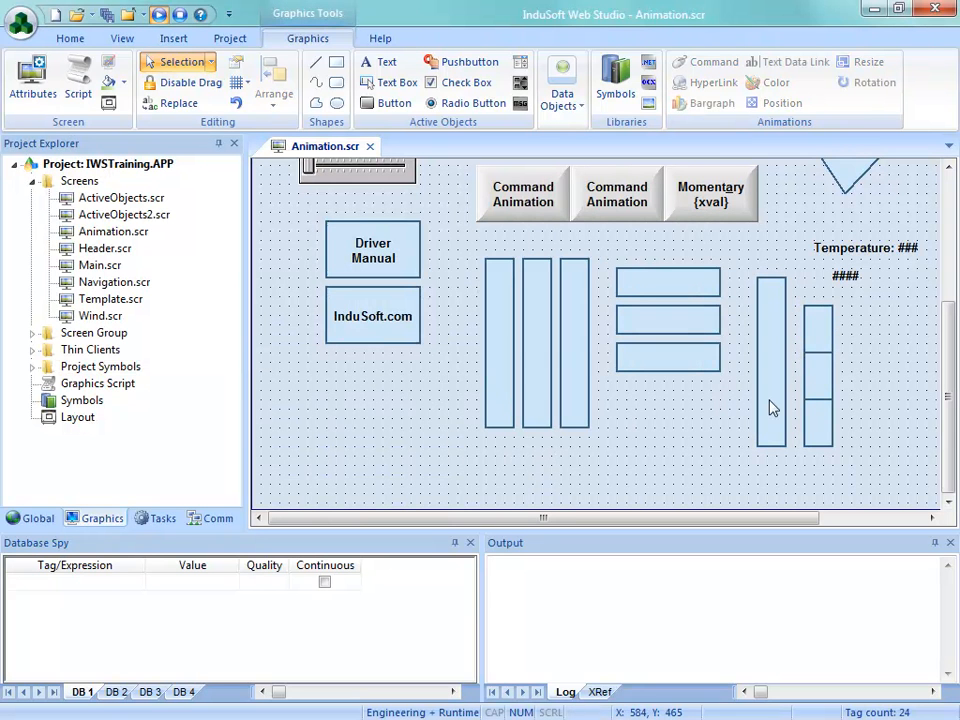
# Enlarge the three stacked segments to about 31 by 61 each, keeping them edge to edge in one column
pyautogui.moveTo(816, 358)
pyautogui.mouseDown()
pyautogui.moveTo(825, 311)
pyautogui.moveTo(818, 336)
pyautogui.mouseUp()
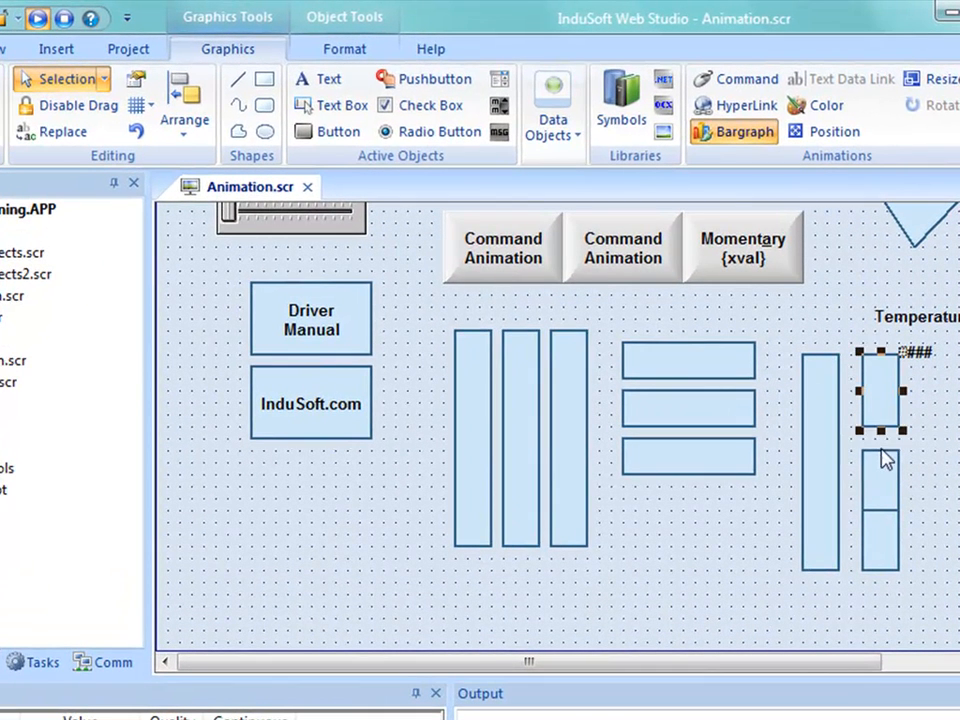
pyautogui.click(886, 474)
pyautogui.moveTo(880, 449)
pyautogui.mouseDown()
pyautogui.moveTo(881, 433)
pyautogui.moveTo(880, 467)
pyautogui.mouseUp()
pyautogui.moveTo(873, 538); pyautogui.dragTo(879, 571)
pyautogui.click(826, 603)
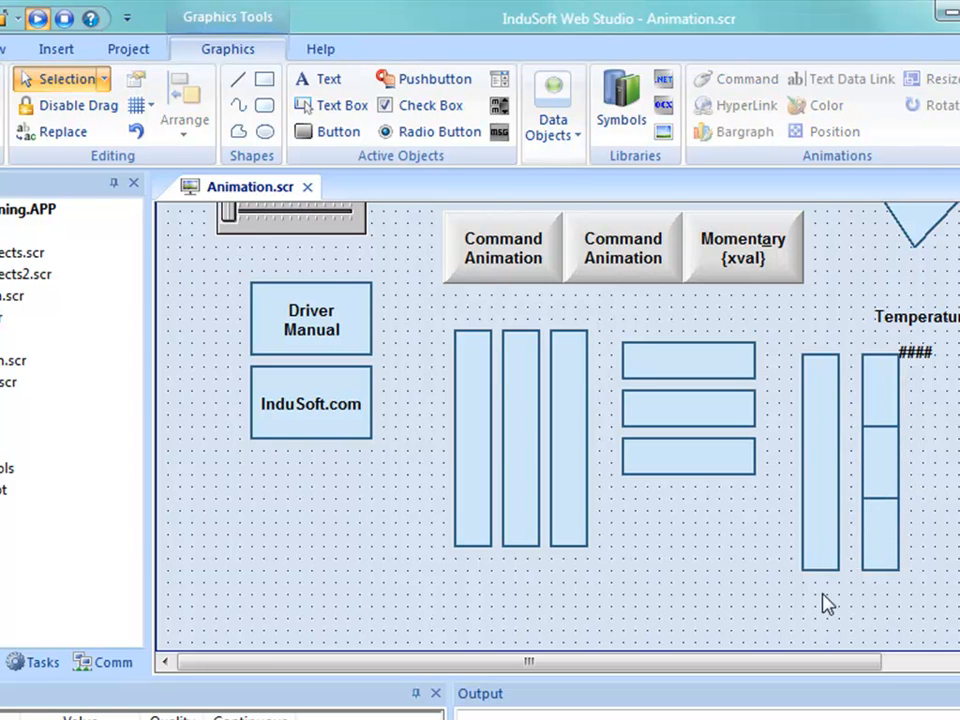
# Save and close the Animation screen, and run the project with its Animation screen shown
pyautogui.click(307, 187)
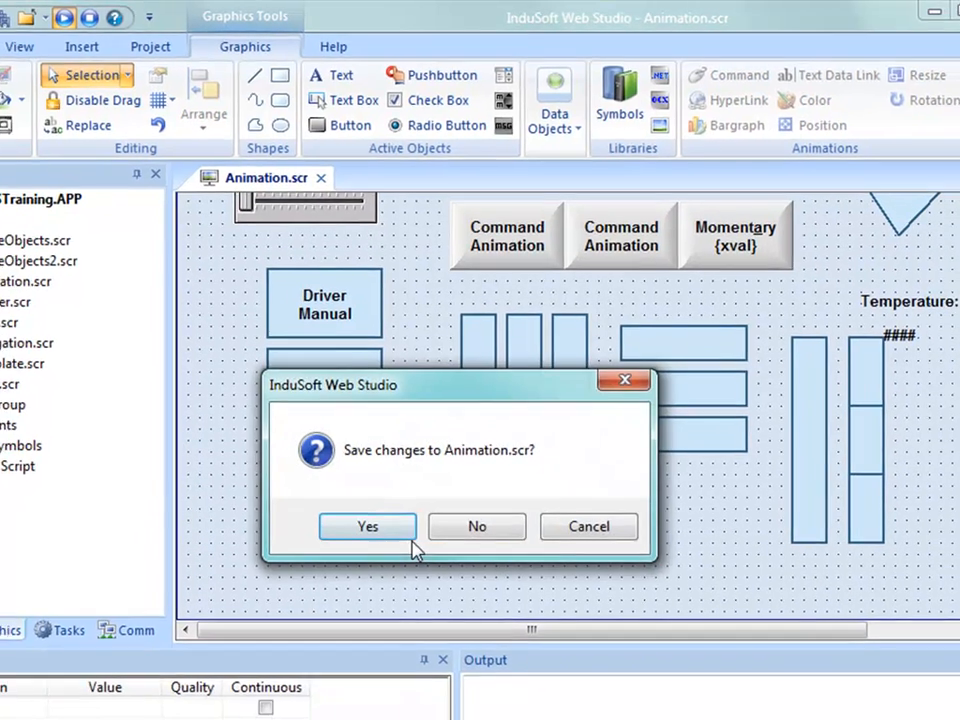
pyautogui.click(411, 538)
pyautogui.click(180, 62)
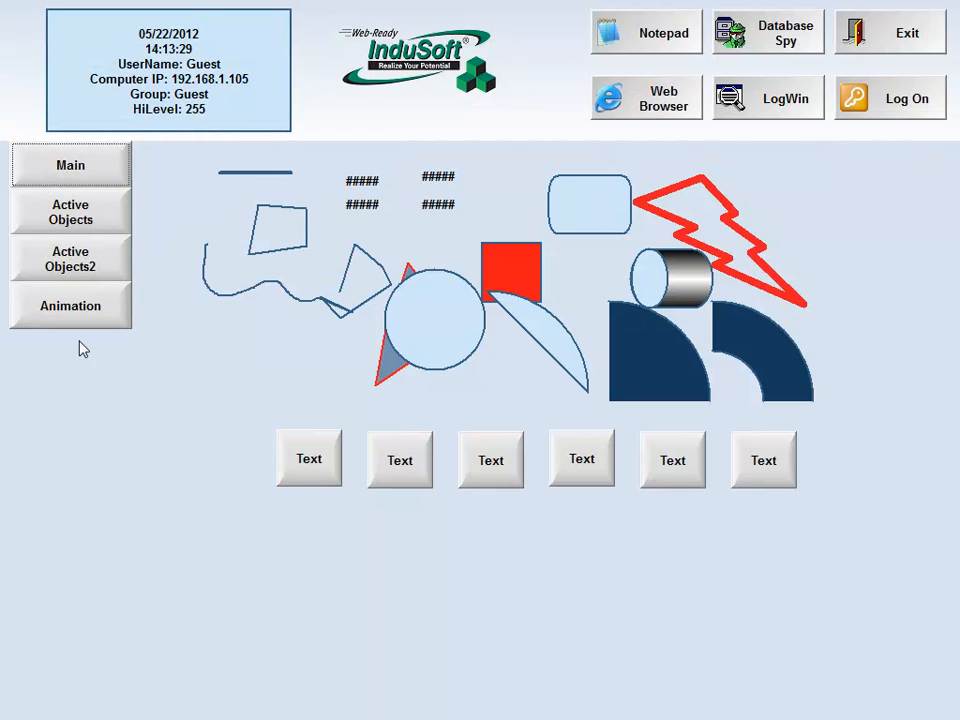
pyautogui.click(66, 258)
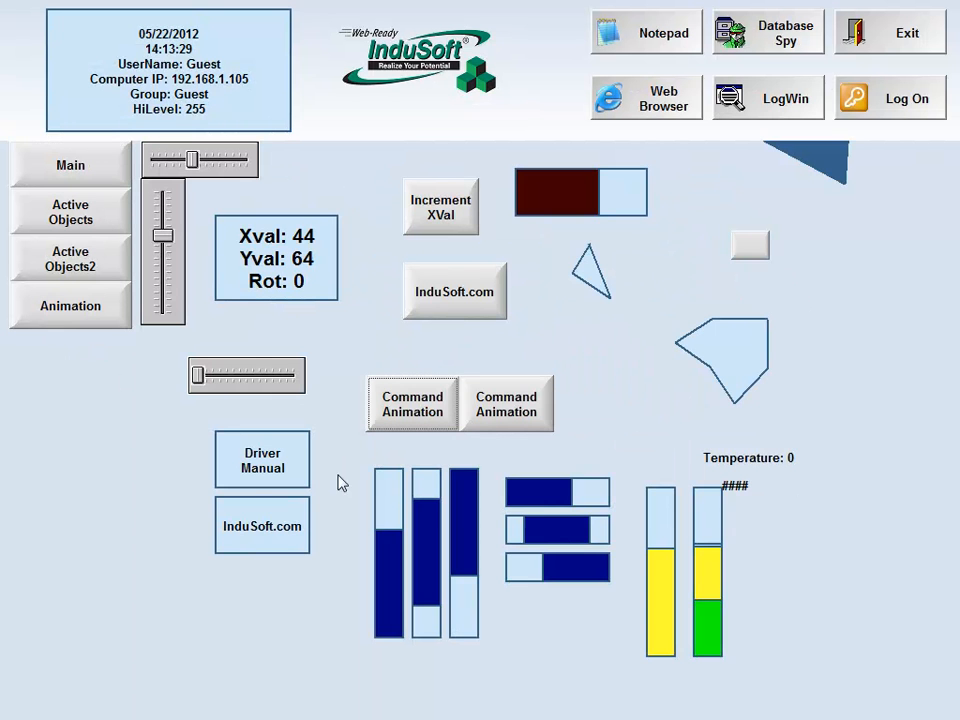
# Vary Yval with the vertical slider to test the three-segment bargraph, and exit the runtime
pyautogui.moveTo(163, 236); pyautogui.dragTo(208, 300)
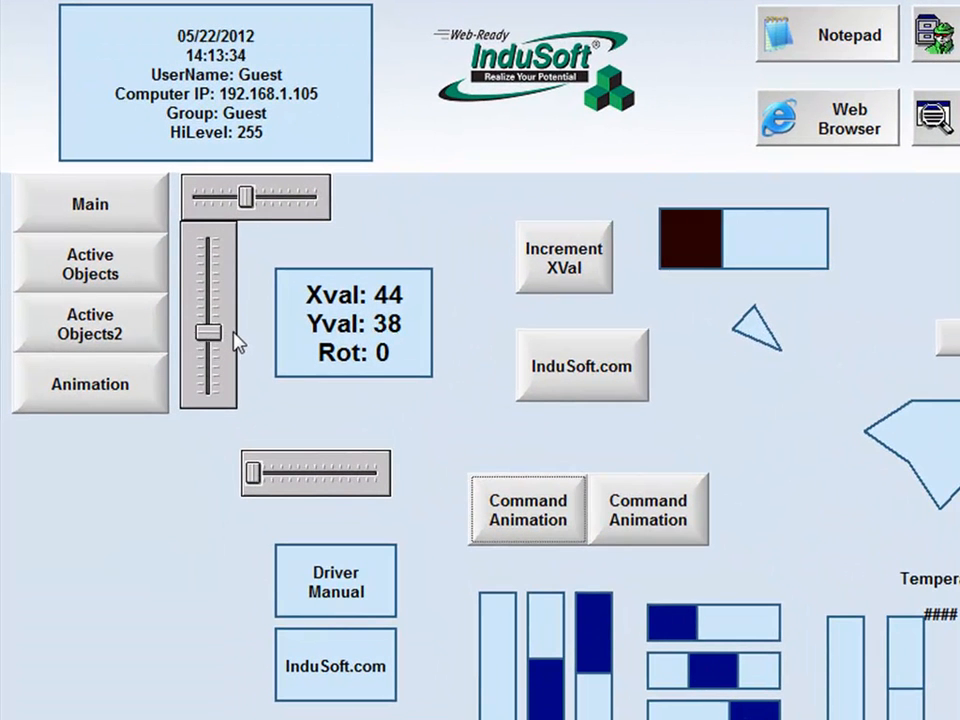
pyautogui.moveTo(237, 341); pyautogui.dragTo(265, 278)
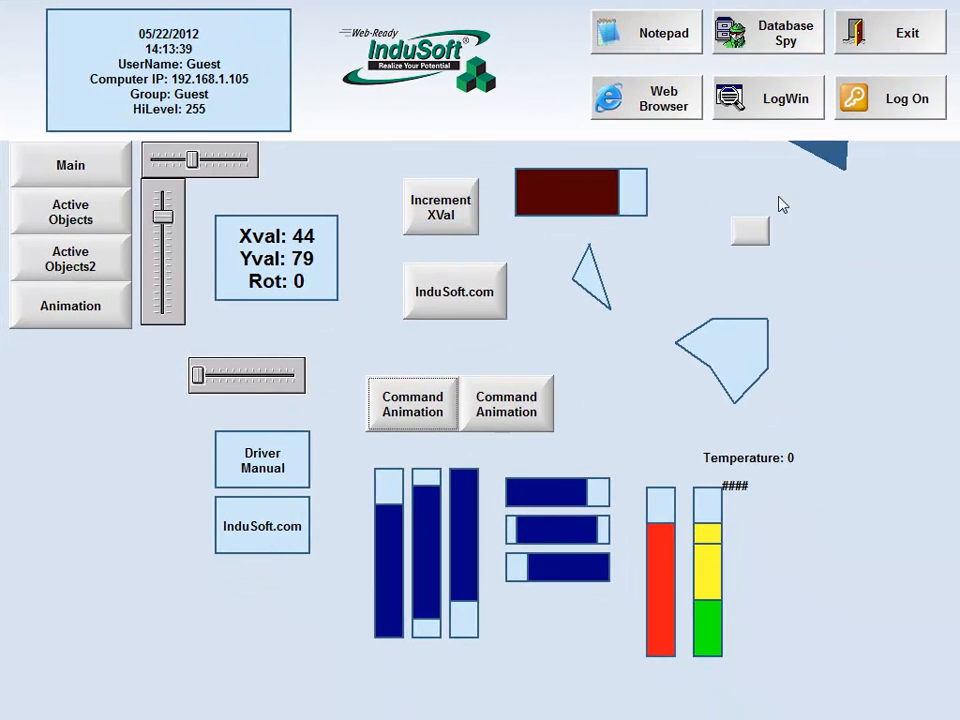
pyautogui.click(890, 52)
pyautogui.click(474, 436)
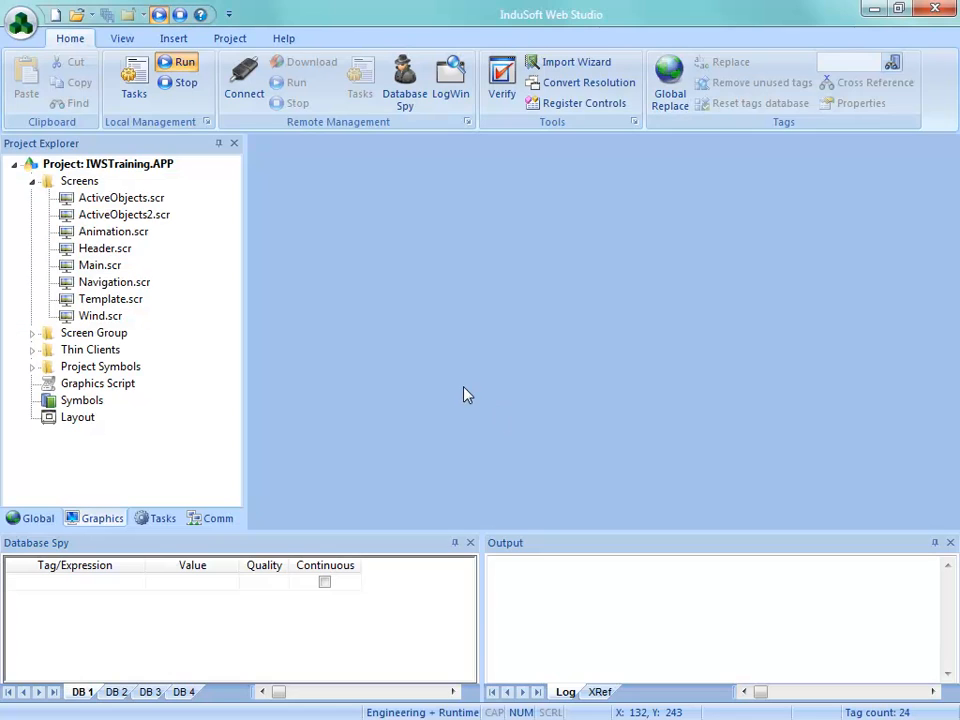
# Reopen Animation.scr and copy the three stacked bargraph segments together to the right of the original stack
pyautogui.doubleClick(113, 231)
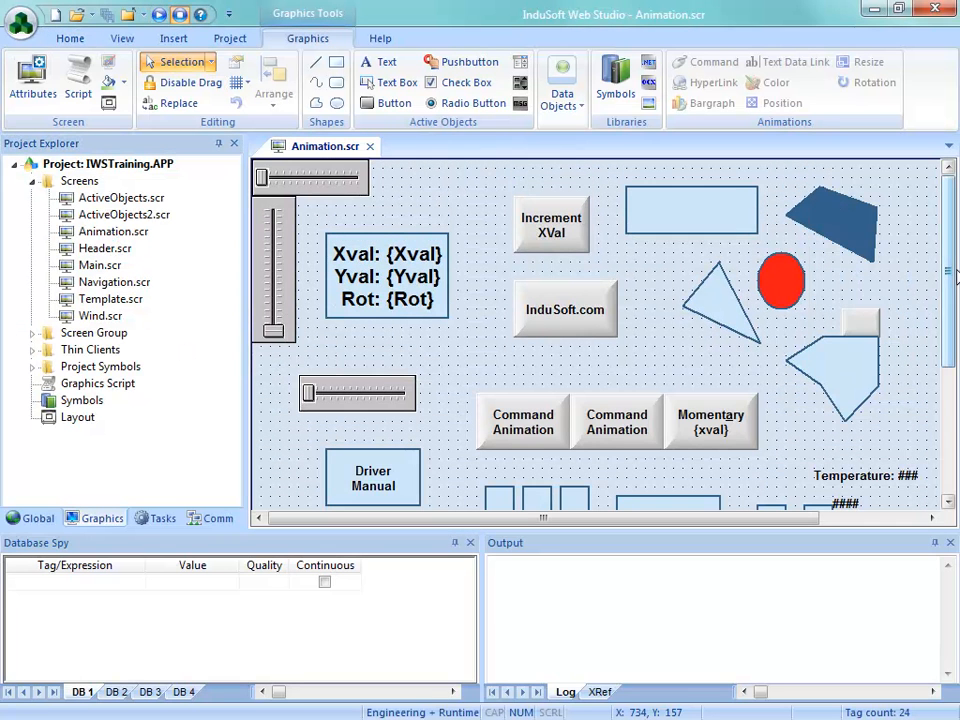
pyautogui.scroll(-5, 928, 420)
pyautogui.click(821, 317)
pyautogui.keyDown('shift'); pyautogui.click(821, 371); pyautogui.keyUp('shift')
pyautogui.keyDown('shift'); pyautogui.click(818, 432); pyautogui.keyUp('shift')
pyautogui.moveTo(818, 432); pyautogui.dragTo(876, 464)
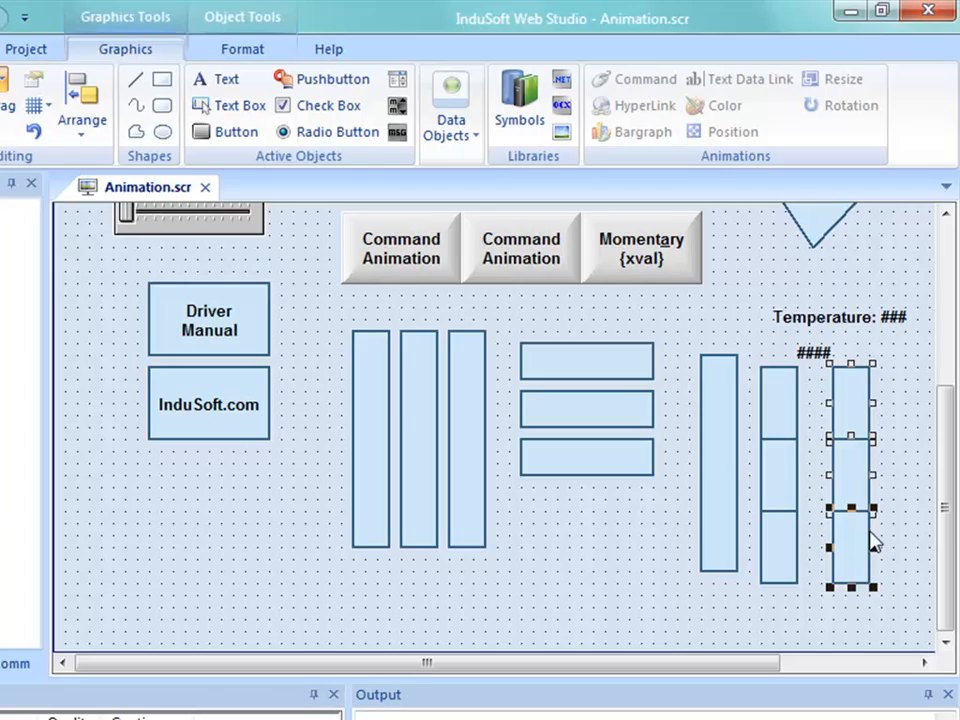
pyautogui.click(904, 556)
# Set the border type of all three segments in the copied stack to None
pyautogui.doubleClick(854, 550)
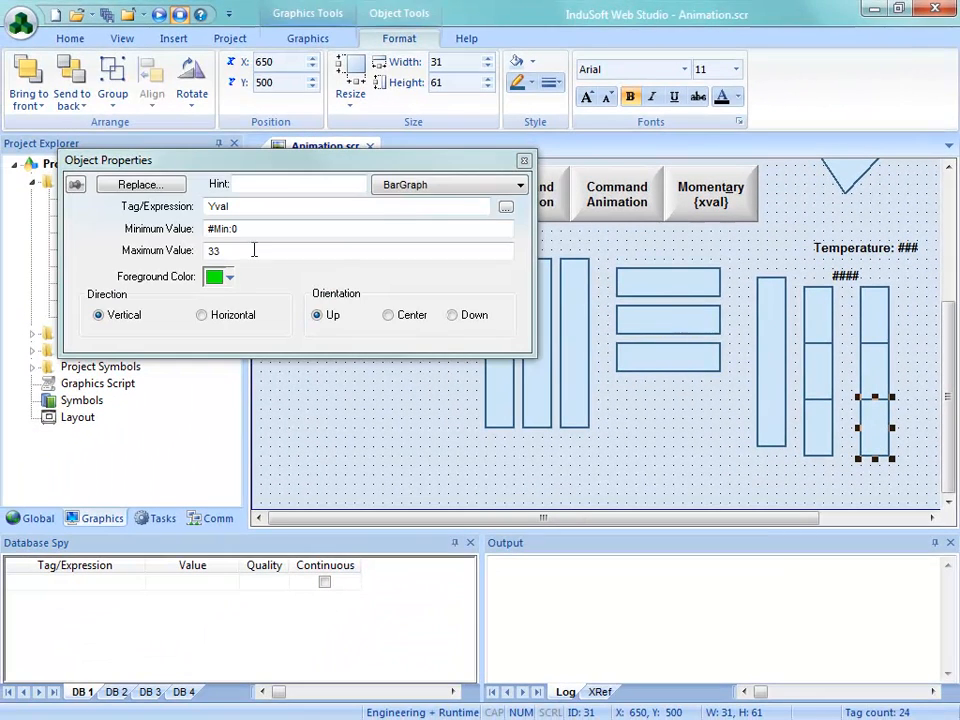
pyautogui.click(441, 190)
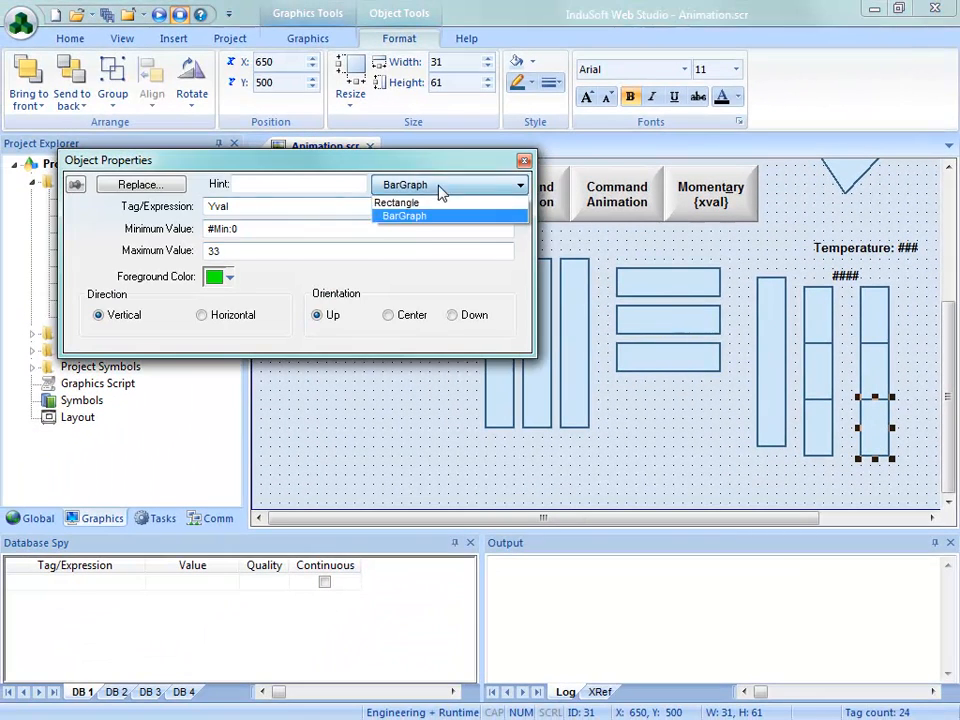
pyautogui.click(410, 203)
pyautogui.click(199, 268)
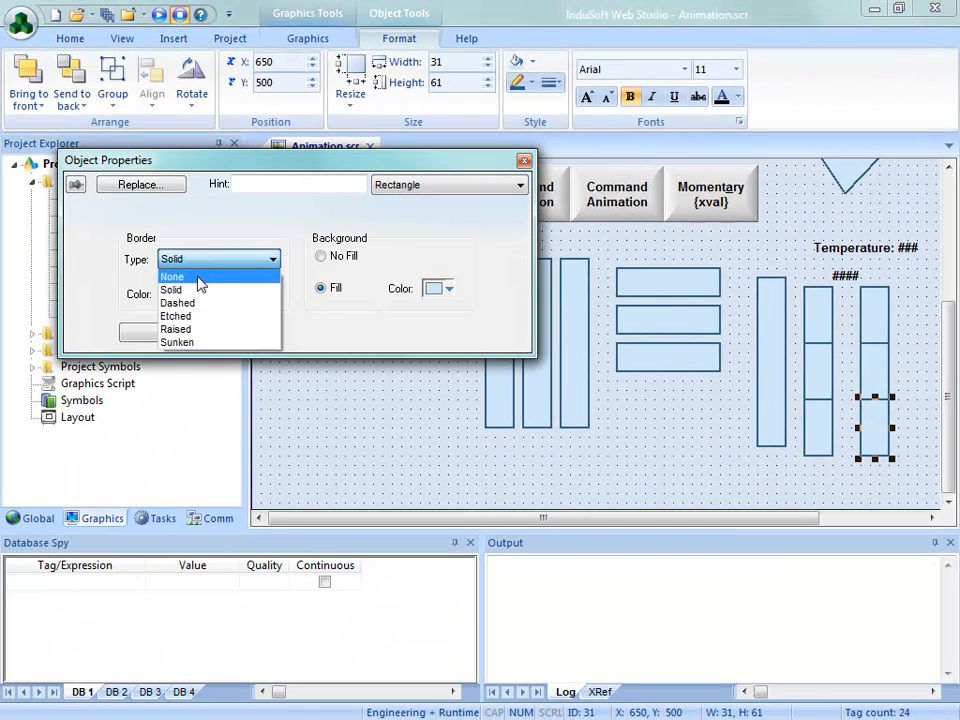
pyautogui.click(199, 274)
pyautogui.click(849, 388)
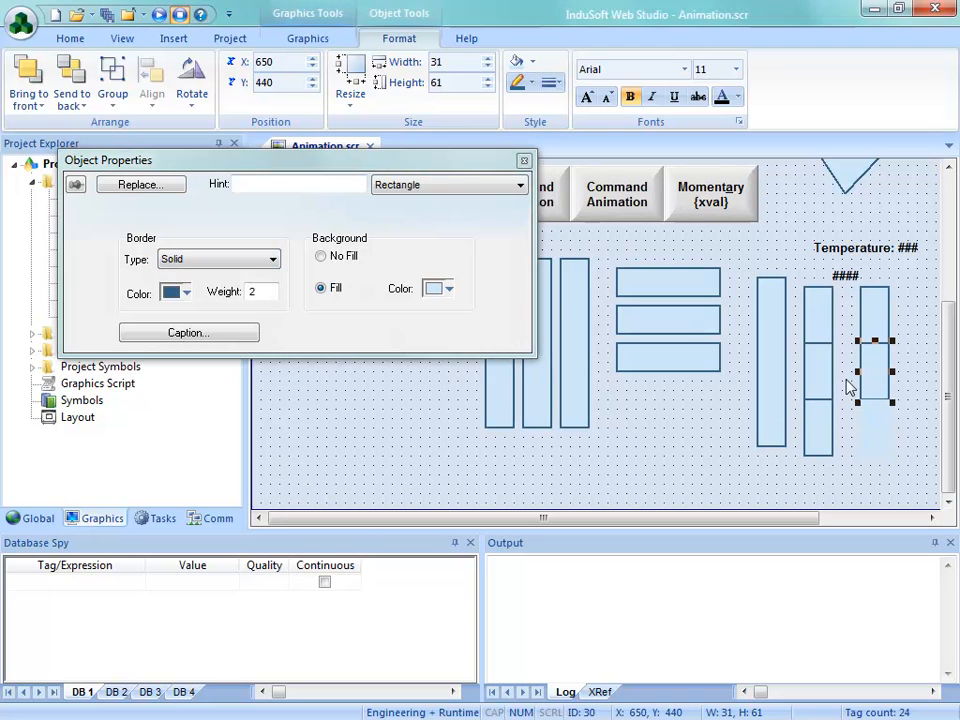
pyautogui.click(265, 260)
pyautogui.click(229, 274)
pyautogui.click(874, 315)
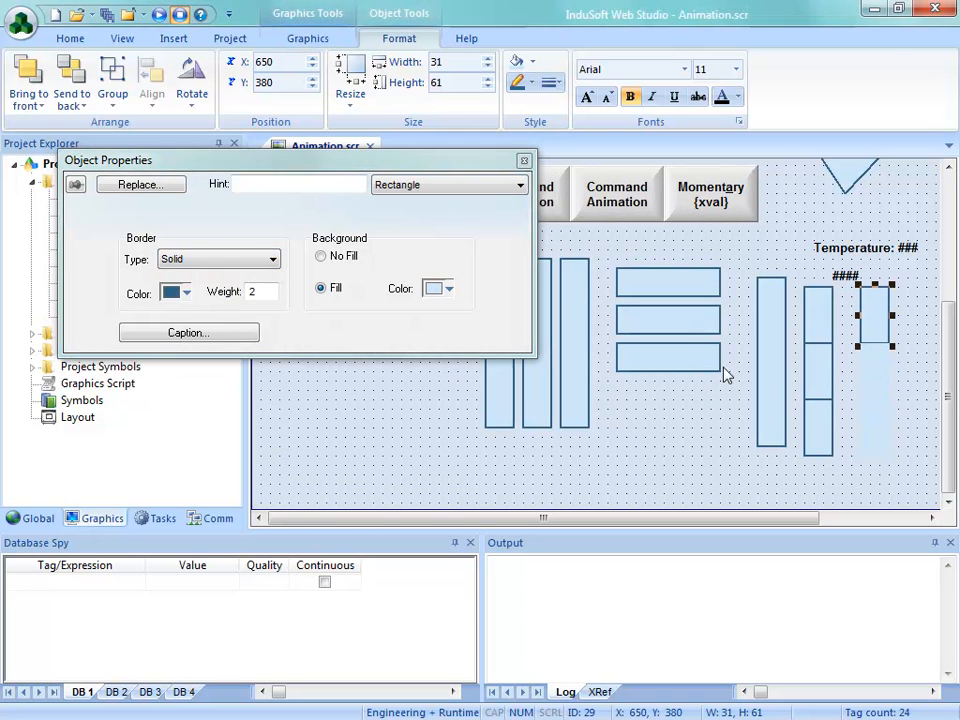
pyautogui.click(160, 262)
pyautogui.click(193, 275)
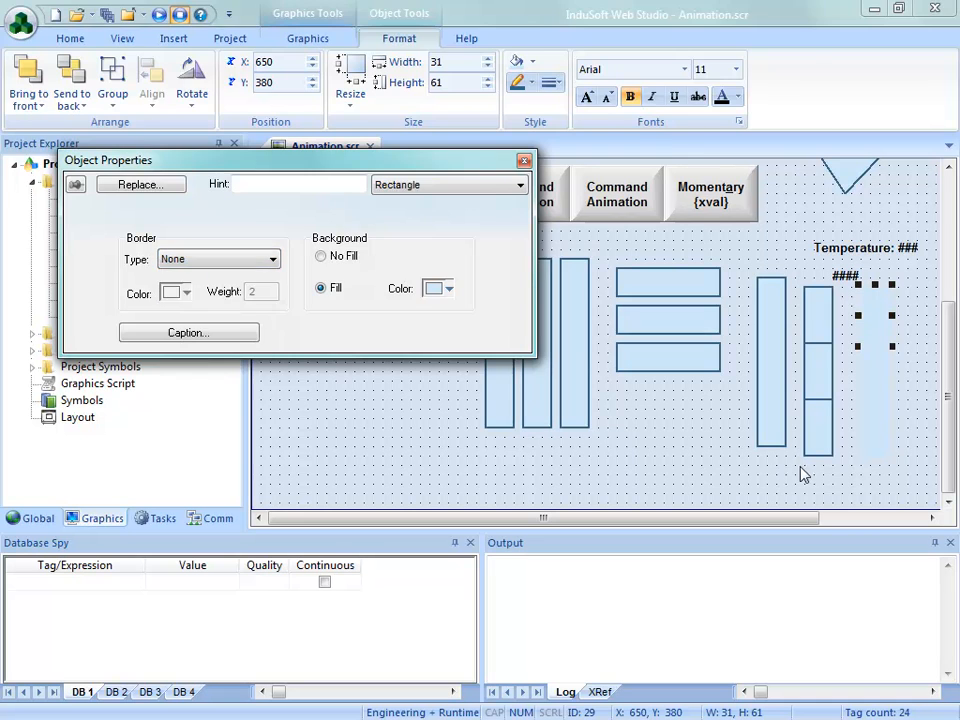
# Draw a rectangle of about 41 by 181 over the borderless stack and set its background to No Fill
pyautogui.click(862, 414)
pyautogui.click(307, 38)
pyautogui.click(336, 62)
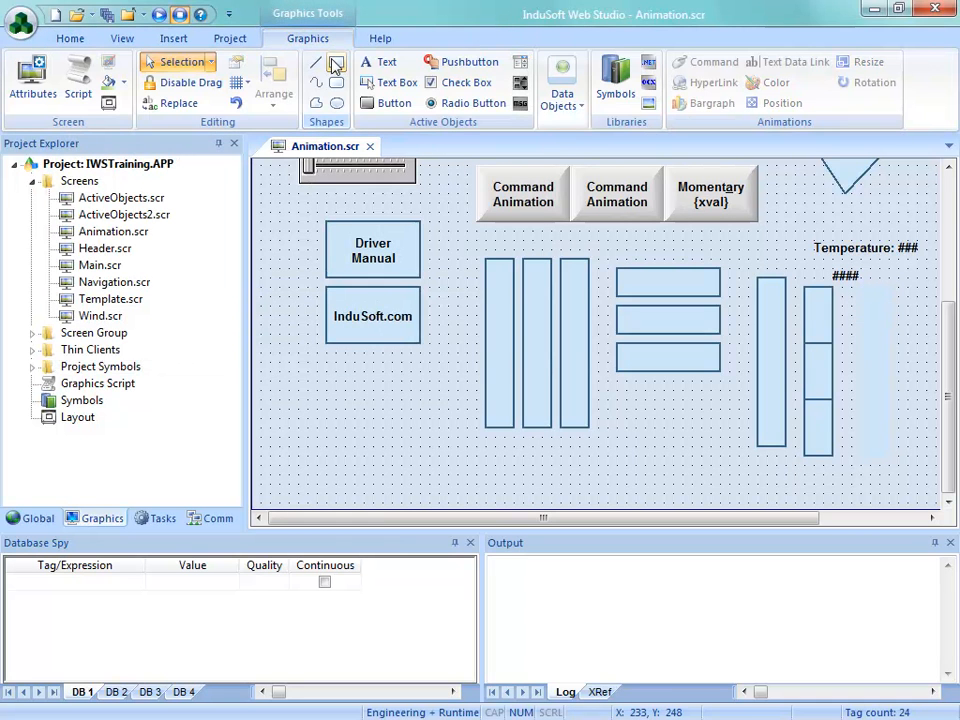
pyautogui.moveTo(855, 288)
pyautogui.mouseDown()
pyautogui.moveTo(889, 390)
pyautogui.moveTo(897, 454)
pyautogui.mouseUp()
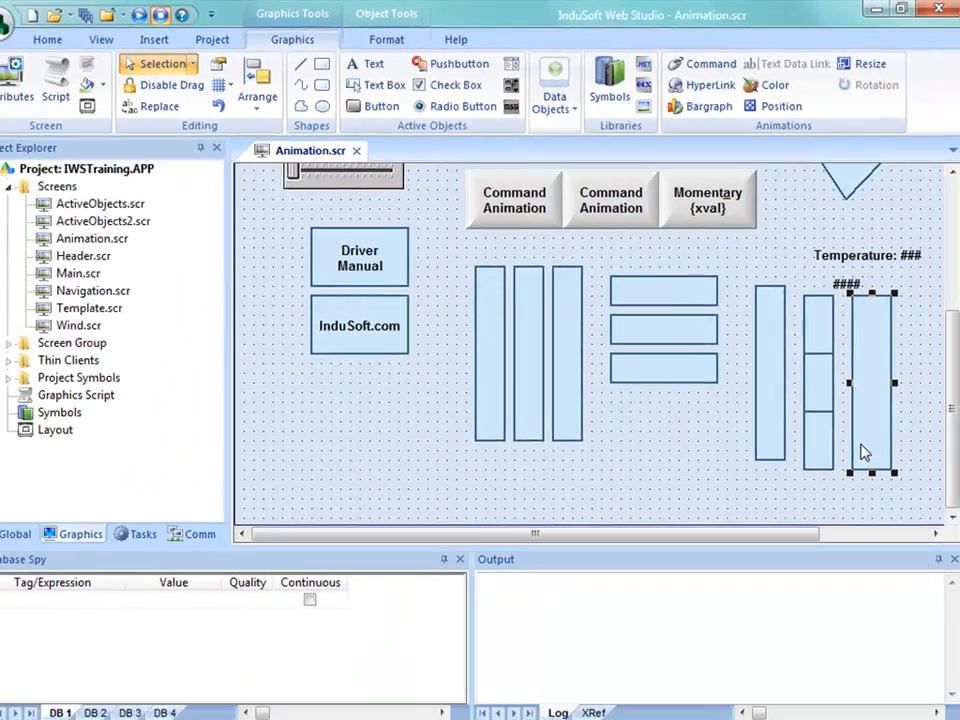
pyautogui.doubleClick(866, 558)
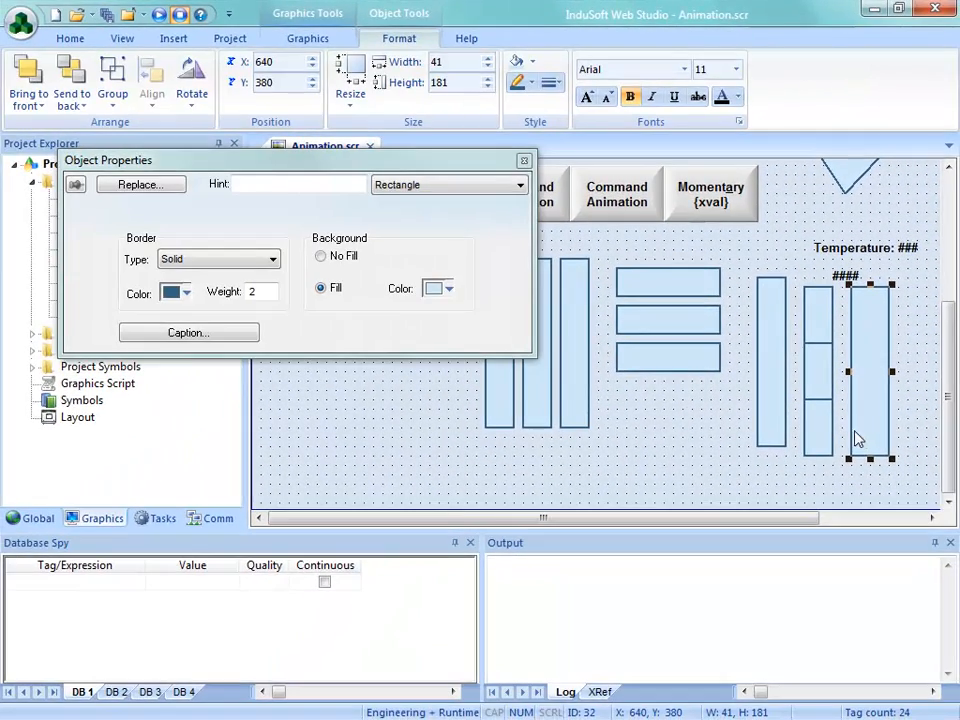
pyautogui.click(321, 256)
pyautogui.click(408, 417)
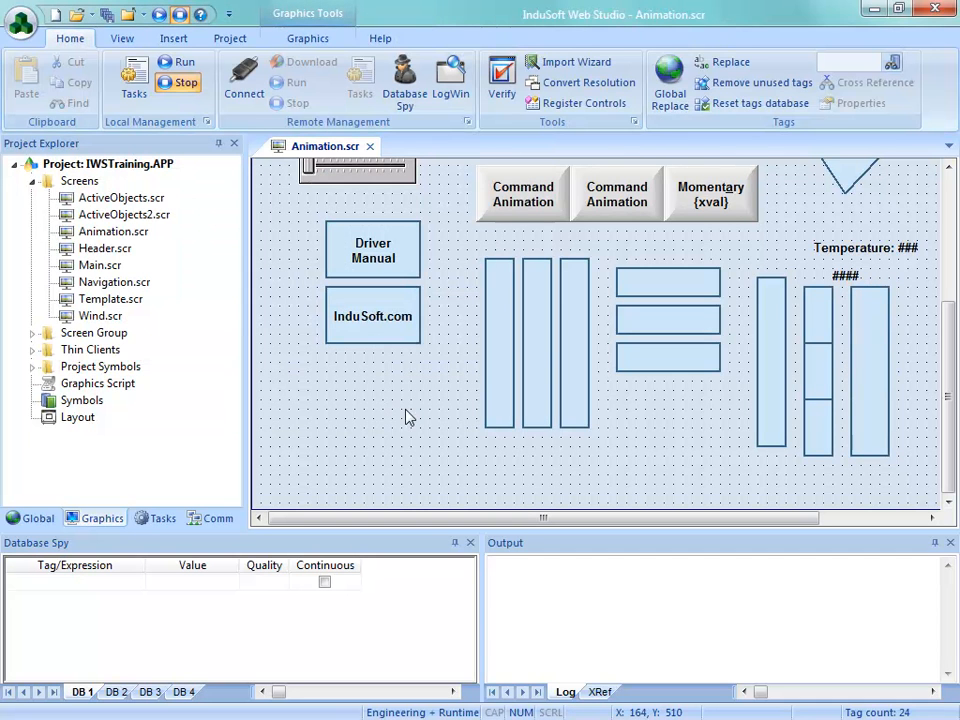
# Narrow the unfilled outline rectangle from its left edge to 31 wide to fit the borderless stack
pyautogui.click(858, 400)
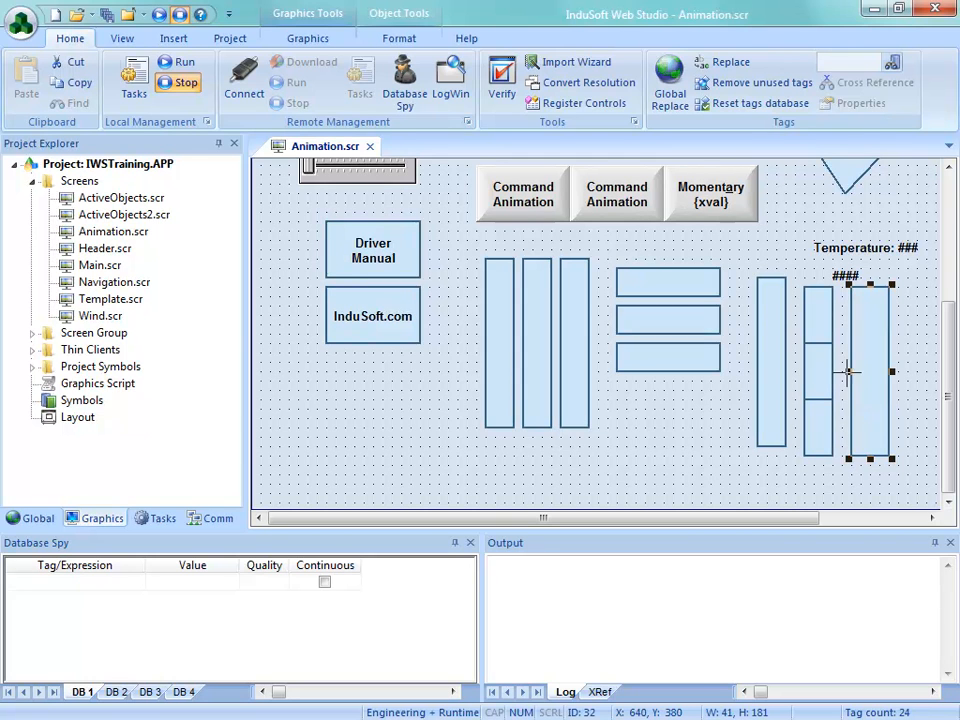
pyautogui.moveTo(853, 372); pyautogui.dragTo(855, 372)
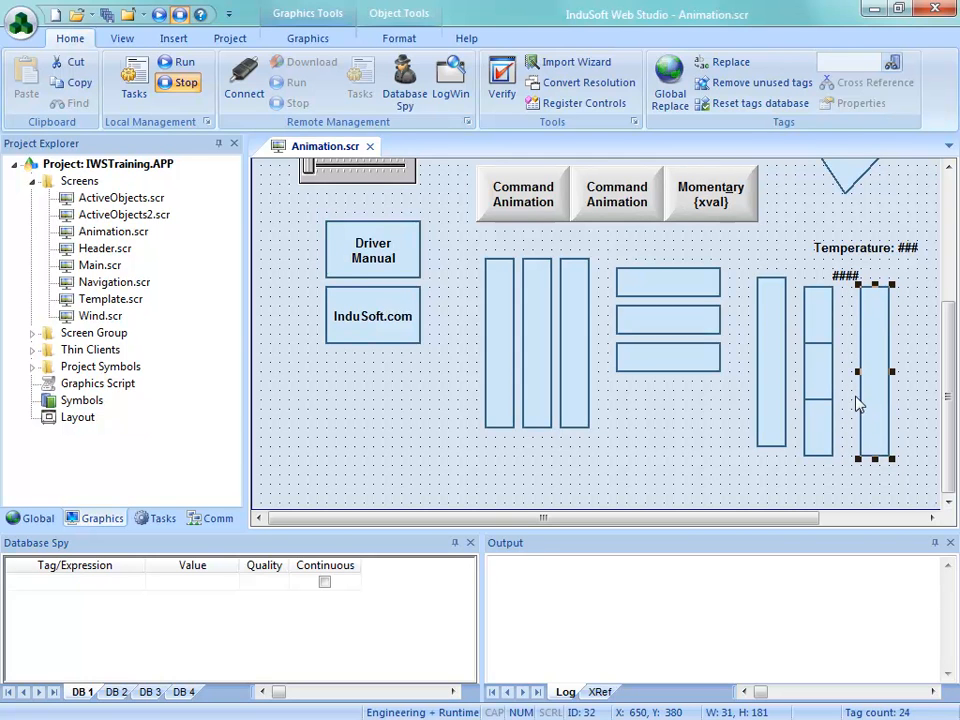
pyautogui.click(855, 472)
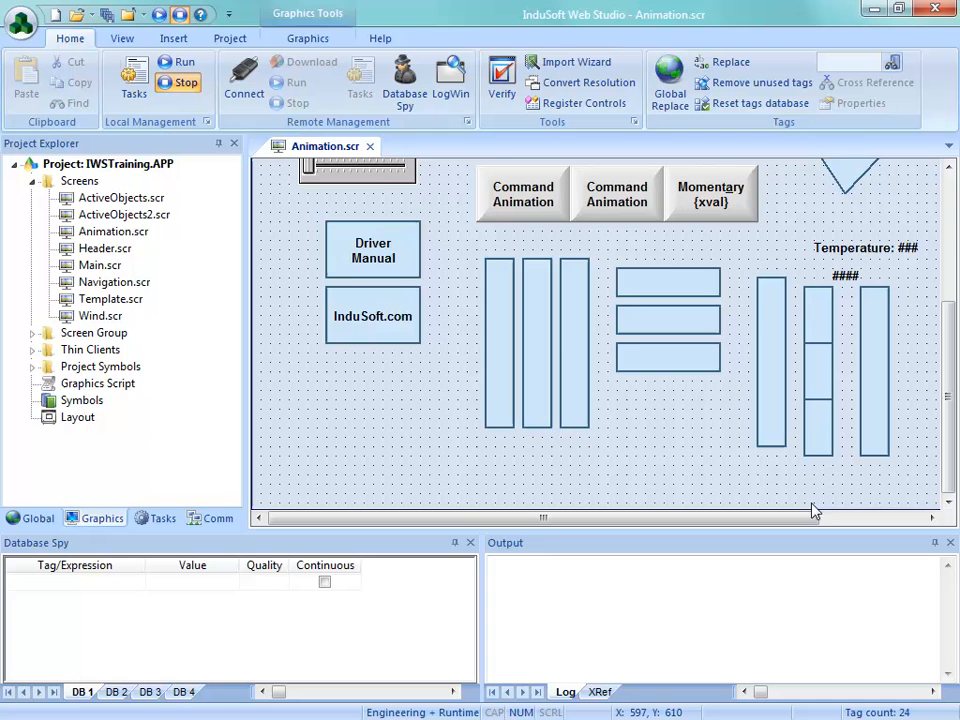
# Save and close the edited Animation screen, and rerun the project showing its Animation screen
pyautogui.click(369, 146)
pyautogui.click(404, 436)
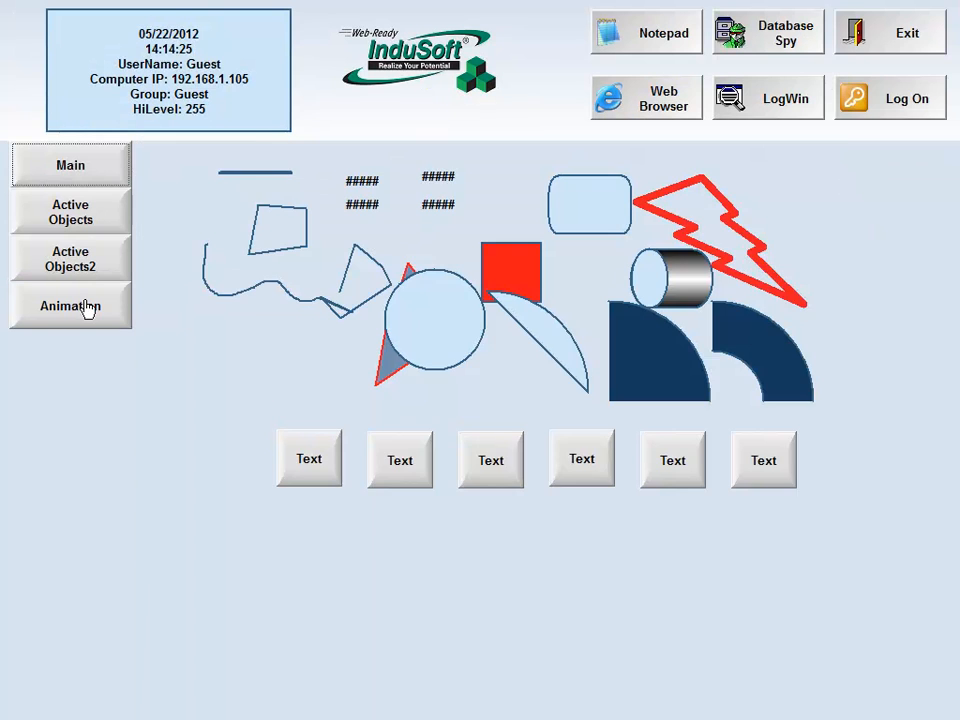
pyautogui.click(88, 307)
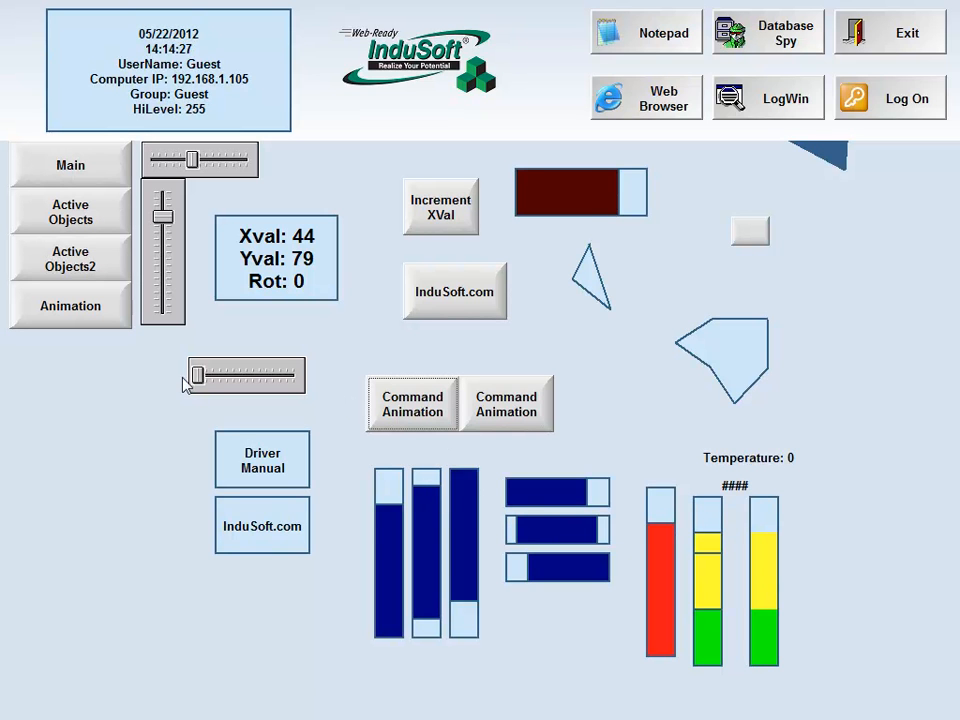
# Vary Yval with the vertical slider to compare the bordered and outlined stacks, and exit the runtime
pyautogui.moveTo(162, 231); pyautogui.dragTo(166, 266)
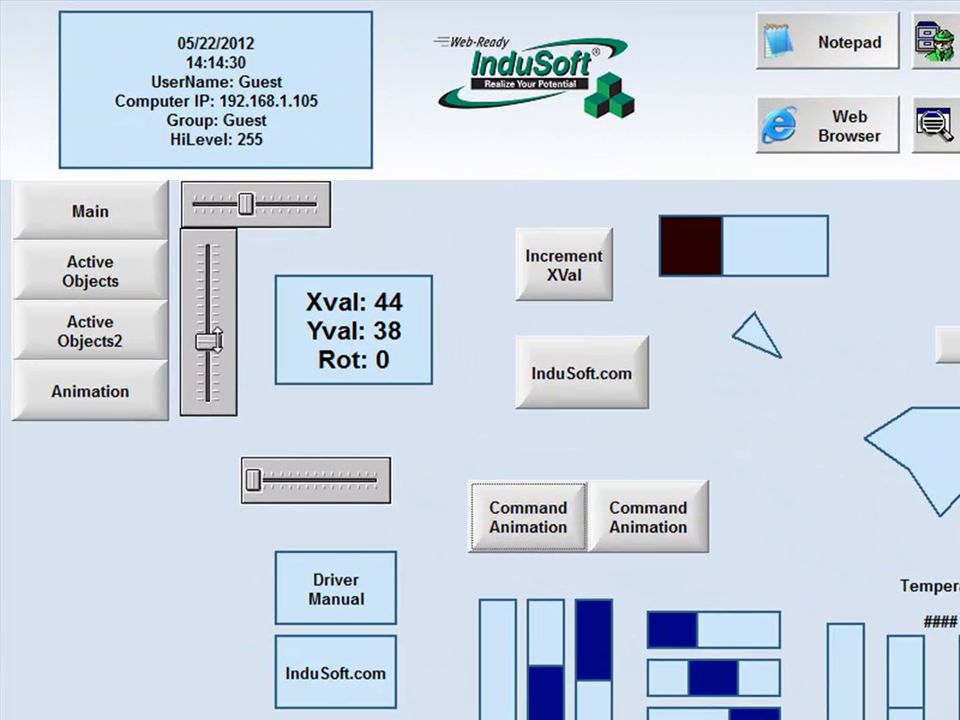
pyautogui.moveTo(213, 341); pyautogui.dragTo(262, 275)
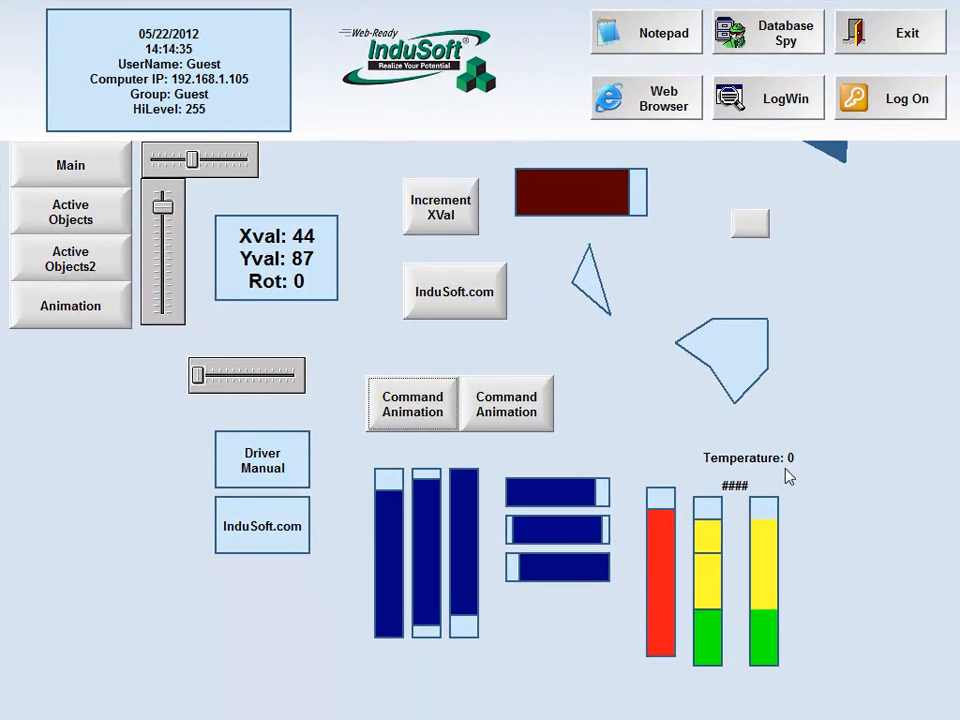
pyautogui.click(906, 50)
pyautogui.click(537, 441)
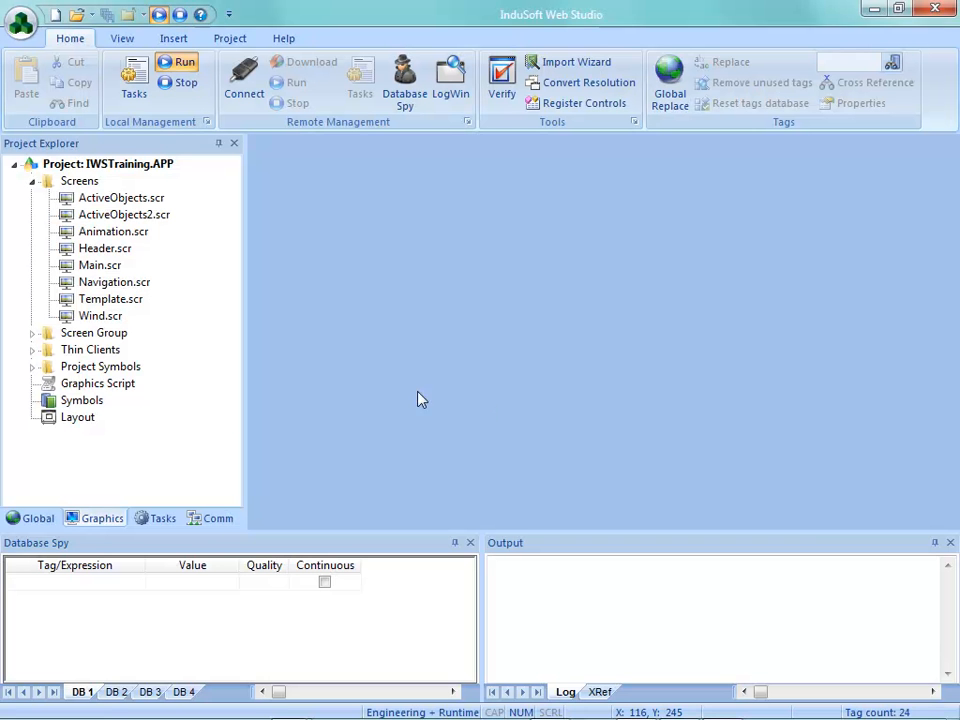
# Reopen the Animation screen and set the BarGraph foreground color of the bordered stack's top segment to standard red
pyautogui.doubleClick(110, 232)
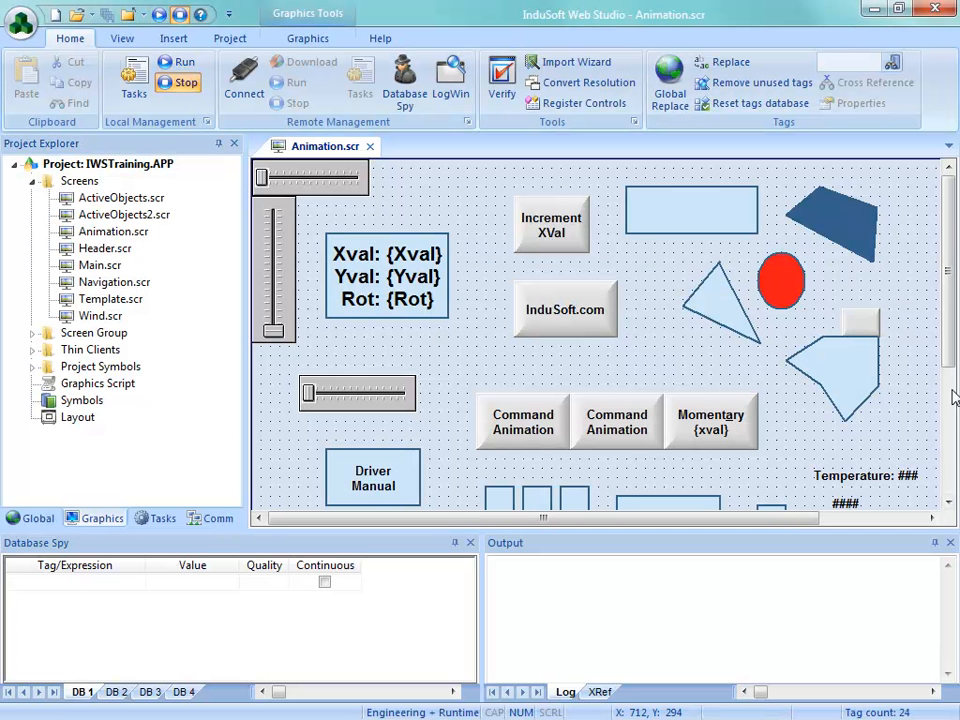
pyautogui.scroll(-5, 727, 380)
pyautogui.doubleClick(821, 378)
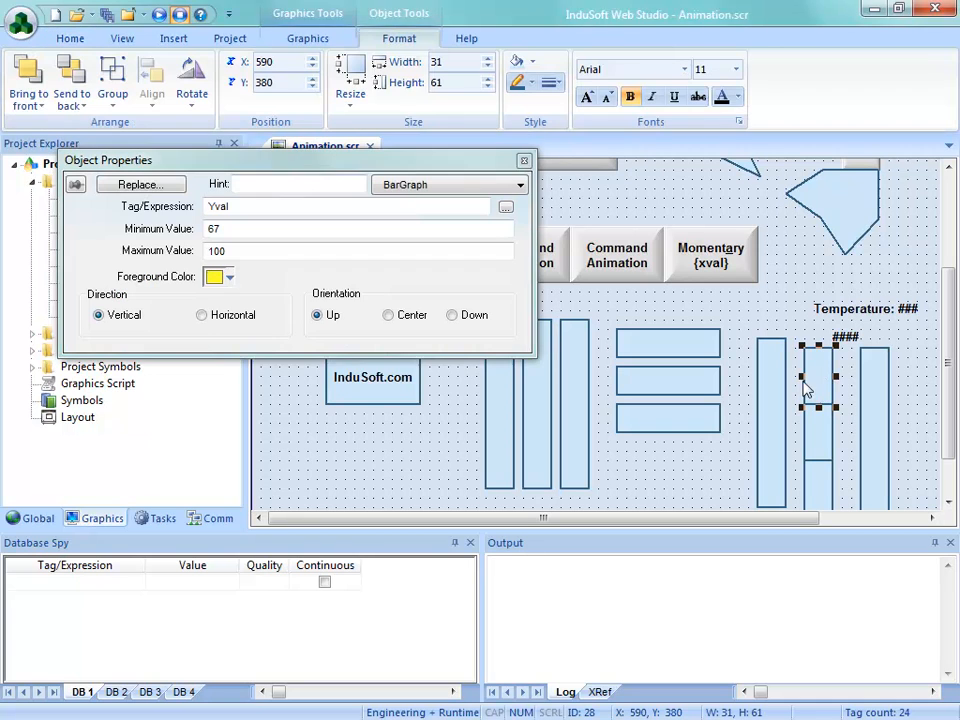
pyautogui.click(229, 278)
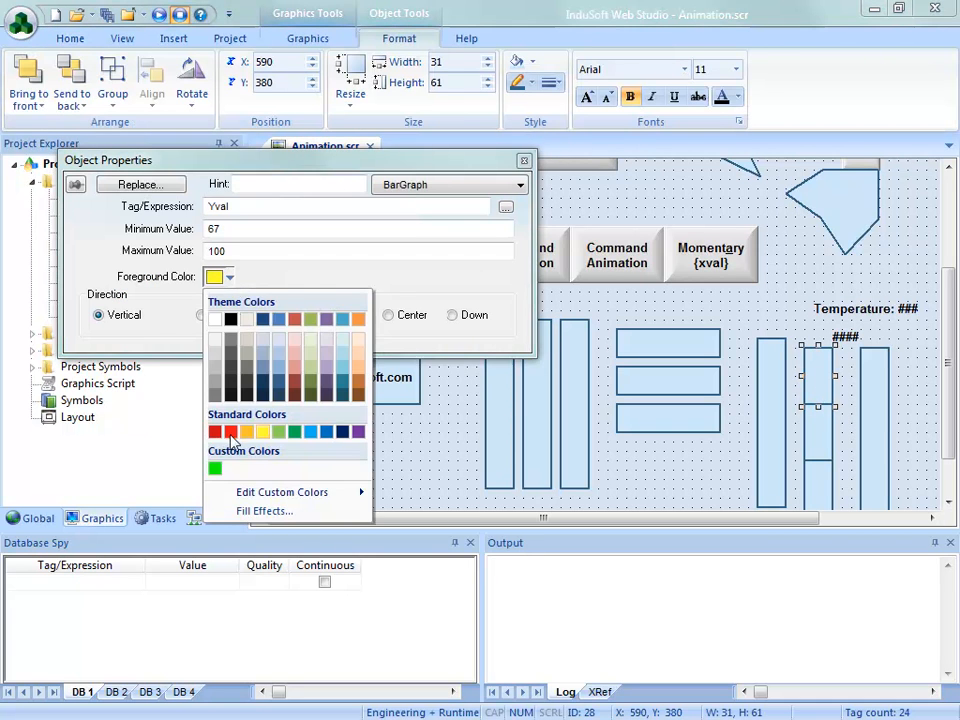
pyautogui.click(231, 433)
# Move the outline rectangle off the borderless stack and set the top segment's BarGraph foreground color to standard red
pyautogui.click(871, 379)
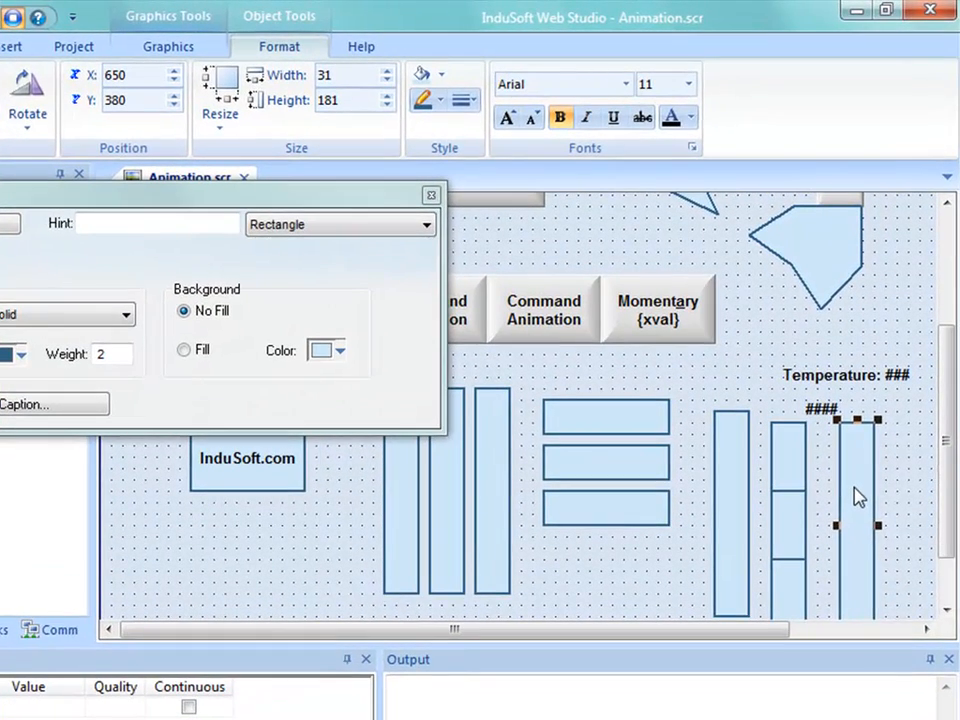
pyautogui.moveTo(858, 497); pyautogui.dragTo(915, 504)
pyautogui.click(850, 456)
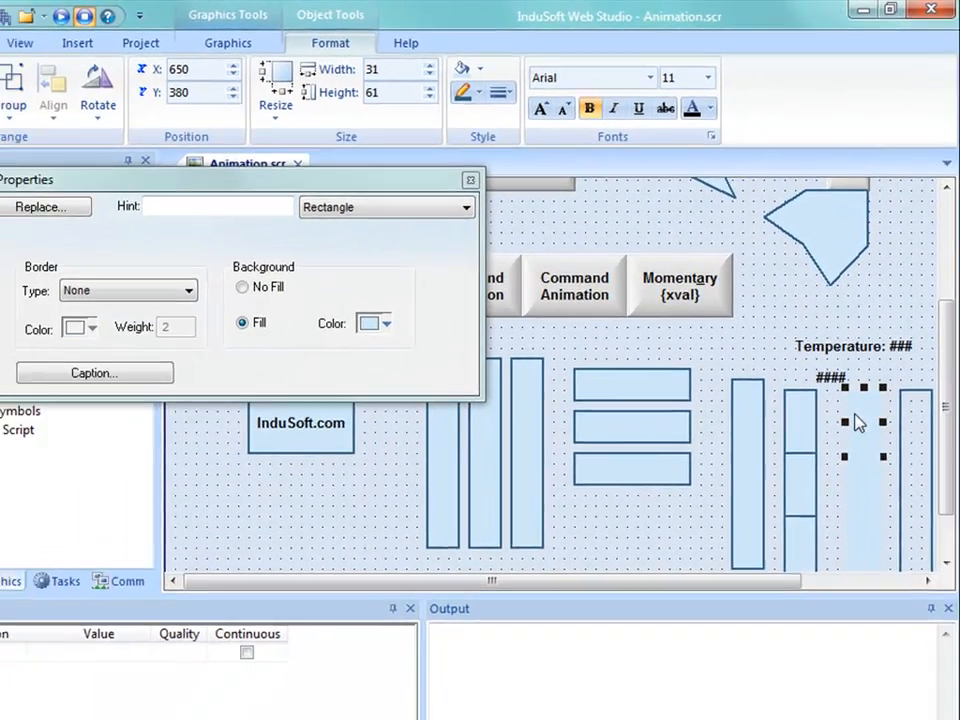
pyautogui.click(326, 211)
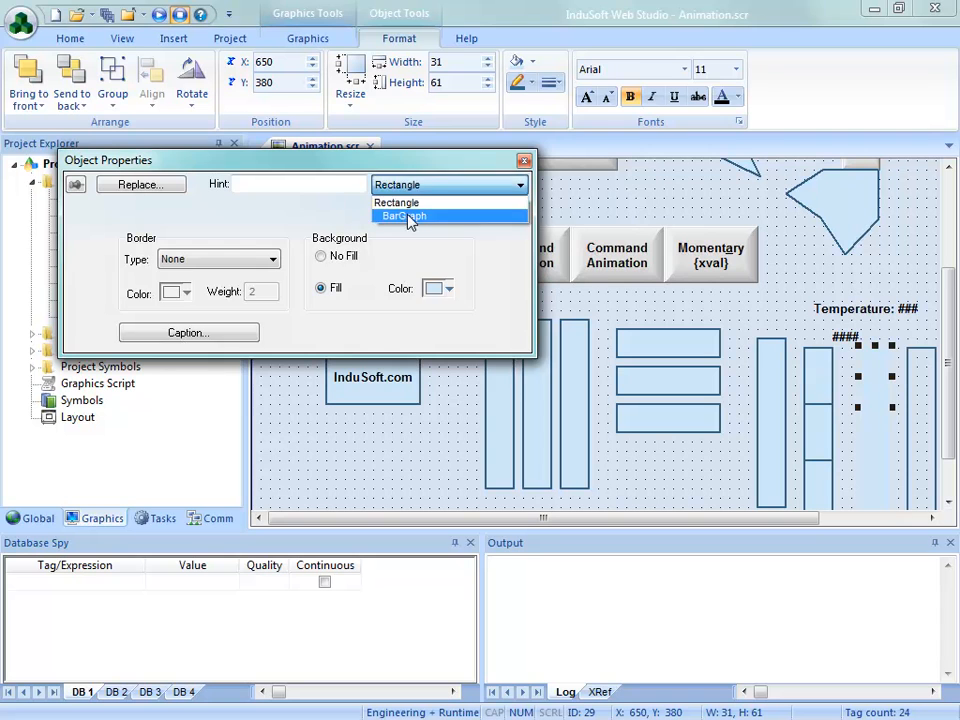
pyautogui.click(406, 216)
pyautogui.click(229, 277)
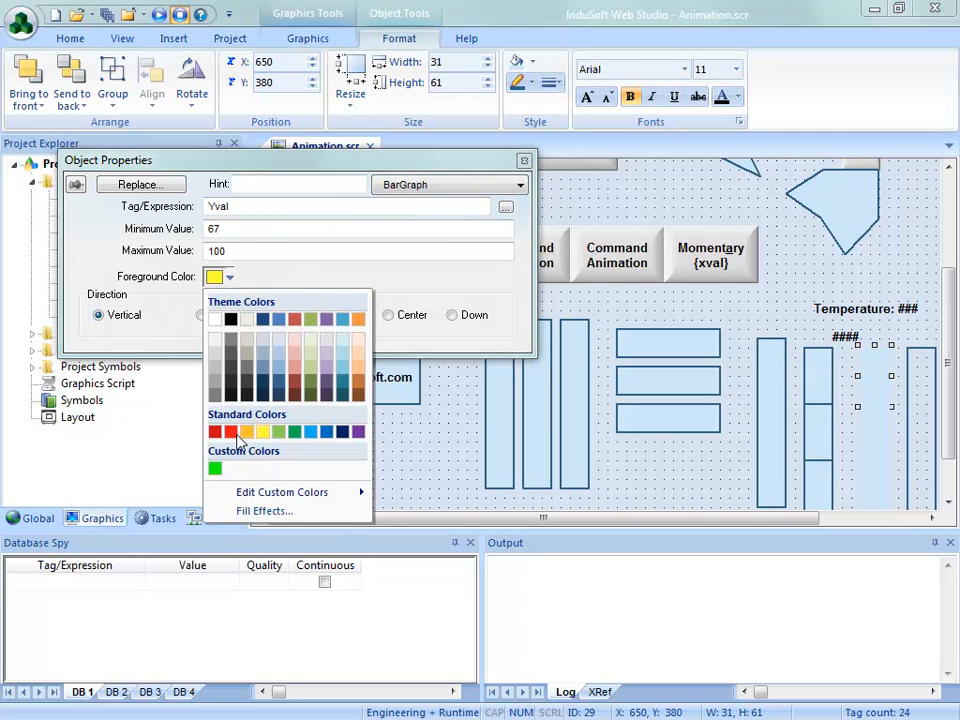
pyautogui.click(230, 432)
# Move the unfilled outline rectangle back over the borderless stack at X 650, Y 380
pyautogui.moveTo(921, 456); pyautogui.dragTo(878, 458)
pyautogui.click(927, 447)
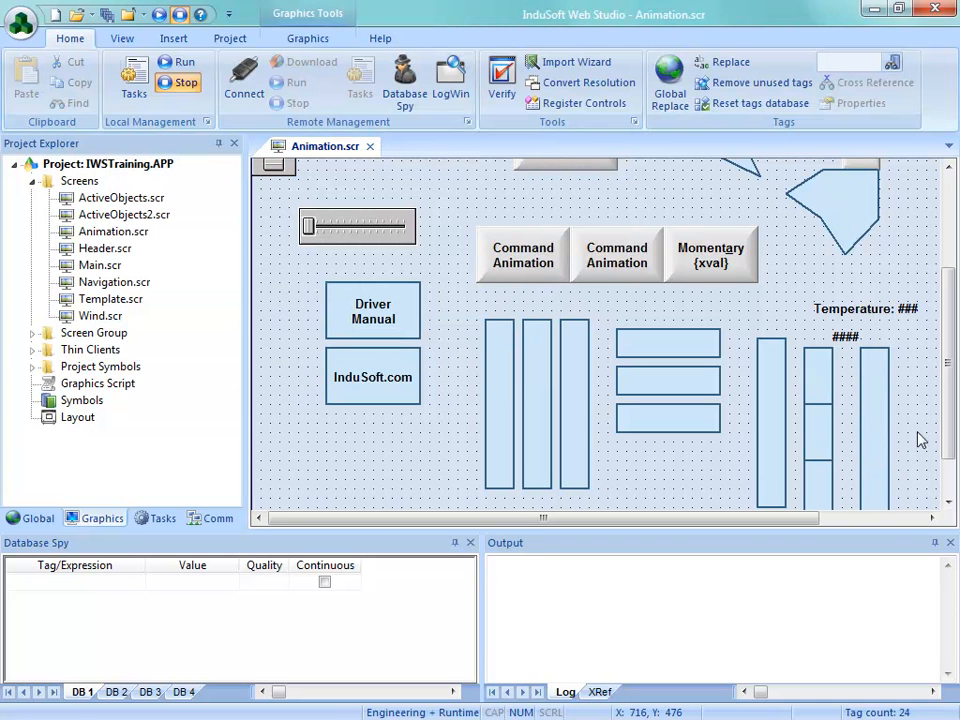
pyautogui.click(300, 40)
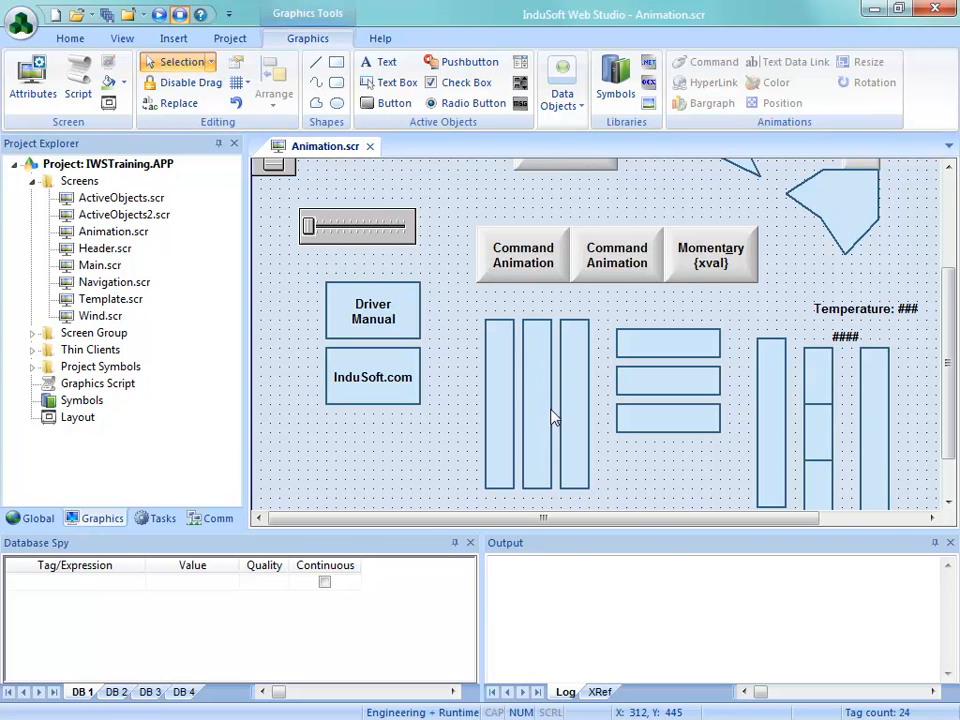
pyautogui.click(876, 450)
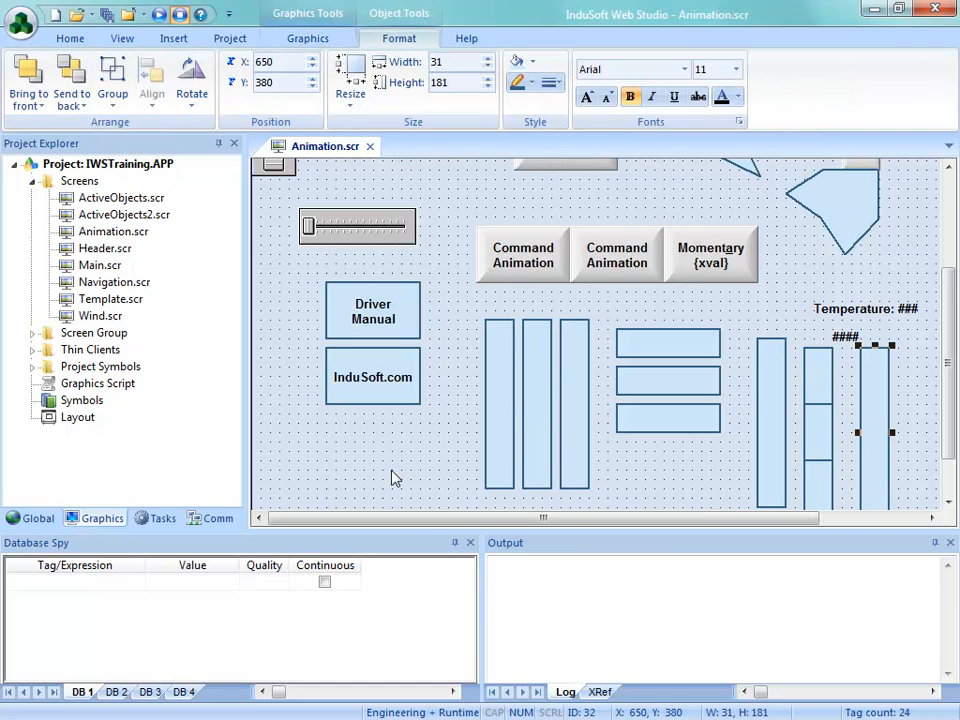
# Save and close the Animation screen with the recolored segments, and rerun the project showing its Animation screen
pyautogui.click(369, 146)
pyautogui.press('Return')
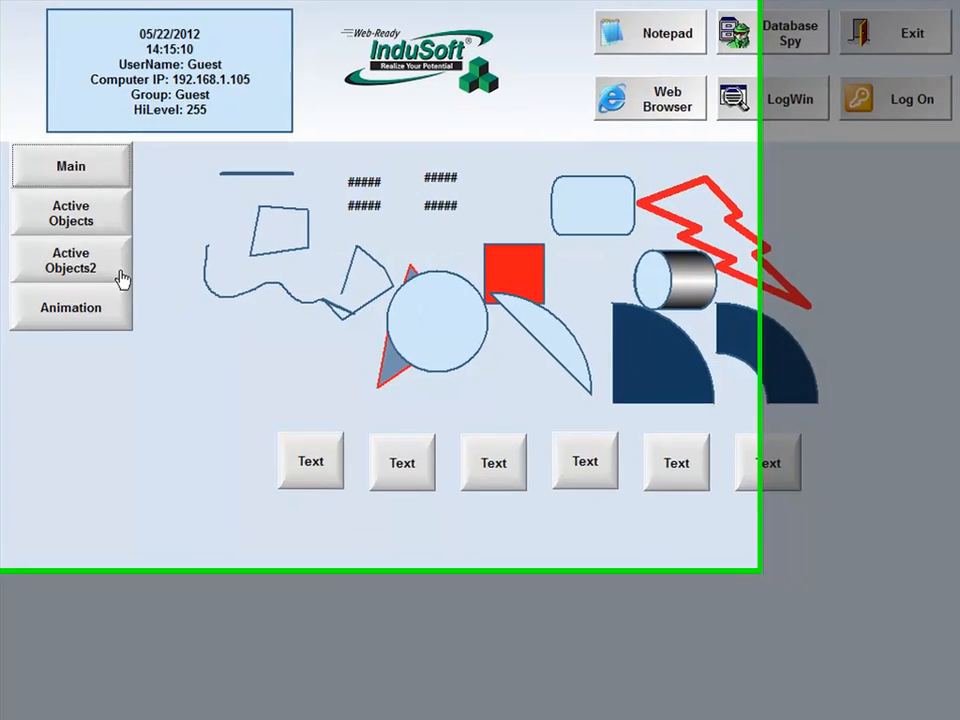
pyautogui.click(103, 311)
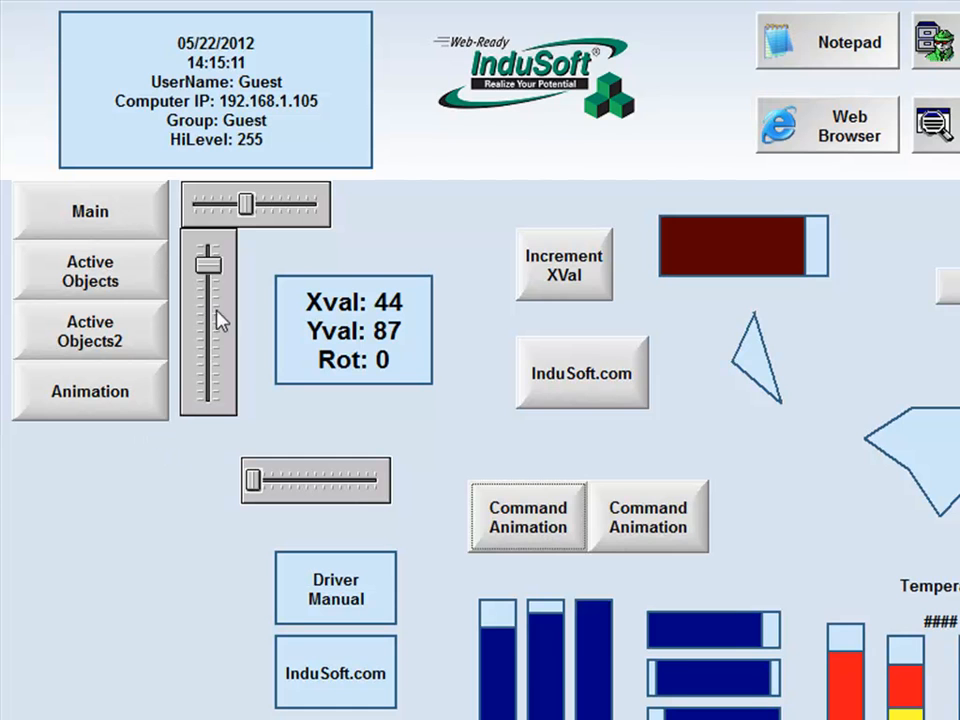
# Raise Yval to 90 with the vertical slider to check the red top segments, and exit the runtime
pyautogui.moveTo(207, 263)
pyautogui.mouseDown()
pyautogui.moveTo(207, 385)
pyautogui.moveTo(210, 262)
pyautogui.mouseUp()
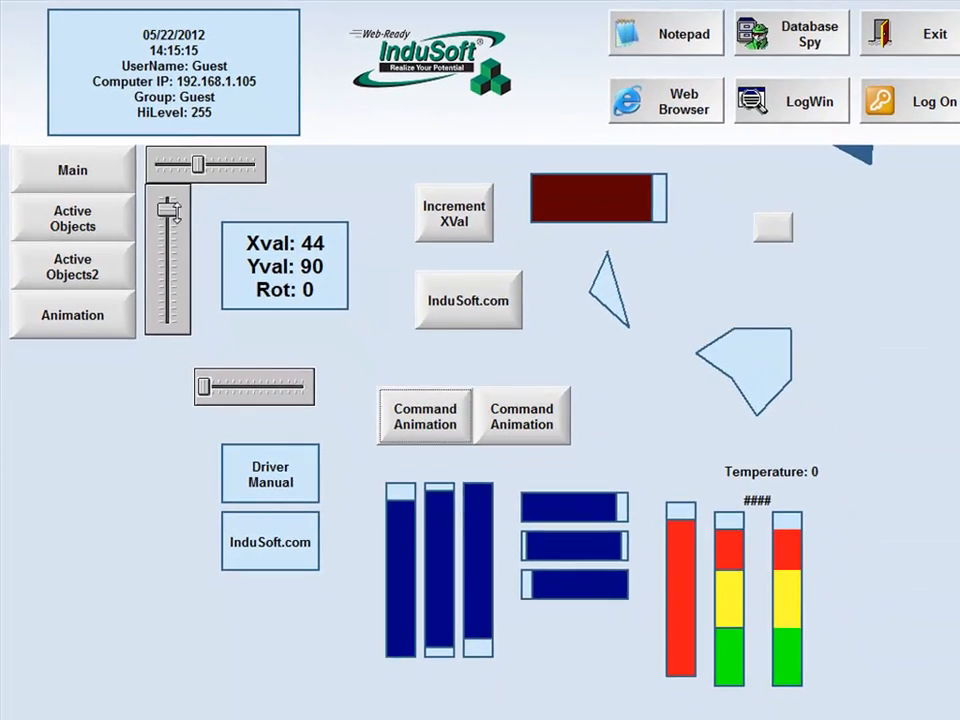
pyautogui.click(884, 50)
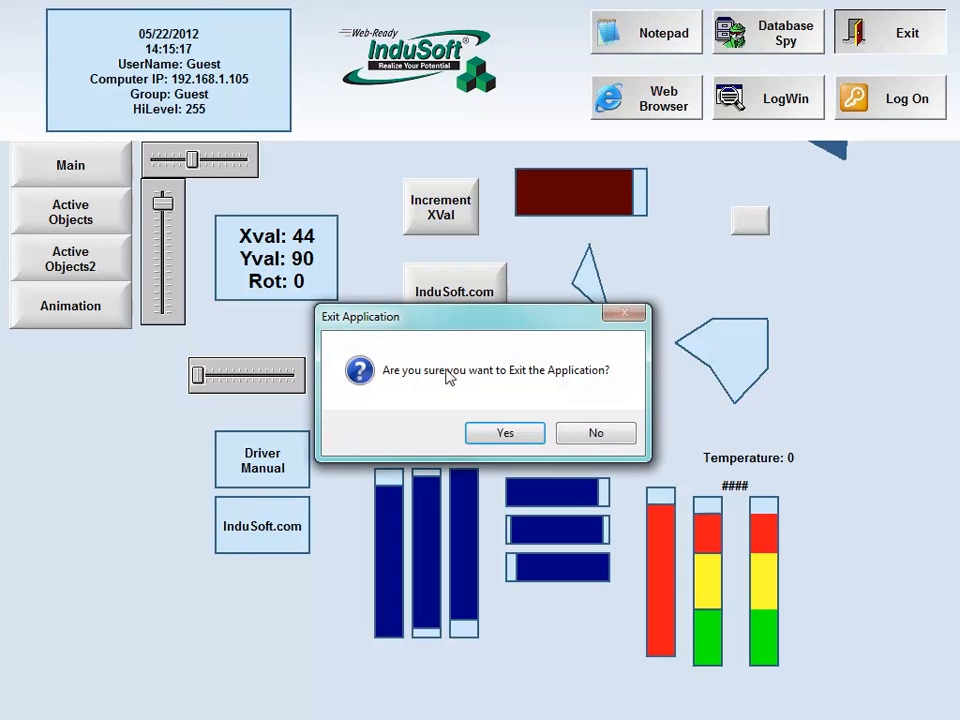
pyautogui.click(502, 436)
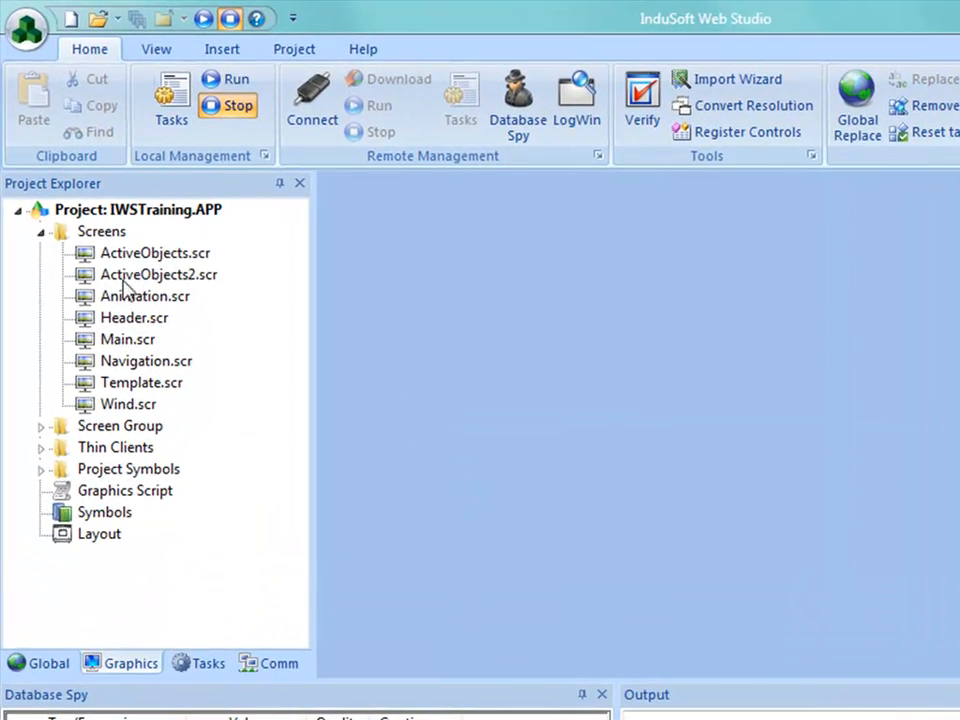
# Reopen the Animation screen for editing and move the Temperature text to X 580, Y 320
pyautogui.doubleClick(122, 297)
pyautogui.moveTo(952, 335); pyautogui.dragTo(951, 400)
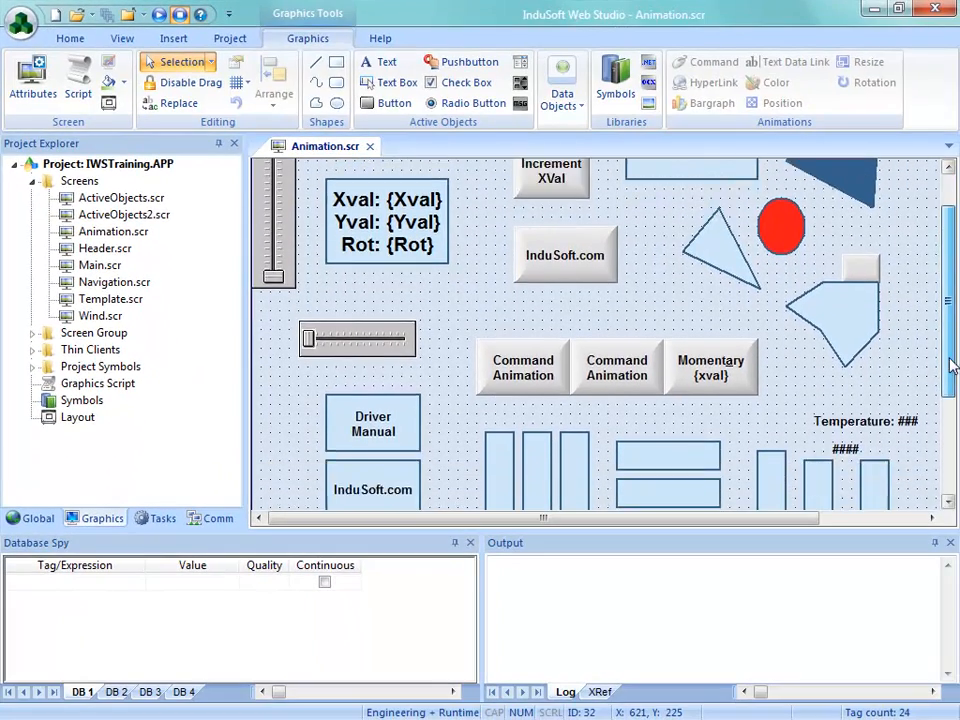
pyautogui.click(848, 322)
pyautogui.moveTo(848, 322); pyautogui.dragTo(823, 312)
# Set the maximum value of the Temperature text's Text Data Link animation to 50
pyautogui.doubleClick(823, 312)
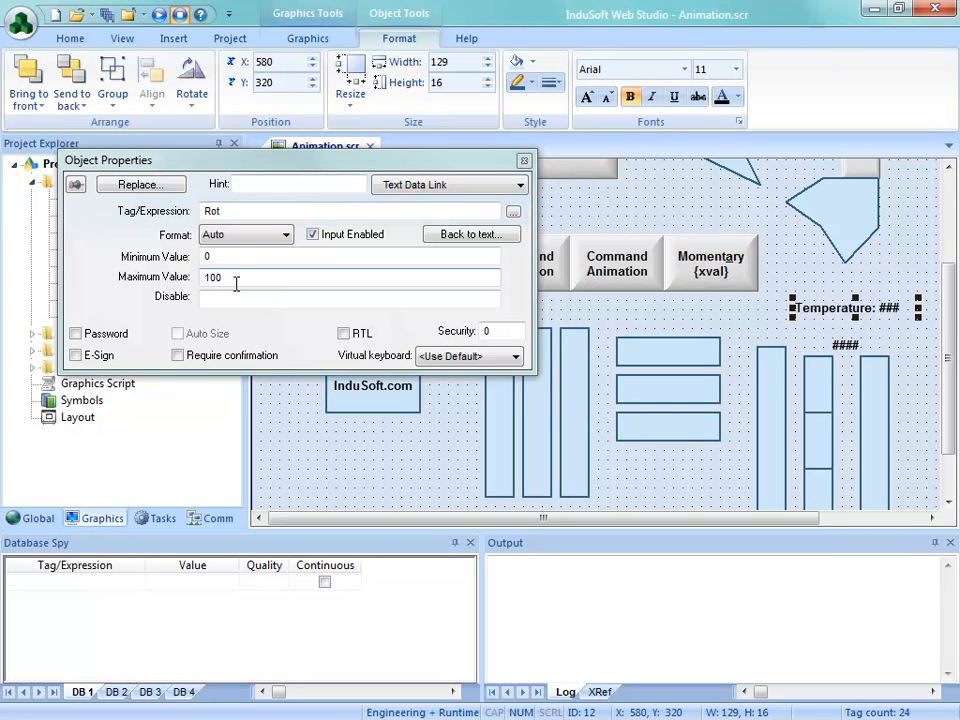
pyautogui.moveTo(221, 210); pyautogui.dragTo(198, 210)
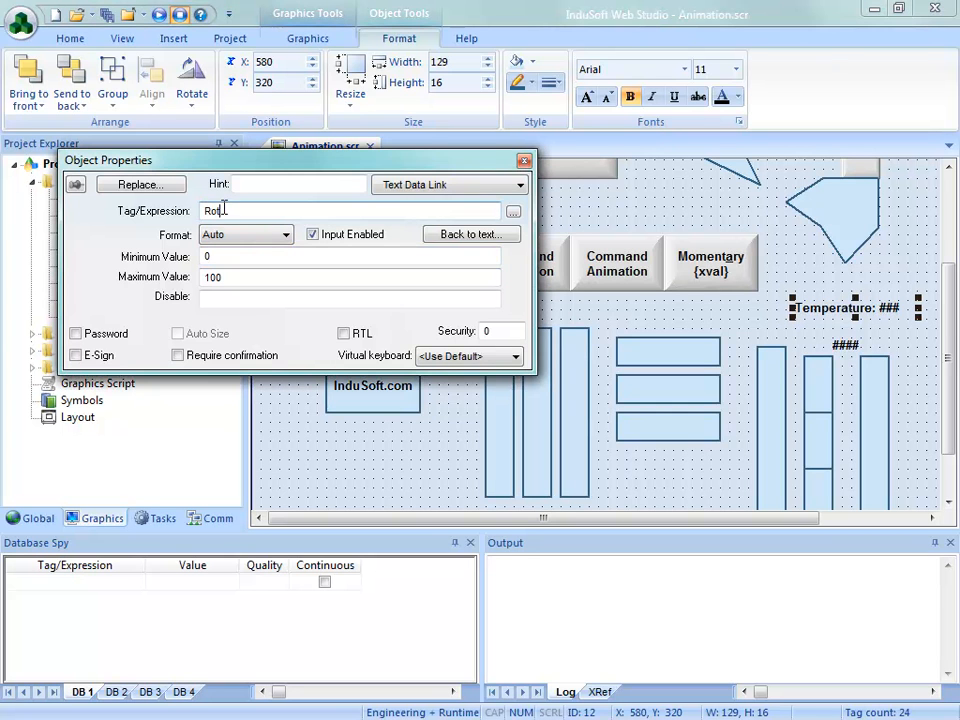
pyautogui.moveTo(231, 162); pyautogui.dragTo(283, 276)
pyautogui.moveTo(272, 385); pyautogui.dragTo(258, 385)
pyautogui.write('50')
pyautogui.click(572, 268)
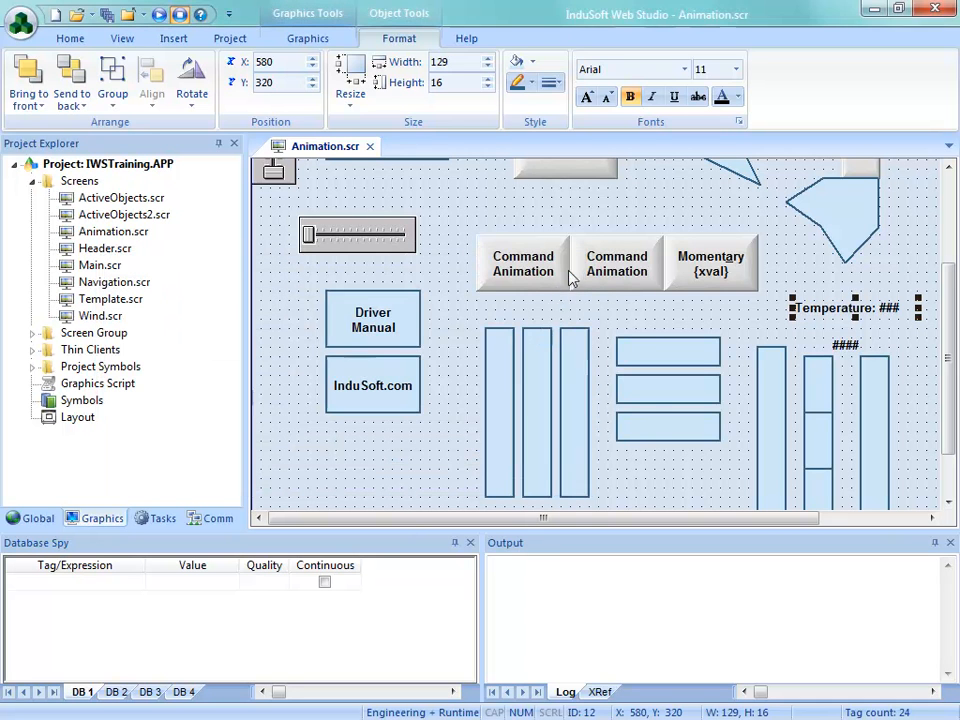
# Save and close the Animation screen with the new Temperature limit, and run the project showing that screen
pyautogui.click(370, 147)
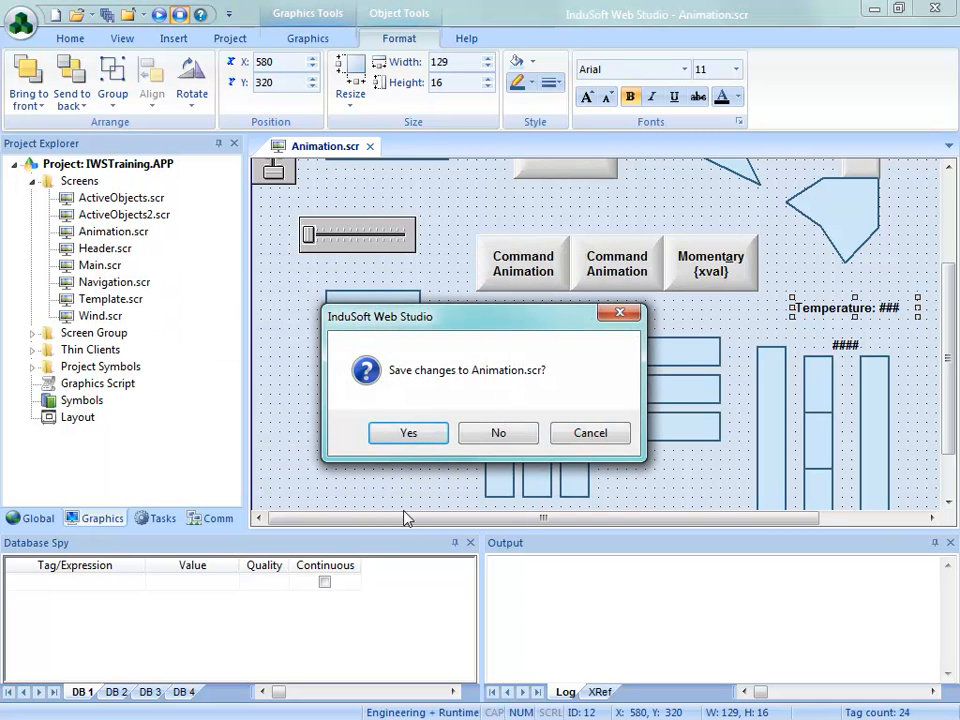
pyautogui.click(410, 433)
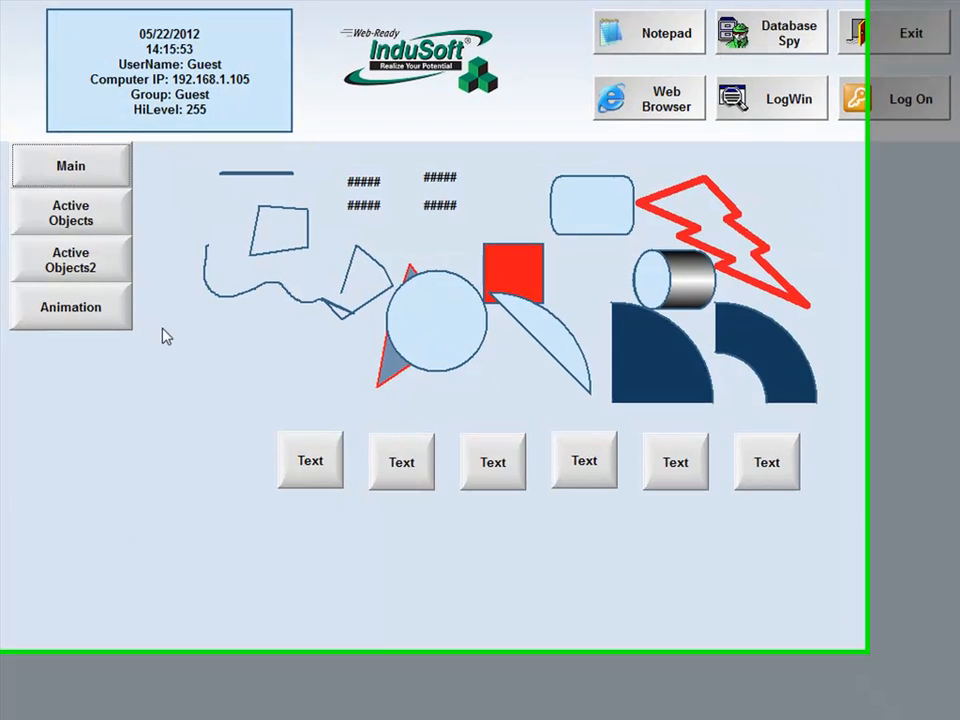
pyautogui.click(66, 307)
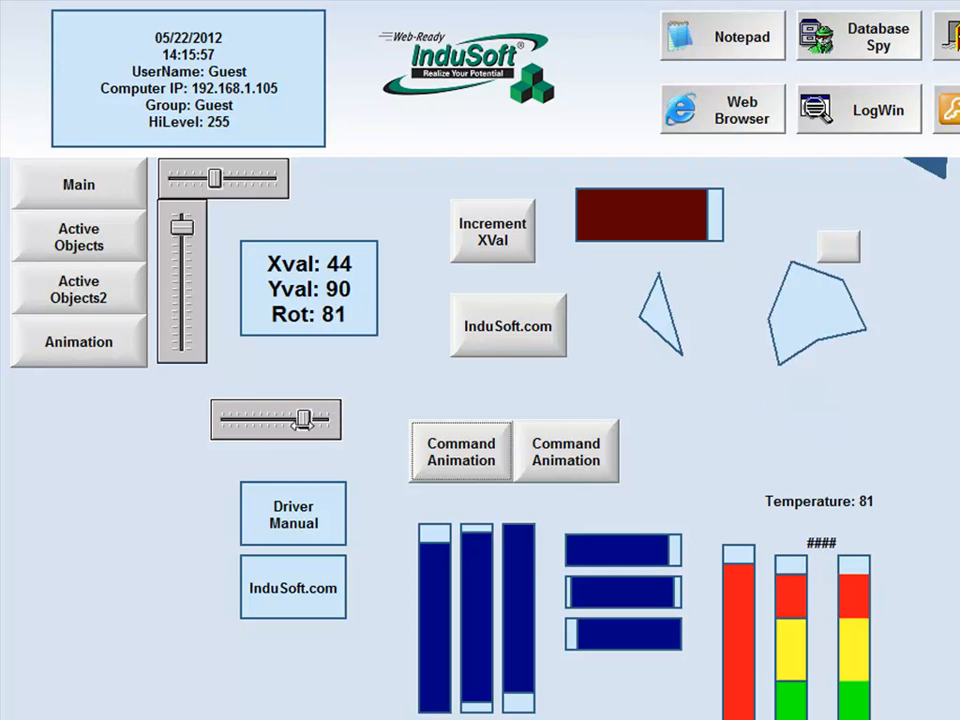
# Enter 50 as the Temperature value through the runtime keypad, and replace it with 22
pyautogui.click(866, 501)
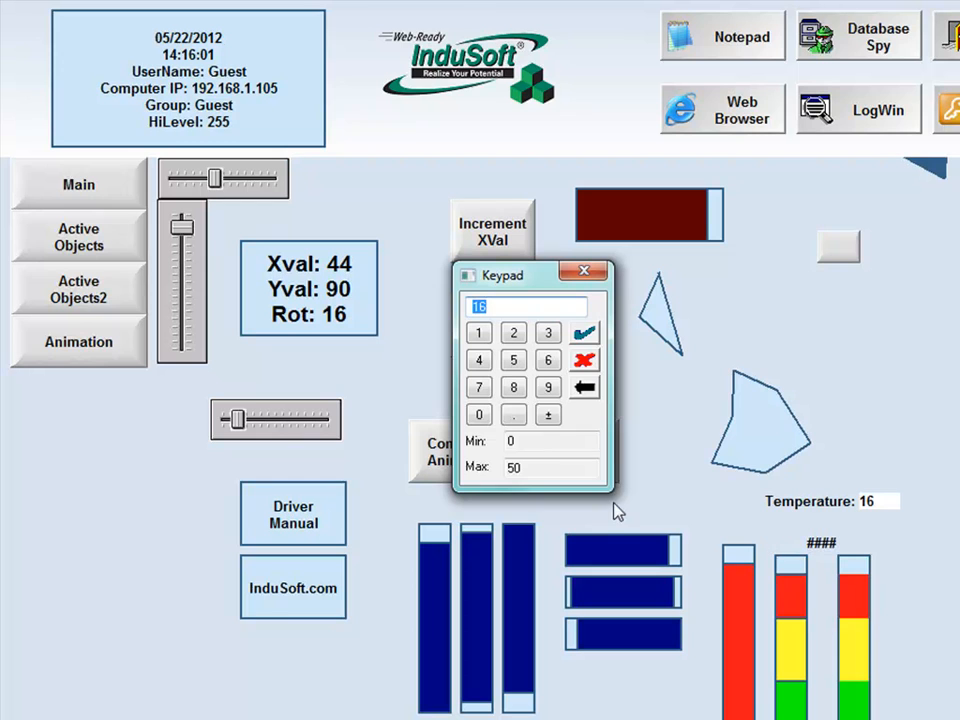
pyautogui.click(514, 362)
pyautogui.click(480, 416)
pyautogui.click(585, 336)
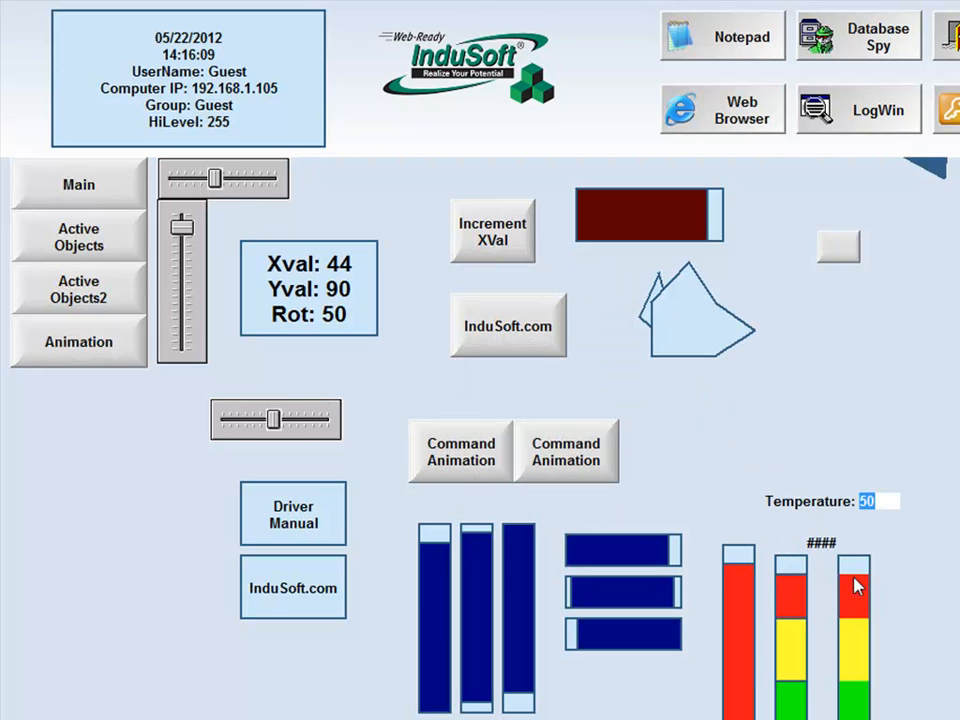
pyautogui.click(883, 508)
pyautogui.click(514, 333)
pyautogui.click(514, 333)
pyautogui.click(585, 337)
# Try to enter 75 as the Temperature value through the keypad, and exit the runtime
pyautogui.click(866, 501)
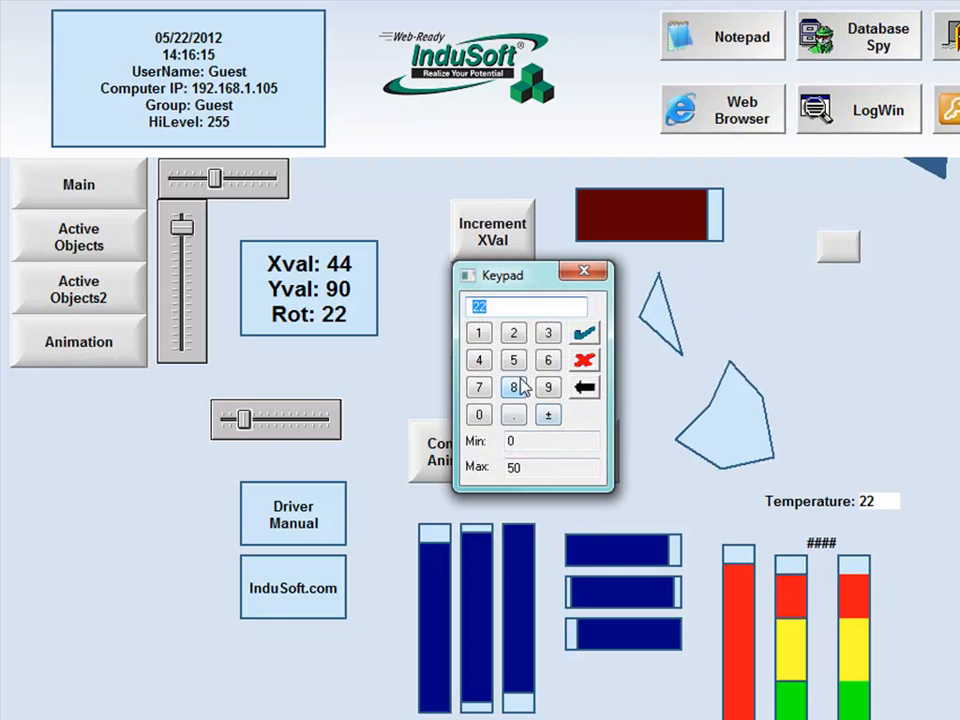
pyautogui.click(481, 389)
pyautogui.click(514, 361)
pyautogui.click(584, 335)
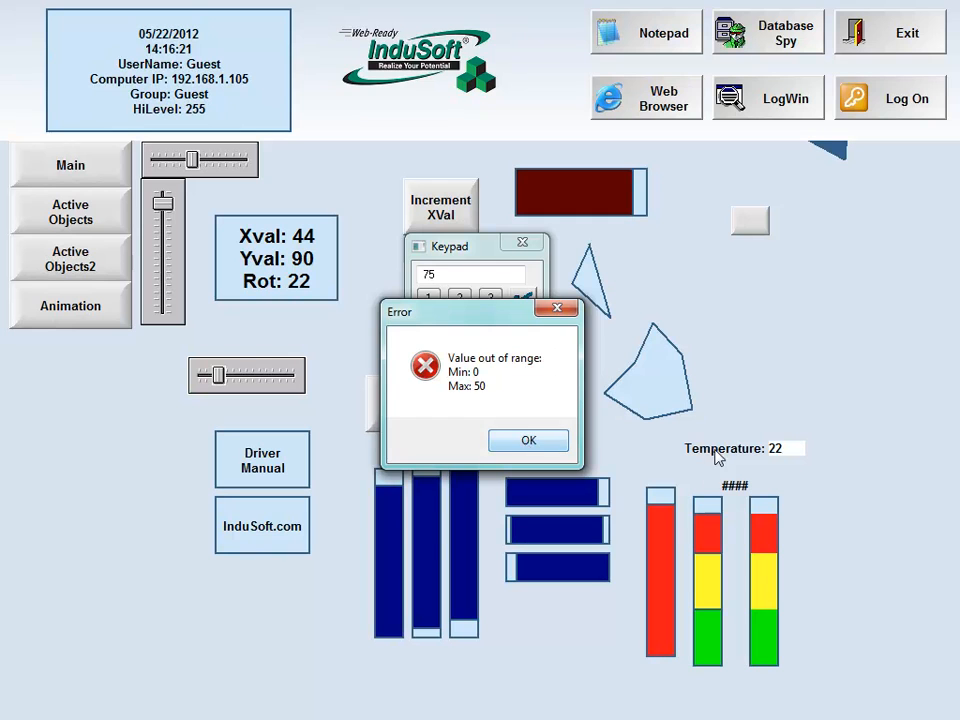
pyautogui.click(530, 443)
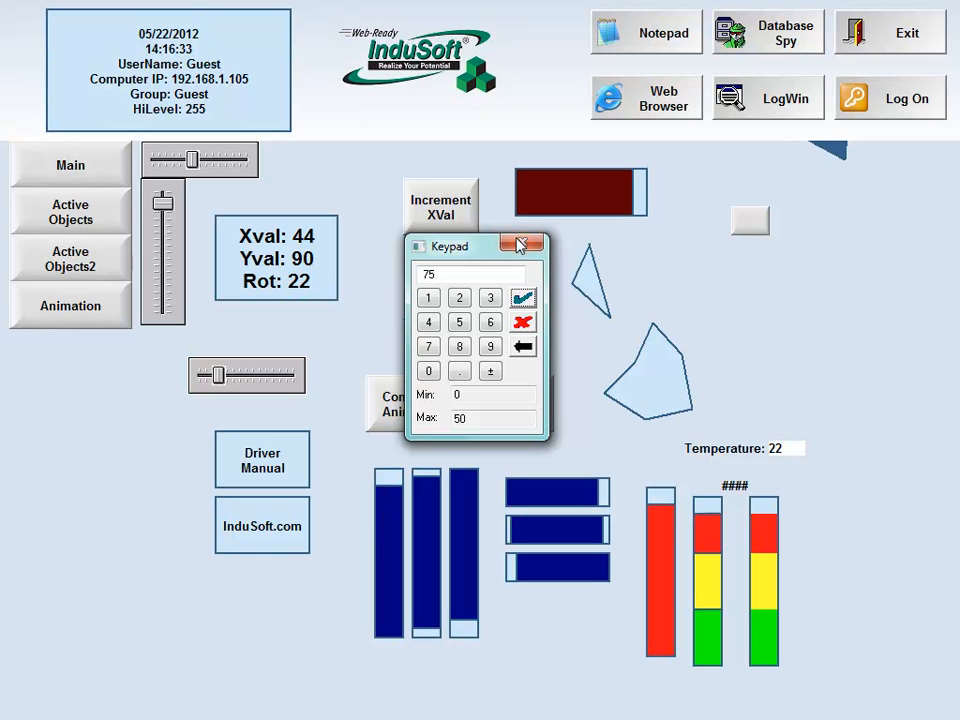
pyautogui.click(522, 242)
pyautogui.click(885, 50)
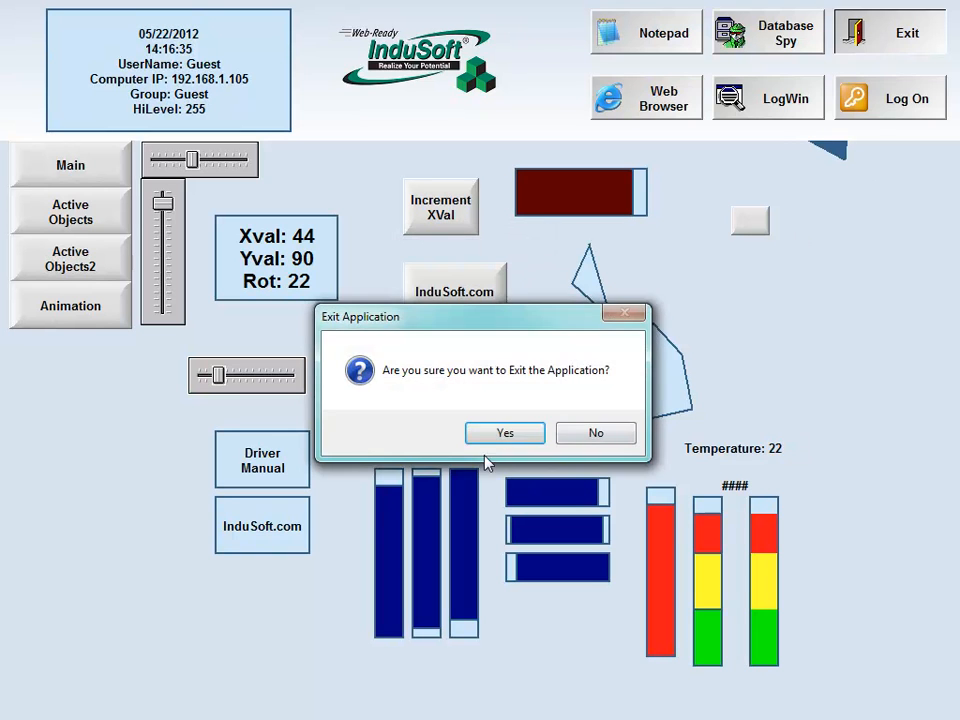
pyautogui.click(537, 432)
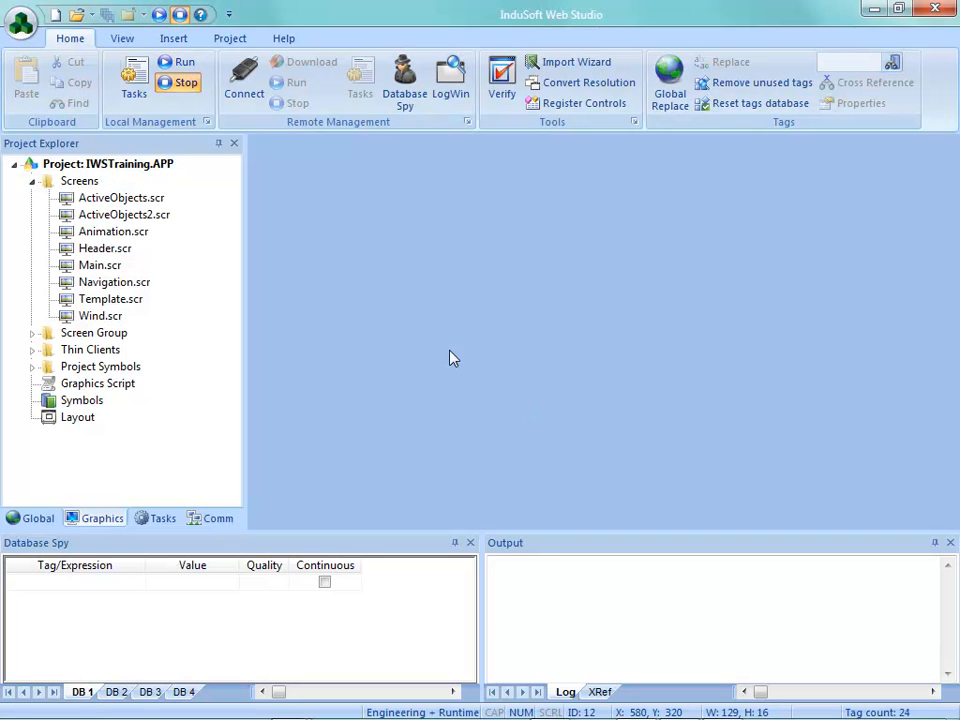
# Reopen the Animation screen and place a copy of the Temperature text just below the original at X 570, Y 340
pyautogui.doubleClick(105, 232)
pyautogui.scroll(-3, 938, 422)
pyautogui.click(843, 304)
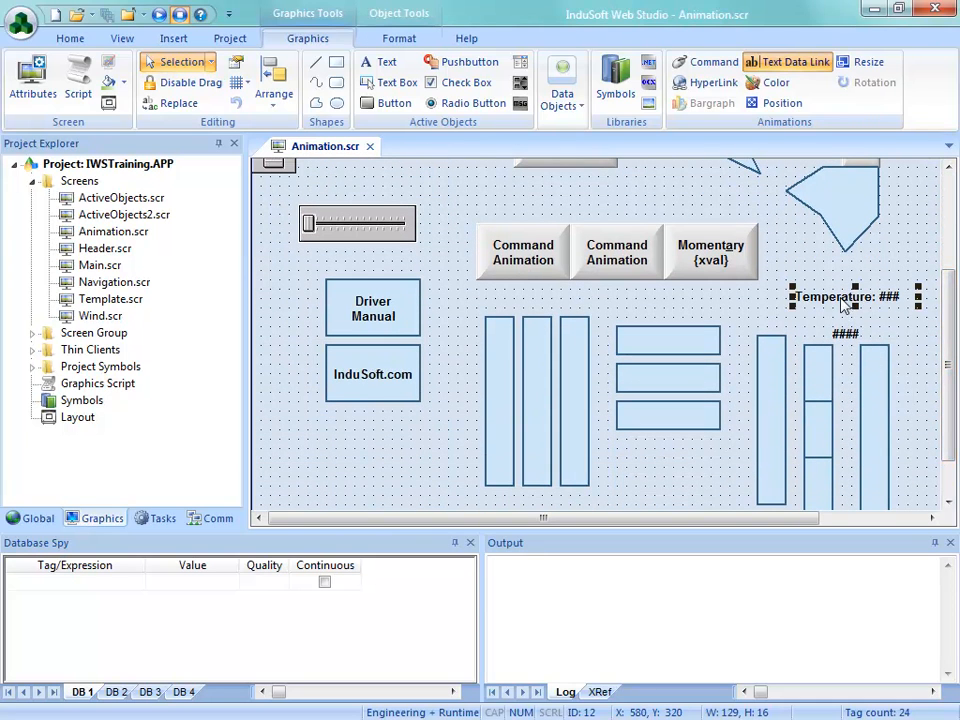
pyautogui.moveTo(843, 304); pyautogui.dragTo(836, 323)
# Extend the copied text's caption to "Temperature: ########"
pyautogui.doubleClick(836, 323)
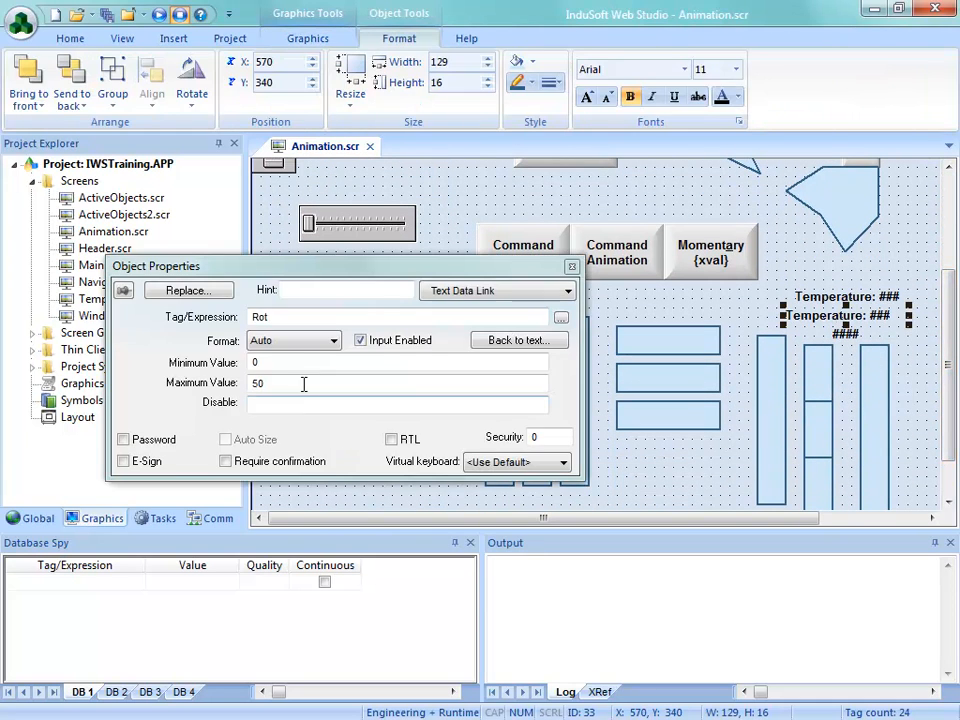
pyautogui.click(546, 345)
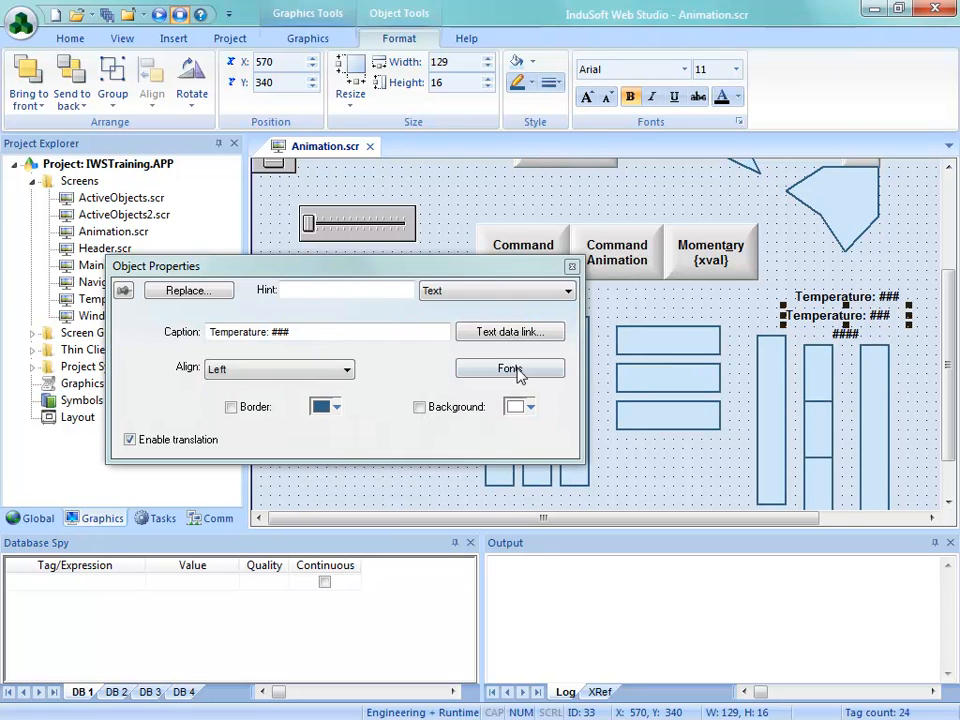
pyautogui.click(327, 331)
pyautogui.write('#####')
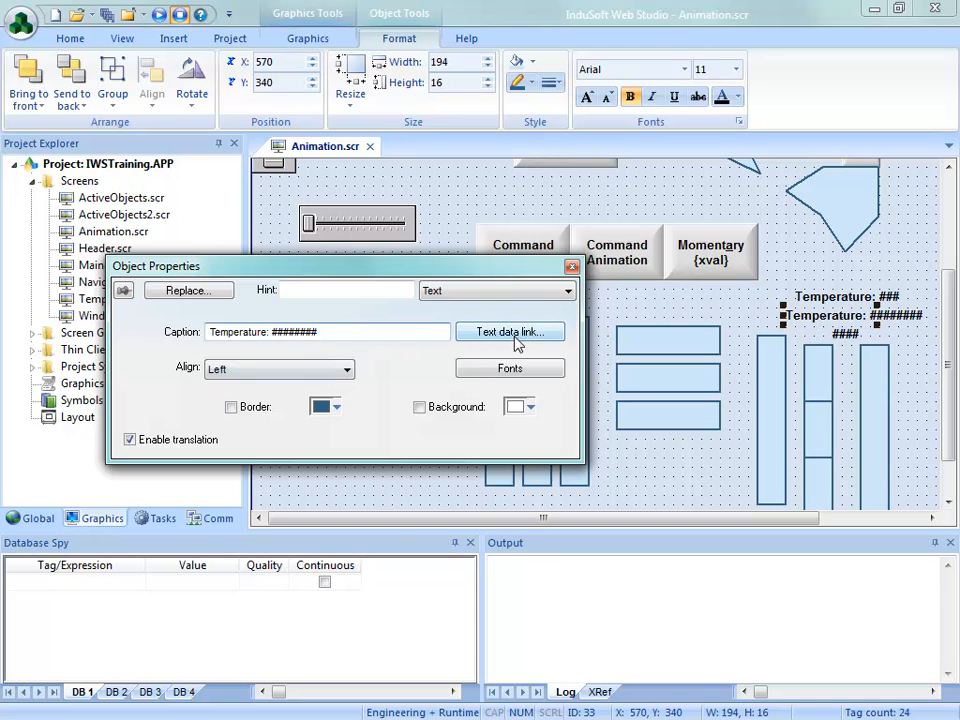
# Set the Text Data Link format of the copied Temperature text to Binary
pyautogui.click(510, 332)
pyautogui.click(325, 342)
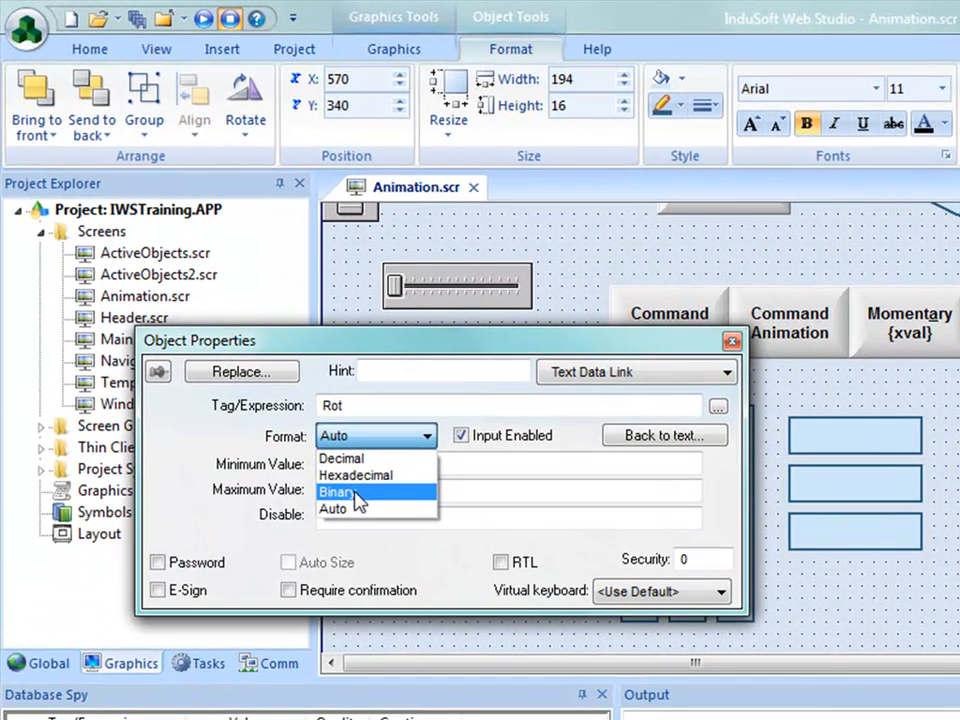
pyautogui.click(355, 492)
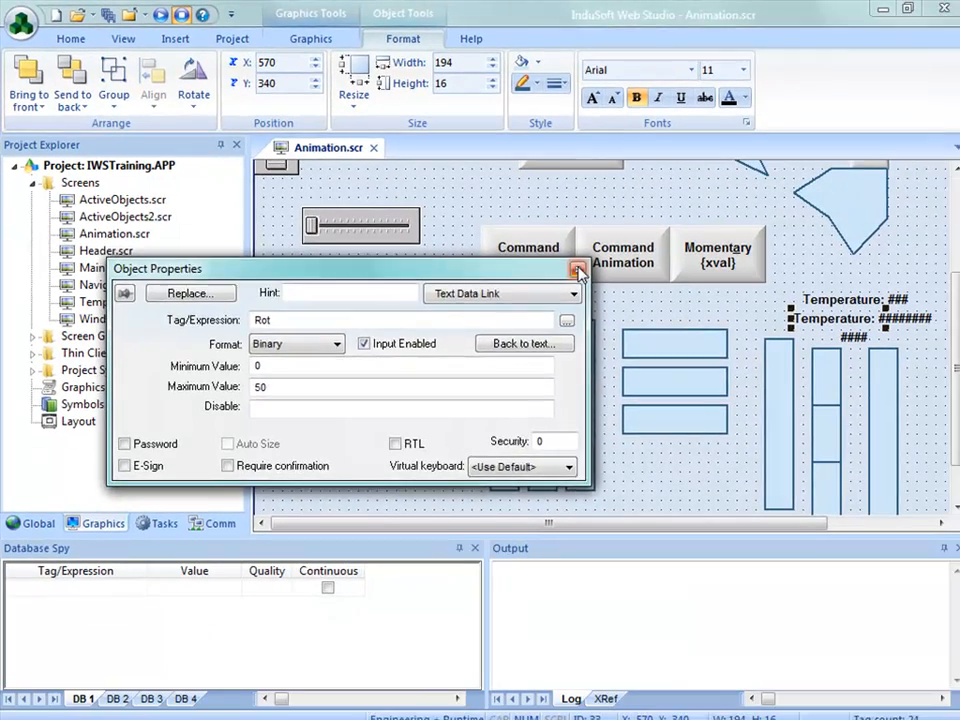
pyautogui.click(681, 318)
# Save and close the Animation screen with the binary Temperature text, and run the project
pyautogui.click(369, 146)
pyautogui.click(407, 430)
pyautogui.click(176, 66)
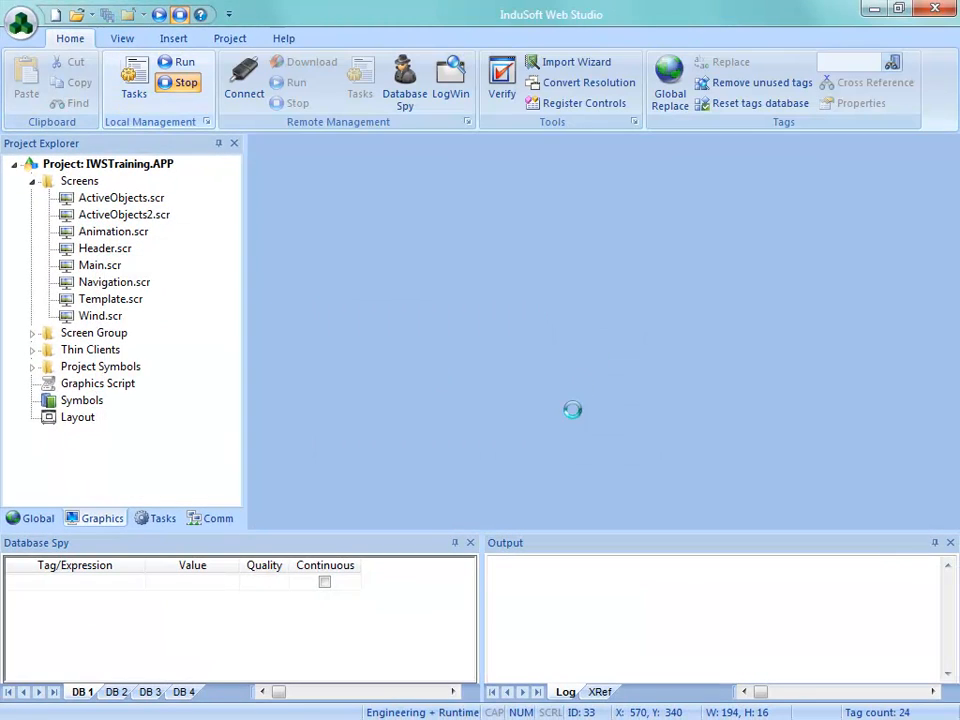
# Display the Animation screen in the running project and enter 0, 1, 2, 3 and 16 in turn in the decimal Temperature field
pyautogui.click(80, 302)
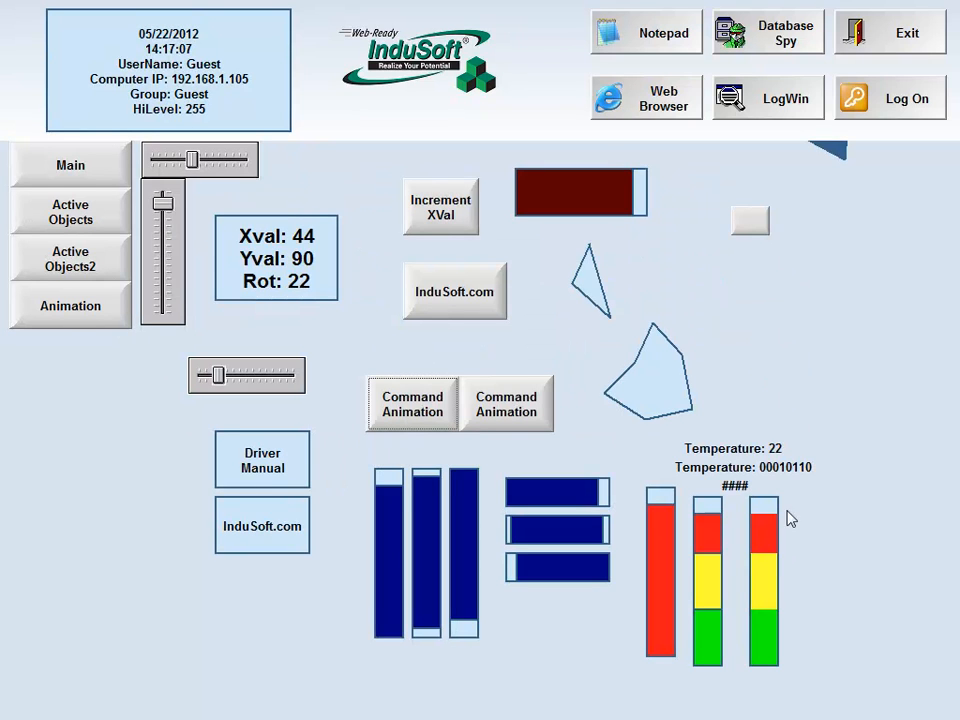
pyautogui.click(784, 452)
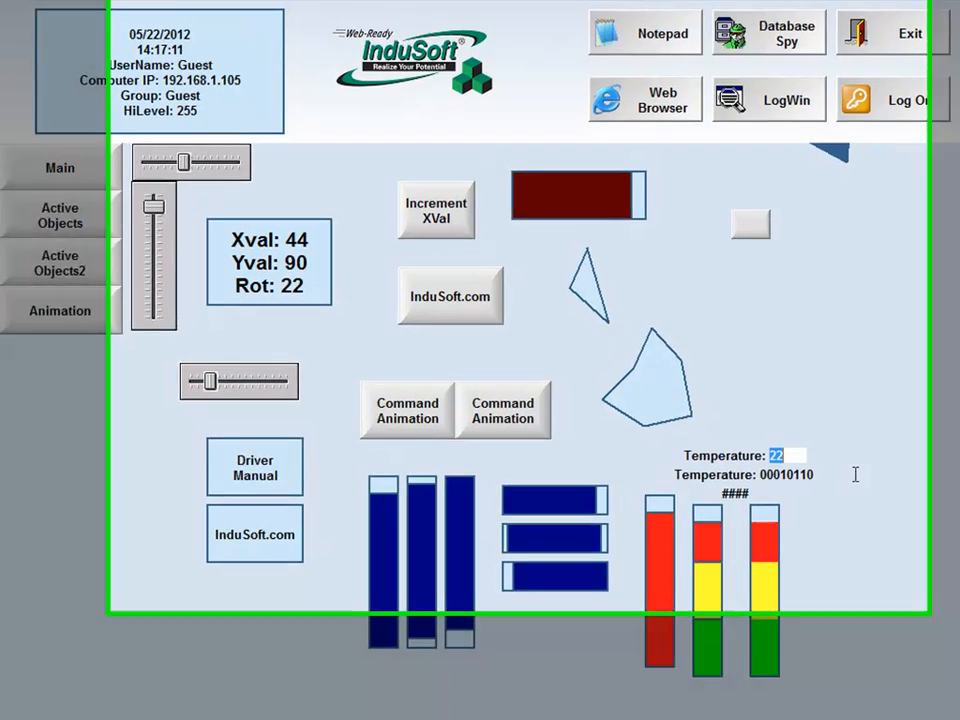
pyautogui.write('0')
pyautogui.press('Return')
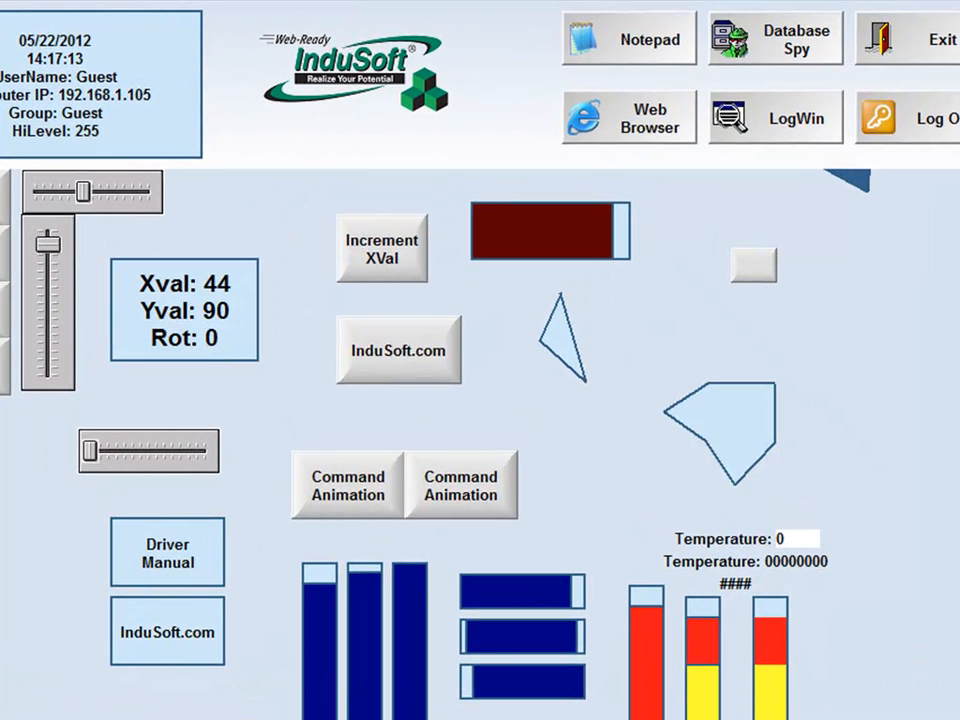
pyautogui.press('Return')
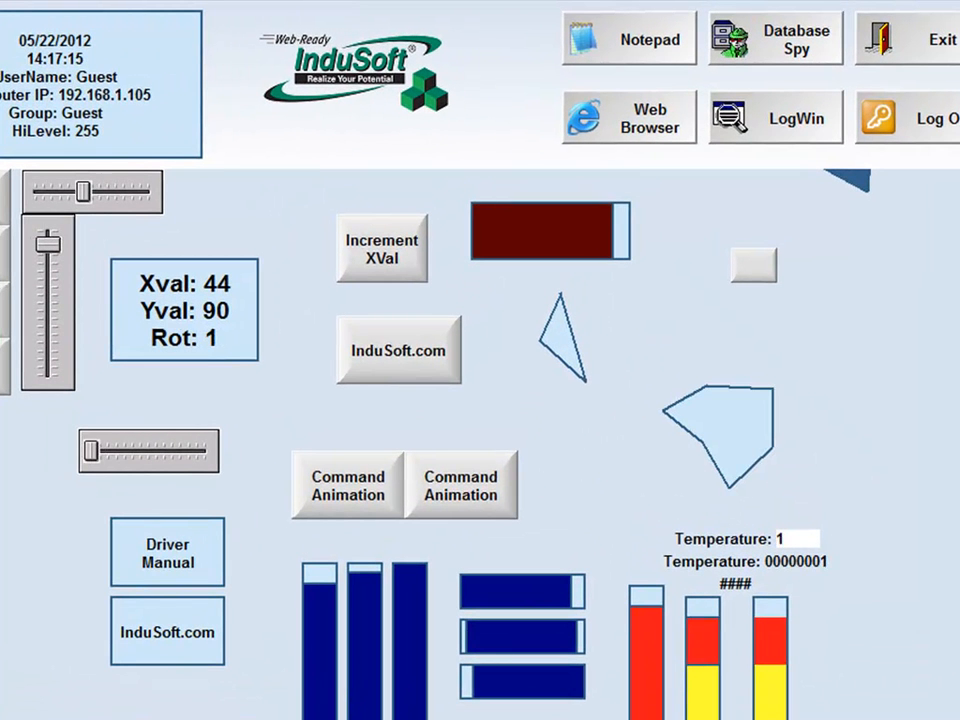
pyautogui.press('Return')
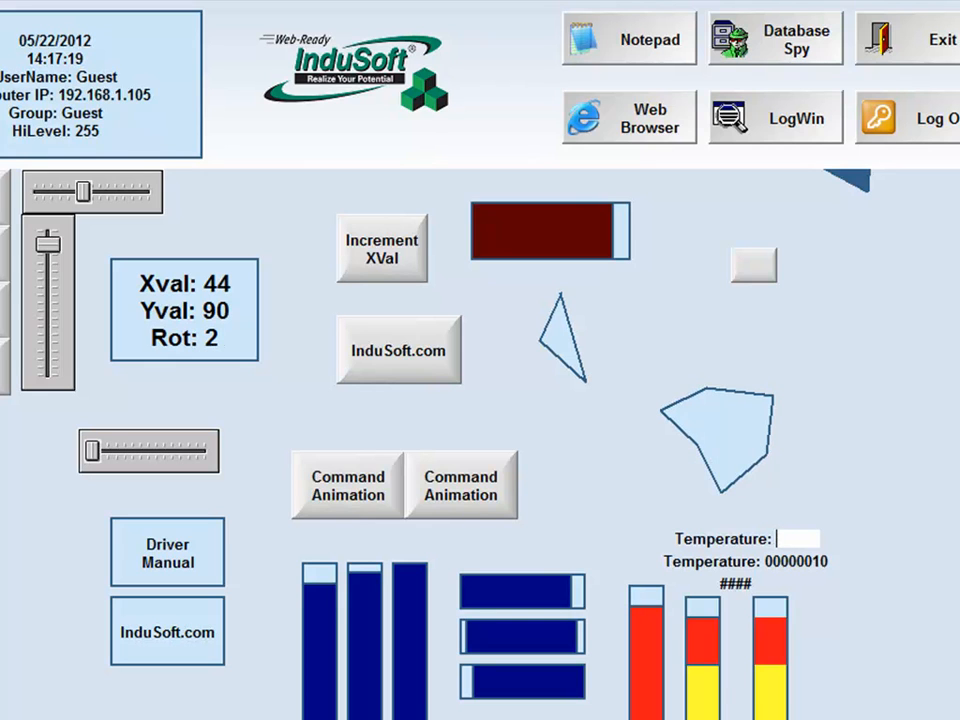
pyautogui.press('Return')
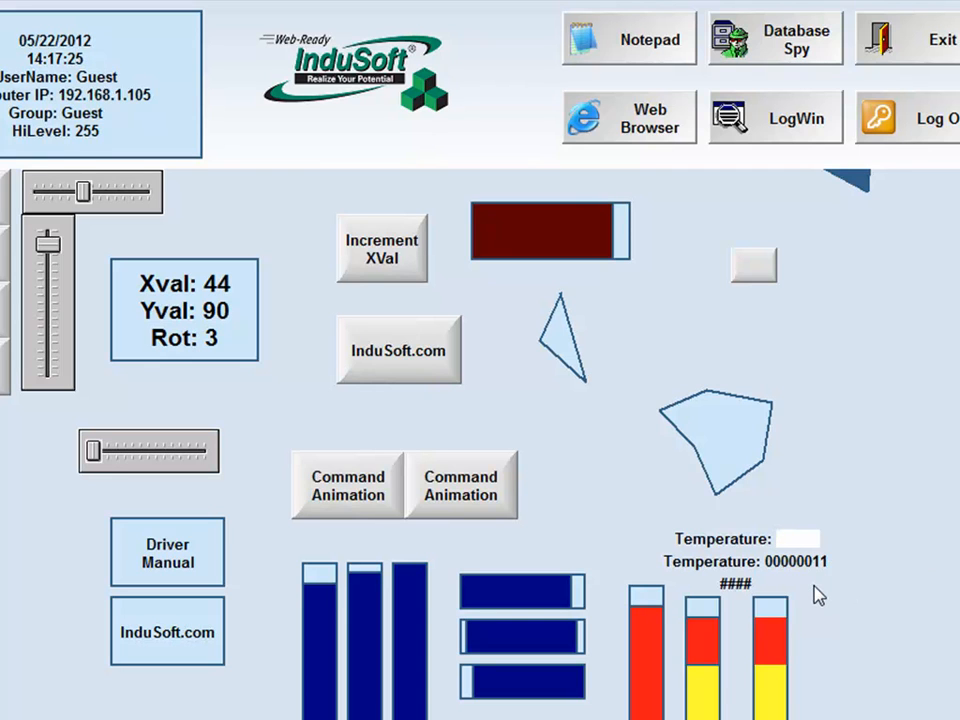
pyautogui.write('16')
pyautogui.press('Return')
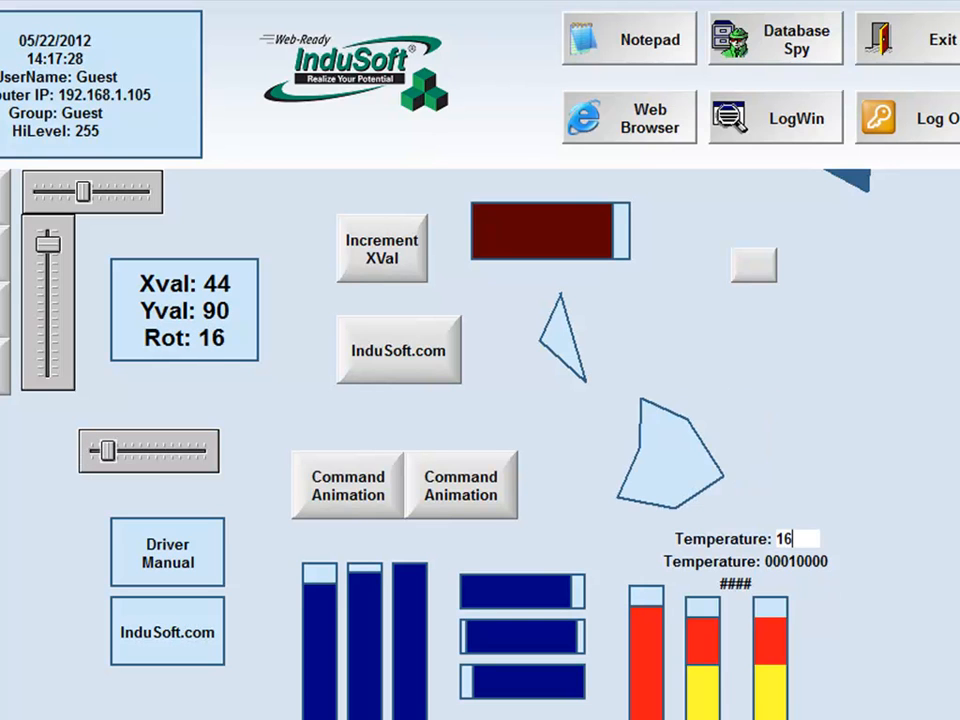
# Open the binary Temperature field's keypad and cancel it without a new value, and exit the running application
pyautogui.click(795, 562)
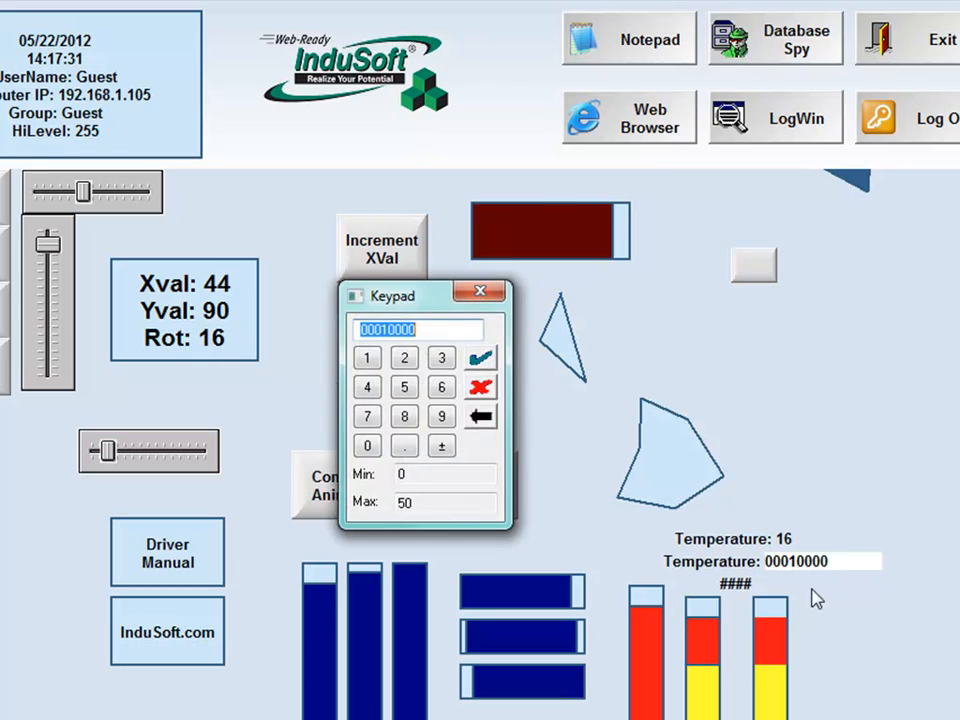
pyautogui.click(482, 389)
pyautogui.click(893, 52)
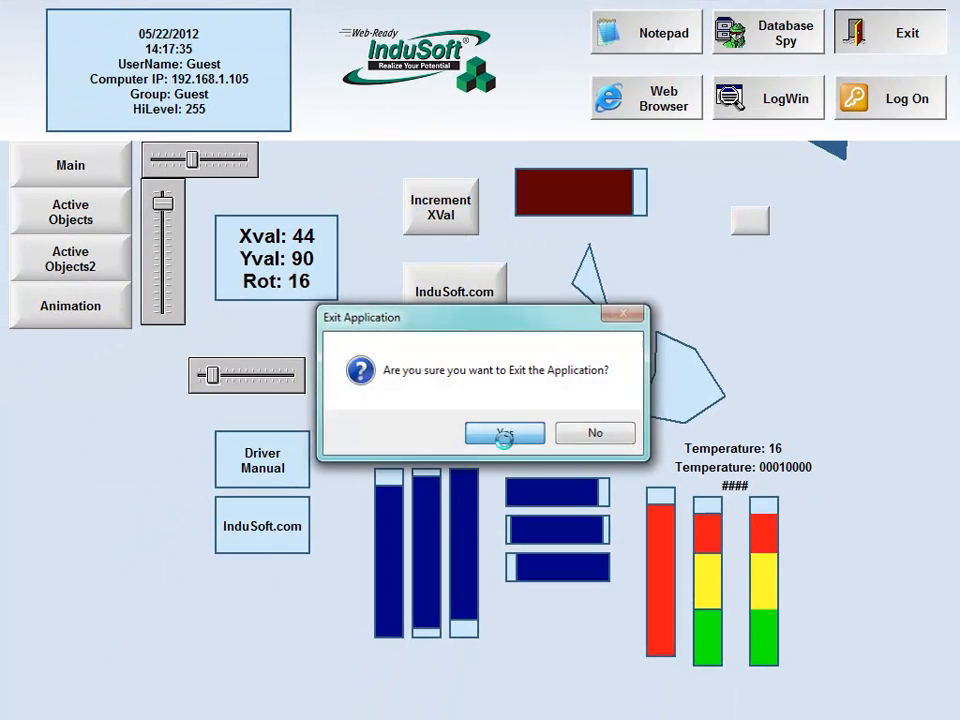
pyautogui.click(505, 432)
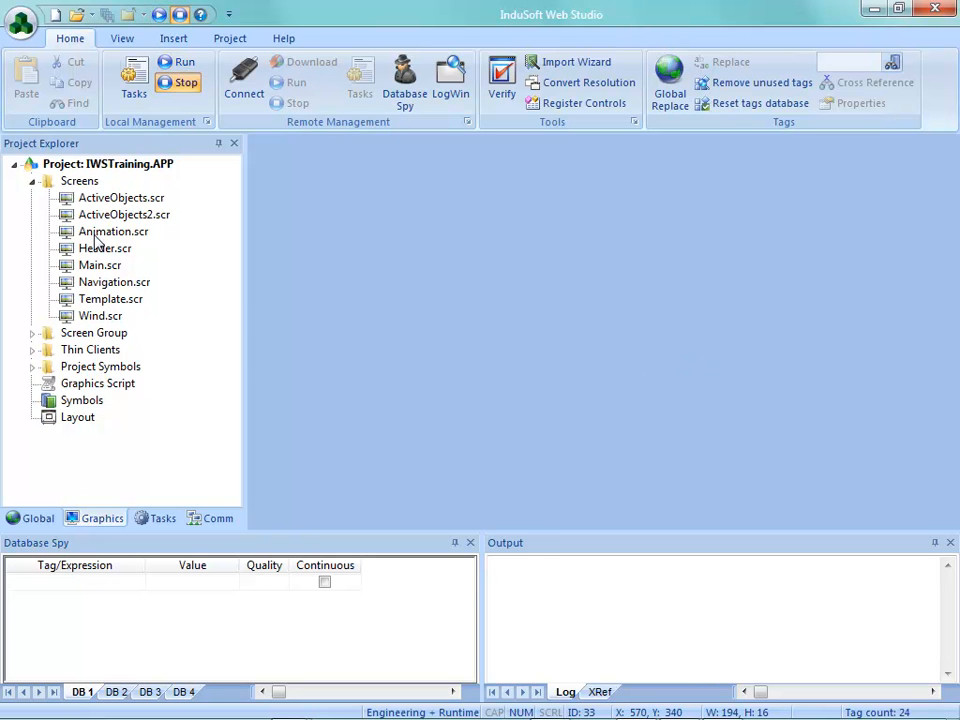
# Reopen the Animation screen and view the Text Data Link properties of the binary Temperature text
pyautogui.doubleClick(96, 234)
pyautogui.click(848, 490)
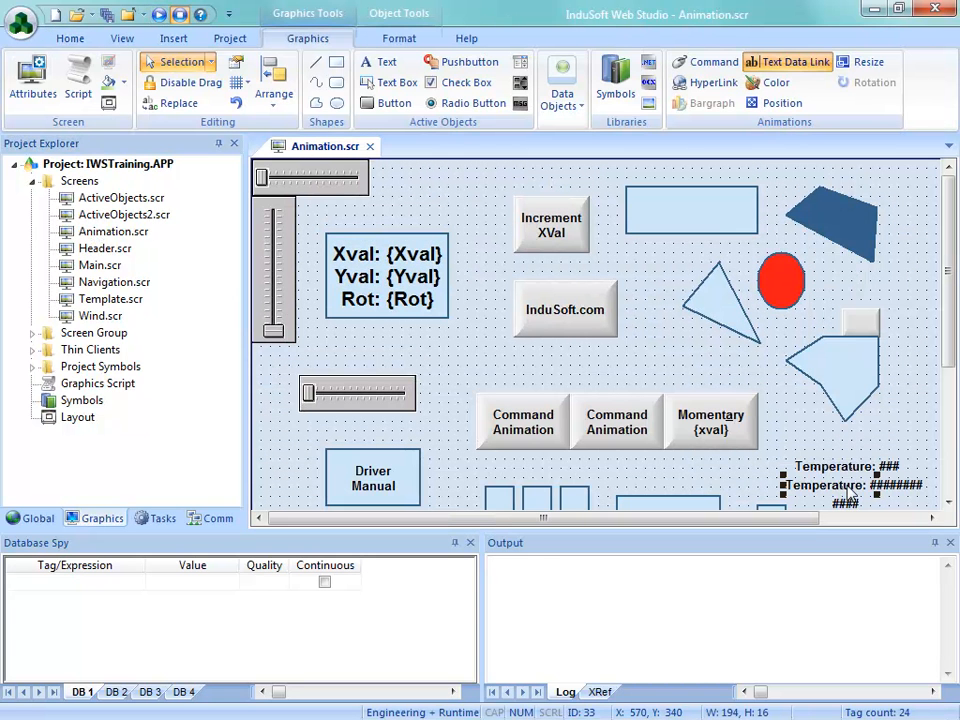
pyautogui.doubleClick(848, 490)
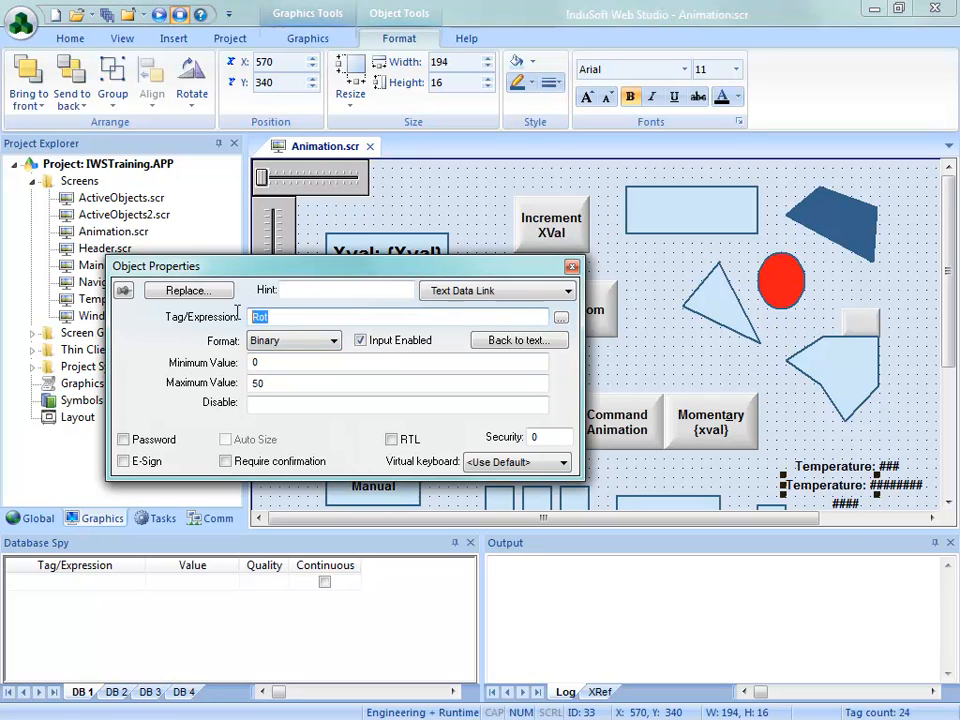
pyautogui.click(571, 268)
# Place the InduSoft.com and Driver Manual boxes side by side just below the lower horizontal slider
pyautogui.moveTo(945, 293); pyautogui.dragTo(945, 420)
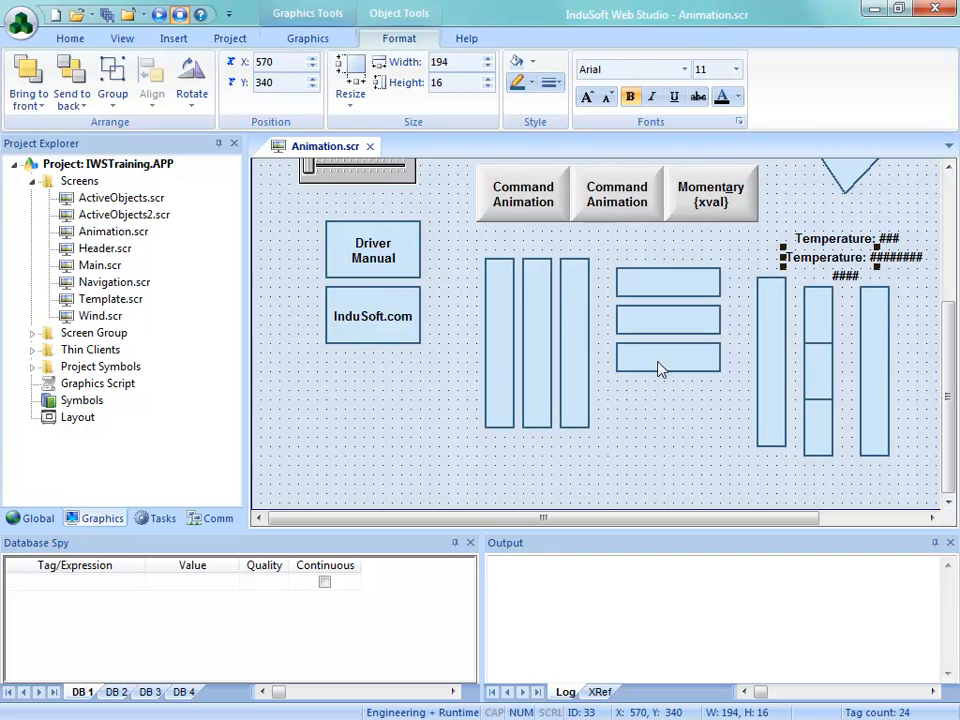
pyautogui.moveTo(376, 330); pyautogui.dragTo(332, 242)
pyautogui.moveTo(396, 268); pyautogui.dragTo(450, 247)
pyautogui.click(394, 378)
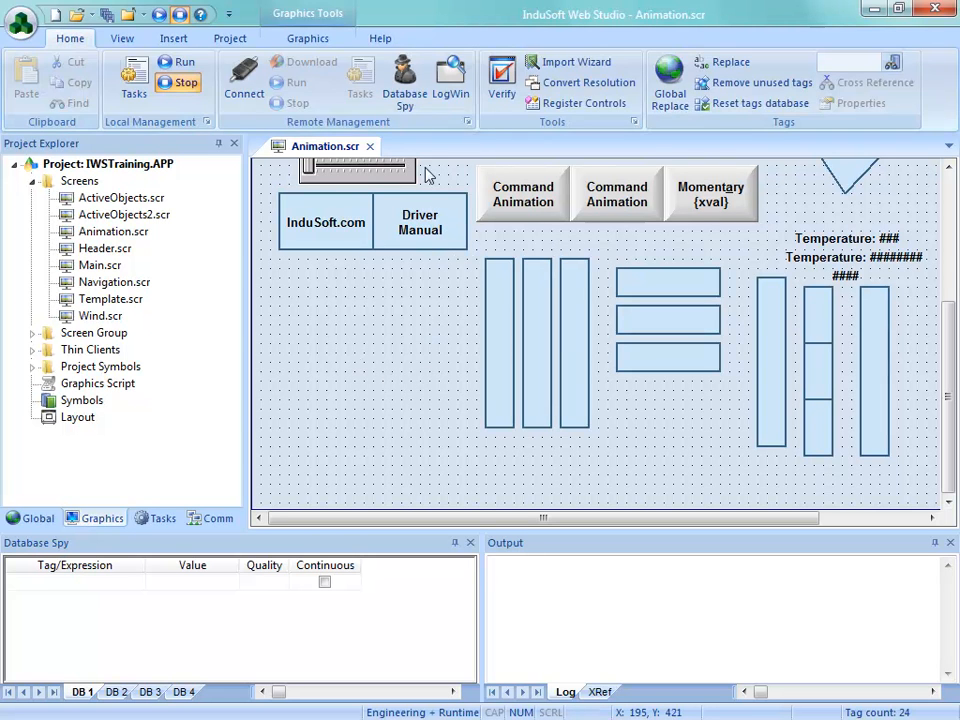
# Draw an ellipse about 51 wide and 61 high below the InduSoft.com box, at about X 20, Y 370
pyautogui.click(322, 44)
pyautogui.click(336, 103)
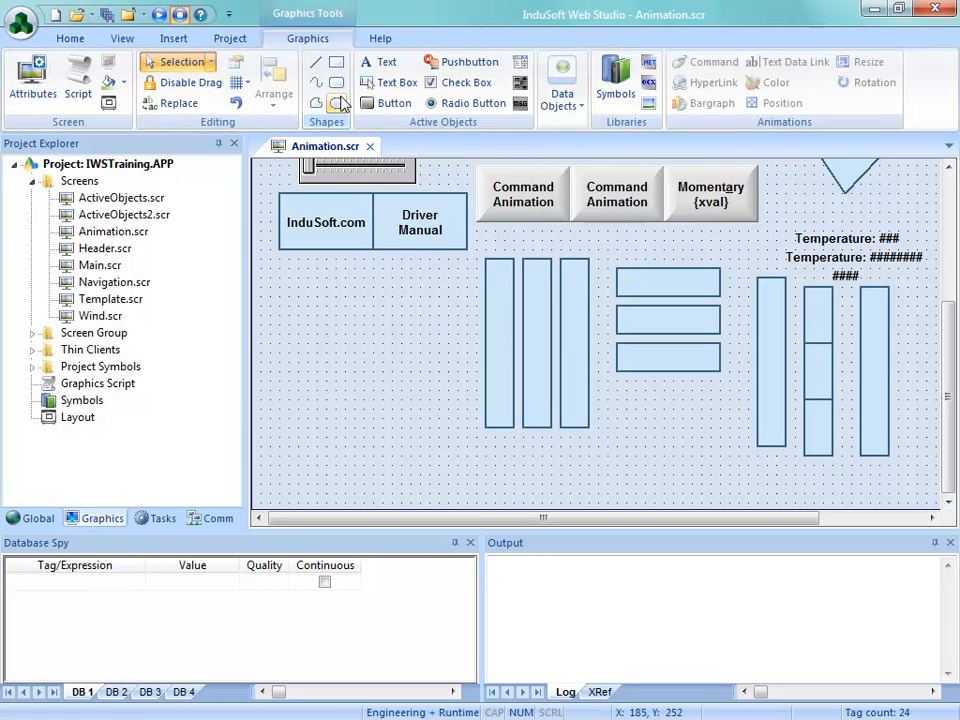
pyautogui.moveTo(268, 275); pyautogui.dragTo(319, 336)
pyautogui.press('Escape')
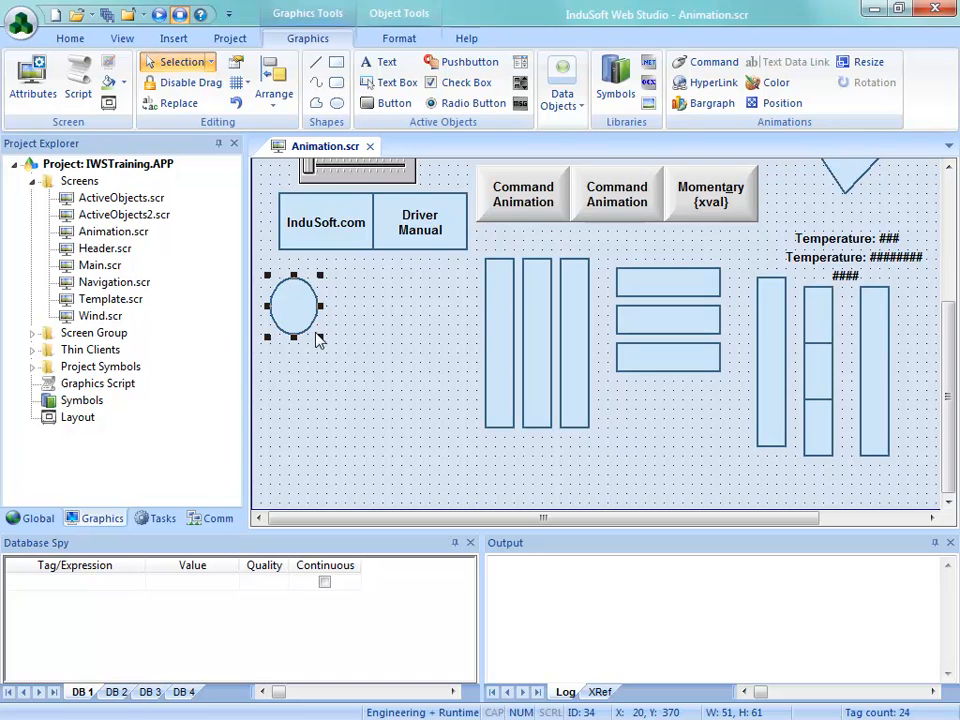
# Add a Color animation to the ellipse, view the extended list of color limits and cancel out of it
pyautogui.doubleClick(289, 308)
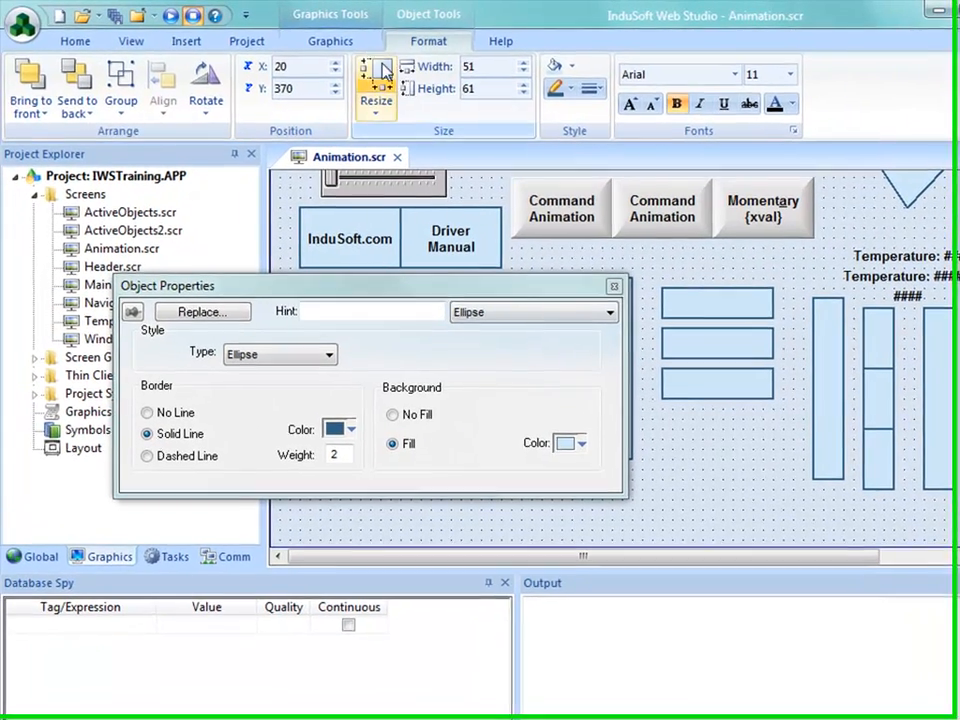
pyautogui.click(307, 38)
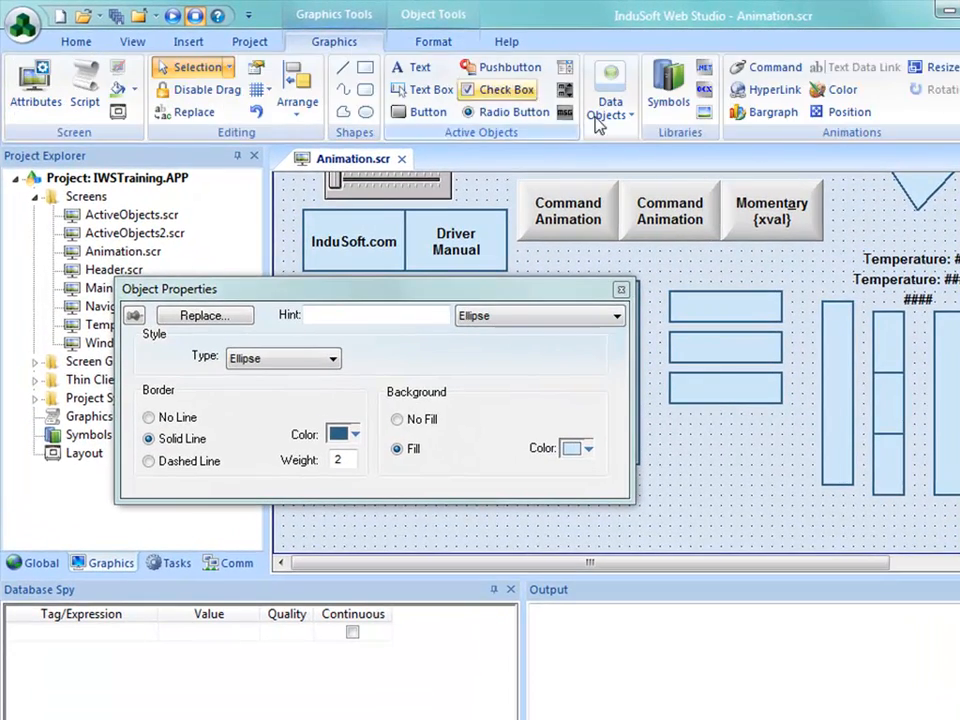
pyautogui.click(838, 89)
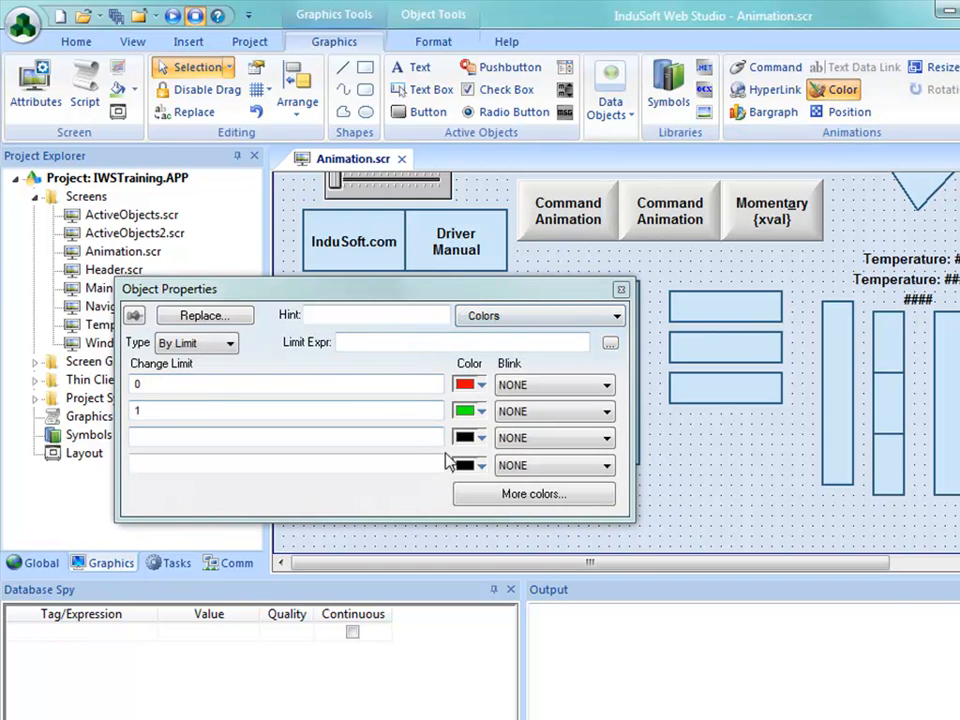
pyautogui.click(512, 493)
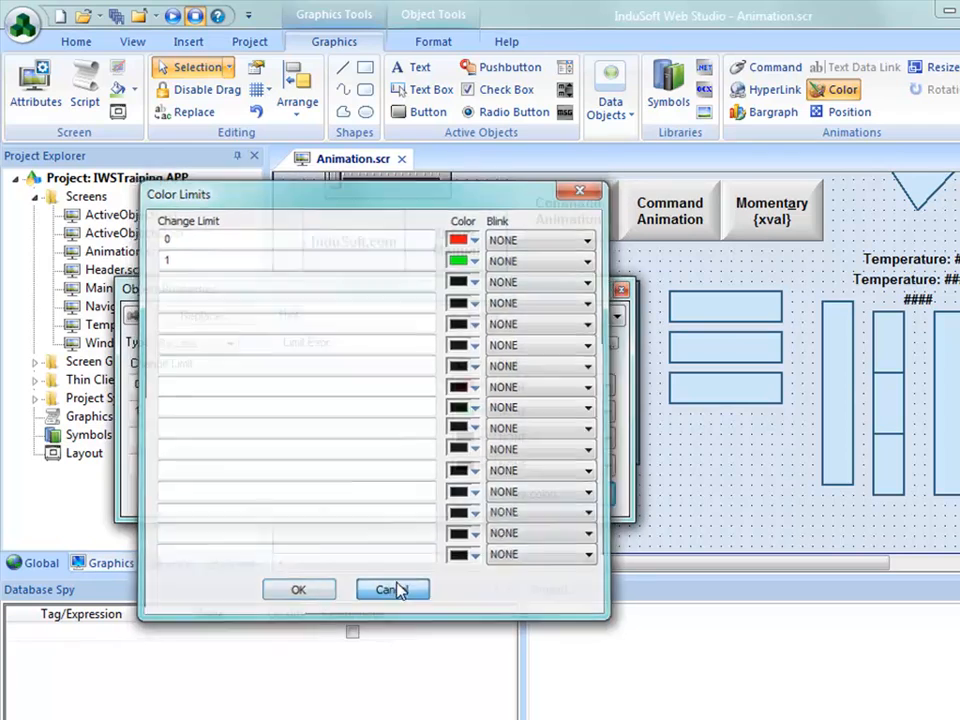
pyautogui.click(392, 590)
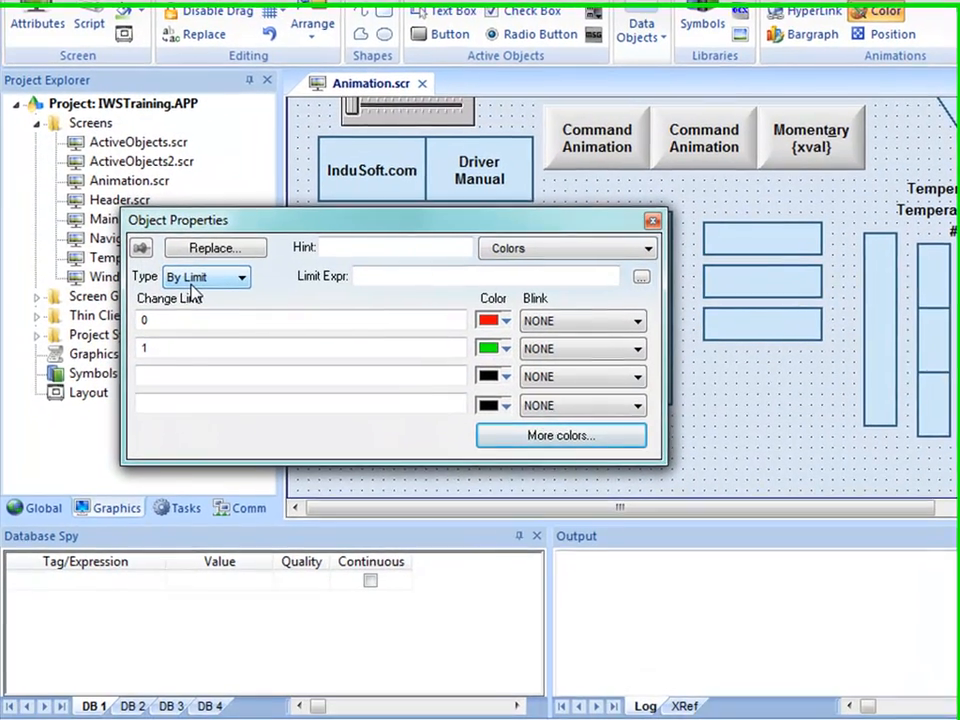
# Set the ellipse's Color animation type to By Color with the color expression 8454016
pyautogui.click(182, 350)
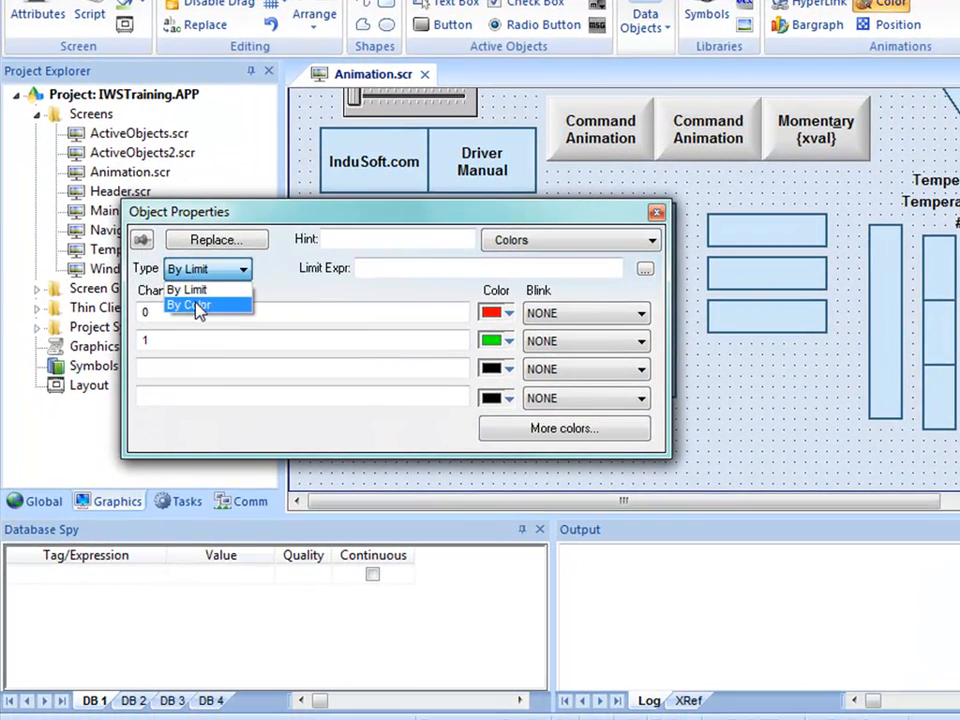
pyautogui.click(196, 306)
pyautogui.click(399, 269)
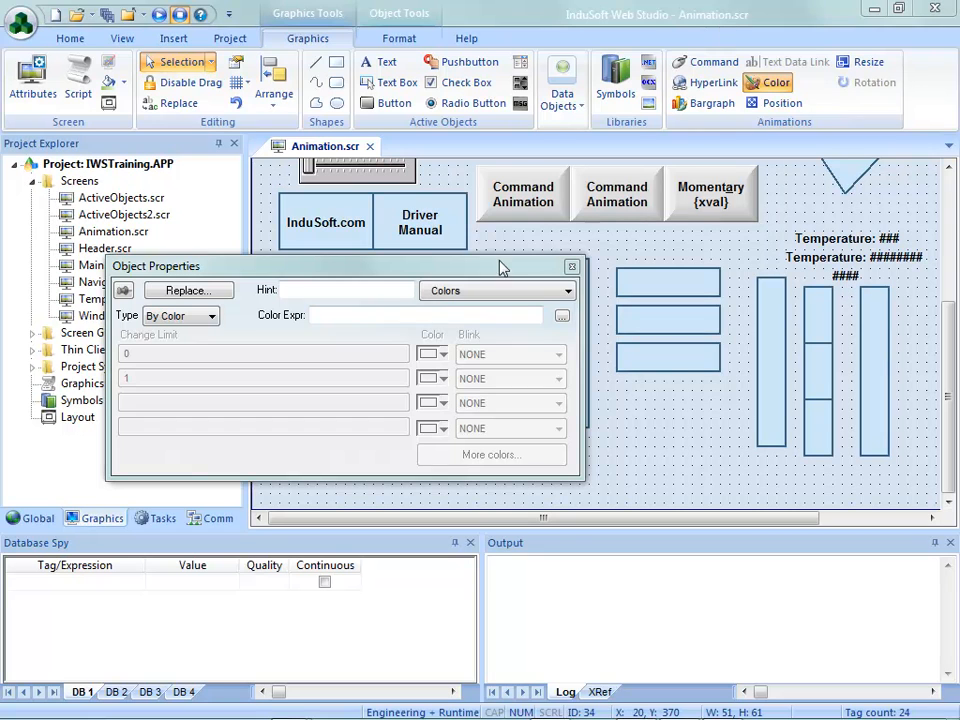
pyautogui.click(346, 320)
pyautogui.write('8454016')
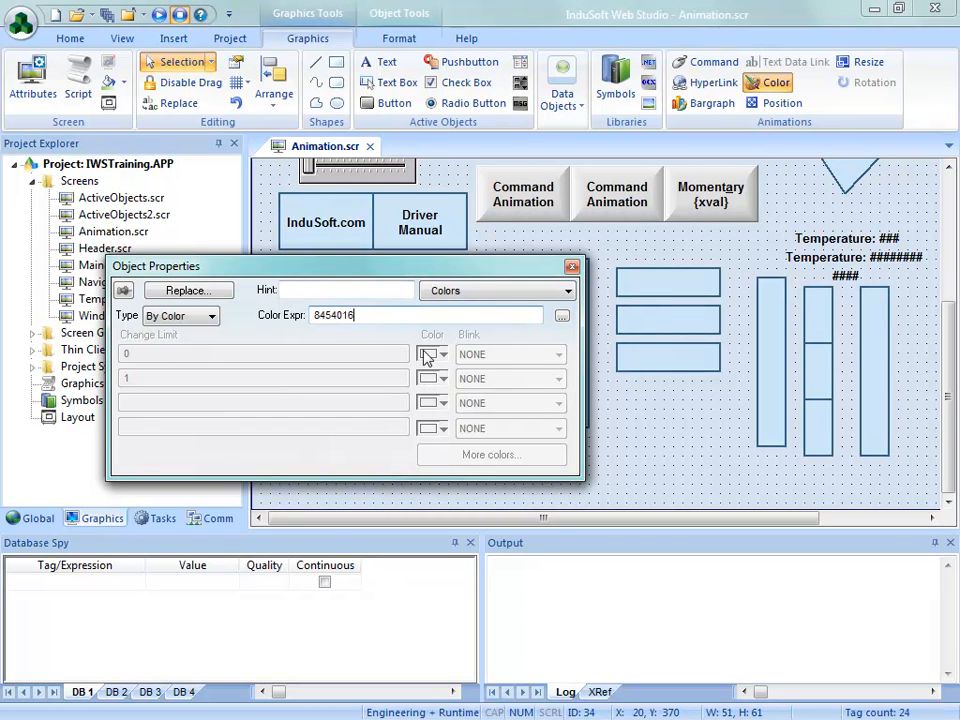
pyautogui.click(572, 268)
# Save and close the Animation screen, and run the project with the Animation screen displayed
pyautogui.click(367, 146)
pyautogui.click(410, 432)
pyautogui.click(186, 82)
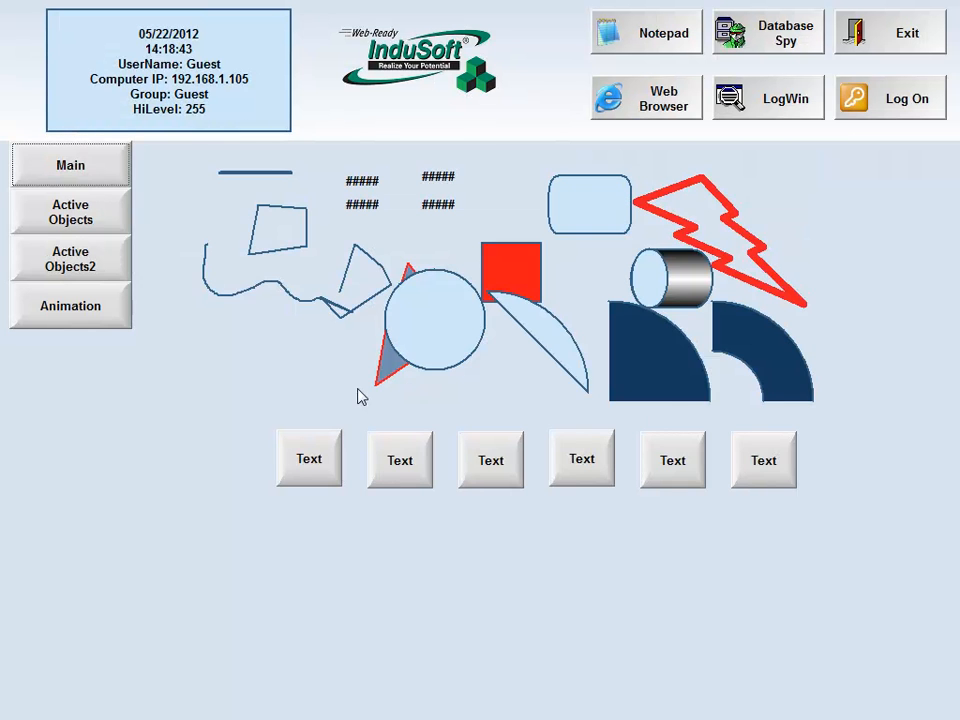
pyautogui.click(95, 316)
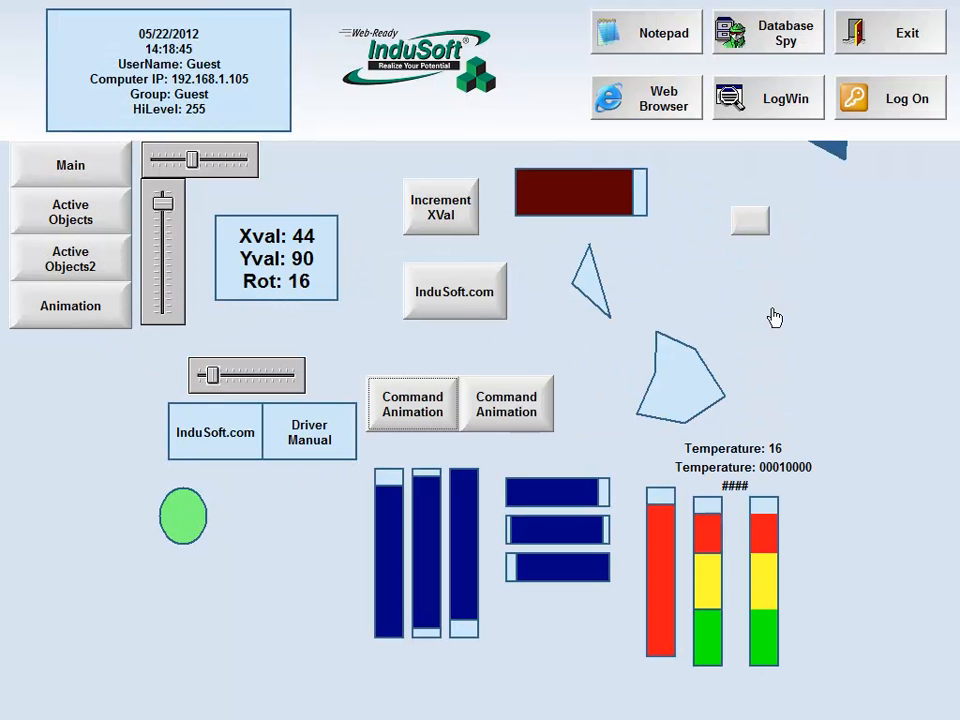
# Exit the running application and reopen the Animation screen for editing
pyautogui.click(886, 40)
pyautogui.click(504, 433)
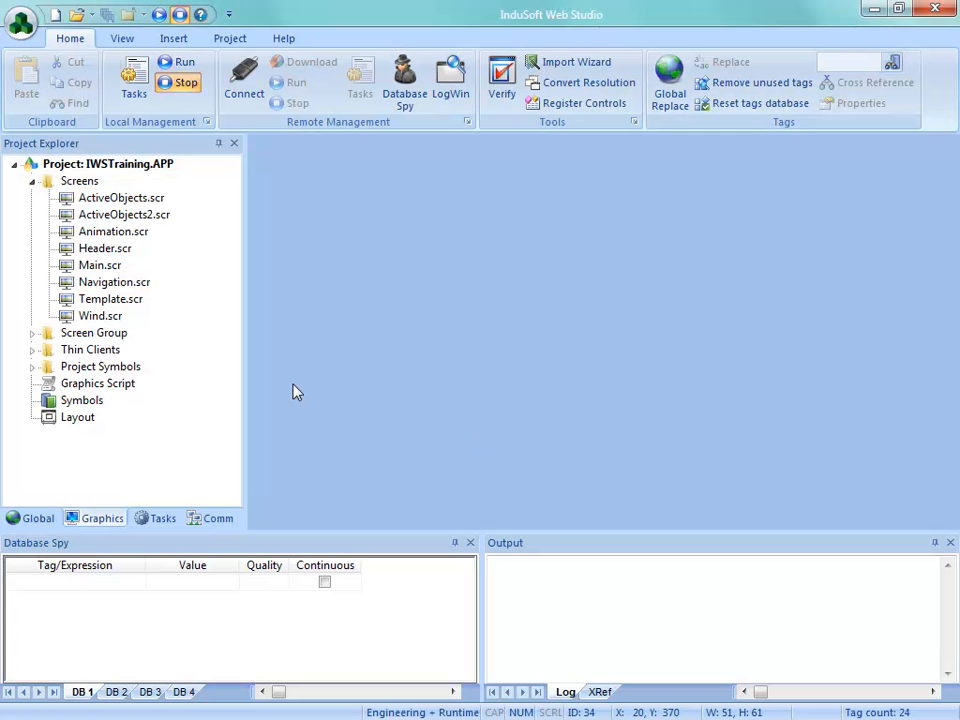
pyautogui.doubleClick(102, 233)
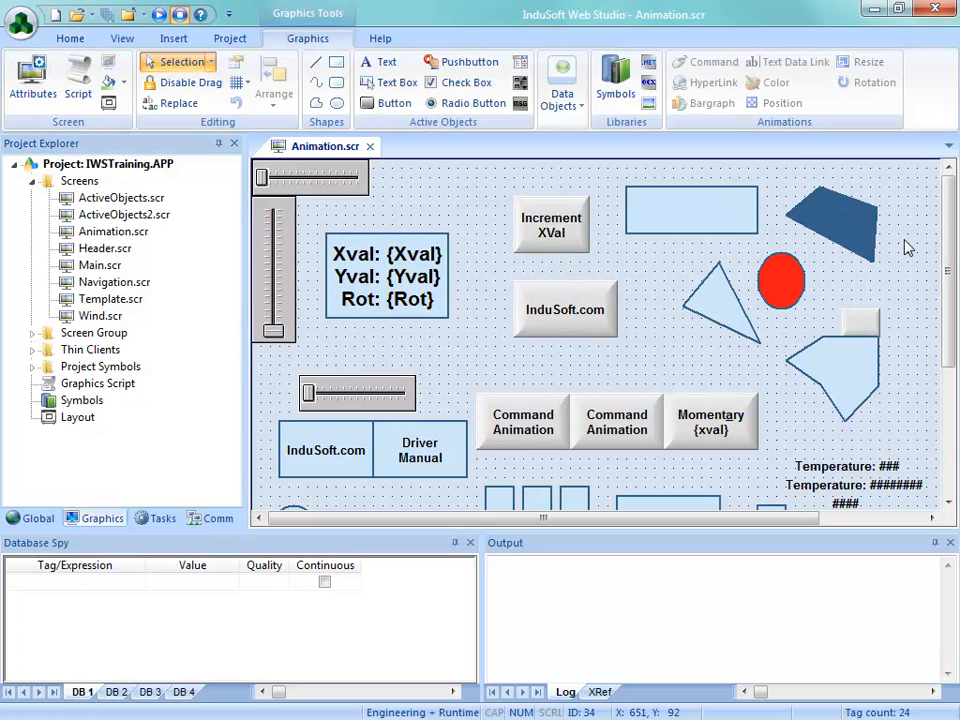
# Replace the ellipse's color expression with rgbcolor(red, green, blue)
pyautogui.moveTo(945, 225); pyautogui.dragTo(942, 352)
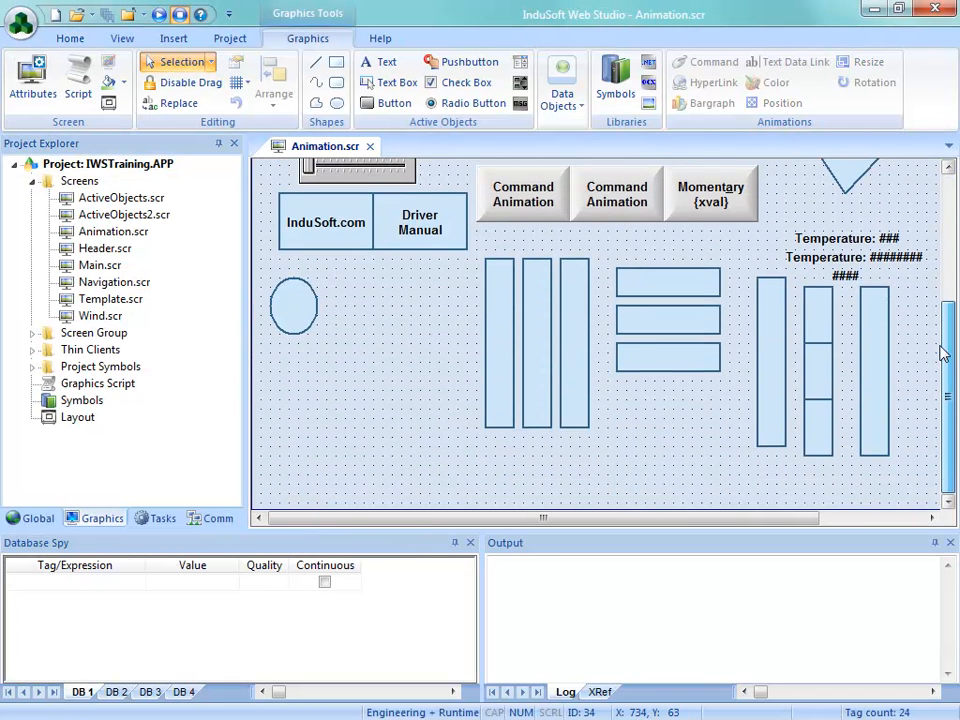
pyautogui.click(296, 317)
pyautogui.doubleClick(296, 317)
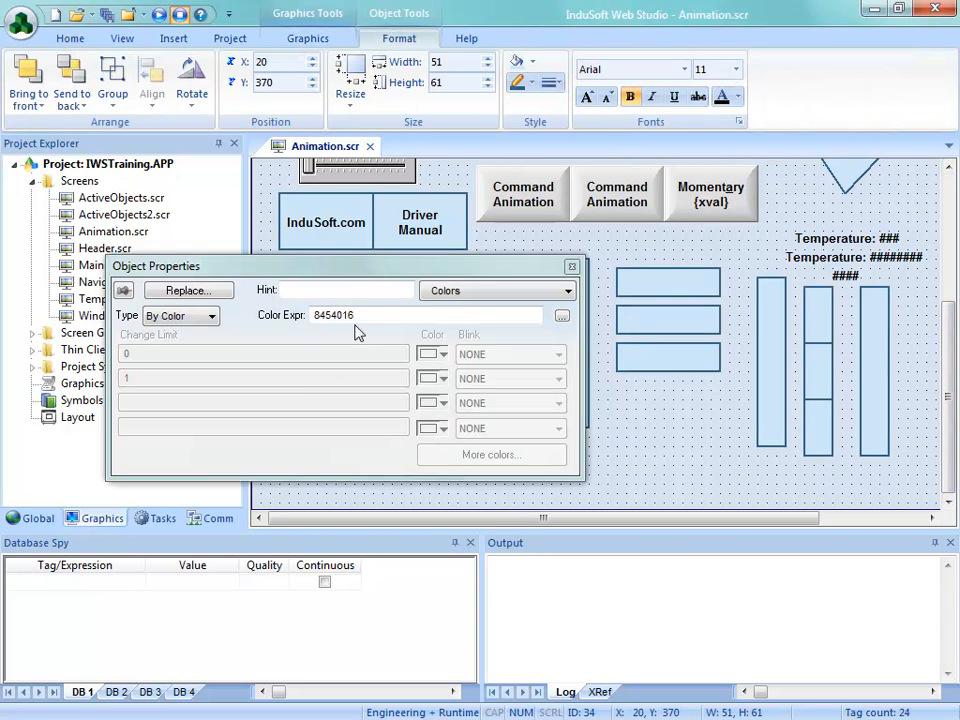
pyautogui.doubleClick(343, 315)
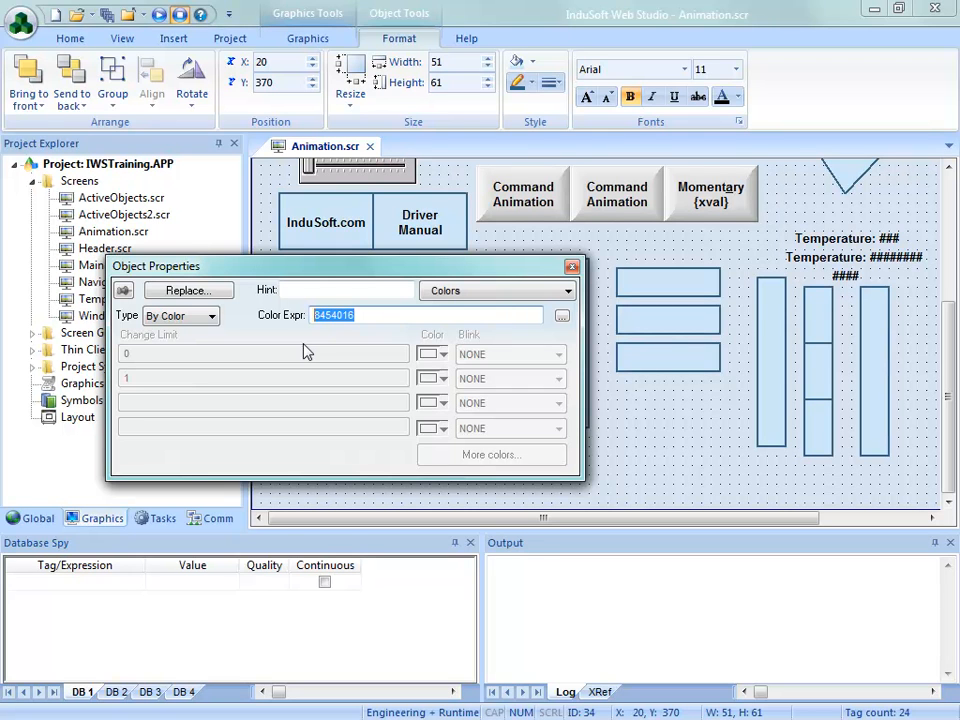
pyautogui.write('rg')
pyautogui.write('r(red,')
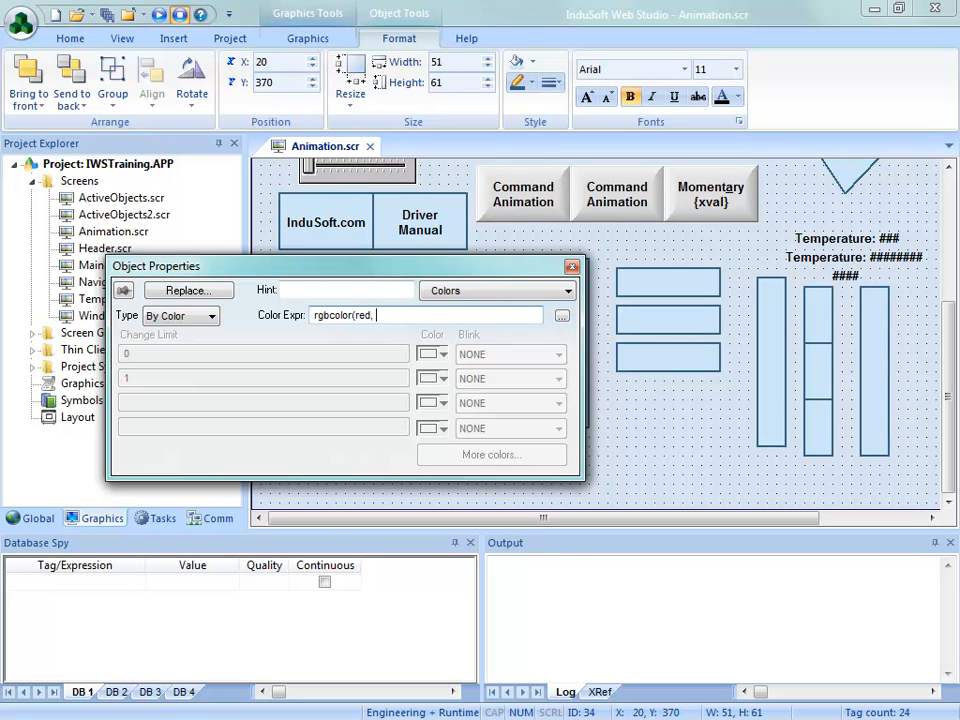
pyautogui.write(' green, blue)')
pyautogui.press('Return')
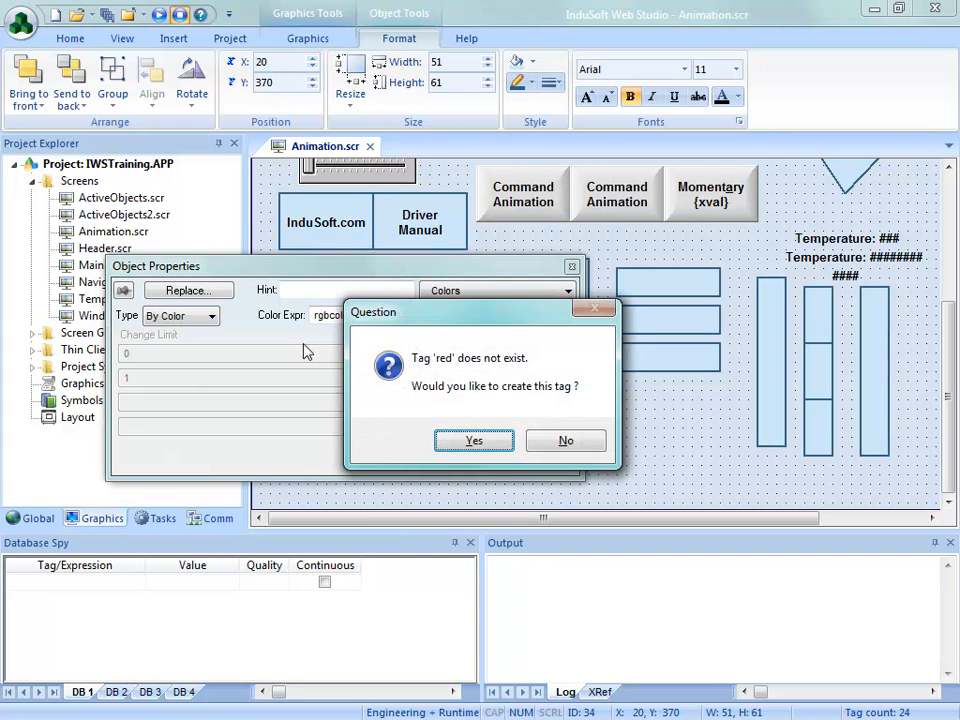
# Create the missing tags red, green and blue for the color expression, and close the ellipse's properties
pyautogui.click(452, 445)
pyautogui.click(304, 452)
pyautogui.click(469, 448)
pyautogui.click(305, 452)
pyautogui.click(469, 440)
pyautogui.click(311, 453)
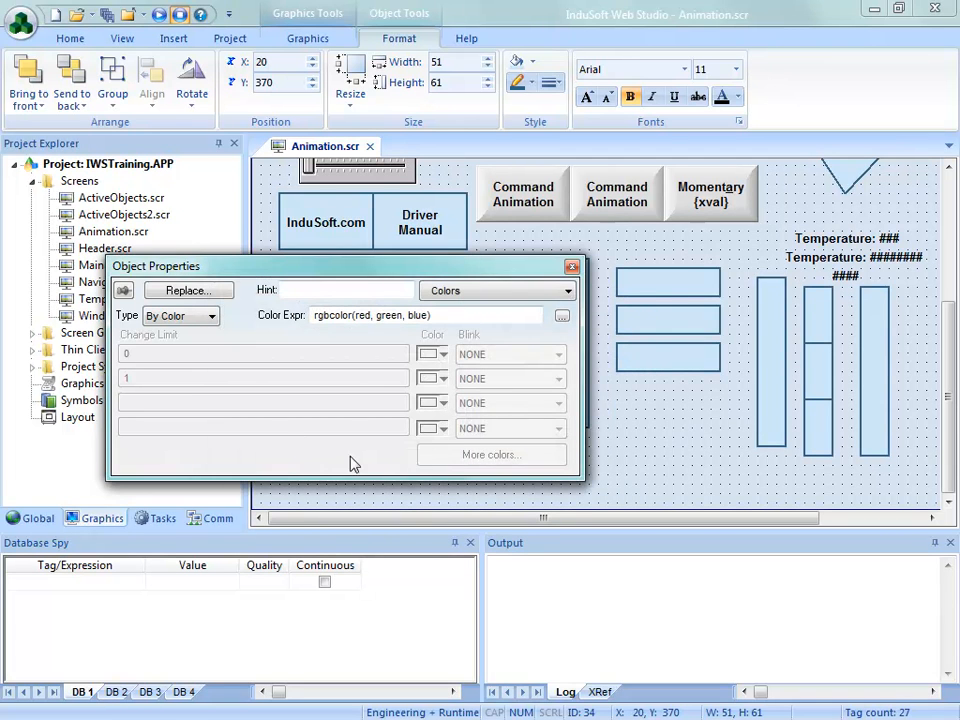
pyautogui.click(571, 266)
# Place a copy of the vertical slider below the ellipse at X 80, Y 420
pyautogui.scroll(3, 452, 347)
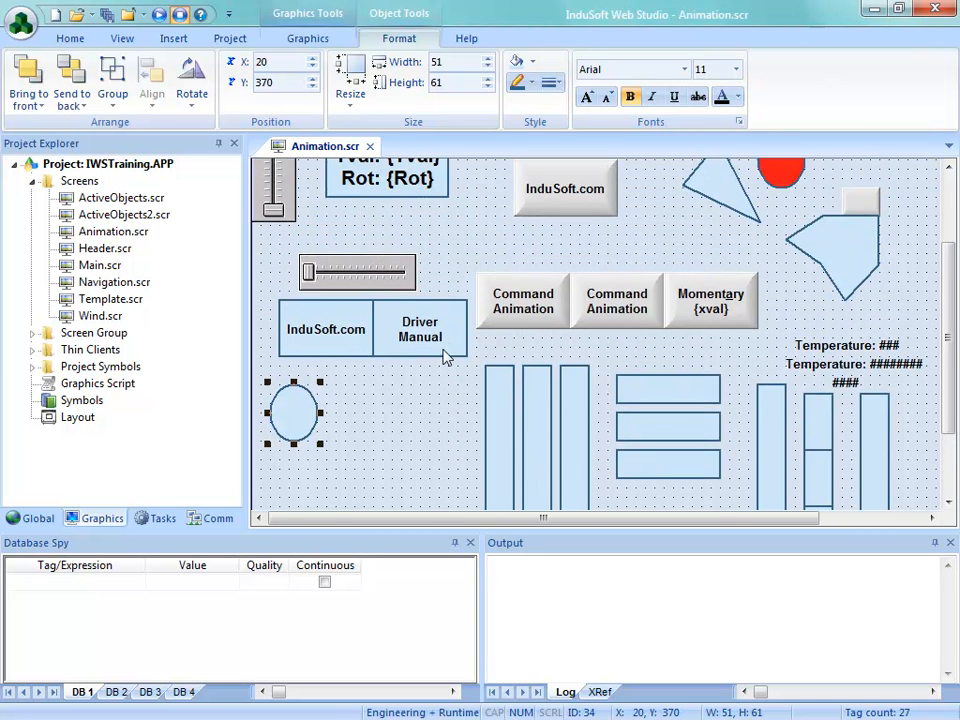
pyautogui.scroll(3, 452, 347)
pyautogui.click(282, 275)
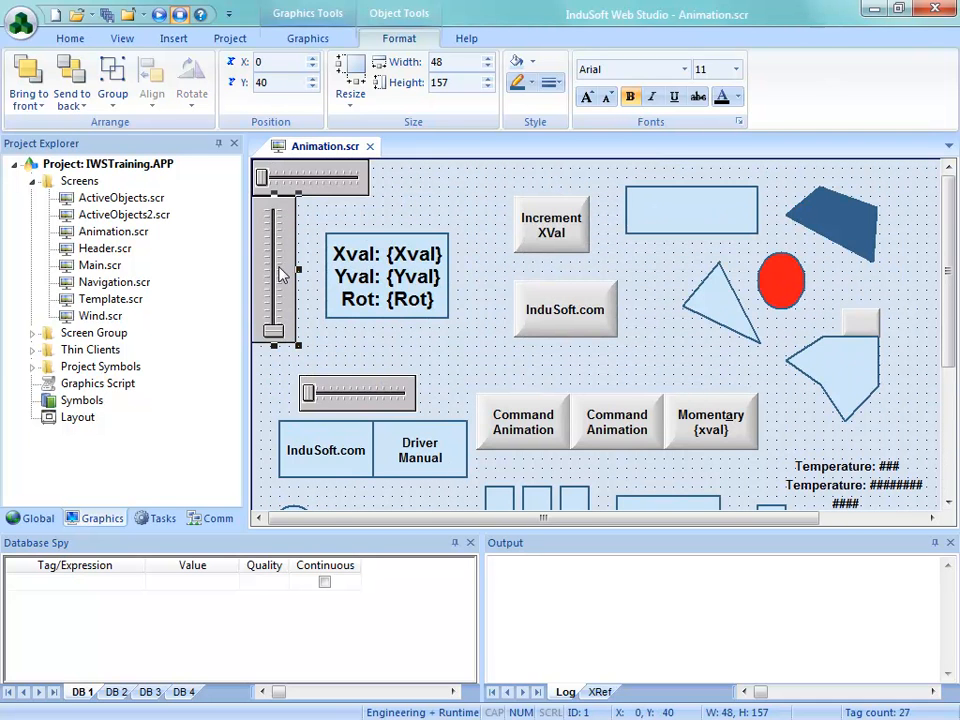
pyautogui.moveTo(282, 275); pyautogui.dragTo(328, 433)
pyautogui.scroll(-3, 324, 388)
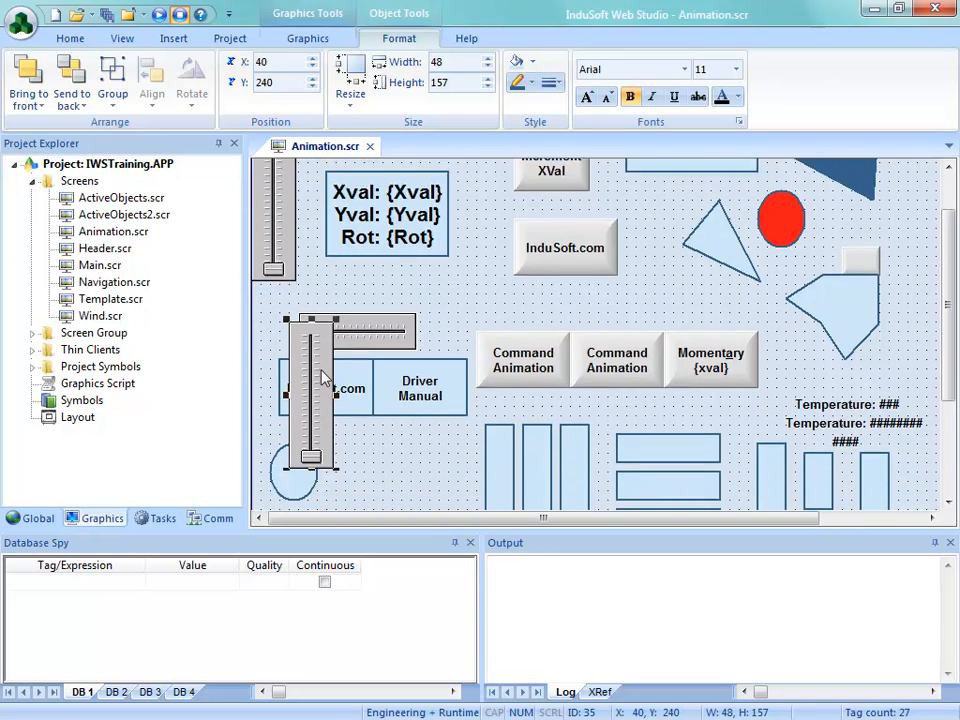
pyautogui.scroll(-3, 313, 330)
pyautogui.moveTo(321, 253); pyautogui.dragTo(357, 402)
# Link the copied slider to the red tag and set its maximum to 255
pyautogui.doubleClick(350, 397)
pyautogui.click(375, 411)
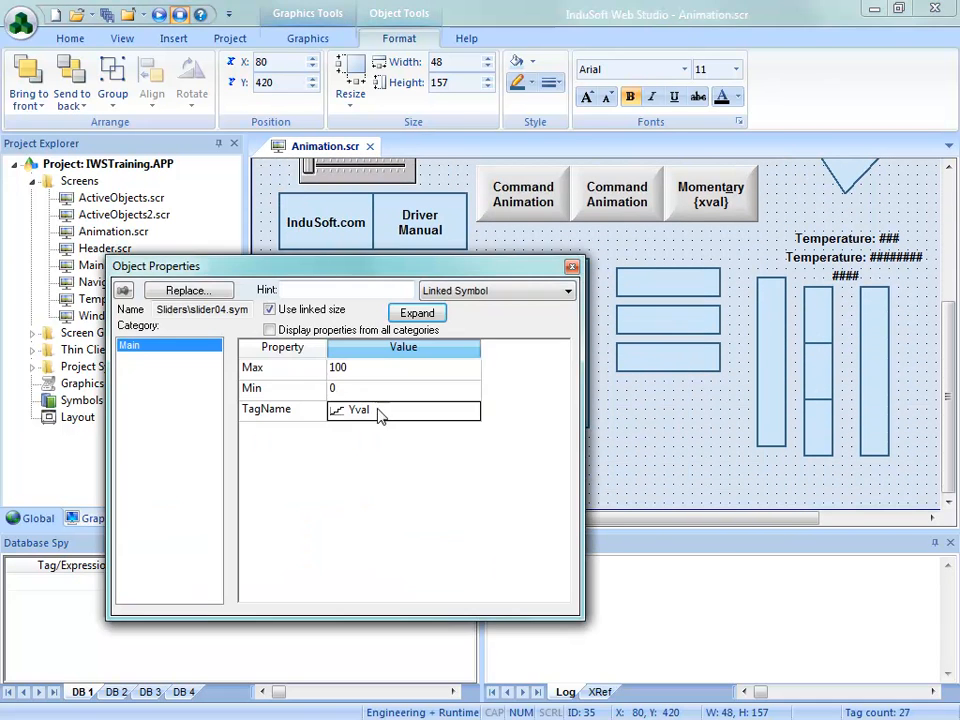
pyautogui.write('red')
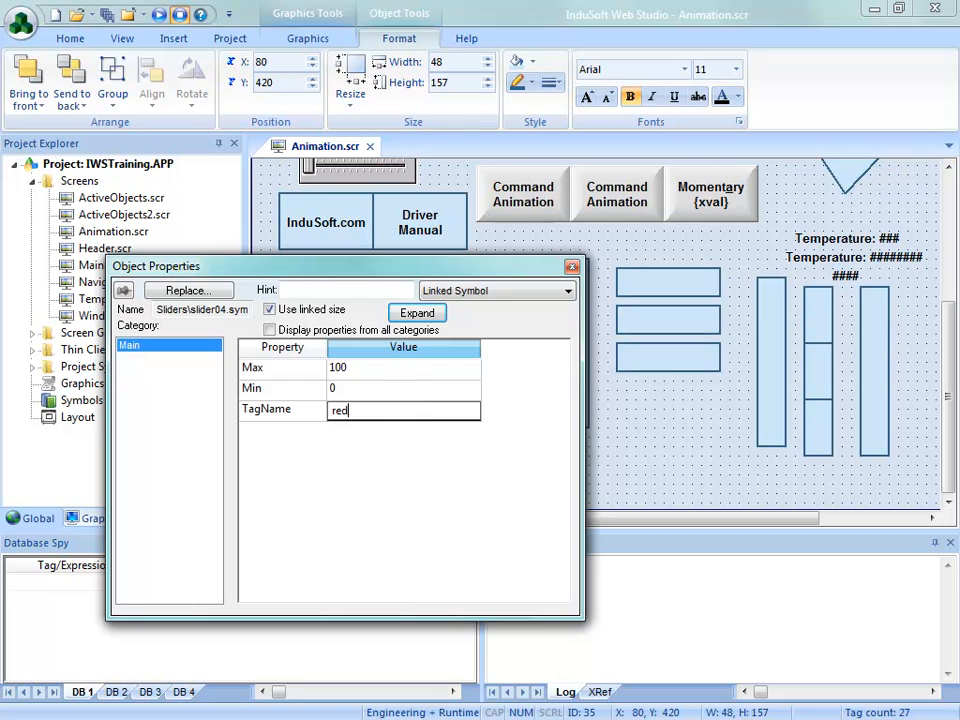
pyautogui.click(380, 370)
pyautogui.write('255')
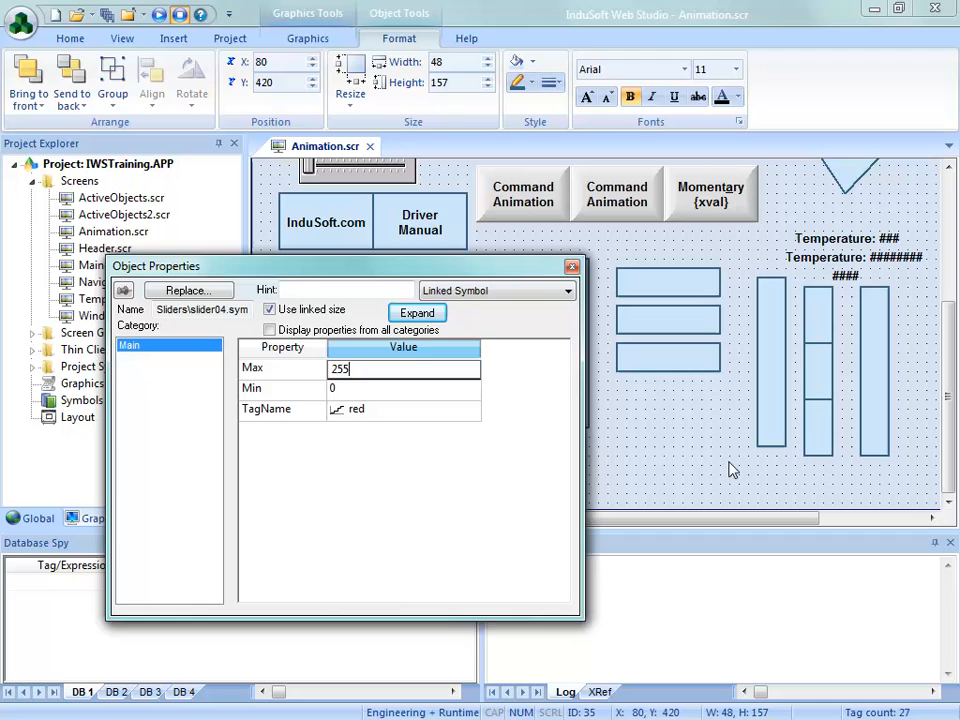
pyautogui.press('Return')
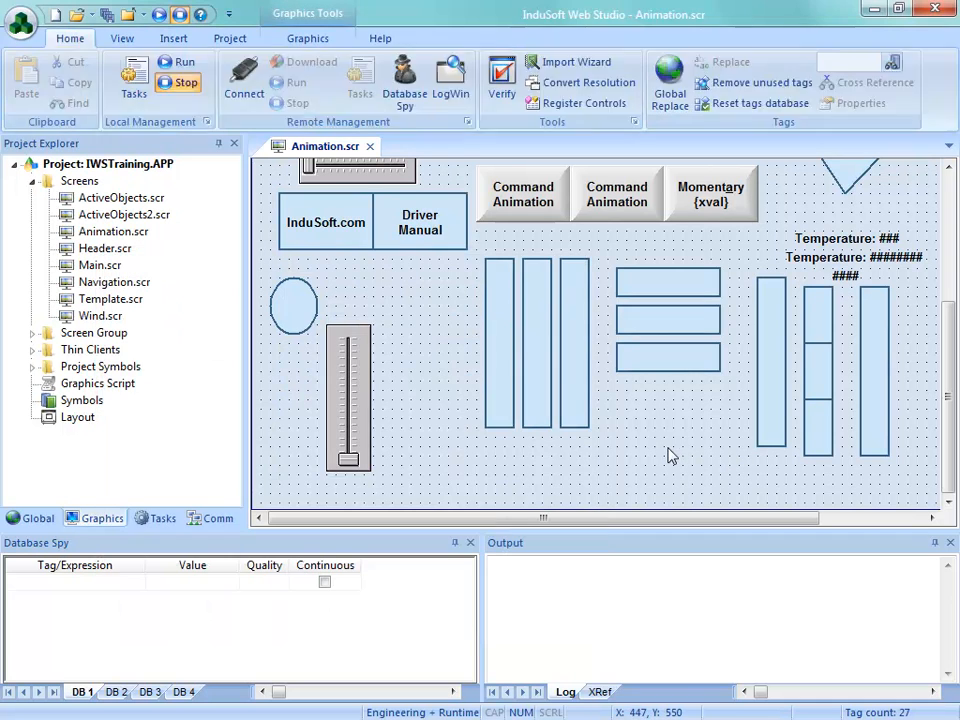
# Duplicate the red slider beside it at X 130, Y 420, and link the copy to the green tag
pyautogui.moveTo(365, 418); pyautogui.dragTo(395, 420)
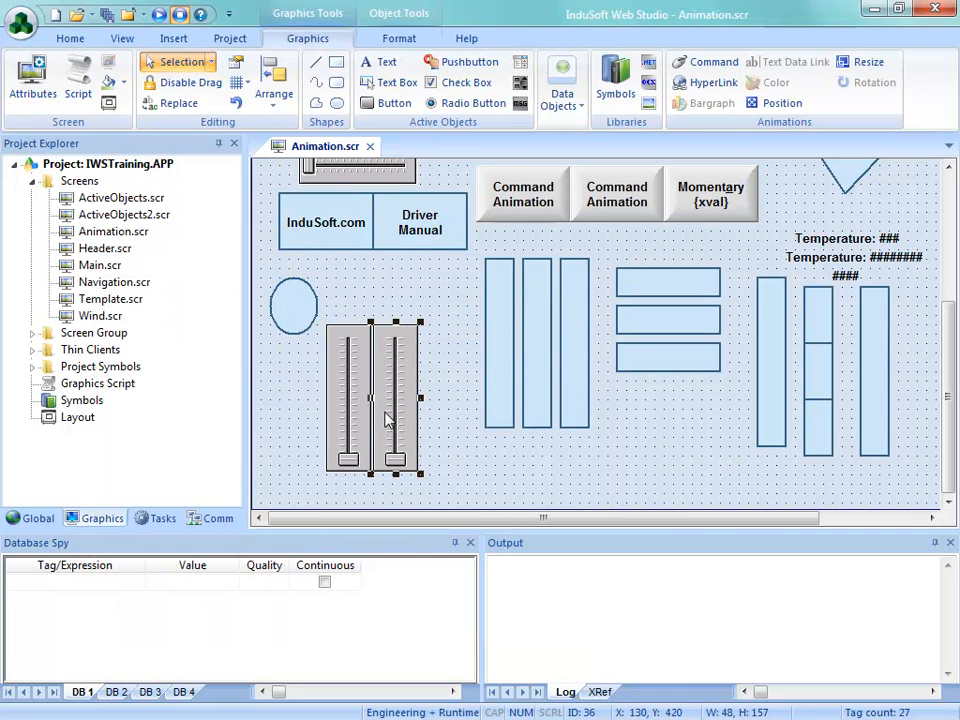
pyautogui.doubleClick(395, 420)
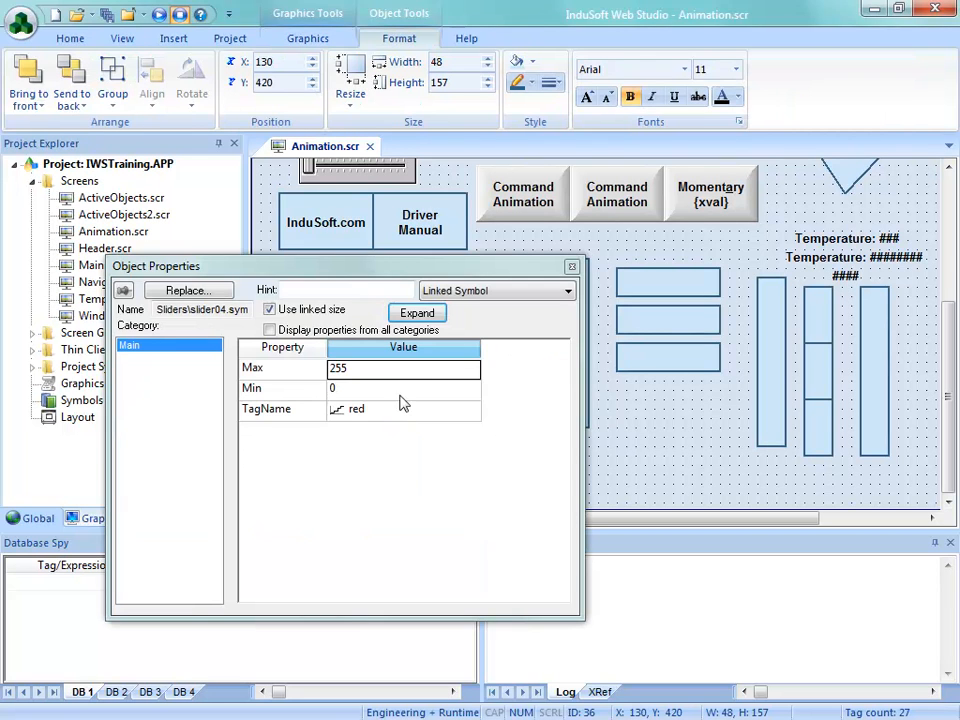
pyautogui.click(391, 413)
pyautogui.write('gr')
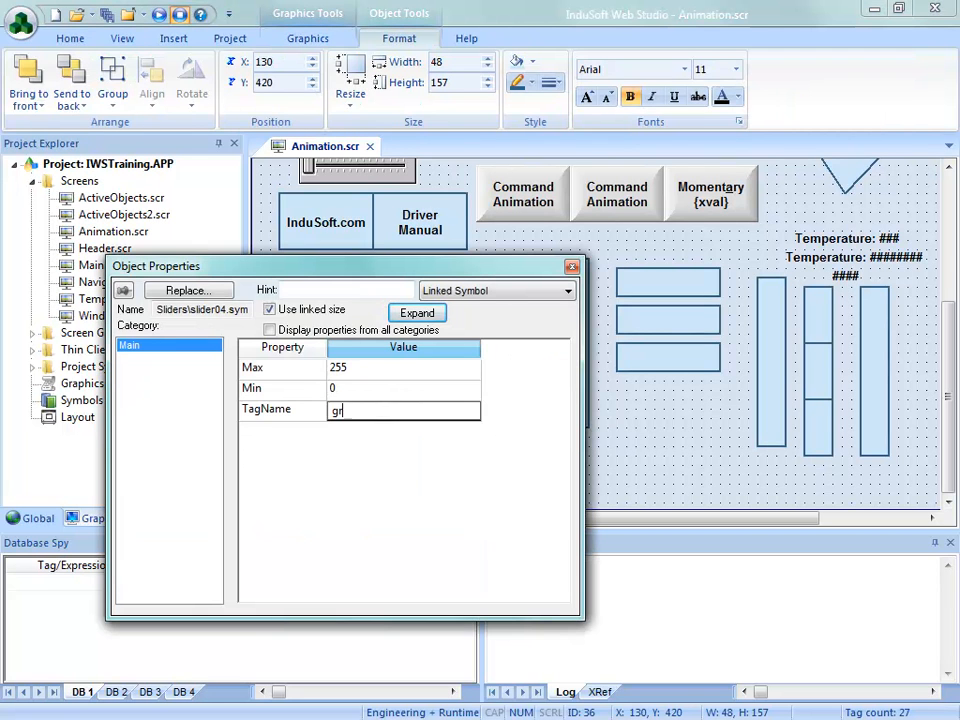
pyautogui.write('een')
pyautogui.click(675, 460)
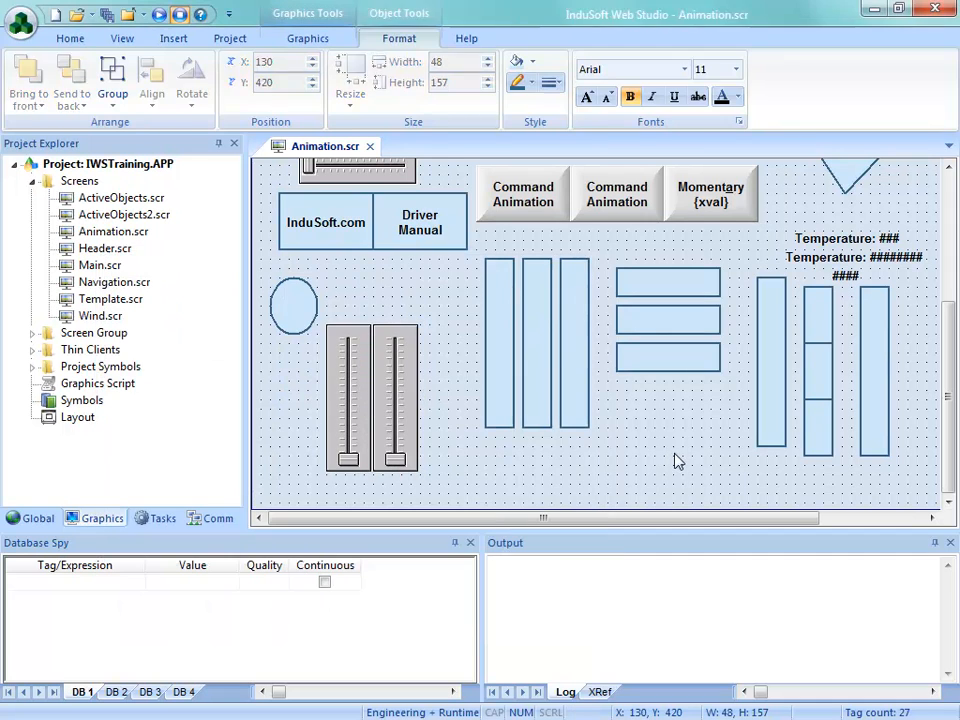
# Duplicate the green slider beside it at X 180, Y 420, and link the copy to the blue tag
pyautogui.moveTo(391, 411); pyautogui.dragTo(433, 410)
pyautogui.doubleClick(432, 410)
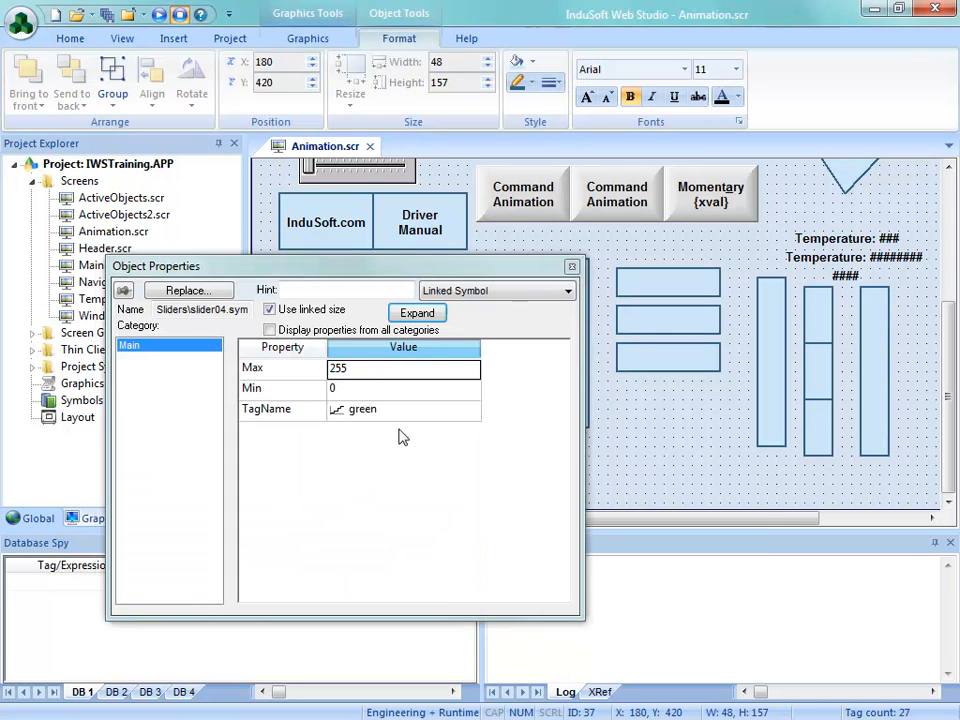
pyautogui.click(375, 413)
pyautogui.write('blue')
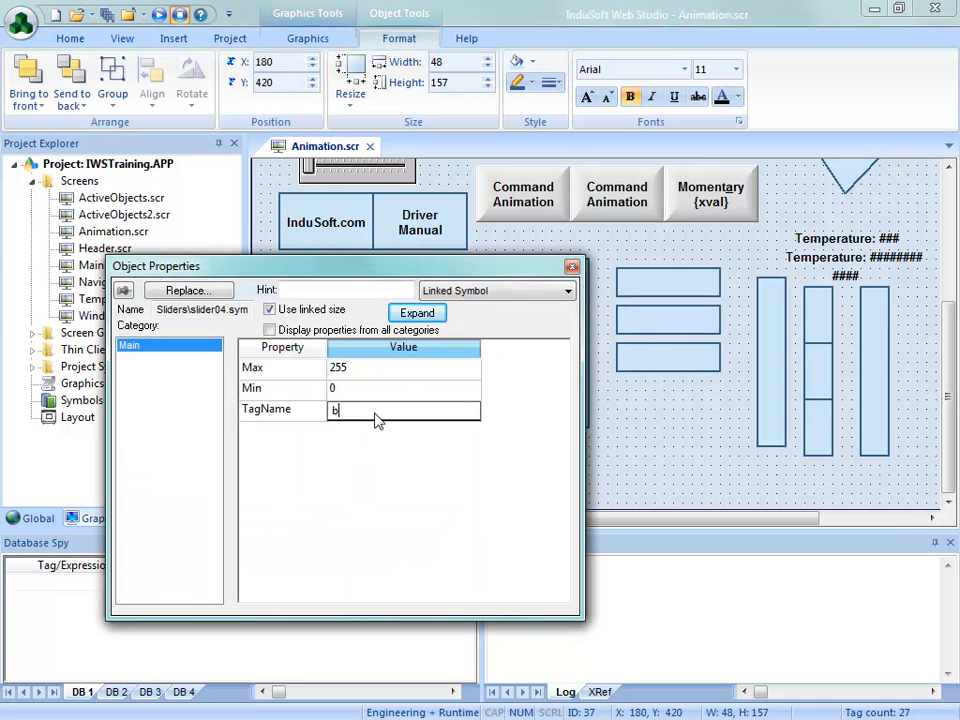
pyautogui.click(675, 478)
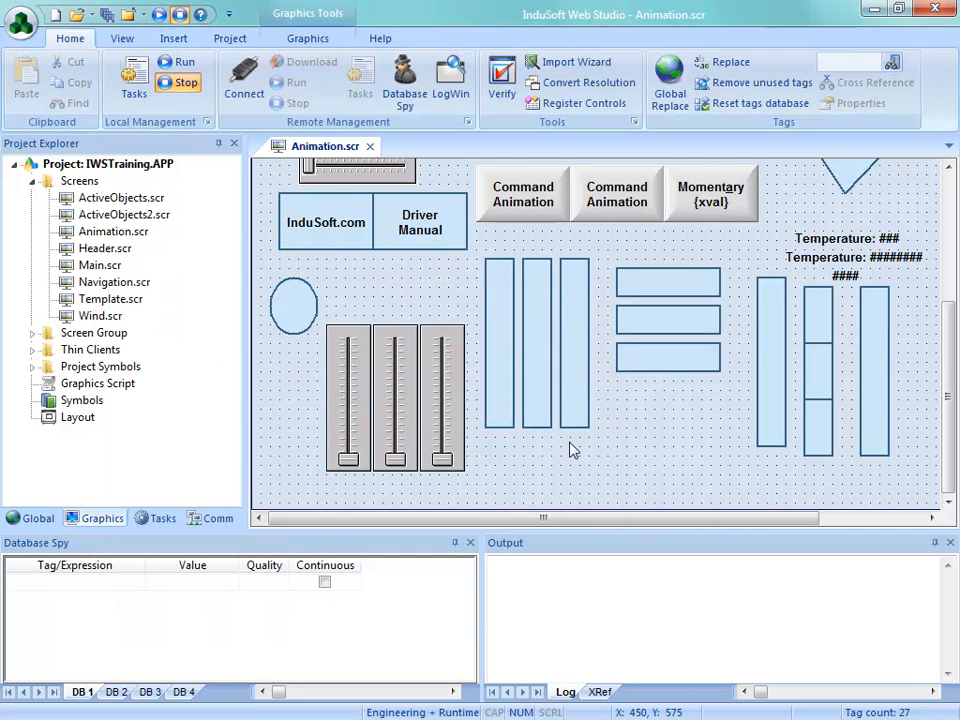
# Review the red slider's properties and the ellipse's color expression
pyautogui.doubleClick(356, 399)
pyautogui.click(647, 471)
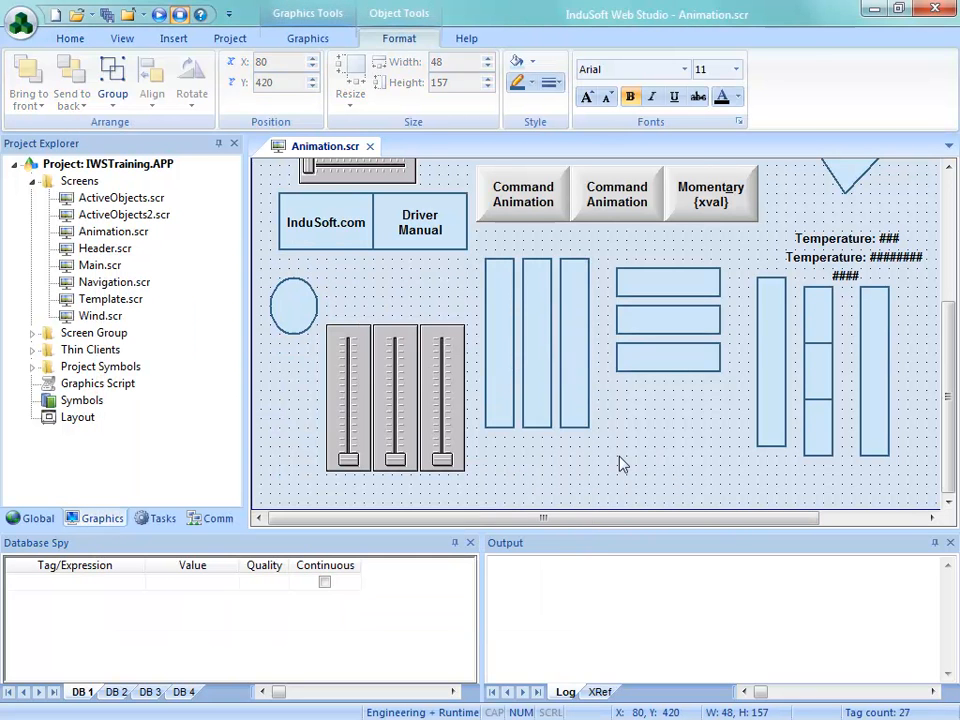
pyautogui.click(647, 471)
pyautogui.doubleClick(292, 323)
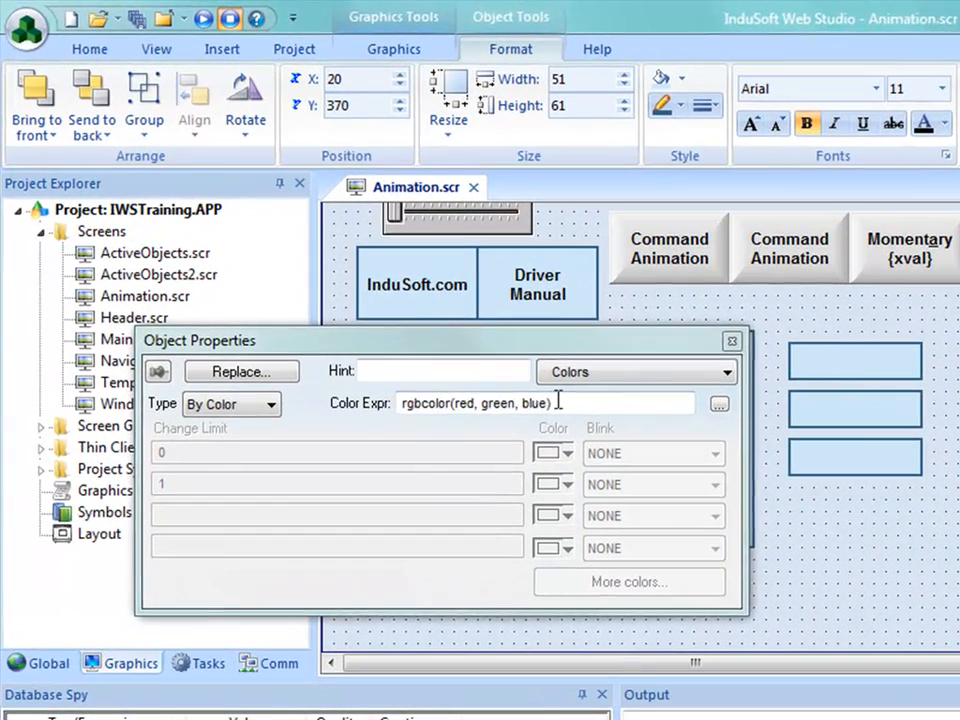
pyautogui.moveTo(558, 400); pyautogui.dragTo(402, 398)
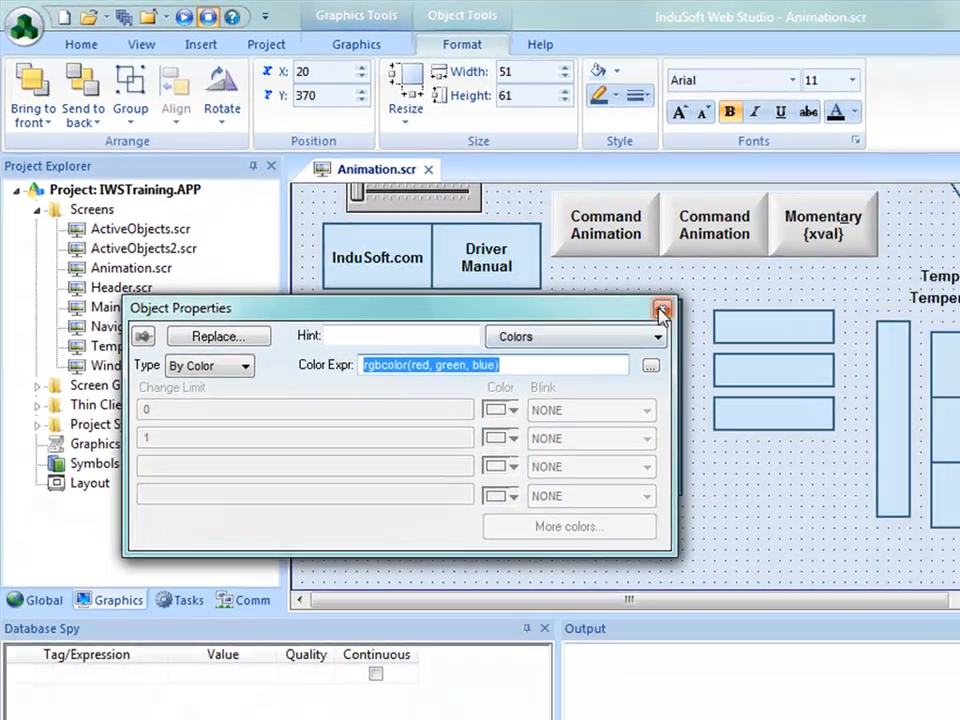
pyautogui.click(732, 341)
# Save and close the Animation screen, and run the project with the Animation screen displayed
pyautogui.click(369, 146)
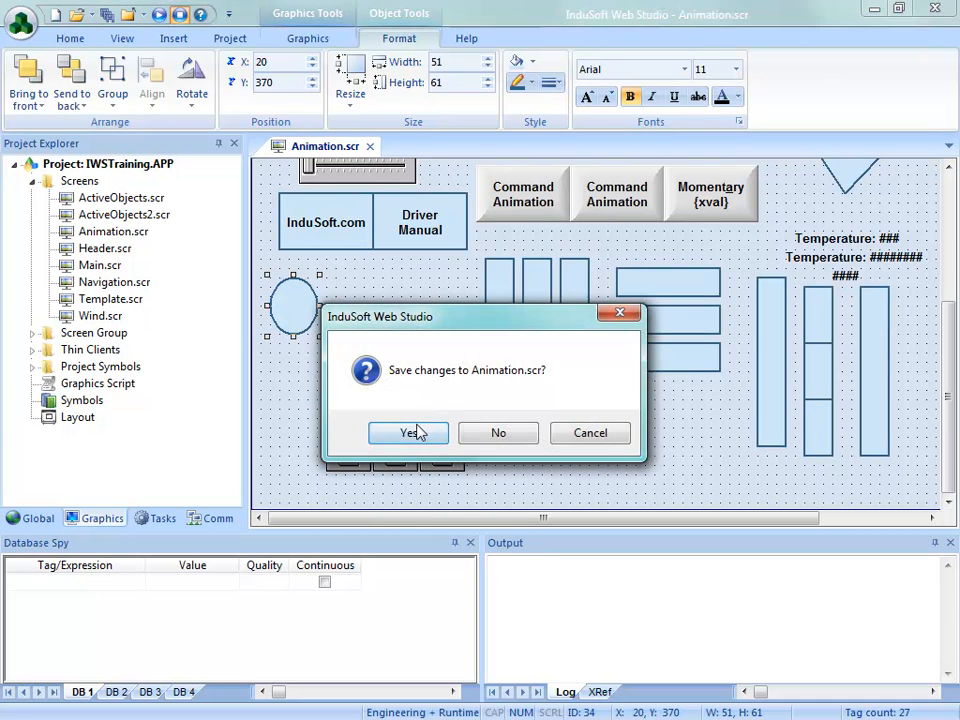
pyautogui.click(416, 431)
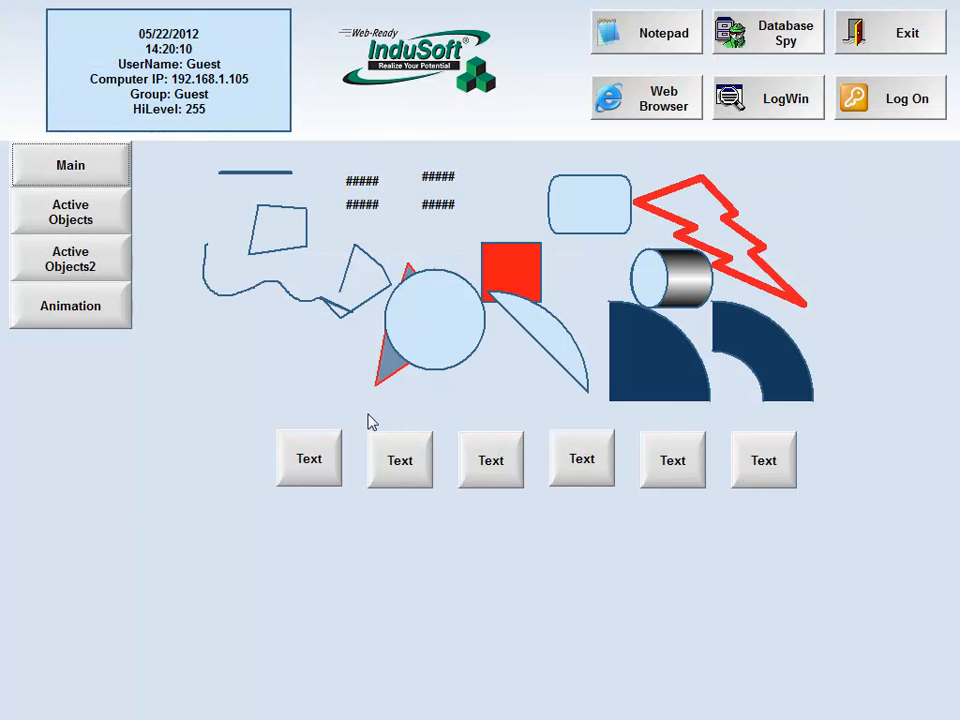
pyautogui.click(70, 318)
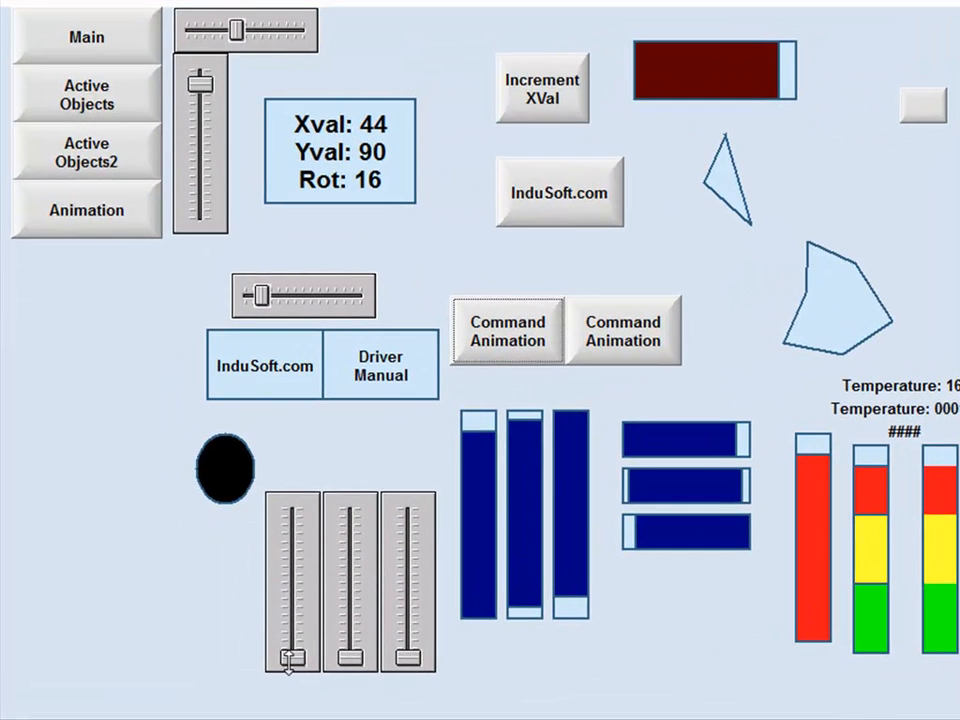
# Test the ellipse's color by moving the red, green and blue sliders individually, ending with all three near their maximum
pyautogui.moveTo(293, 652)
pyautogui.mouseDown()
pyautogui.moveTo(292, 513)
pyautogui.moveTo(293, 655)
pyautogui.mouseUp()
pyautogui.moveTo(351, 656); pyautogui.dragTo(357, 605)
pyautogui.moveTo(349, 515); pyautogui.dragTo(410, 656)
pyautogui.moveTo(285, 660); pyautogui.dragTo(292, 506)
pyautogui.moveTo(408, 657)
pyautogui.mouseDown()
pyautogui.moveTo(409, 513)
pyautogui.moveTo(408, 657)
pyautogui.mouseUp()
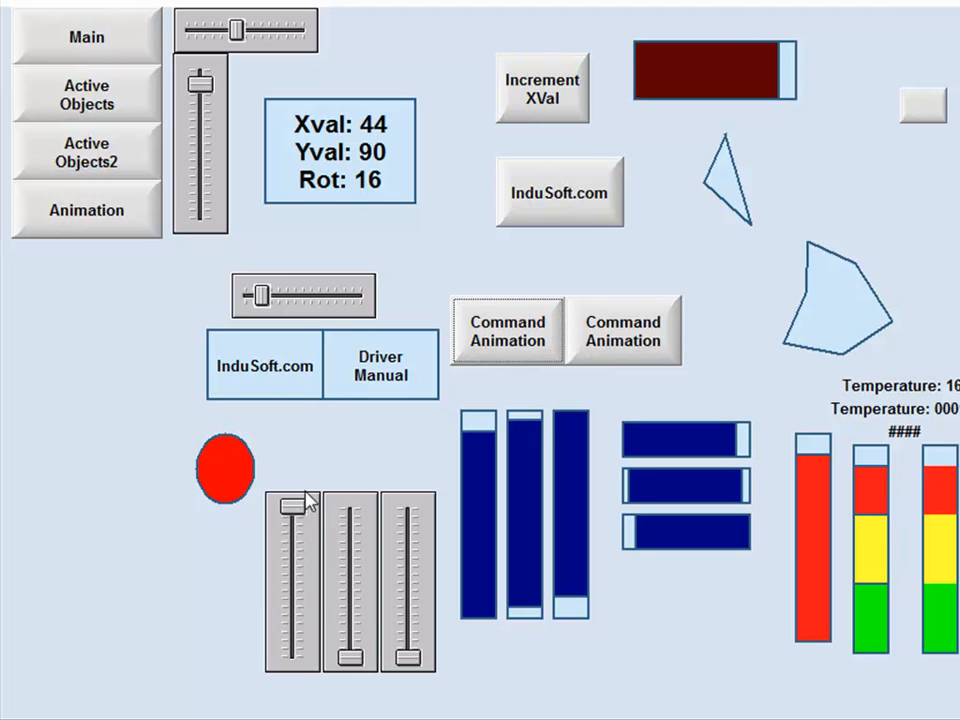
pyautogui.moveTo(349, 657); pyautogui.dragTo(350, 508)
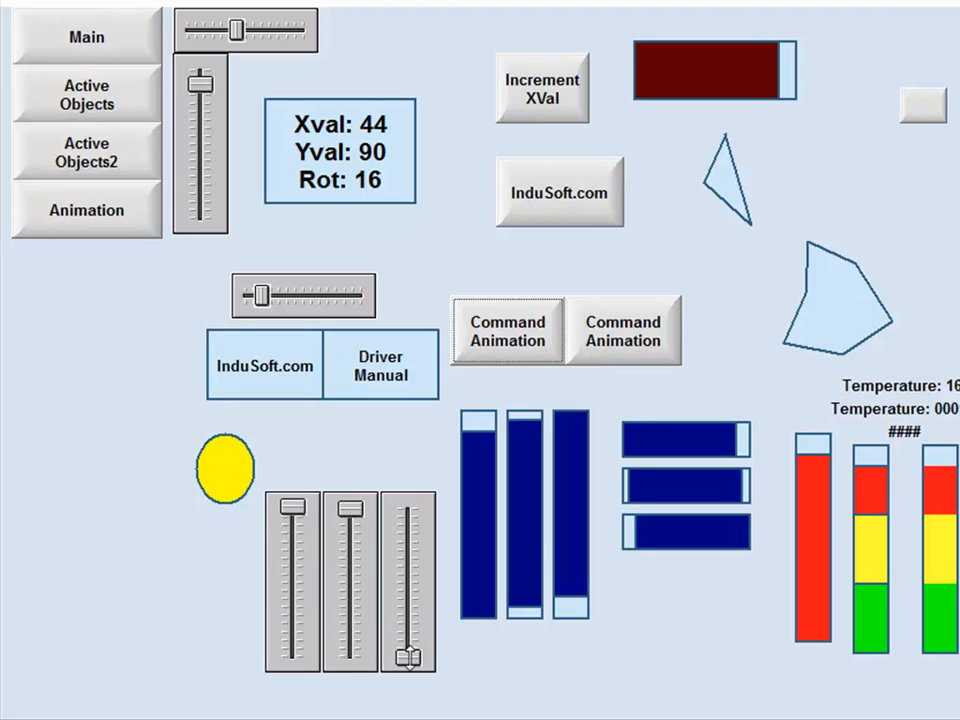
pyautogui.moveTo(408, 657); pyautogui.dragTo(407, 514)
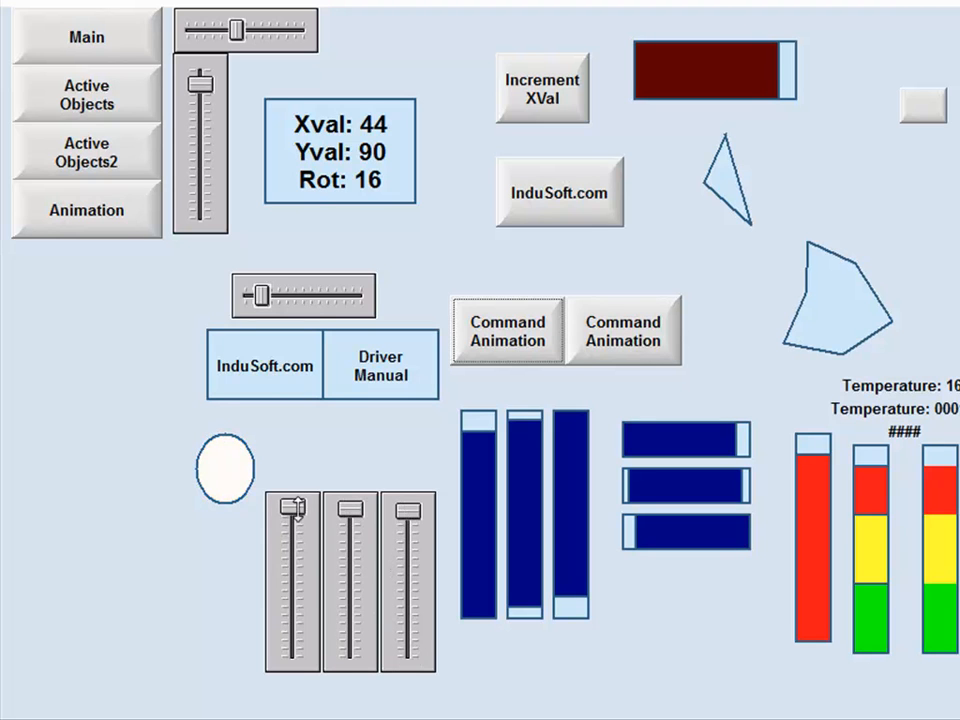
# Mix a blue shade for the ellipse with the red slider low, green near the middle and blue near its maximum
pyautogui.moveTo(293, 508); pyautogui.dragTo(296, 568)
pyautogui.moveTo(350, 510); pyautogui.dragTo(350, 568)
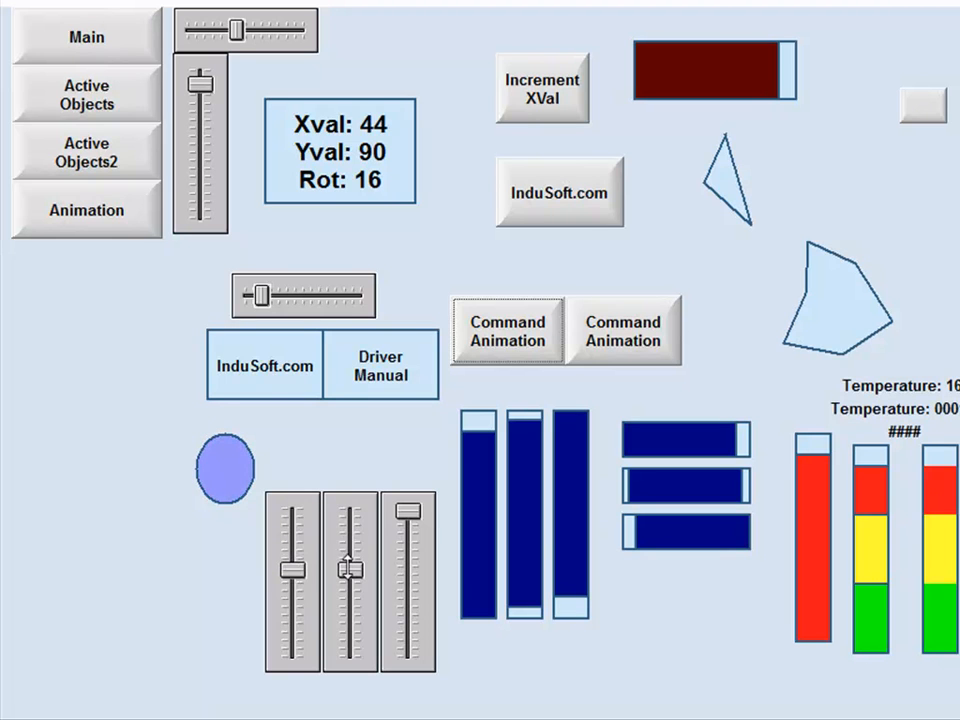
pyautogui.moveTo(406, 512); pyautogui.dragTo(398, 568)
pyautogui.moveTo(293, 568); pyautogui.dragTo(293, 626)
pyautogui.moveTo(350, 570); pyautogui.dragTo(350, 627)
pyautogui.moveTo(407, 565); pyautogui.dragTo(407, 521)
pyautogui.moveTo(350, 624); pyautogui.dragTo(350, 581)
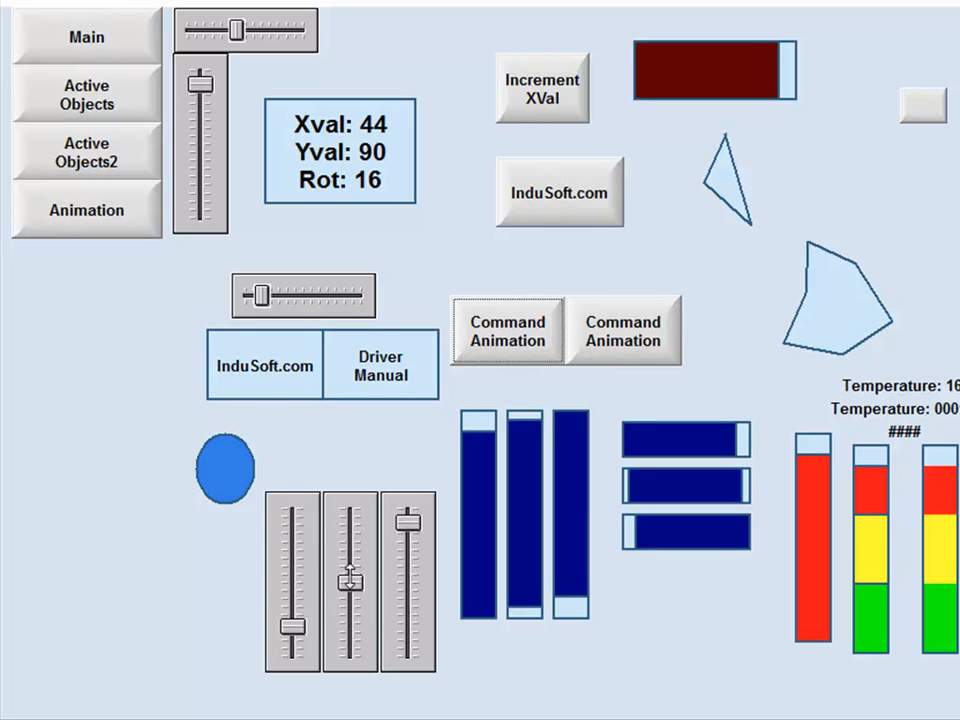
pyautogui.moveTo(292, 627); pyautogui.dragTo(292, 641)
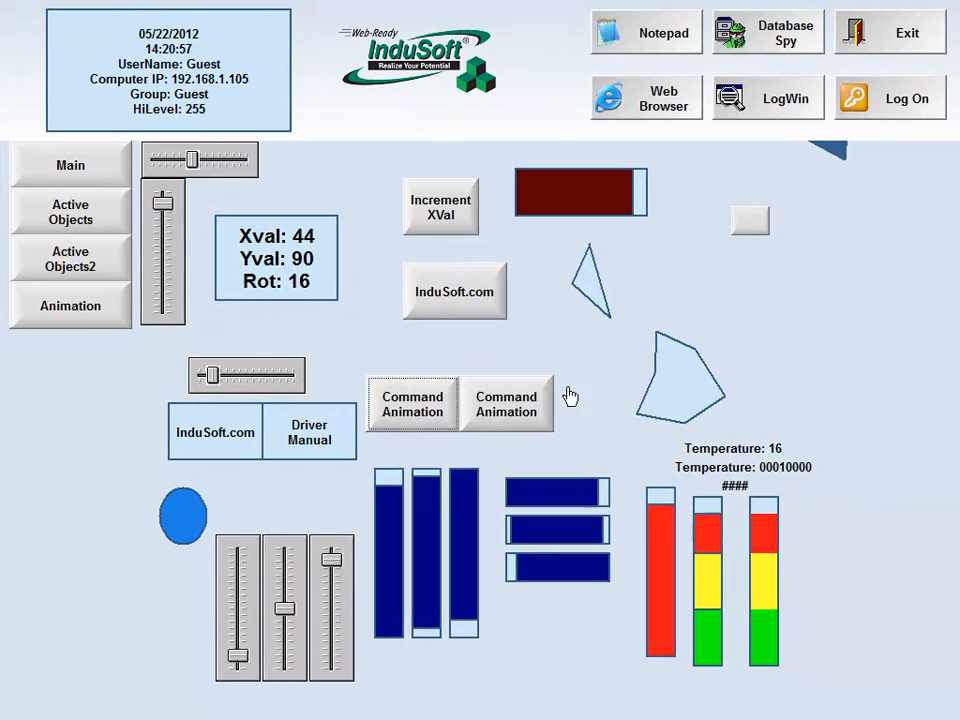
# Exit the running application and reopen the Animation screen for editing
pyautogui.click(893, 45)
pyautogui.click(571, 438)
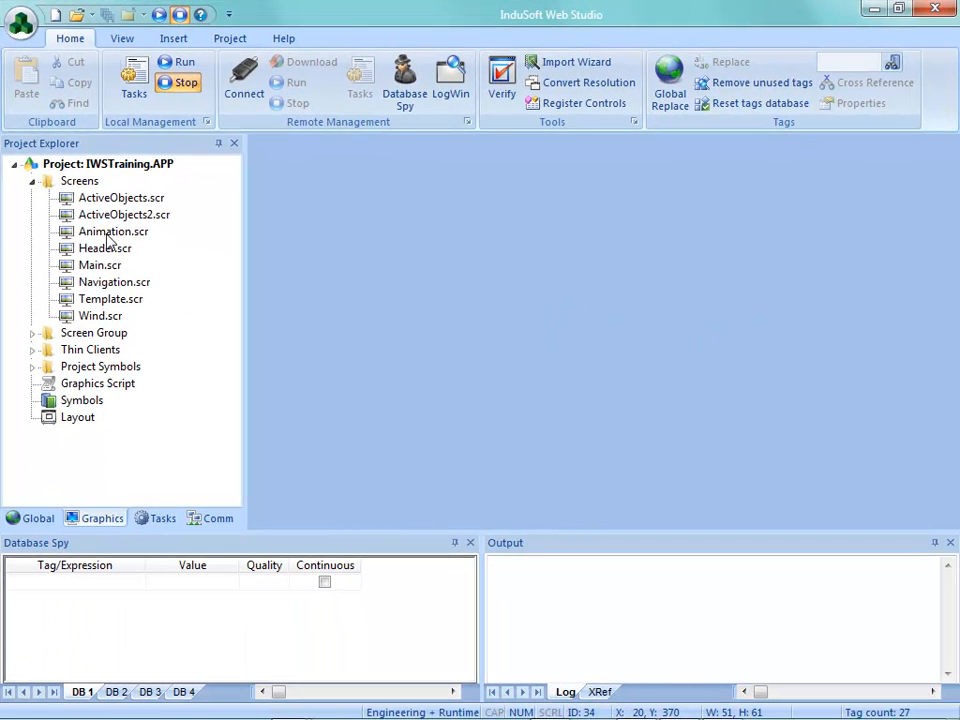
pyautogui.doubleClick(112, 232)
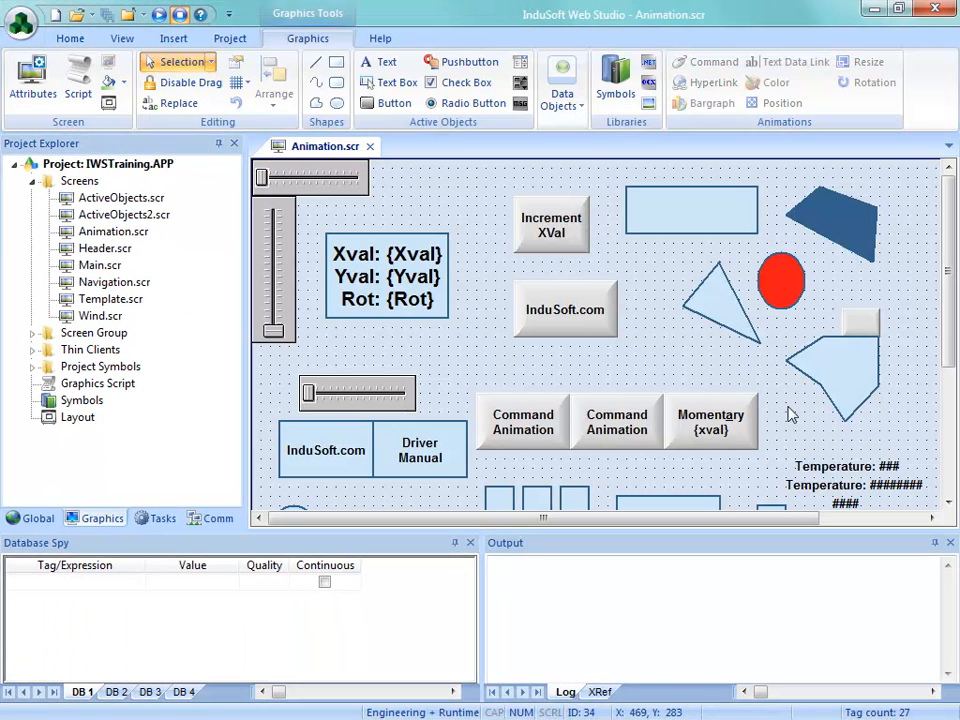
# Move the small blank button clear of the polygon to X 680, Y 150, and check its Position animation settings
pyautogui.scroll(-1, 948, 320)
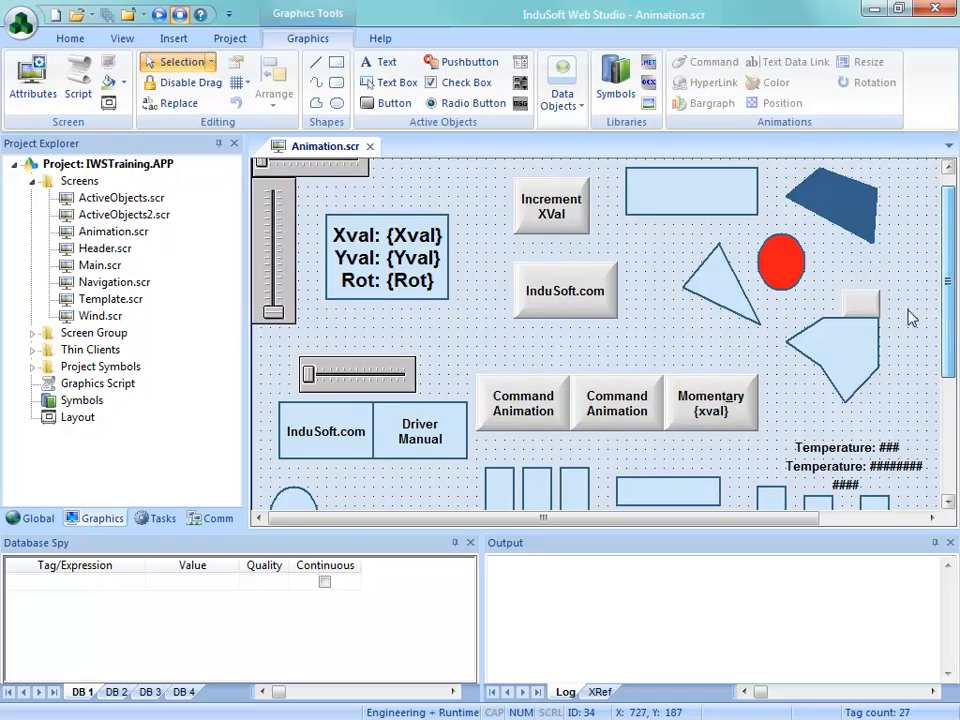
pyautogui.click(862, 306)
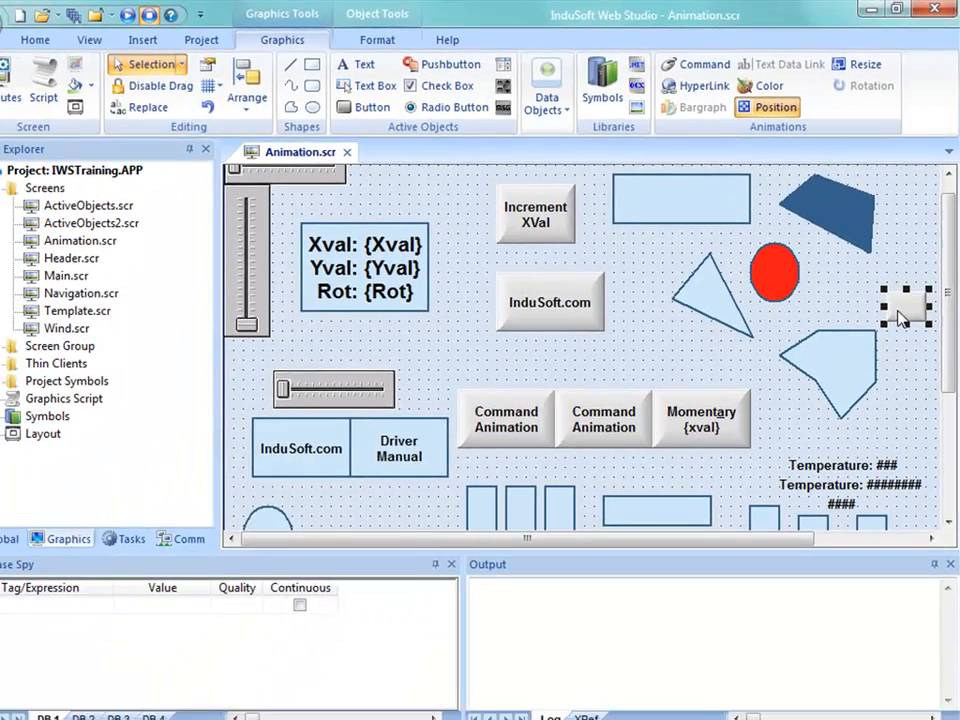
pyautogui.doubleClick(890, 380)
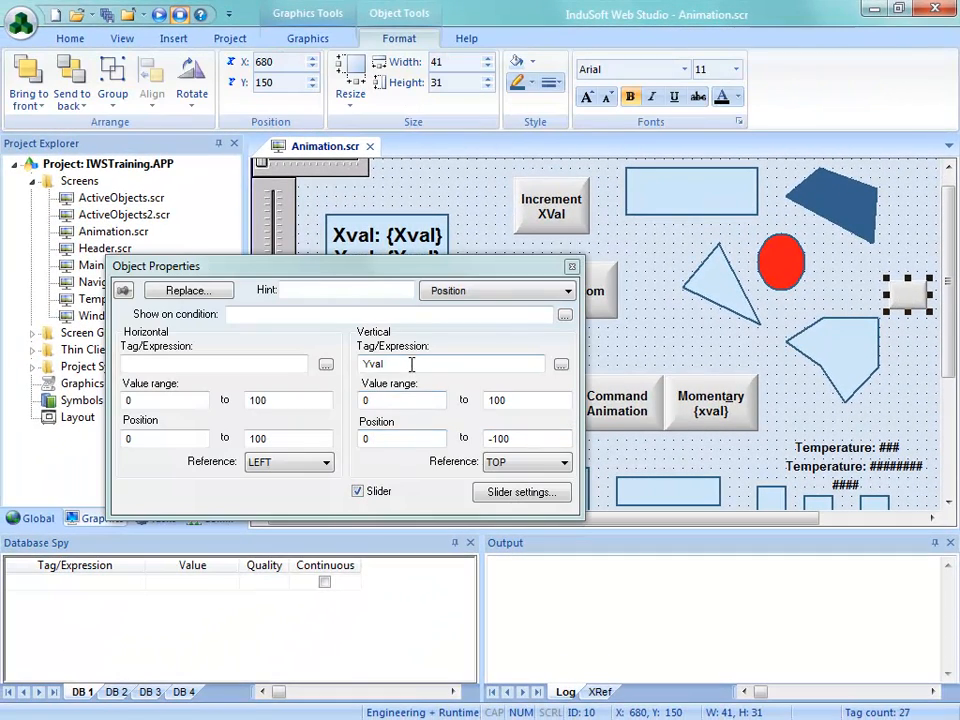
pyautogui.click(571, 266)
# Save and close the Animation screen, and rerun the project to display the relocated button on the Animation screen
pyautogui.click(369, 146)
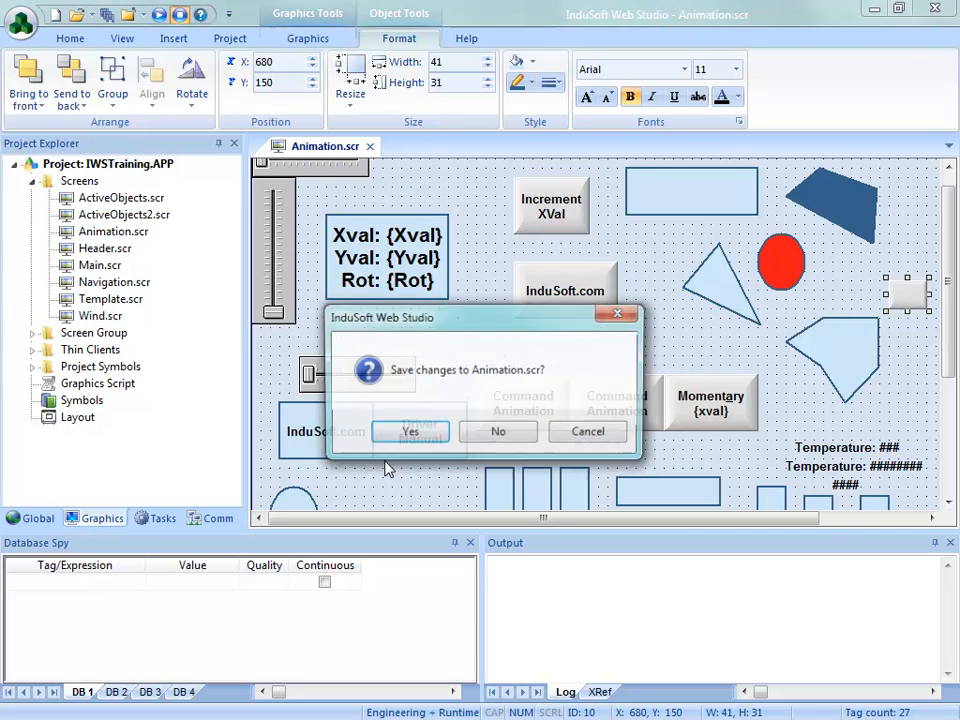
pyautogui.click(403, 432)
pyautogui.click(174, 64)
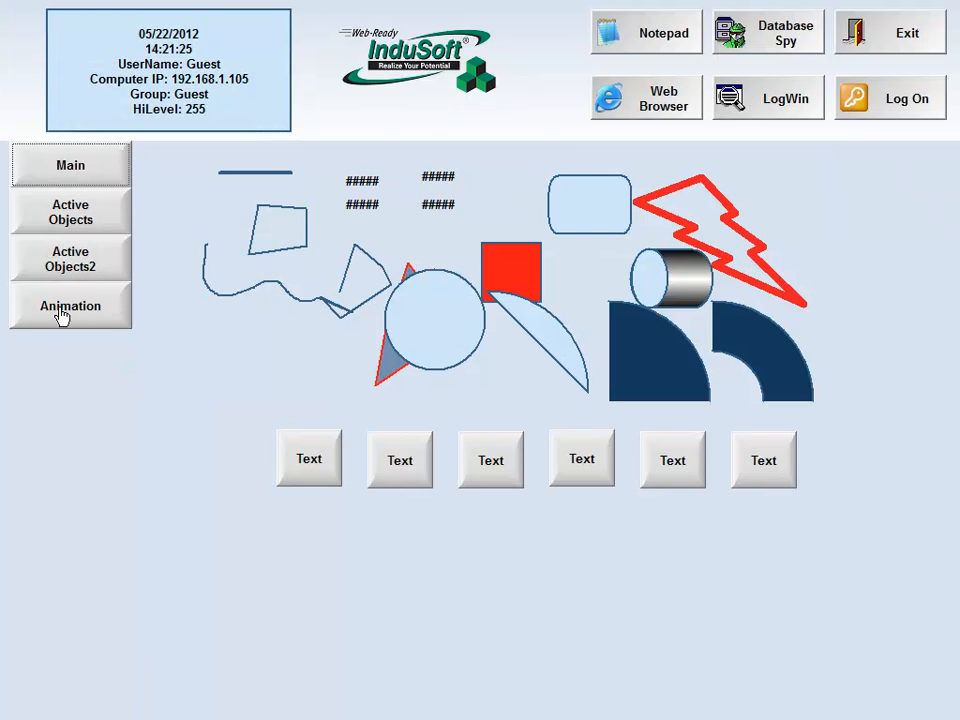
pyautogui.click(62, 318)
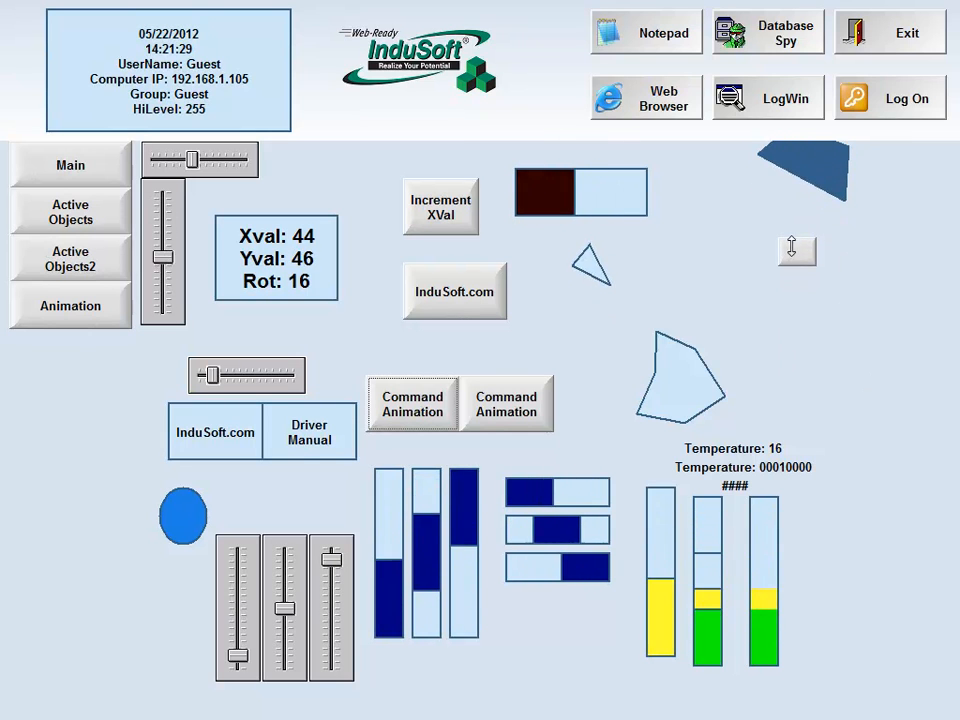
# Exit the running application and confirm the shutdown
pyautogui.click(887, 60)
pyautogui.click(521, 438)
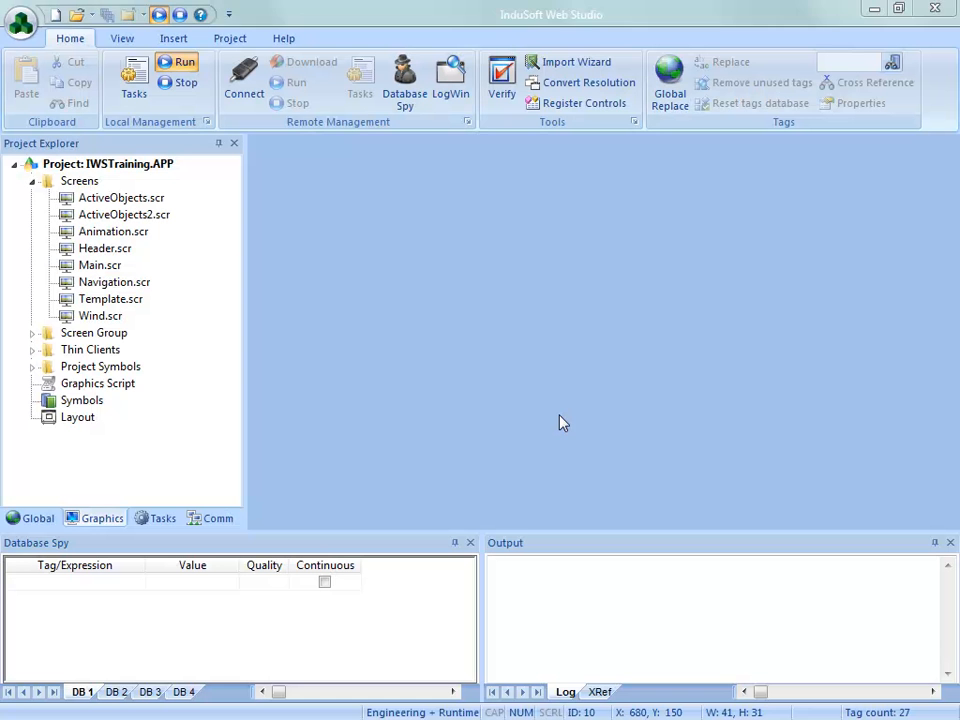
# Reopen the Animation screen and review the slider option and slider settings of the small blank button's Position animation
pyautogui.doubleClick(100, 233)
pyautogui.doubleClick(908, 313)
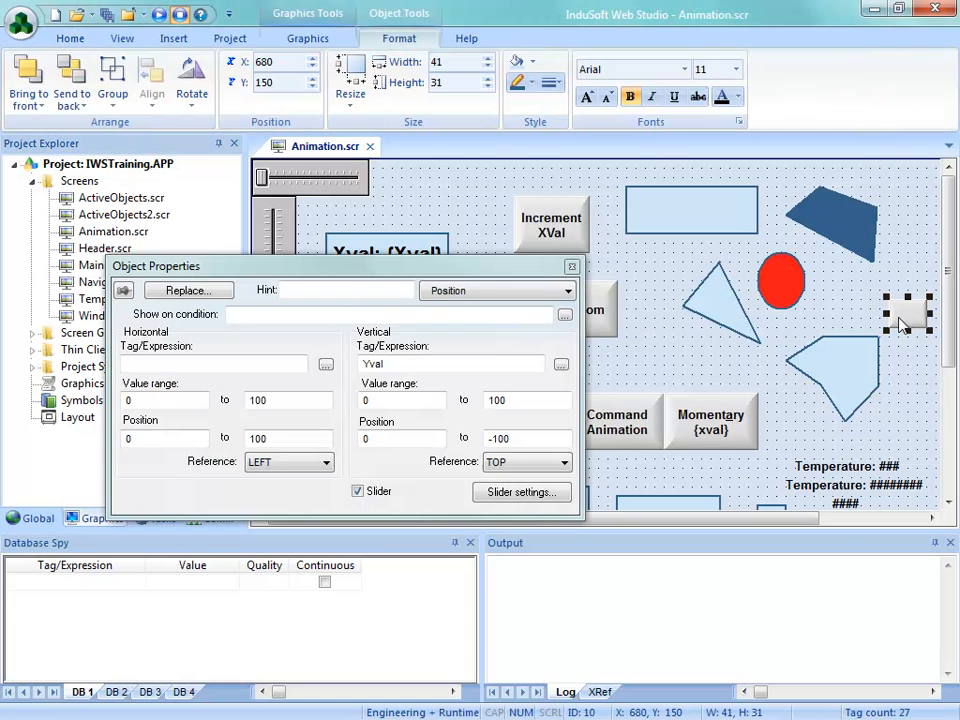
pyautogui.click(358, 492)
pyautogui.click(358, 492)
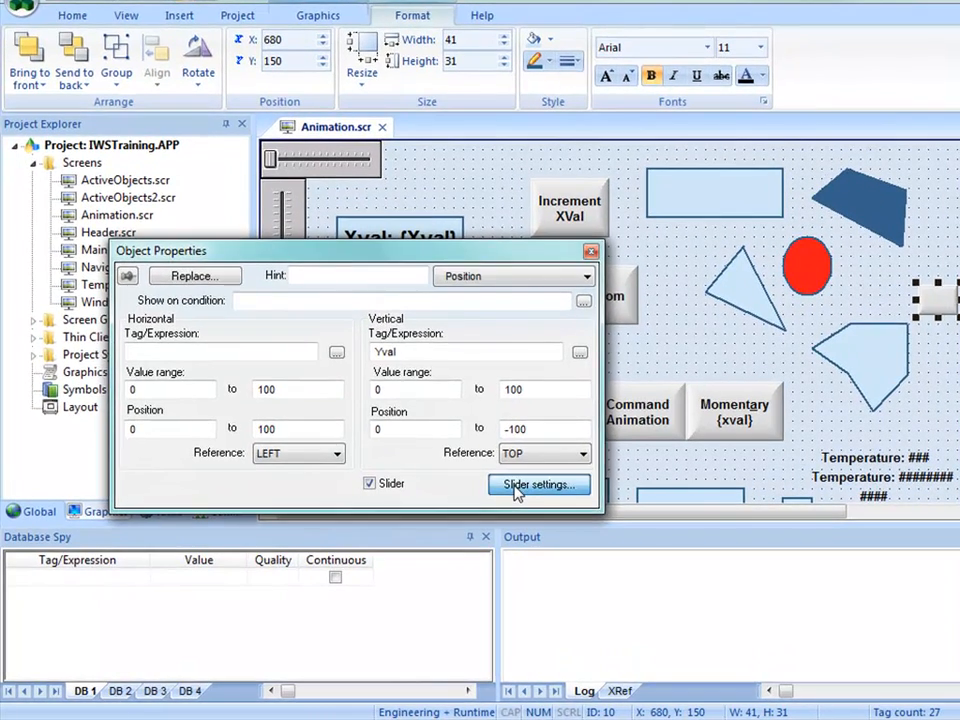
pyautogui.click(515, 488)
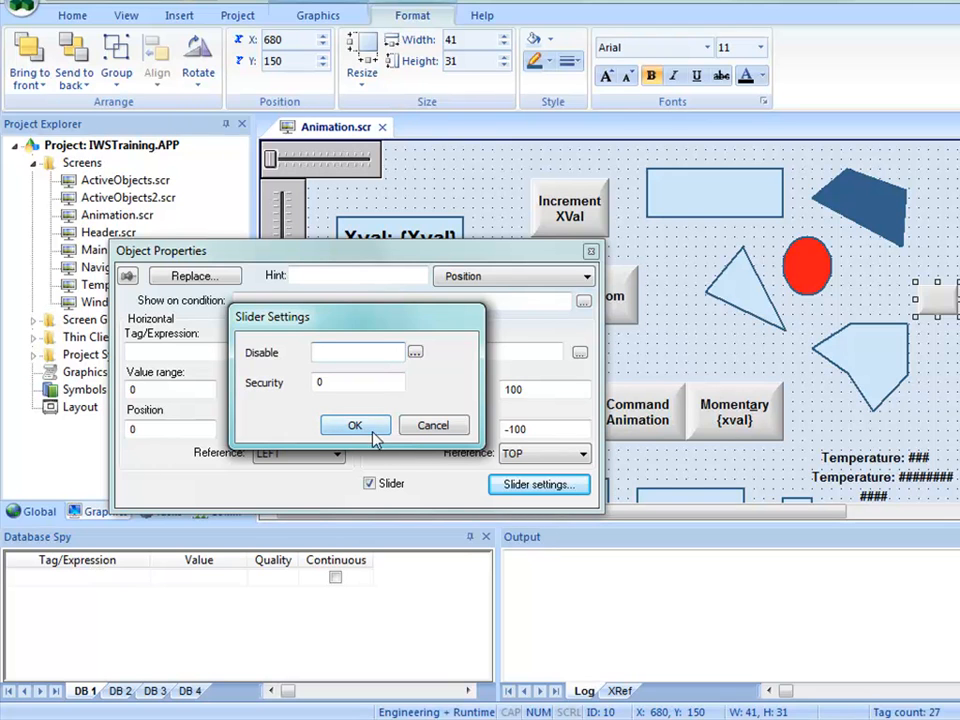
pyautogui.click(432, 427)
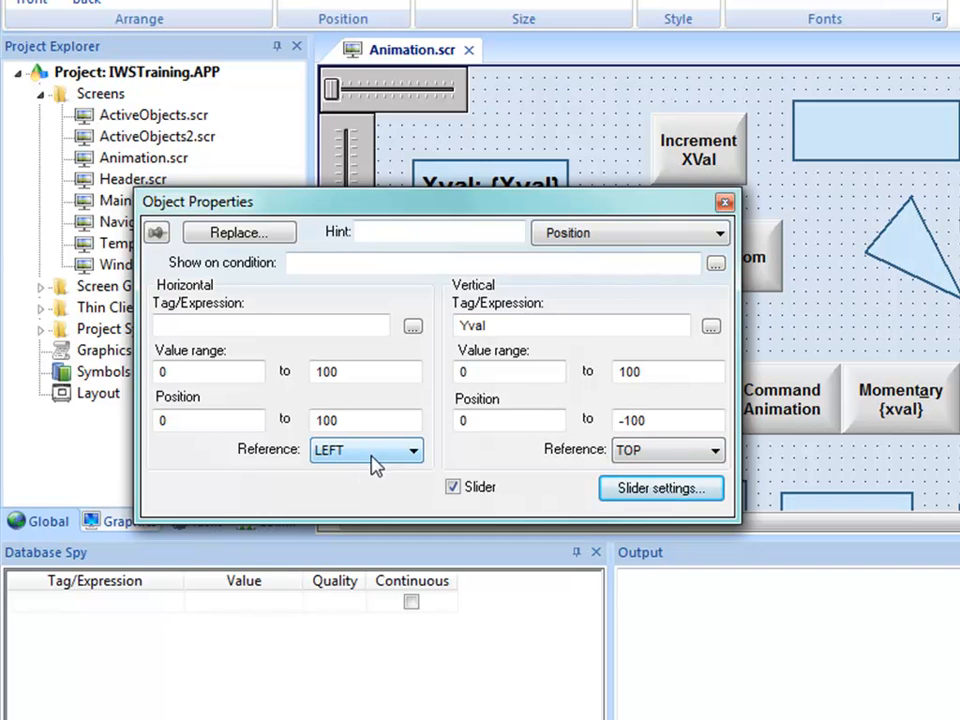
# Examine the horizontal and vertical reference options of the button's Position animation and compare them with the triangle's Resize references
pyautogui.click(334, 452)
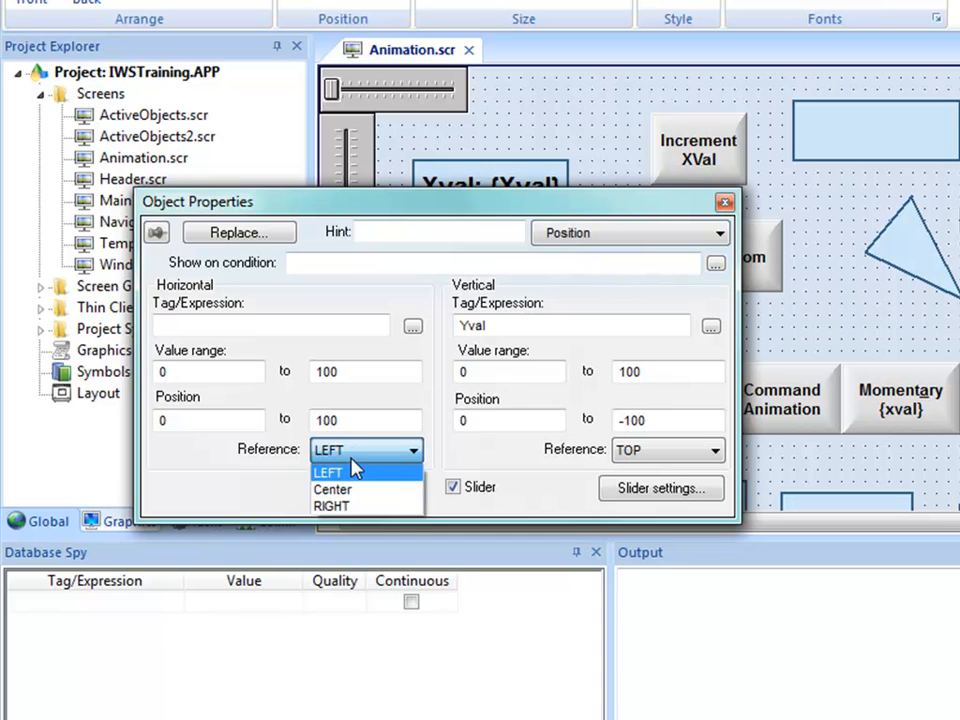
pyautogui.click(356, 472)
pyautogui.click(663, 457)
pyautogui.click(662, 467)
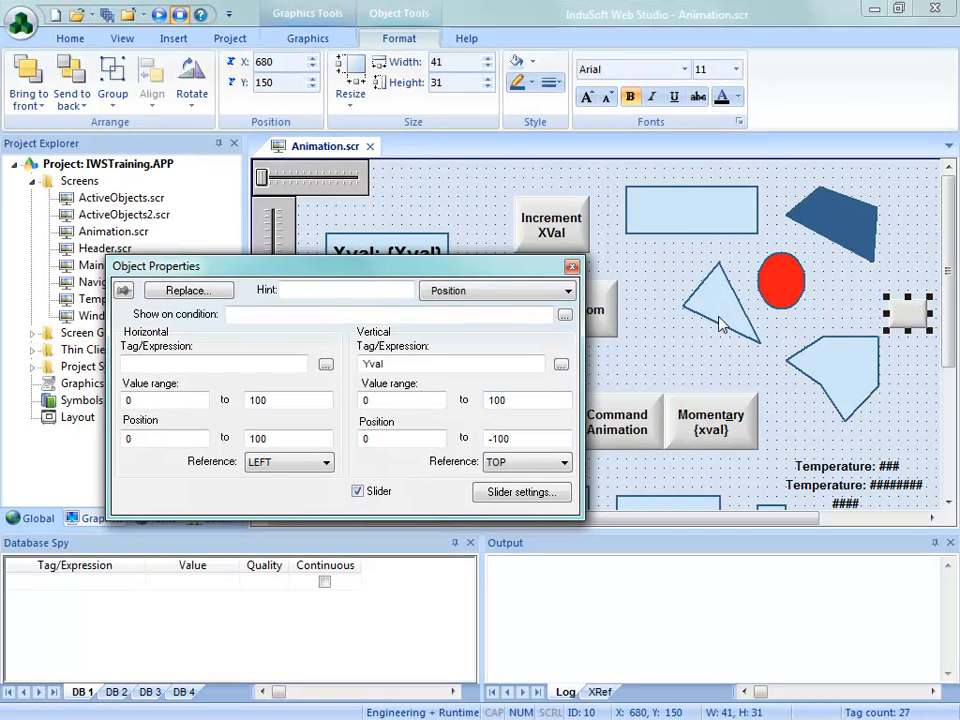
pyautogui.click(720, 322)
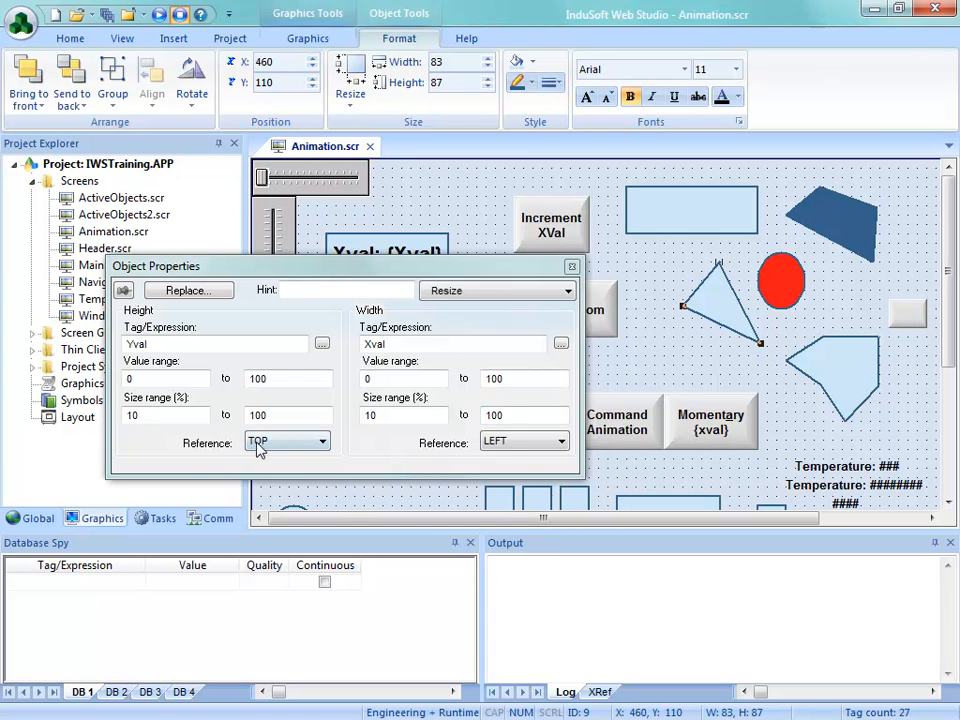
pyautogui.click(917, 322)
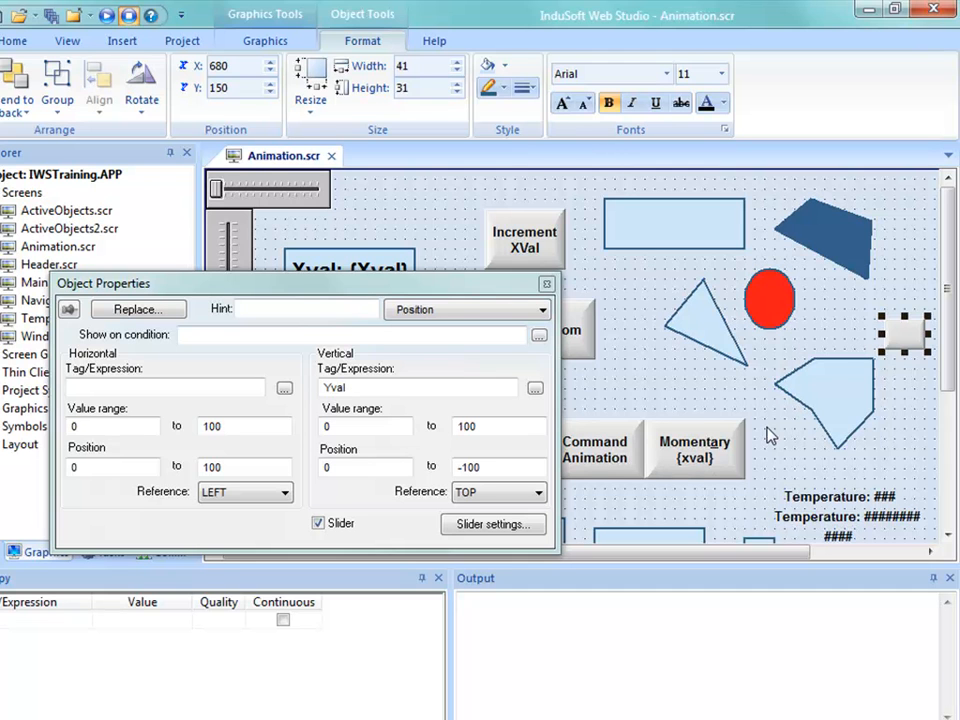
pyautogui.click(770, 434)
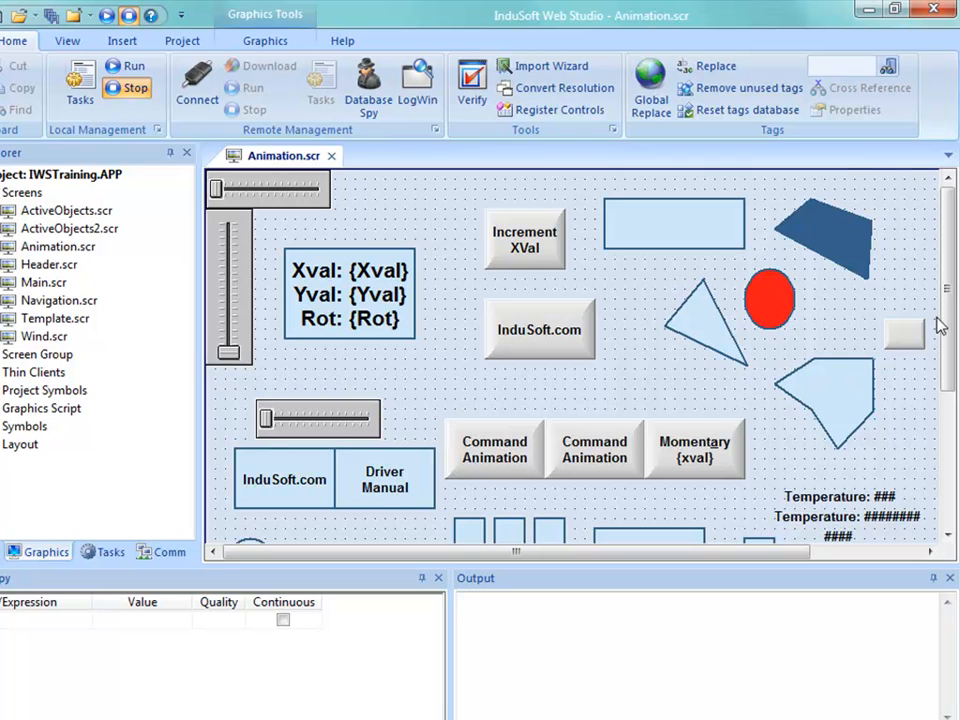
# Move the vertical bars below the Temperature texts over to the horizontal bars, clearing space beneath the texts
pyautogui.scroll(-6, 930, 420)
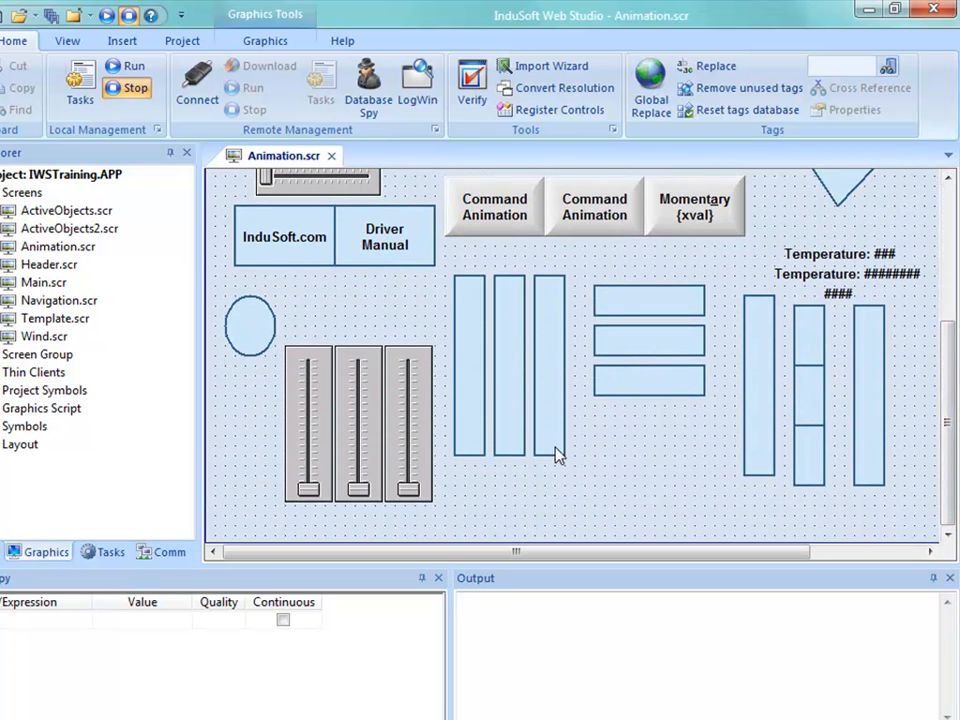
pyautogui.moveTo(730, 288); pyautogui.dragTo(926, 514)
pyautogui.moveTo(815, 440); pyautogui.dragTo(645, 497)
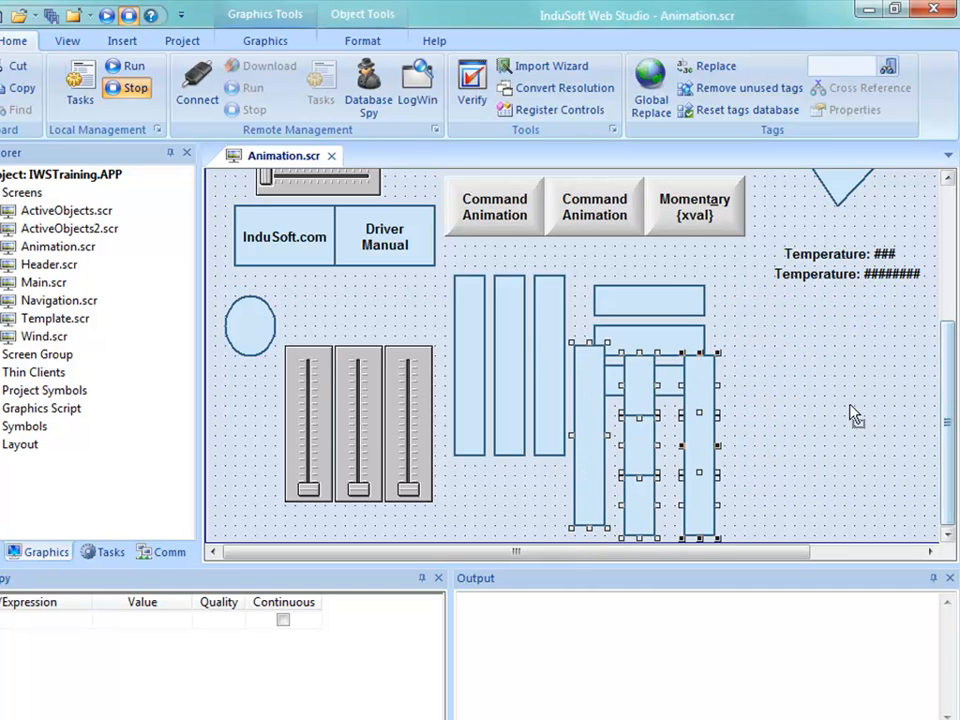
pyautogui.click(769, 394)
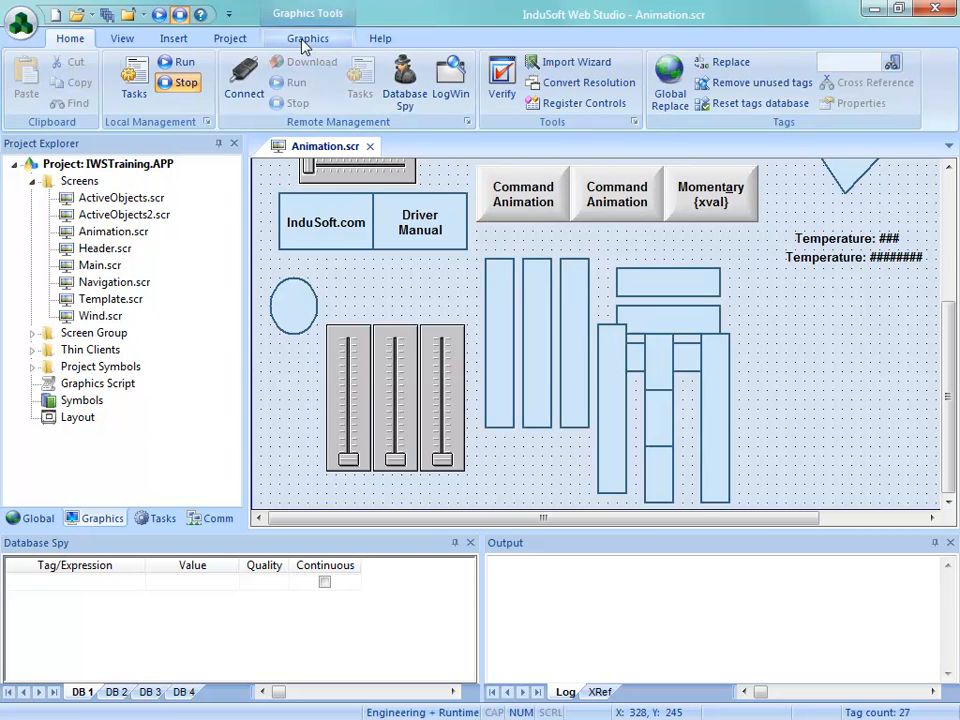
# Draw a narrow closed-polygon triangle about 35 wide and 130 high in the free space beneath the Temperature texts
pyautogui.click(297, 40)
pyautogui.click(316, 103)
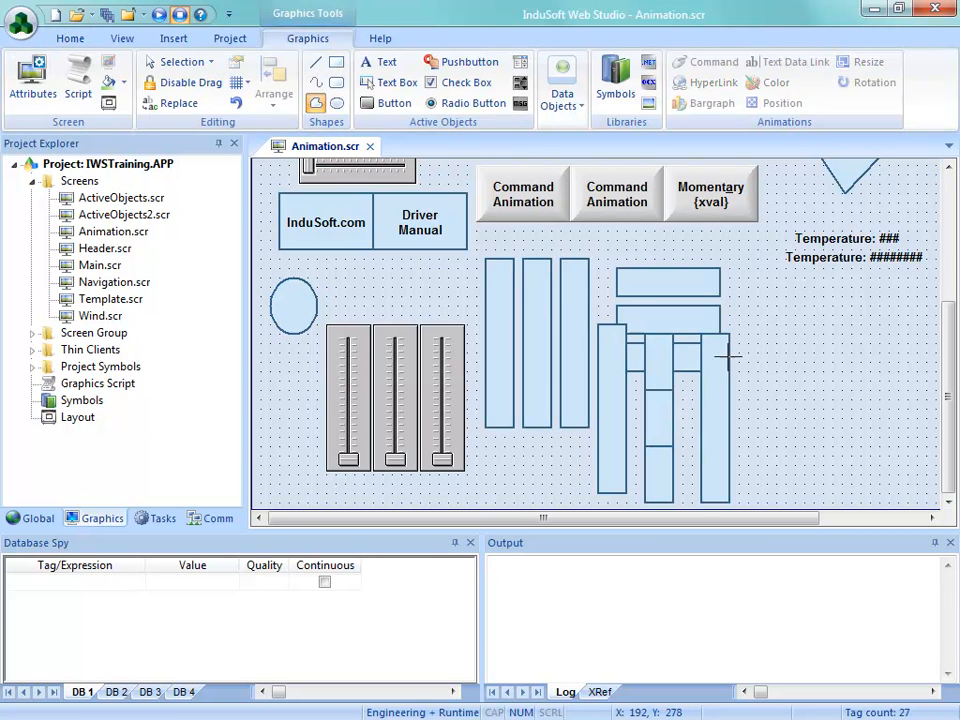
pyautogui.click(795, 287)
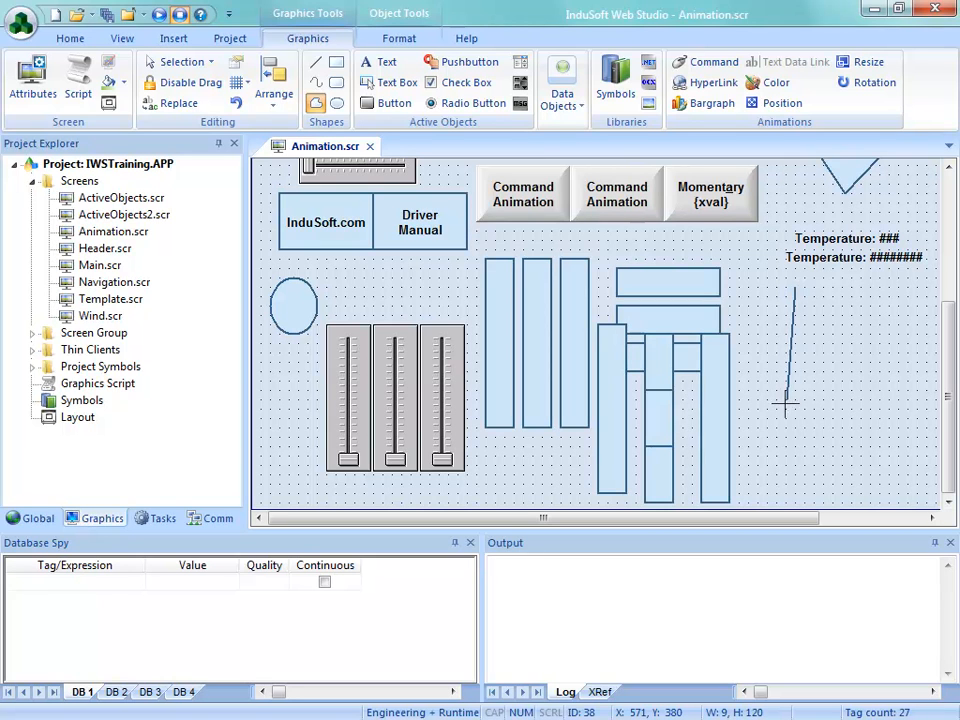
pyautogui.click(780, 407)
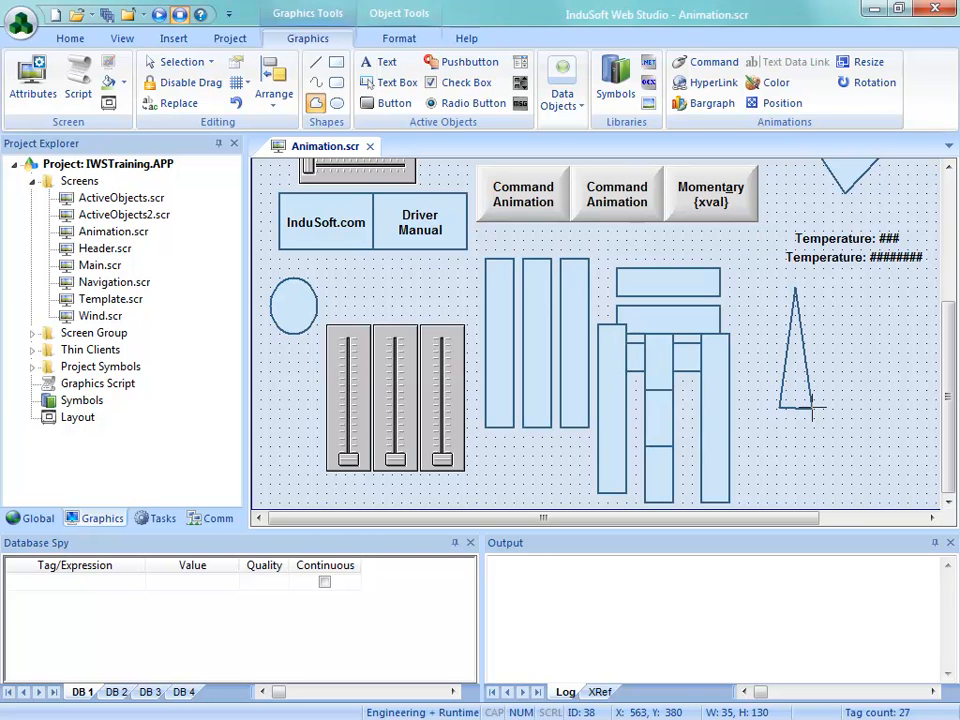
pyautogui.rightClick(812, 407)
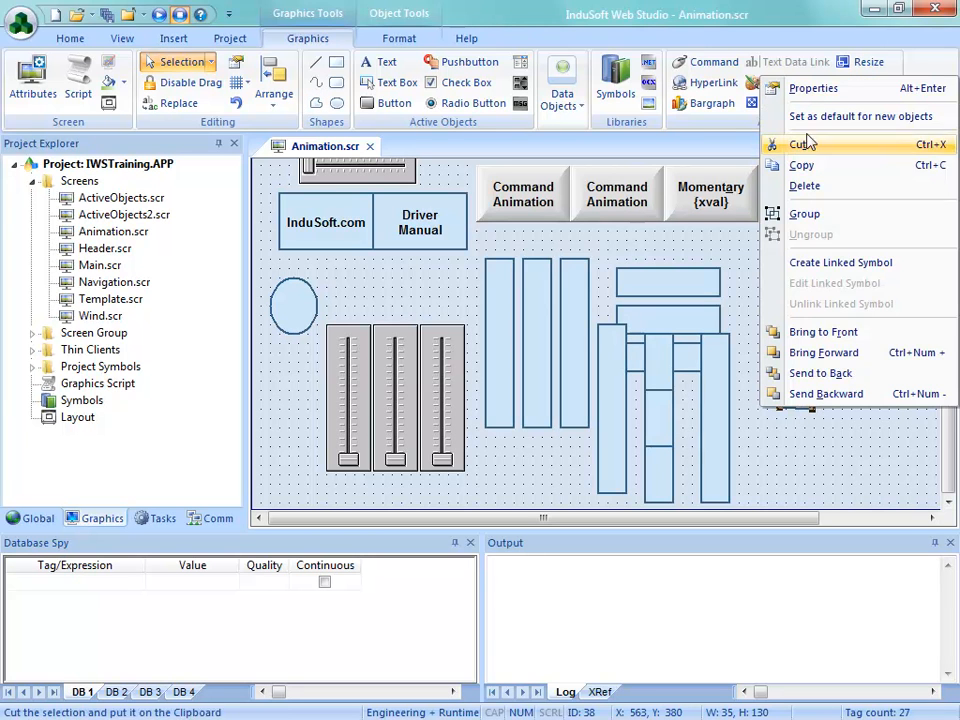
# Give the narrow triangle a solid red background fill
pyautogui.click(813, 88)
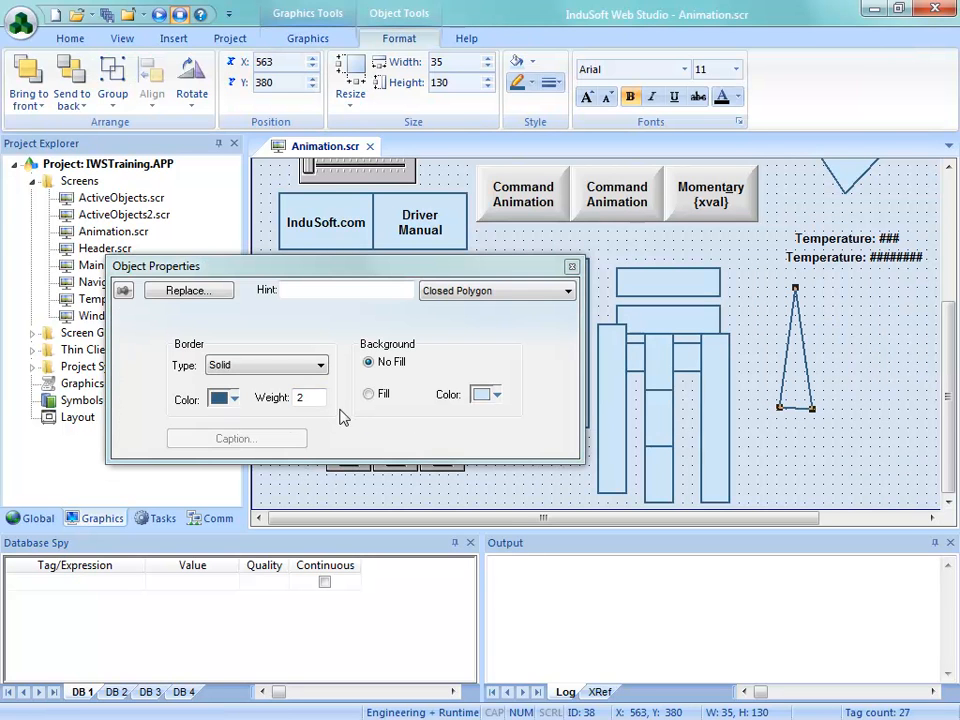
pyautogui.click(370, 395)
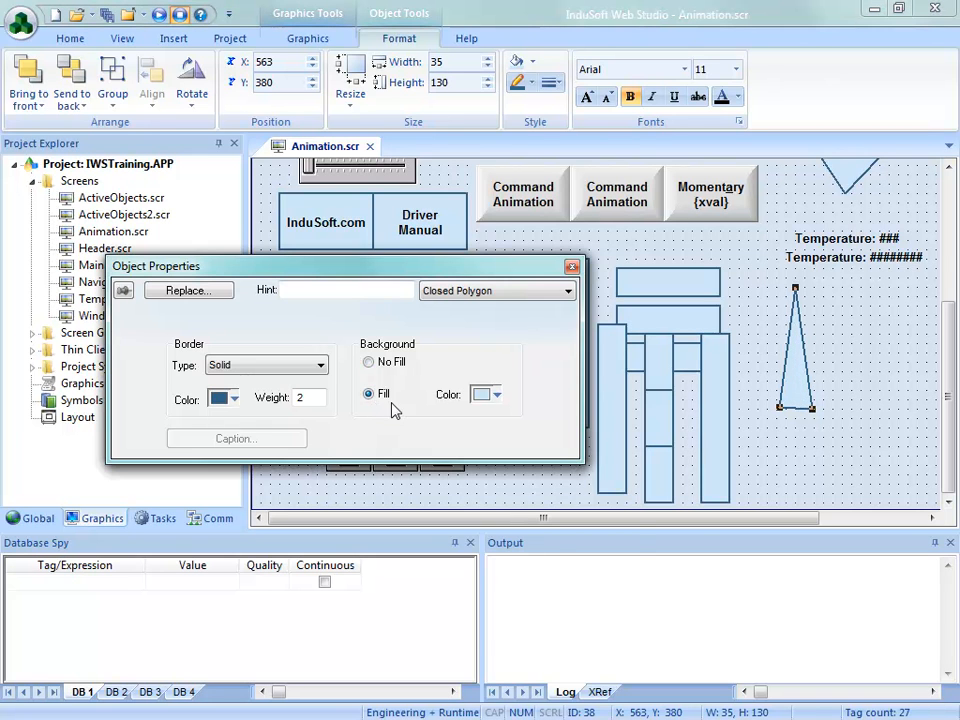
pyautogui.click(496, 396)
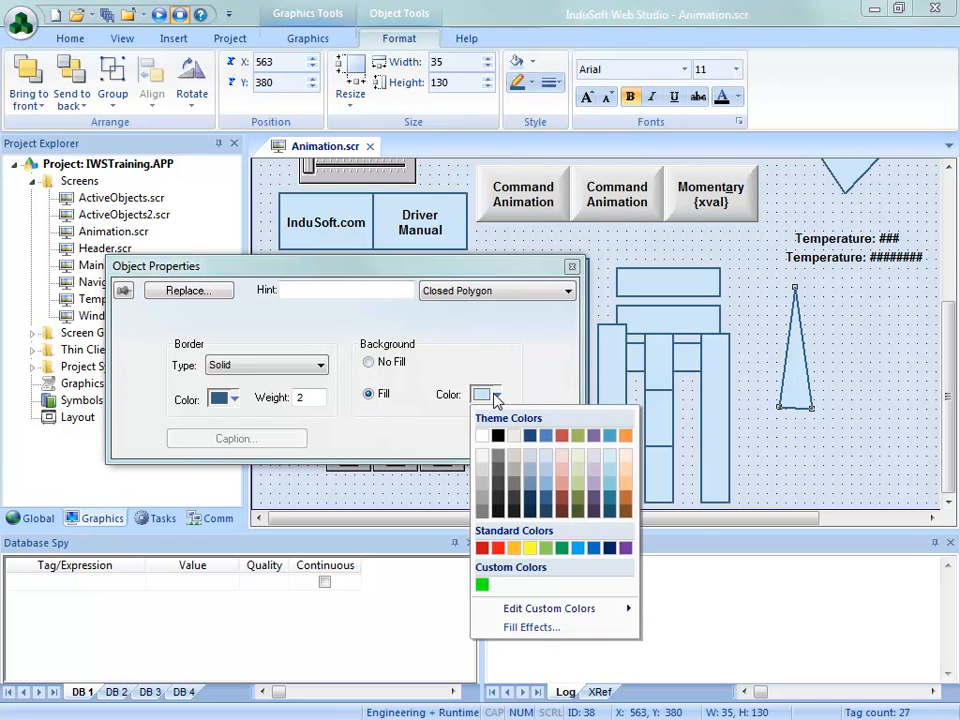
pyautogui.click(498, 549)
pyautogui.click(769, 478)
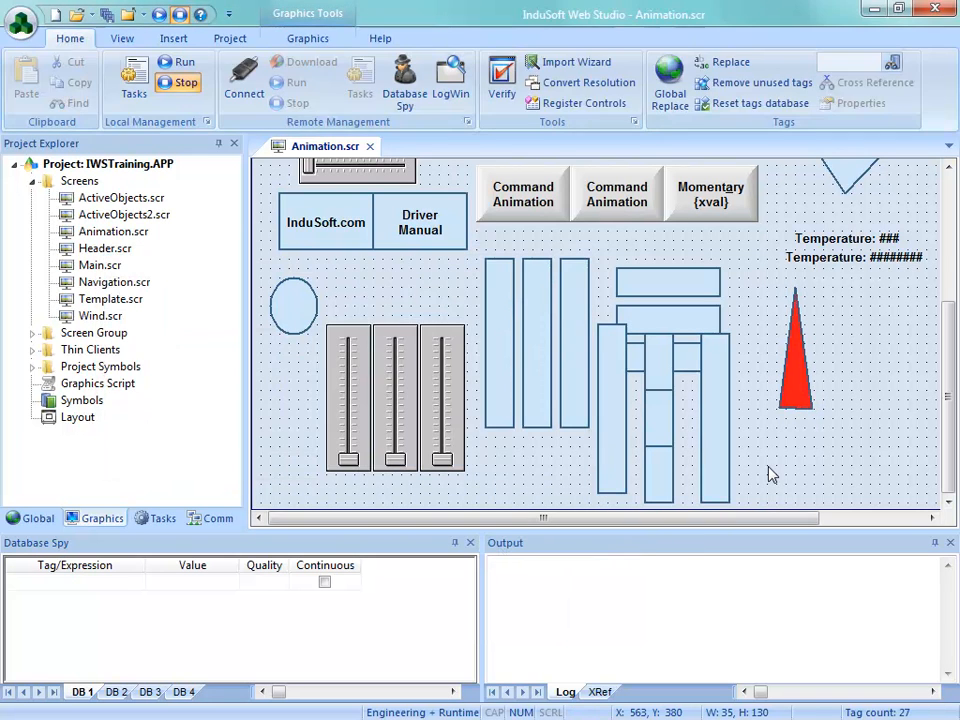
# Add a Rotation animation to the red triangle with tag rot, range 0 to 100 and an end rotation of 360 degrees
pyautogui.click(798, 398)
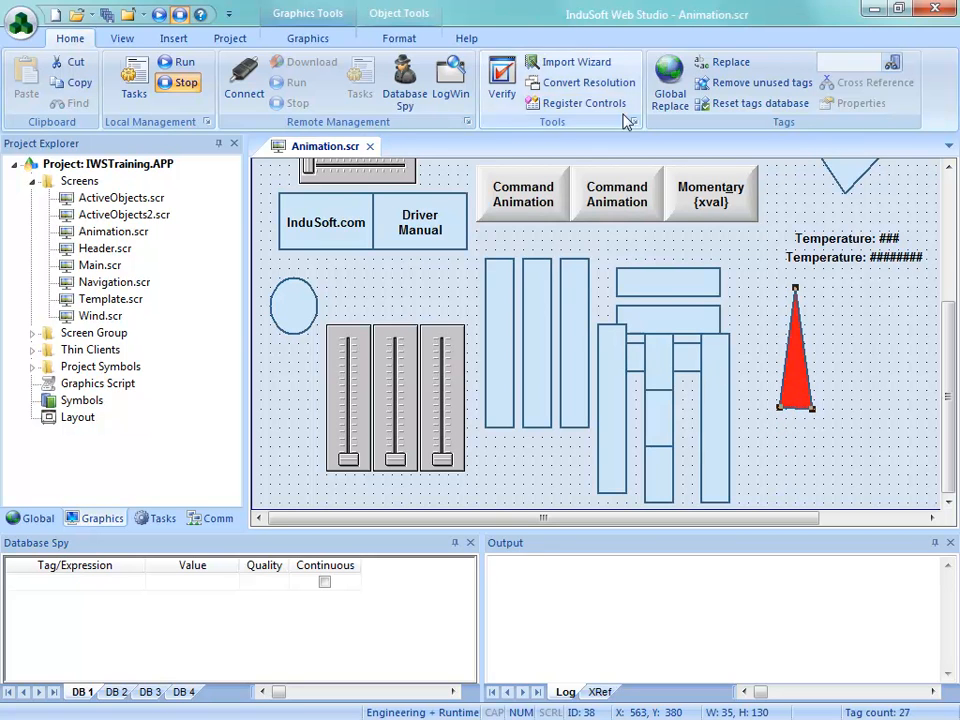
pyautogui.click(305, 40)
pyautogui.doubleClick(785, 370)
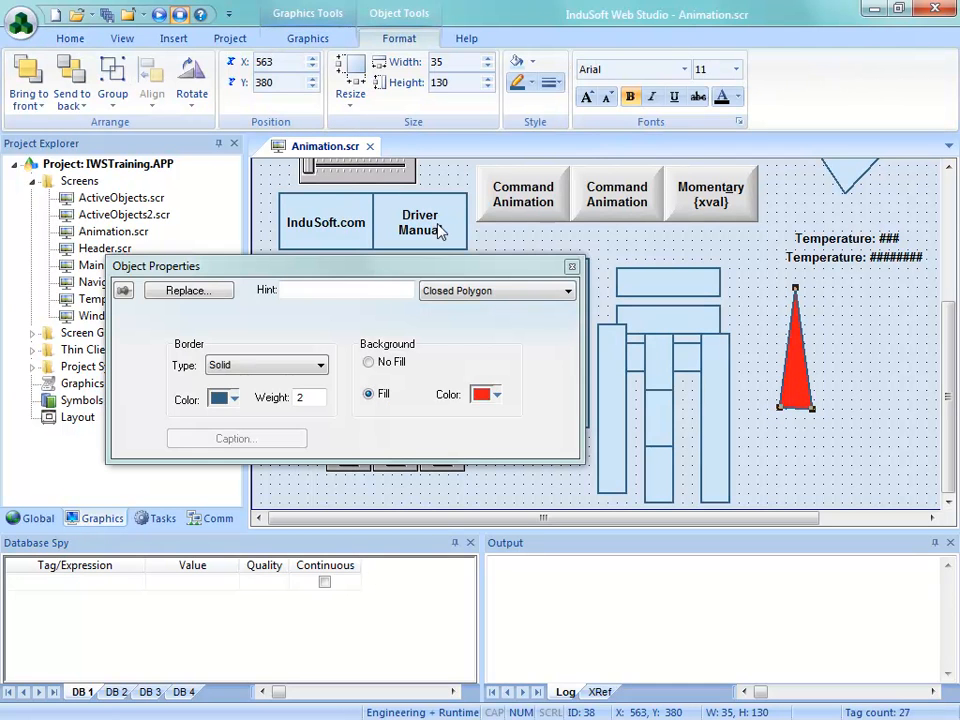
pyautogui.click(308, 38)
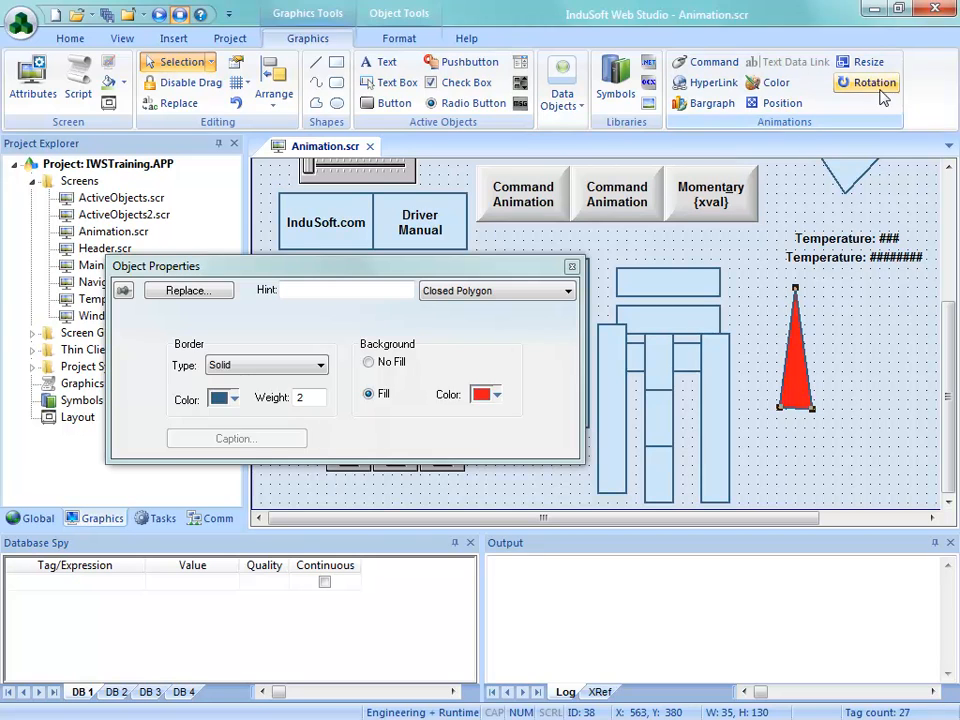
pyautogui.click(870, 84)
pyautogui.click(333, 325)
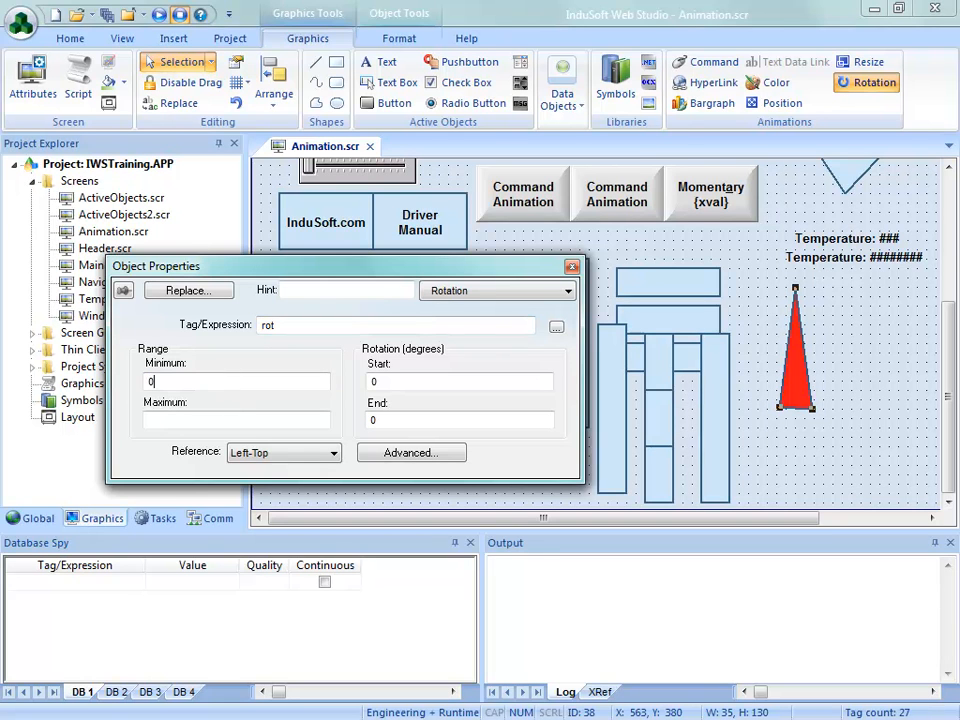
pyautogui.click(227, 420)
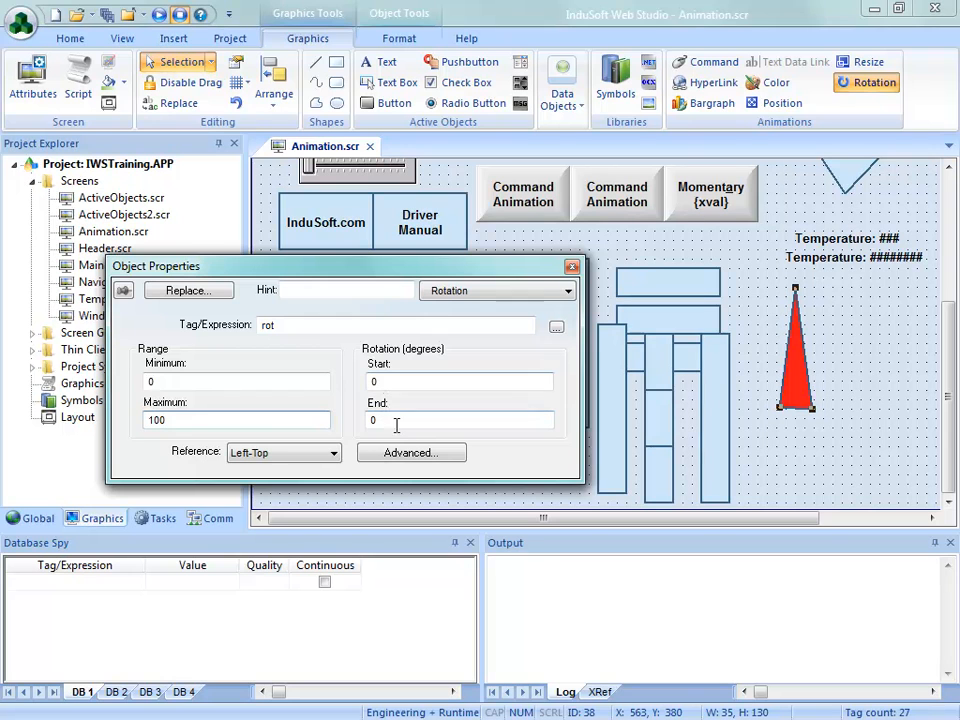
pyautogui.moveTo(383, 422); pyautogui.dragTo(338, 426)
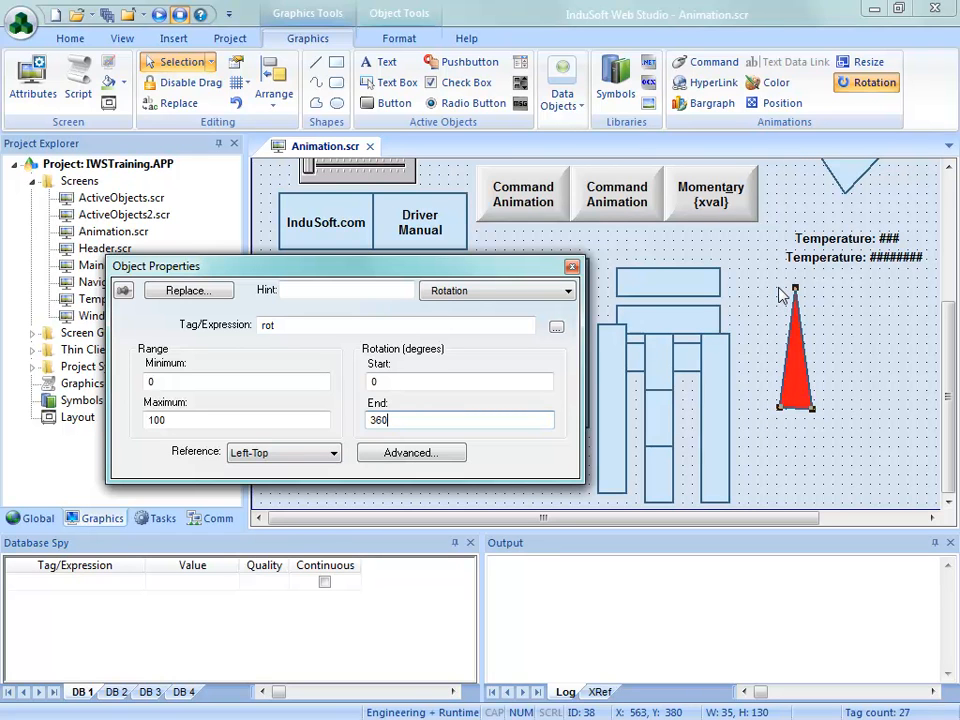
# Save and close the Animation screen, run the project, and rotate the red triangle by moving the Rot slider to about 9
pyautogui.click(369, 146)
pyautogui.click(403, 431)
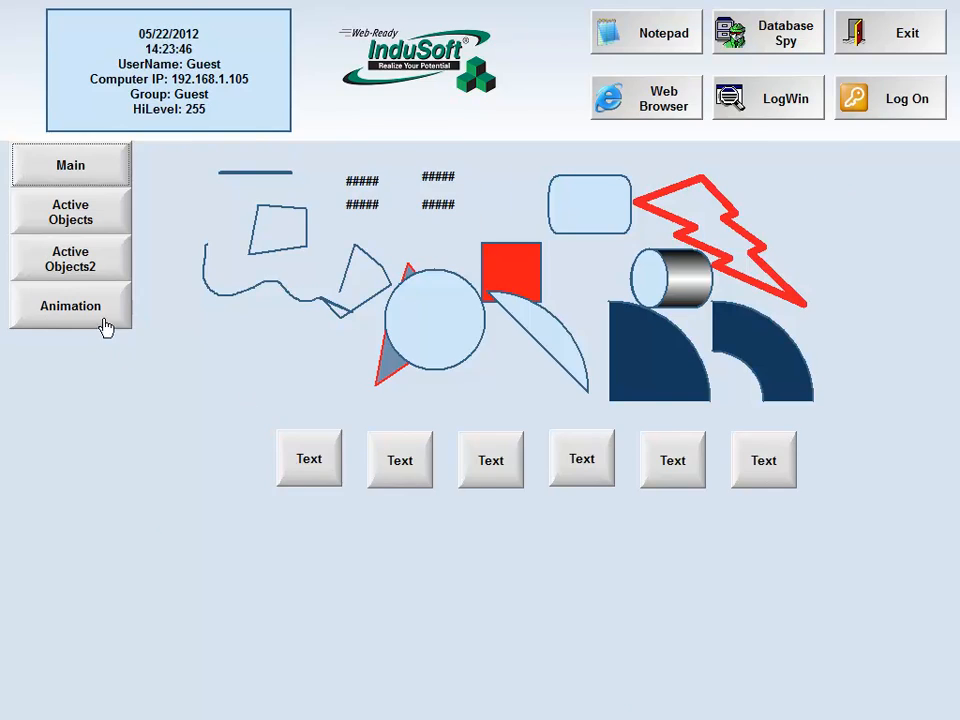
pyautogui.click(101, 318)
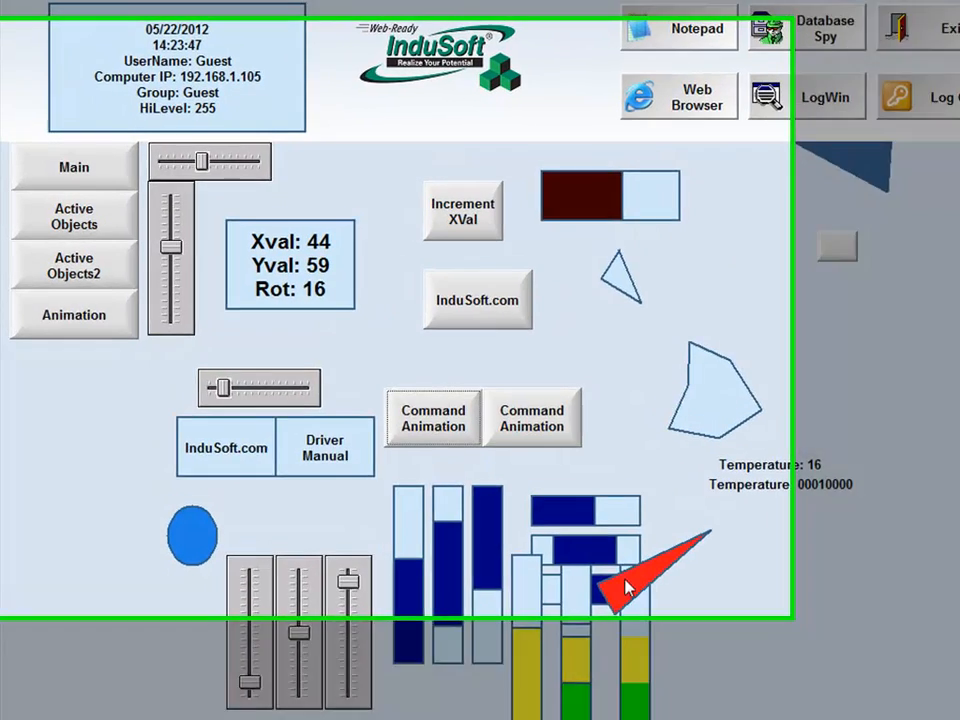
pyautogui.moveTo(269, 445); pyautogui.dragTo(238, 456)
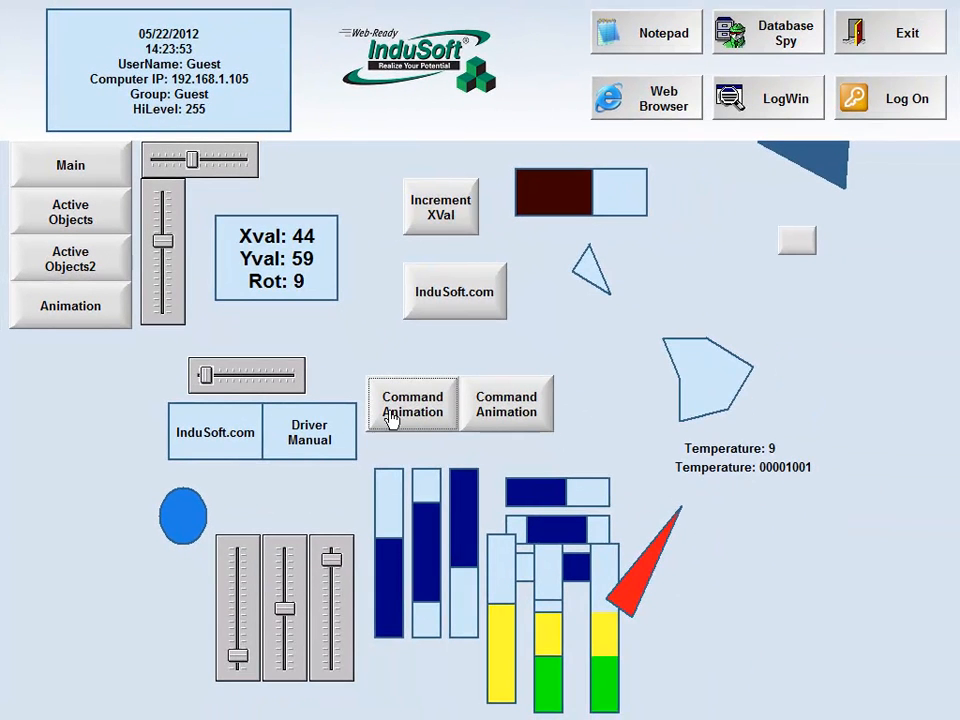
# Exit the running application, confirm the shutdown, and reopen the Animation screen for editing
pyautogui.click(903, 38)
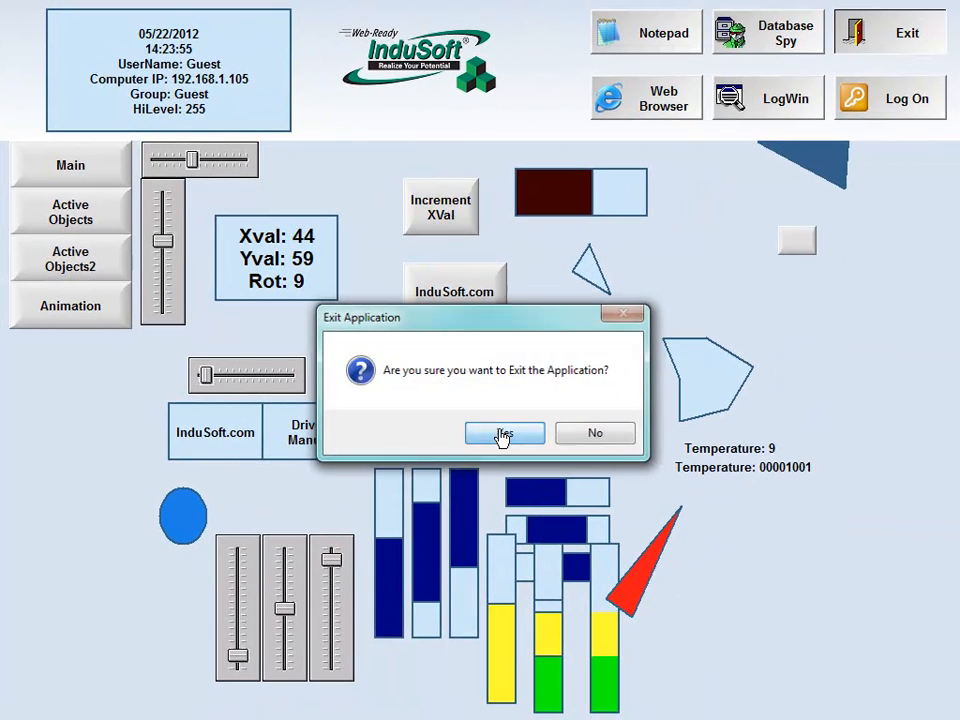
pyautogui.click(504, 434)
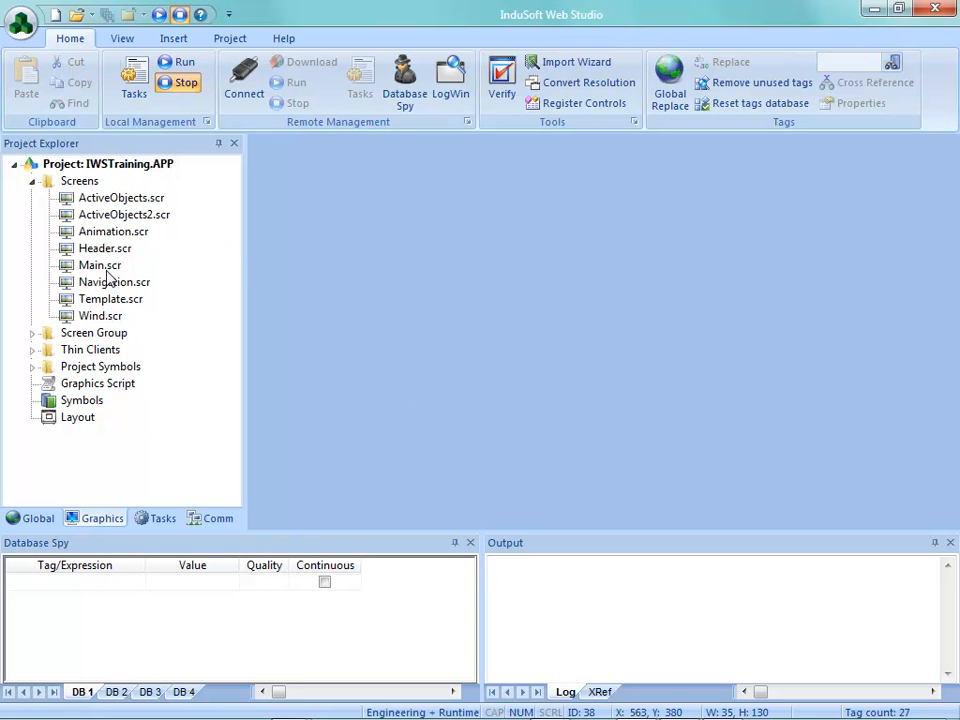
pyautogui.doubleClick(110, 232)
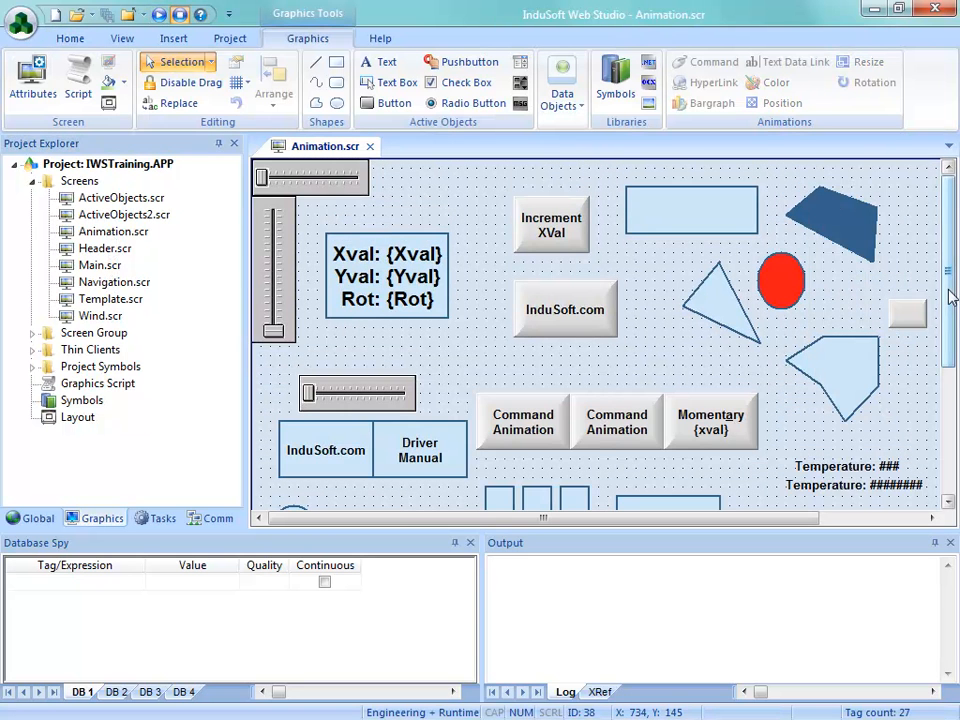
# Open the red triangle's Rotation animation properties and select Left-Top as the rotation reference
pyautogui.moveTo(945, 242); pyautogui.dragTo(945, 454)
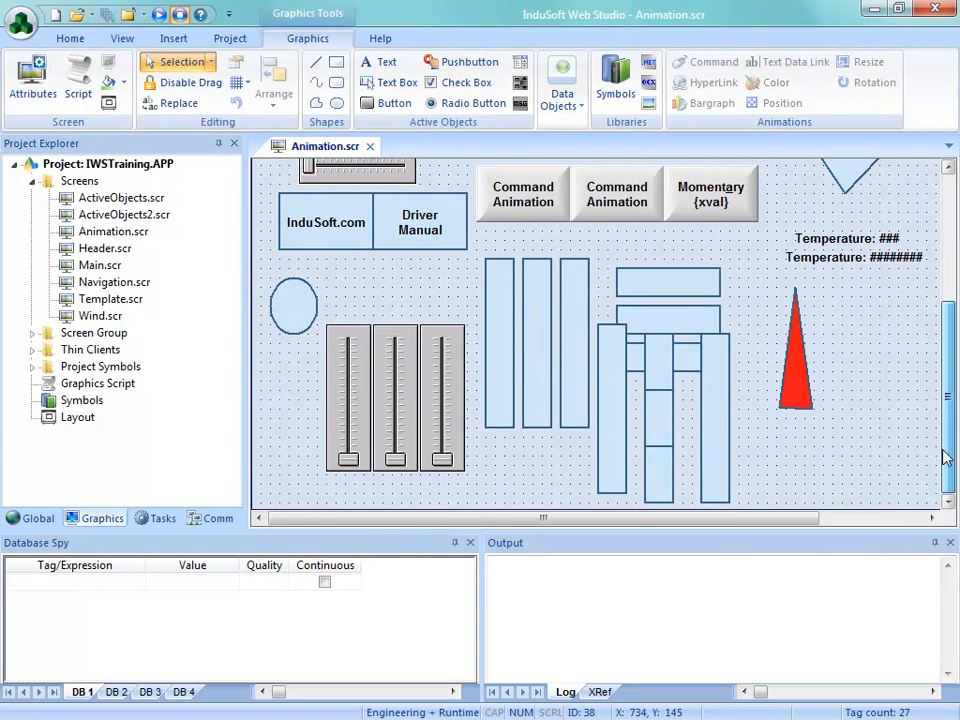
pyautogui.click(793, 400)
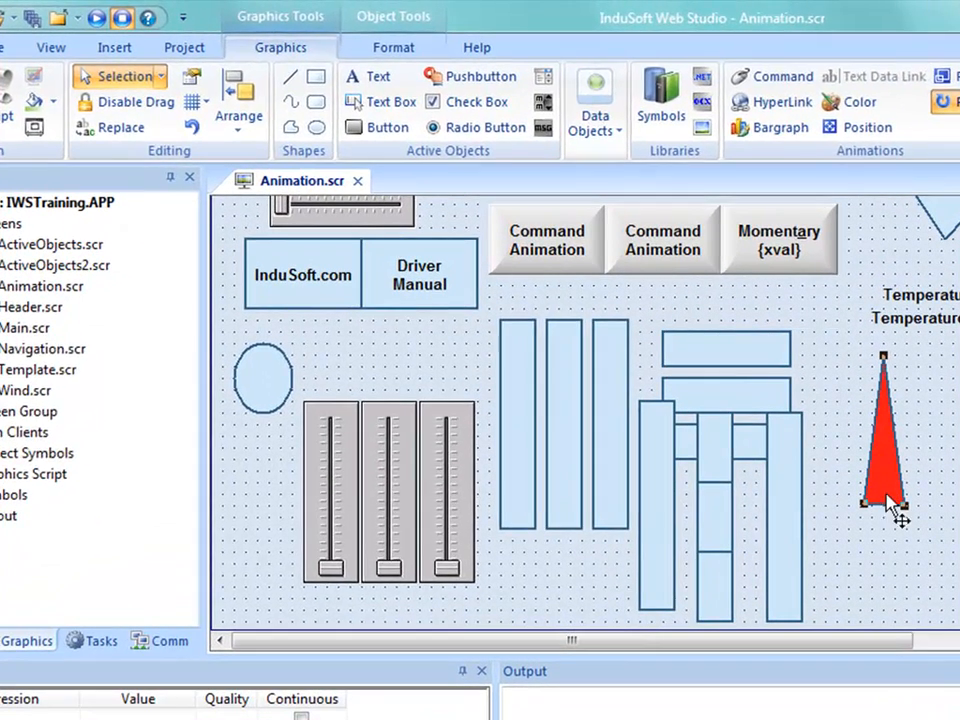
pyautogui.doubleClick(782, 407)
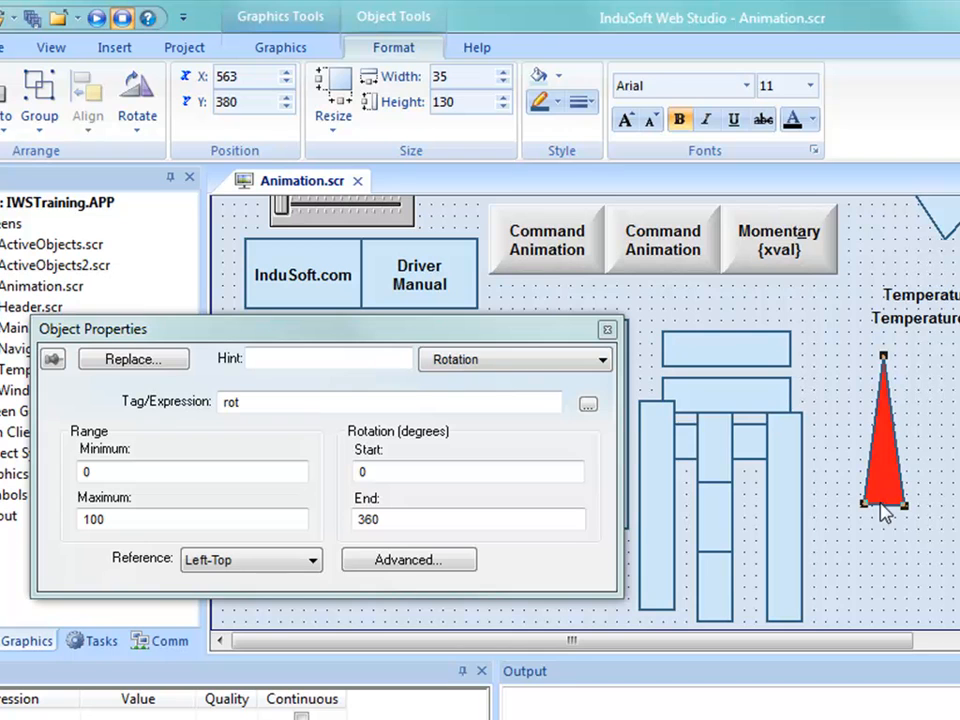
pyautogui.click(310, 566)
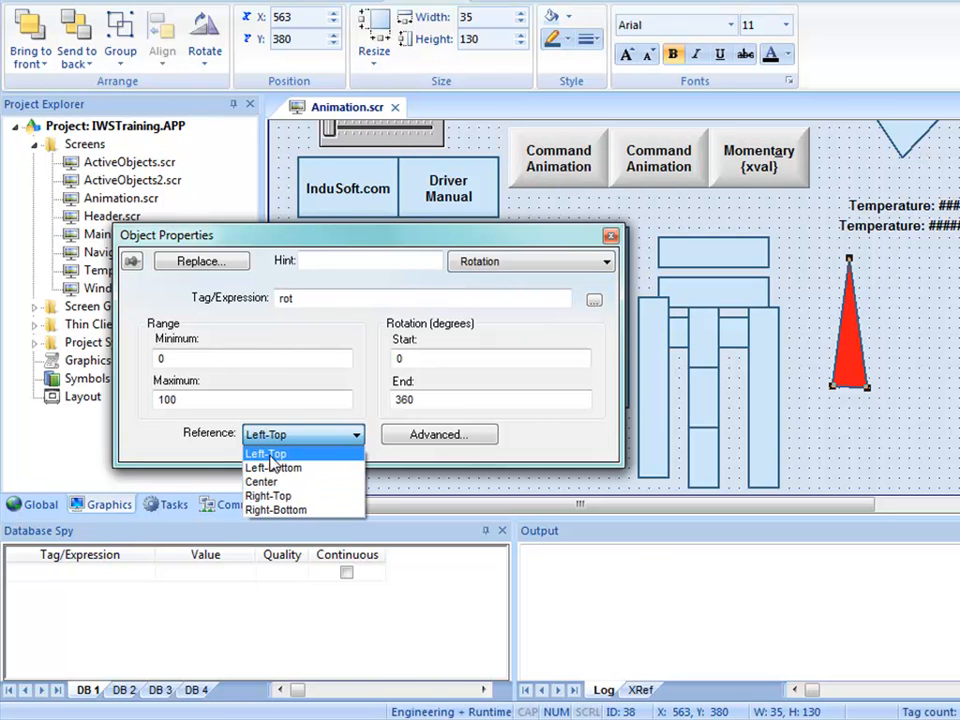
pyautogui.click(270, 456)
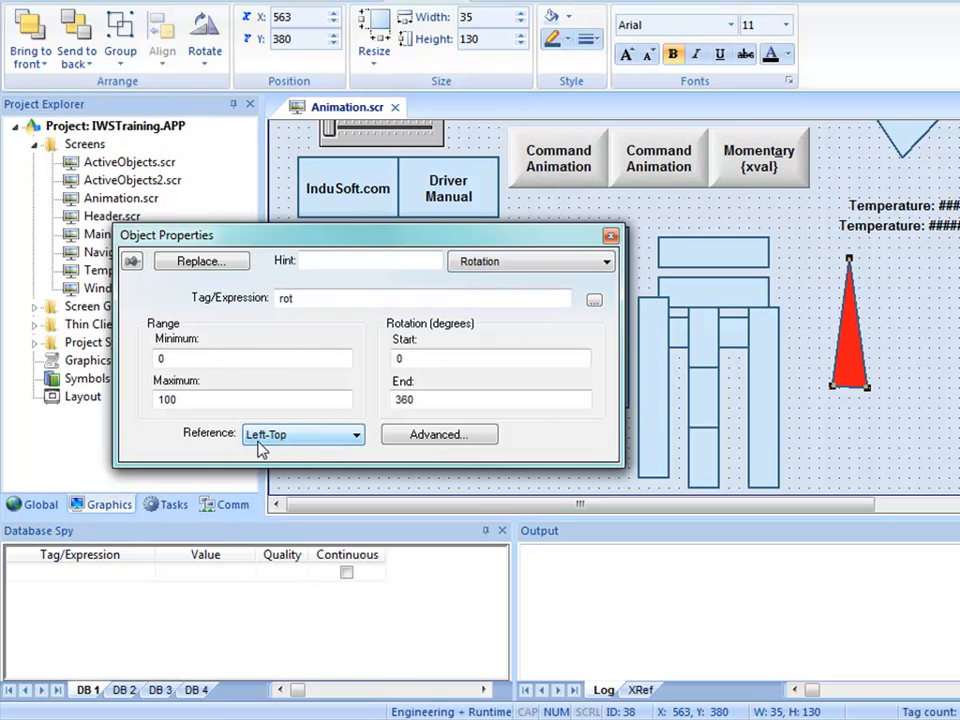
# Set the red triangle's advanced rotation offset to 17 pixels on the X axis and 130 pixels on the Y axis
pyautogui.click(428, 436)
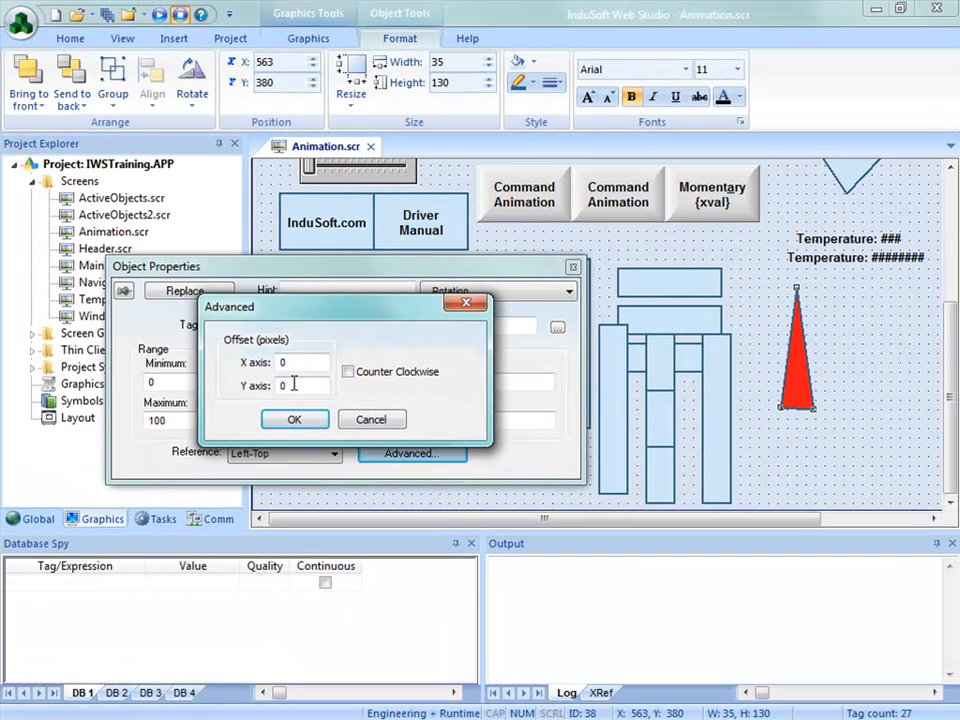
pyautogui.moveTo(296, 385); pyautogui.dragTo(256, 381)
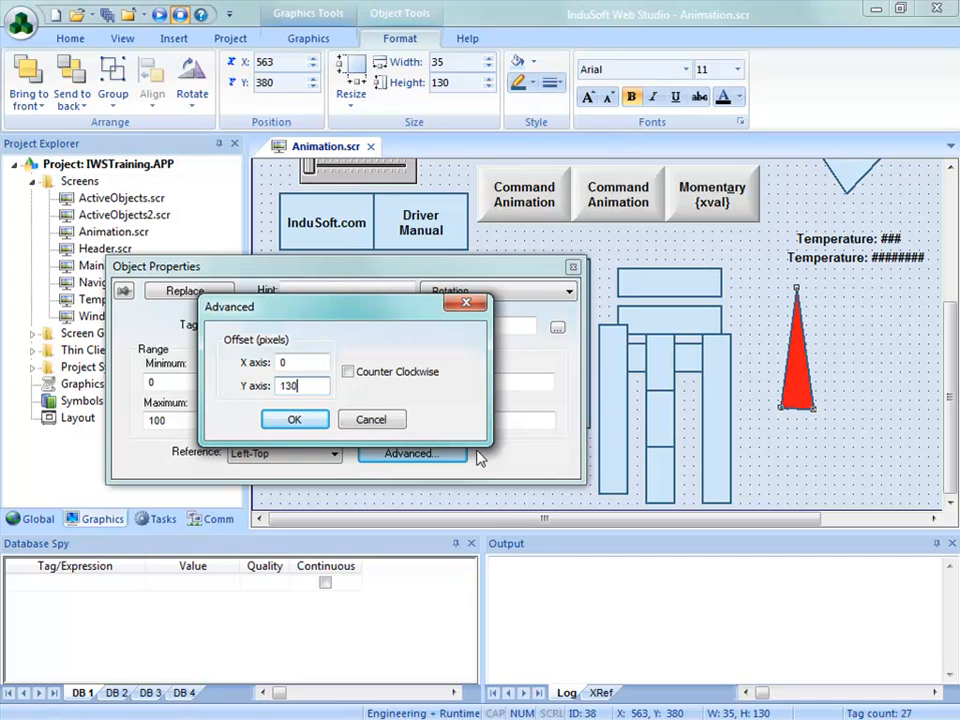
pyautogui.moveTo(298, 362); pyautogui.dragTo(277, 363)
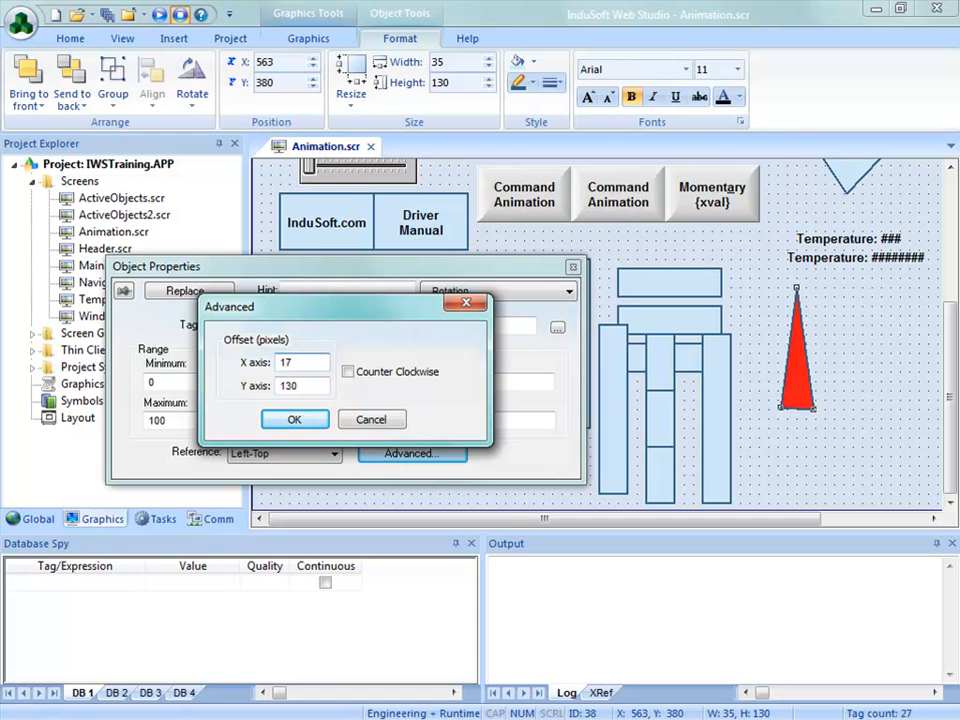
pyautogui.click(291, 420)
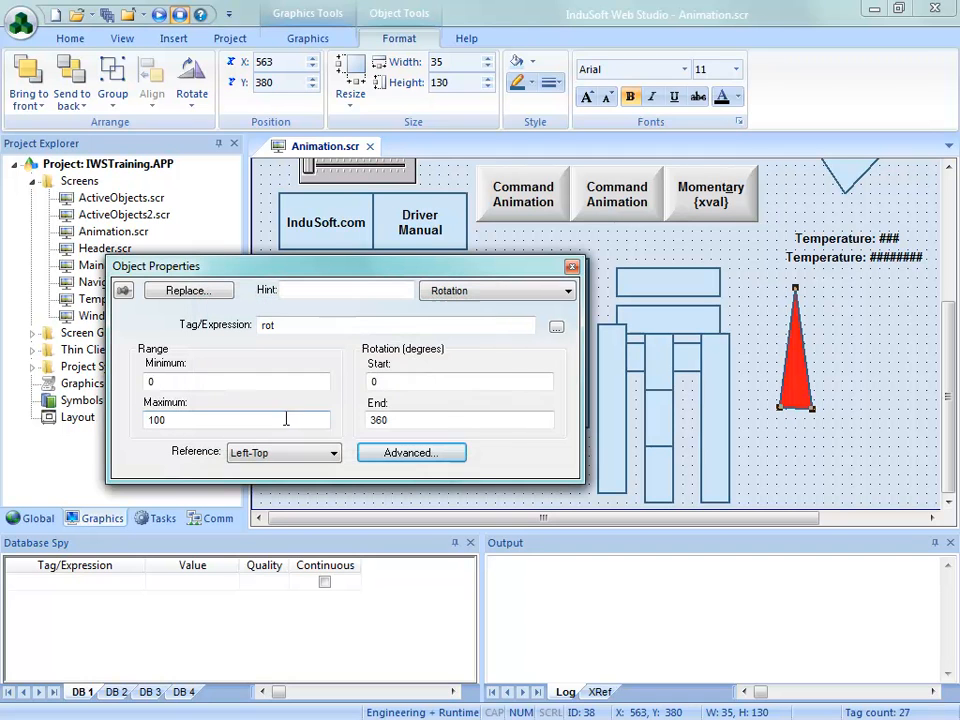
pyautogui.click(571, 268)
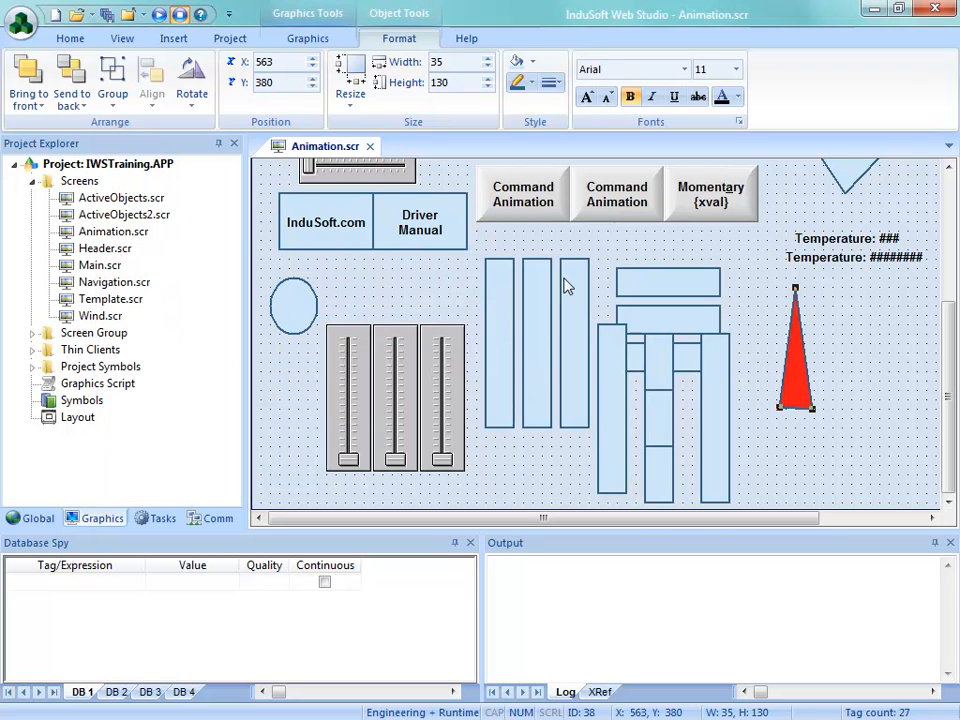
# Save and close the Animation screen, and run the project to test the triangle's rotation with the Rot slider
pyautogui.click(369, 146)
pyautogui.click(407, 432)
pyautogui.click(170, 64)
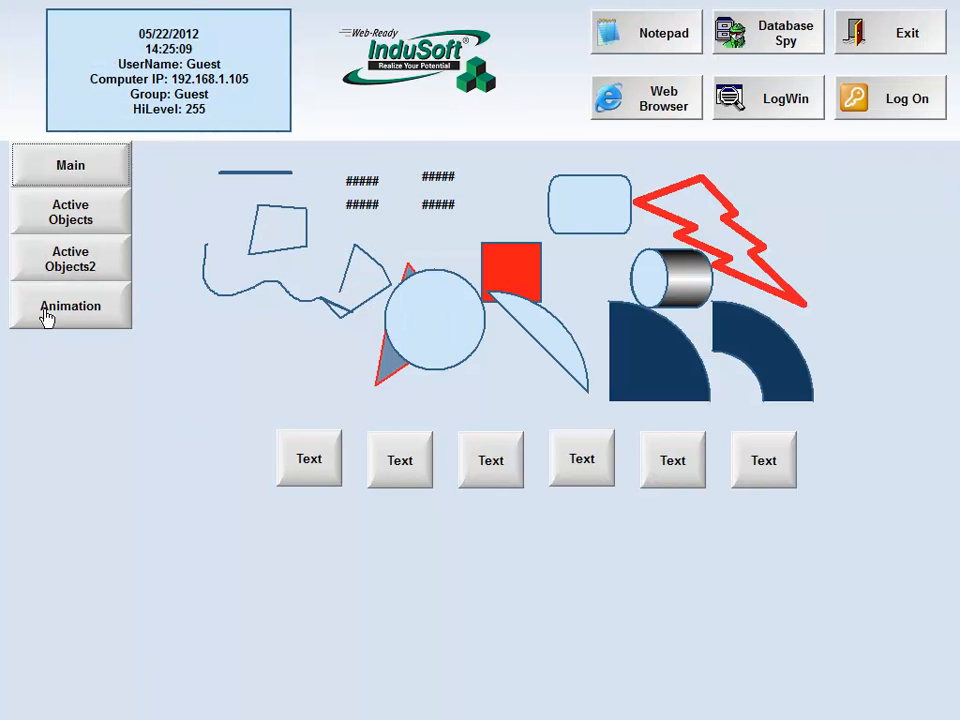
pyautogui.click(46, 325)
pyautogui.moveTo(208, 375)
pyautogui.mouseDown()
pyautogui.moveTo(226, 375)
pyautogui.moveTo(178, 381)
pyautogui.moveTo(221, 378)
pyautogui.moveTo(257, 390)
pyautogui.moveTo(200, 380)
pyautogui.mouseUp()
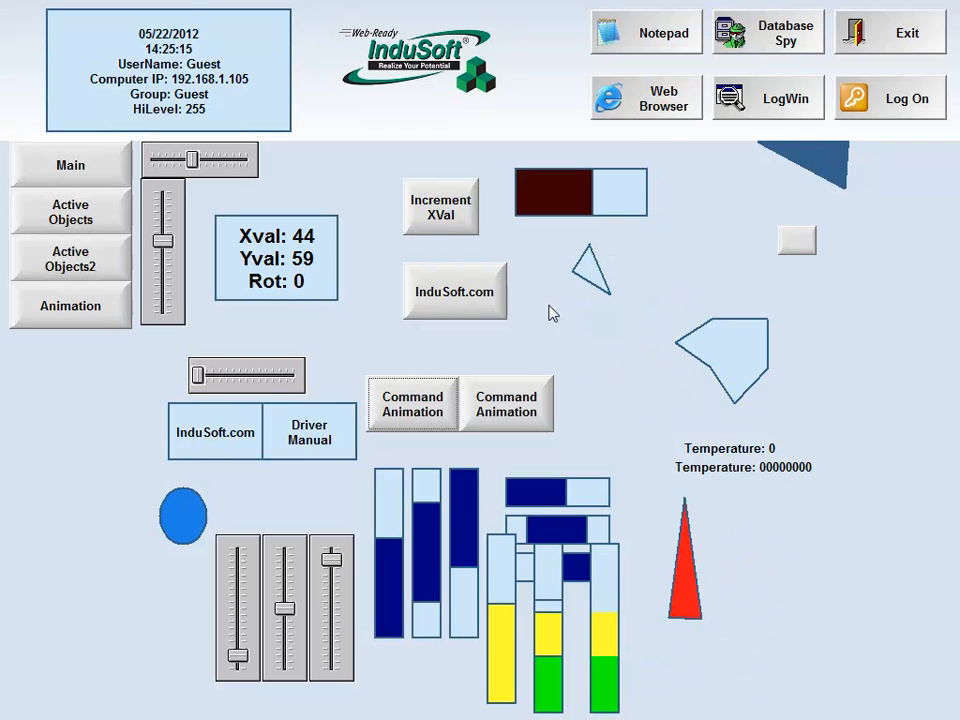
# Exit the running application, confirm the shutdown, and reopen the Animation screen in the editor
pyautogui.click(885, 35)
pyautogui.click(512, 434)
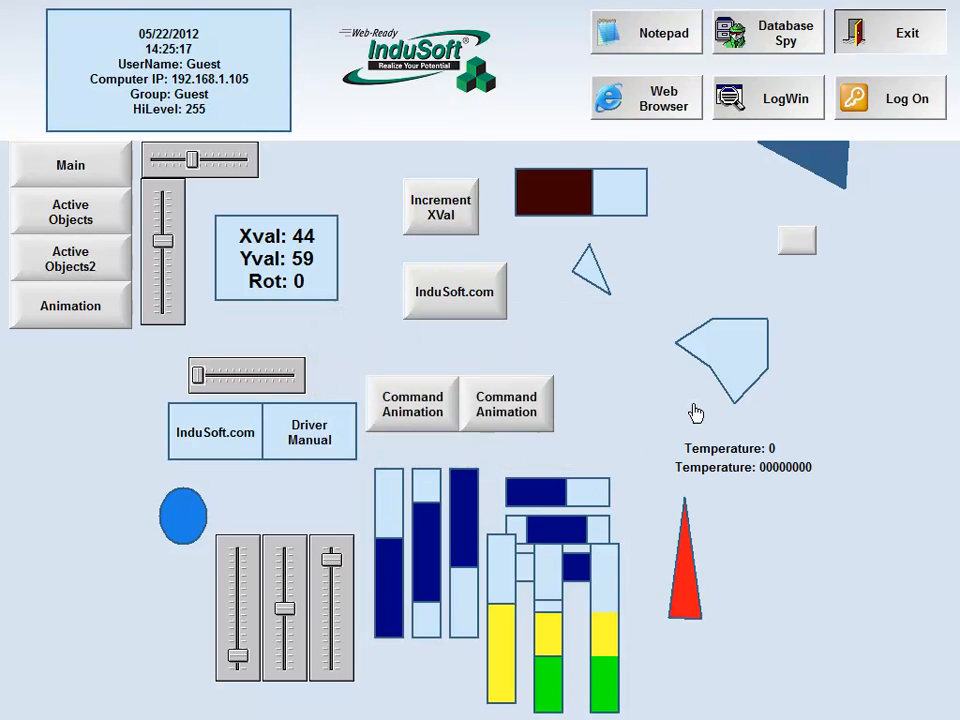
pyautogui.doubleClick(113, 231)
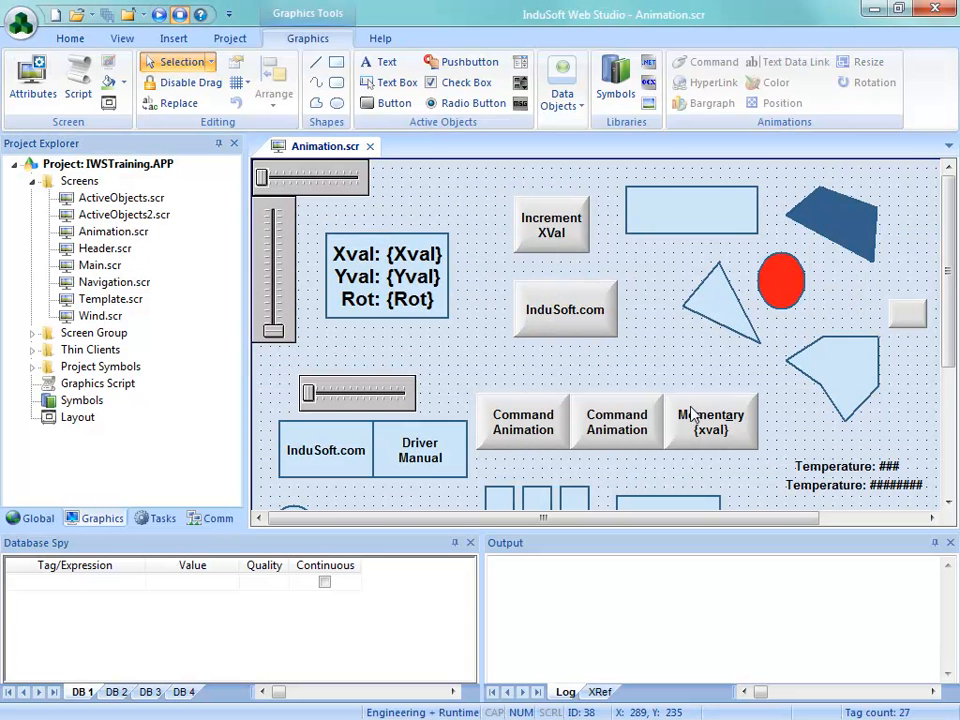
# Move the red triangle to the screen's origin at X 0, Y 0, over the two sliders there
pyautogui.moveTo(950, 330); pyautogui.dragTo(955, 455)
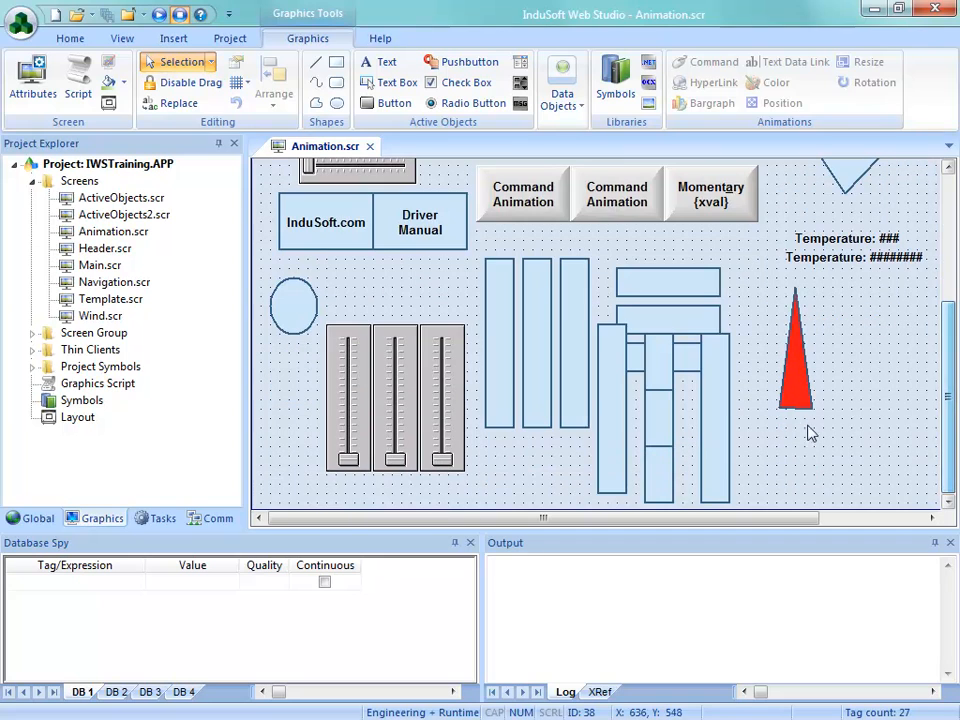
pyautogui.click(800, 393)
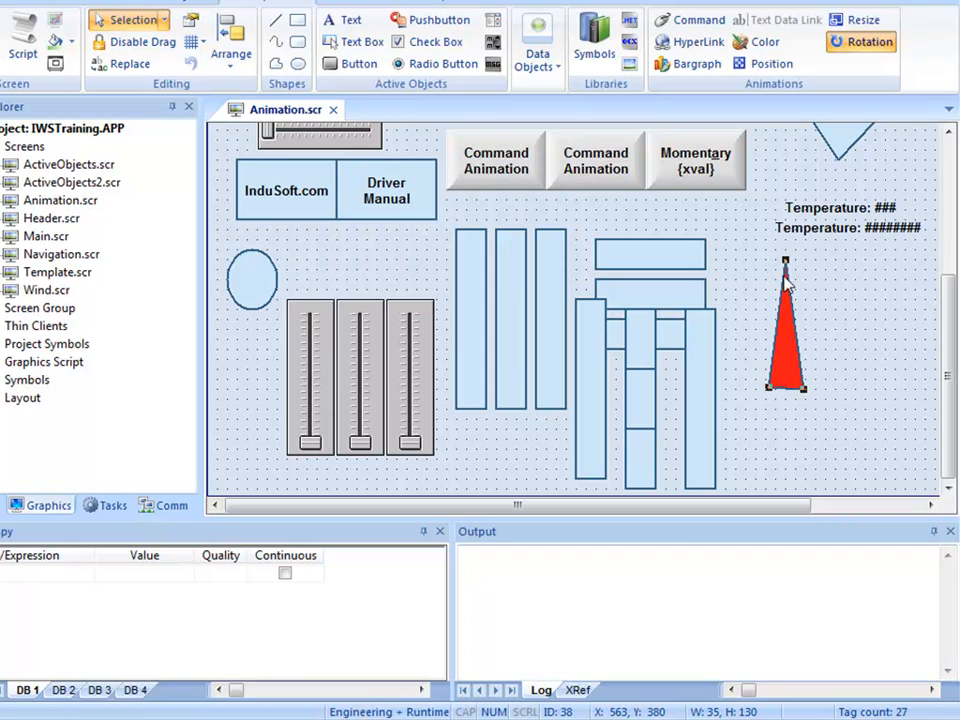
pyautogui.click(840, 363)
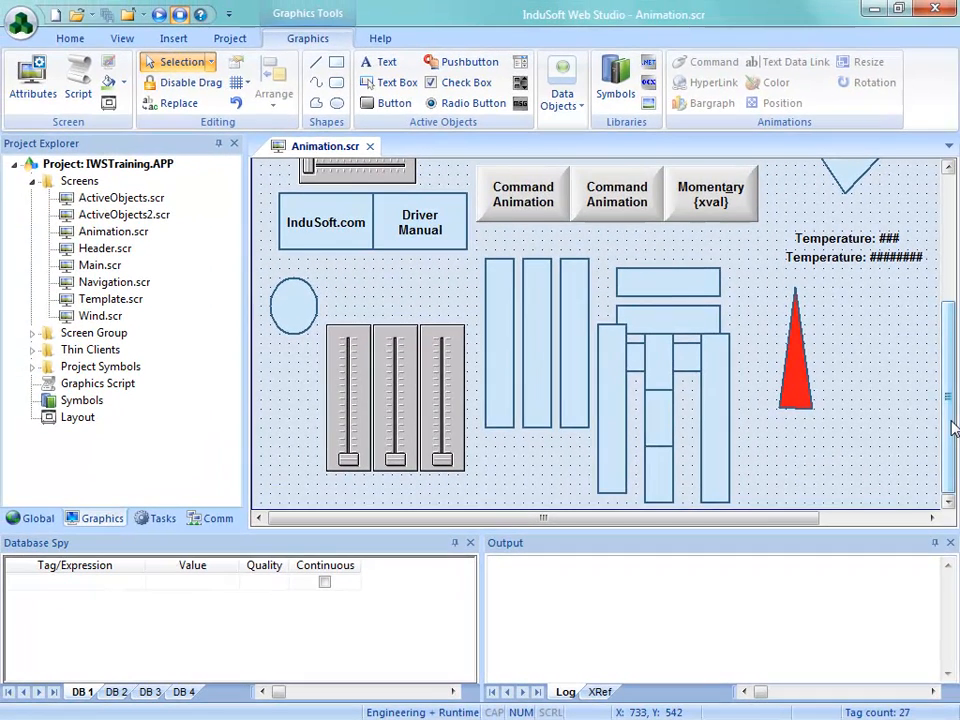
pyautogui.scroll(1, 952, 428)
pyautogui.moveTo(797, 400); pyautogui.dragTo(315, 285)
pyautogui.moveTo(951, 390); pyautogui.dragTo(896, 246)
pyautogui.moveTo(338, 480); pyautogui.dragTo(280, 240)
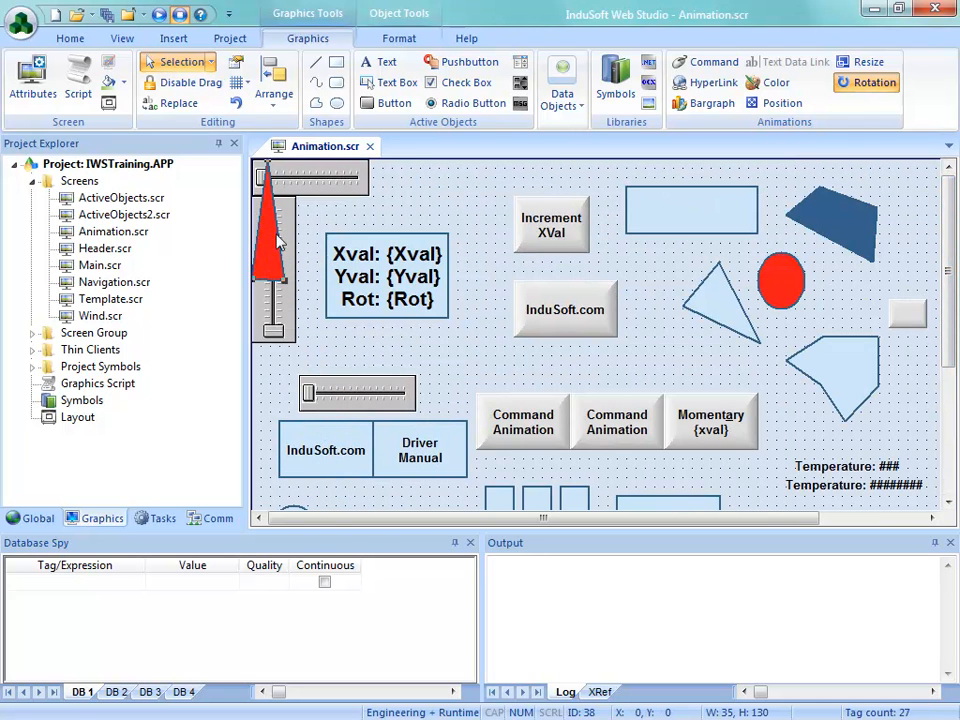
# Check the triangle's X and Y position and read the cursor coordinates of the desired pivot point near its base
pyautogui.click(400, 38)
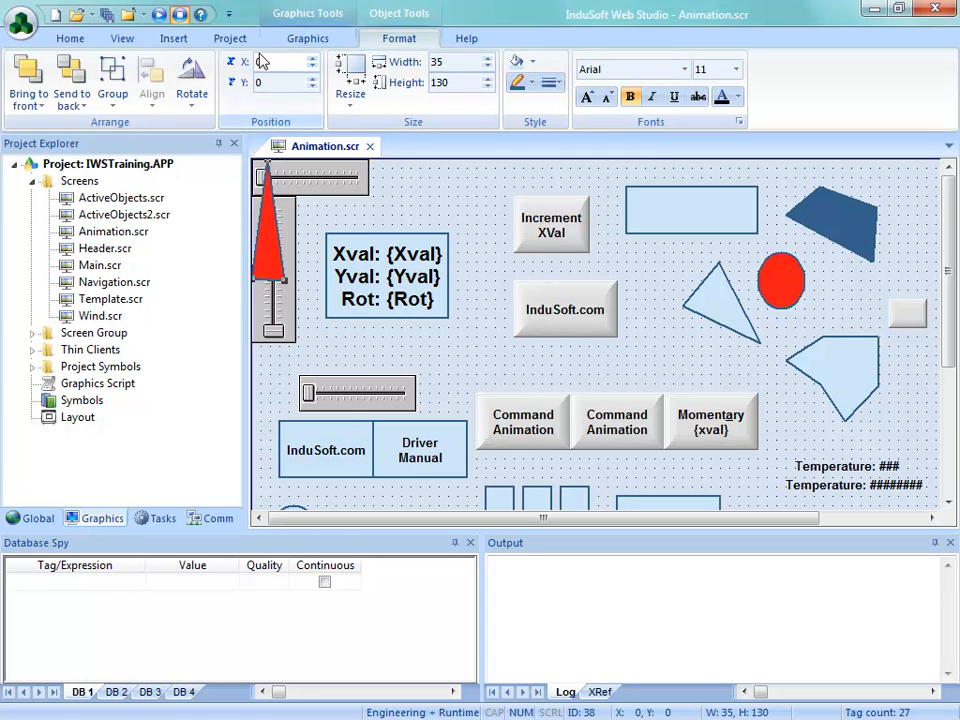
pyautogui.moveTo(271, 233); pyautogui.dragTo(281, 245)
pyautogui.hotkey('ctrl', 'z')
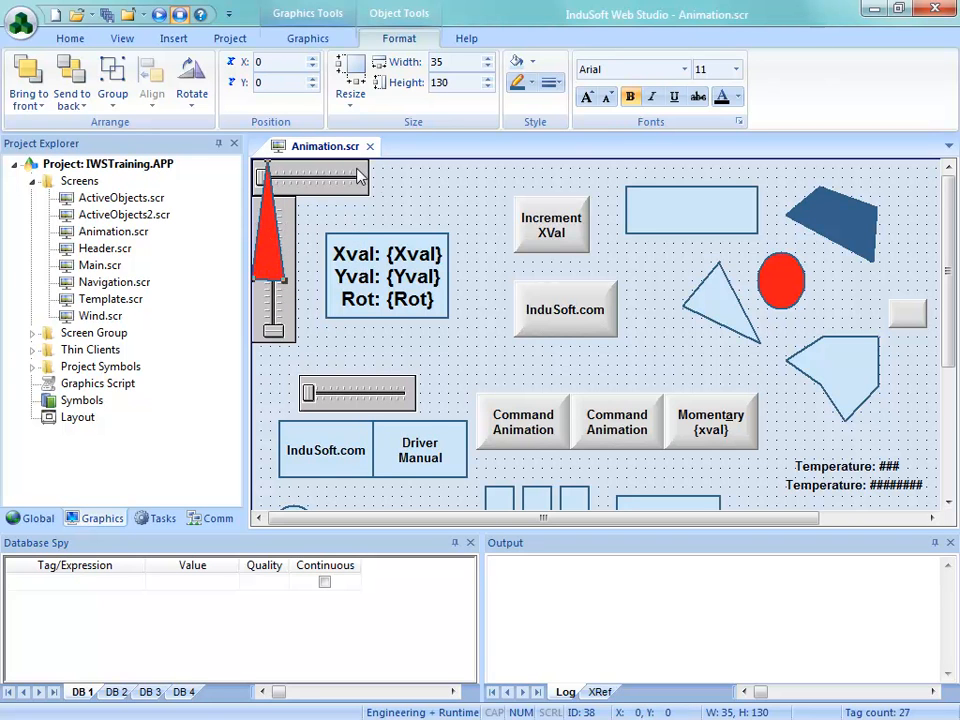
pyautogui.click(308, 235)
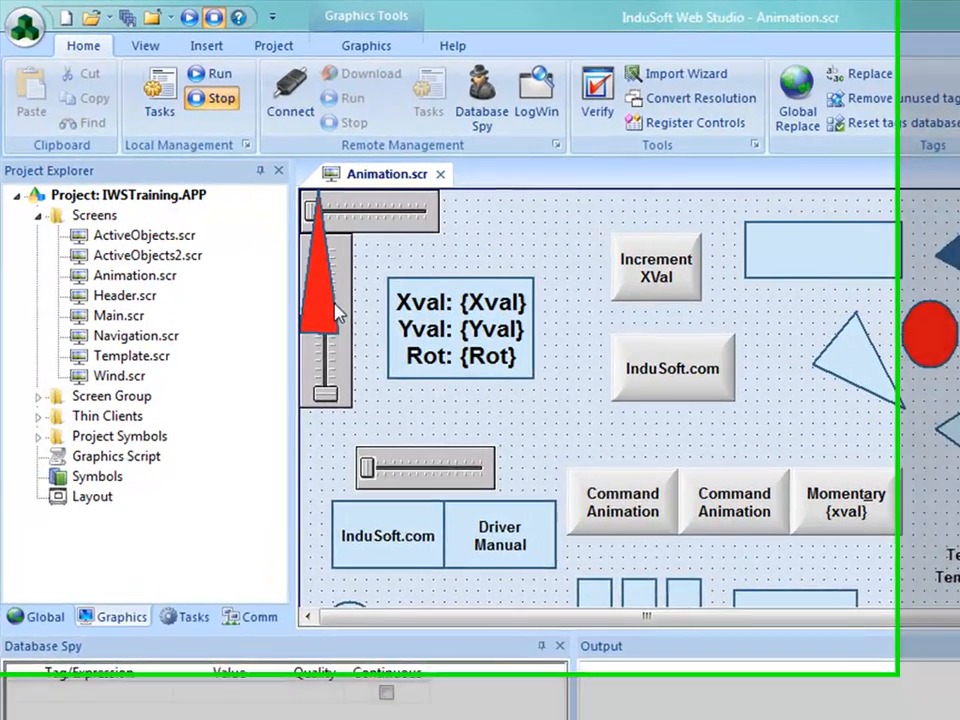
# Set the red triangle's advanced rotation offset to X 18 and Y 108 pixels, and close its properties
pyautogui.doubleClick(268, 268)
pyautogui.click(489, 579)
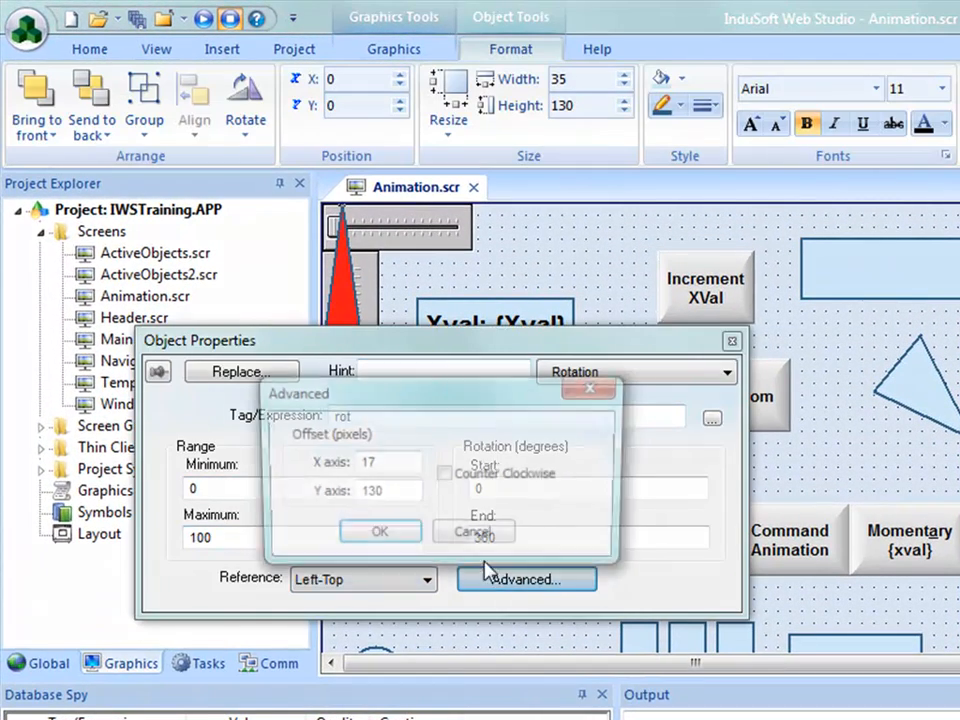
pyautogui.write('18')
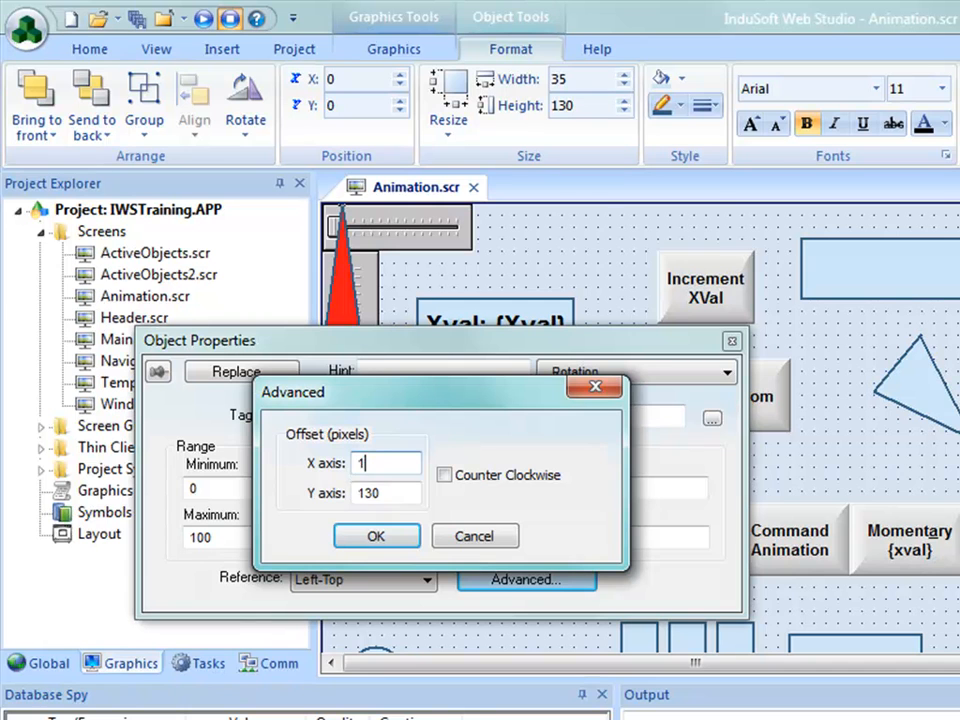
pyautogui.doubleClick(390, 495)
pyautogui.write('108')
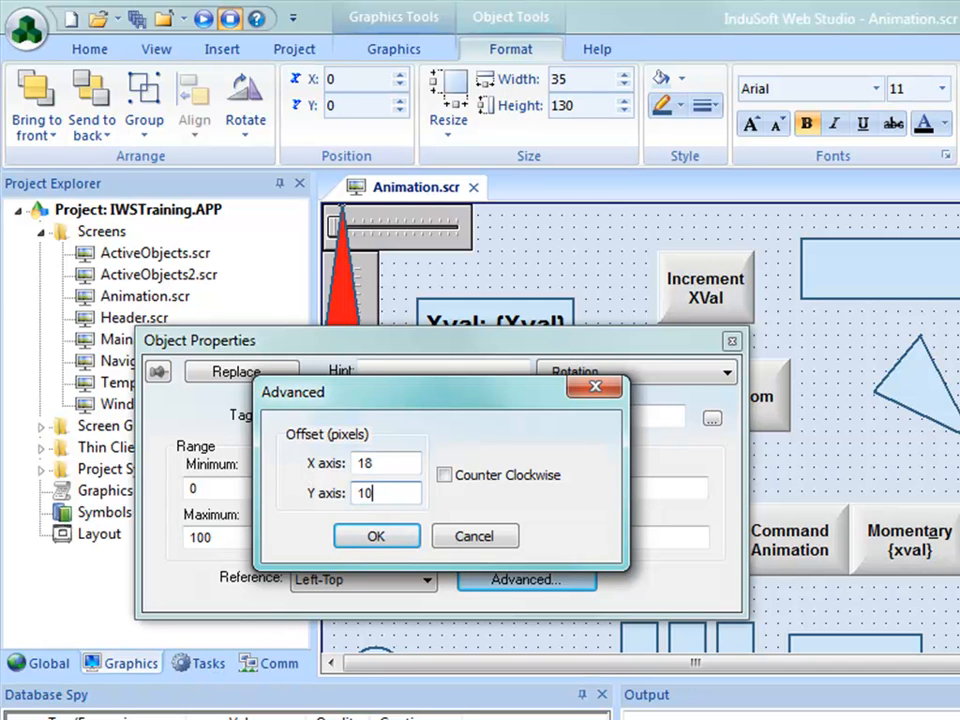
pyautogui.click(374, 538)
pyautogui.moveTo(457, 347); pyautogui.dragTo(416, 433)
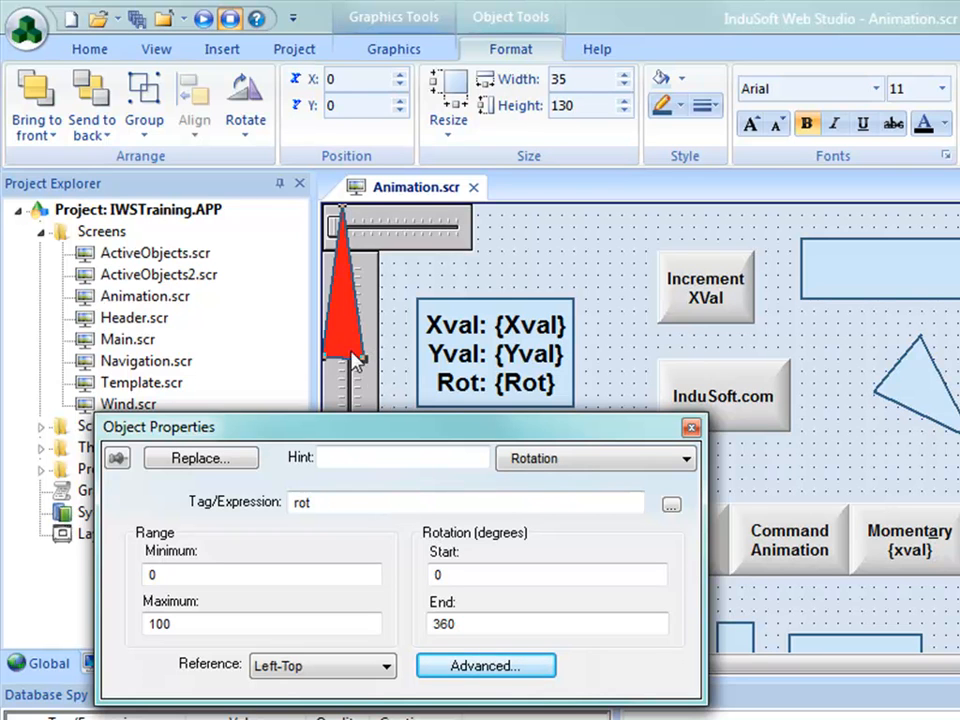
pyautogui.click(691, 428)
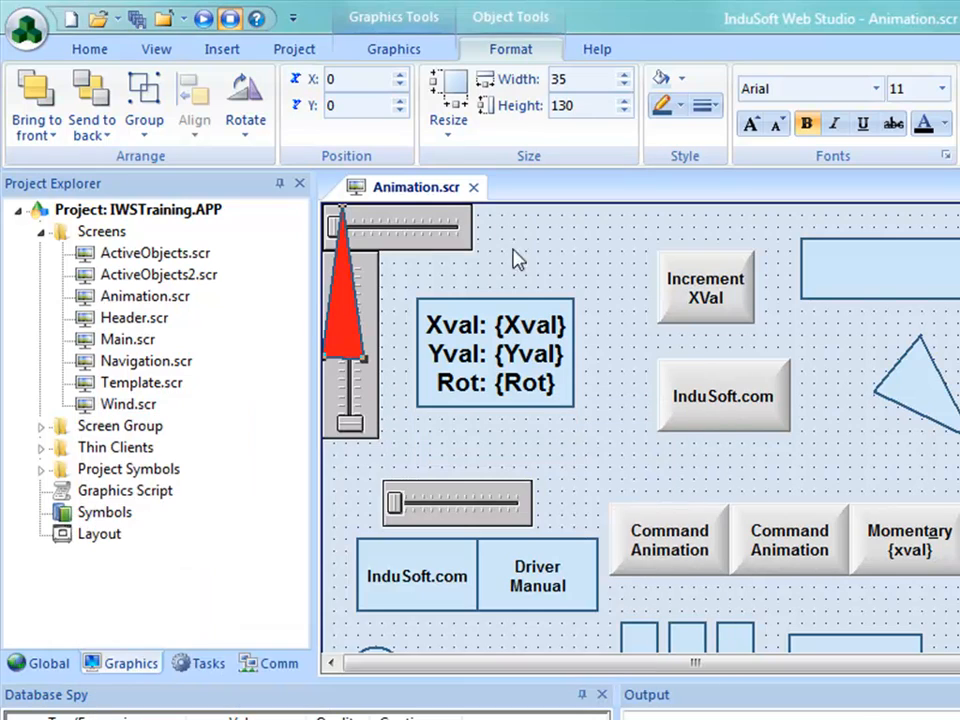
# Move the red triangle to about X 240, Y 90 beside the InduSoft.com button, and save and close the screen
pyautogui.moveTo(348, 318); pyautogui.dragTo(637, 420)
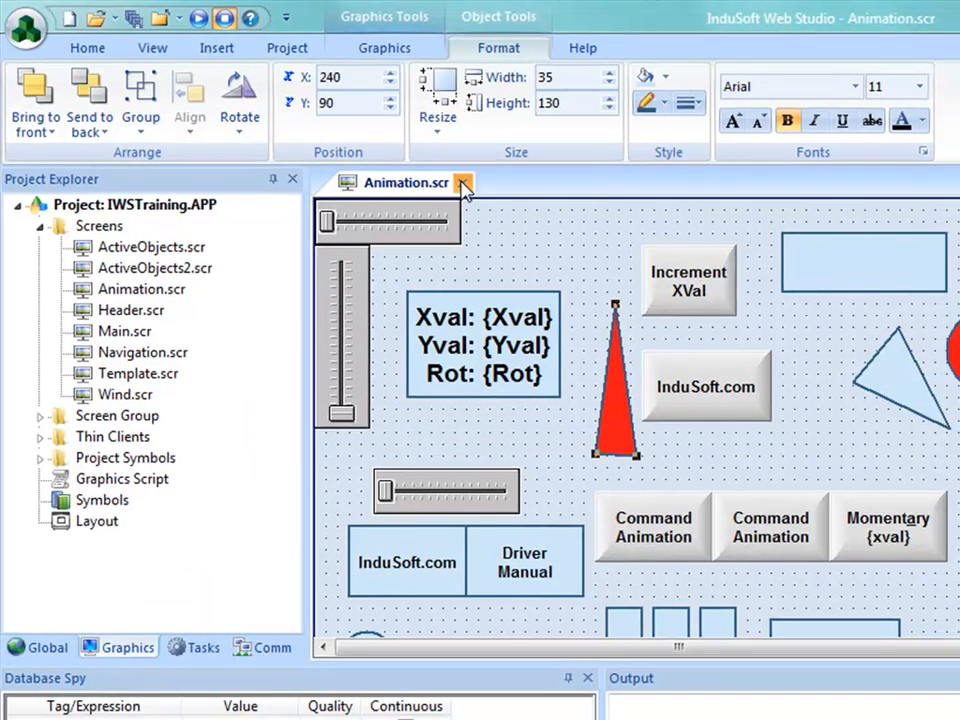
pyautogui.click(473, 187)
pyautogui.click(422, 446)
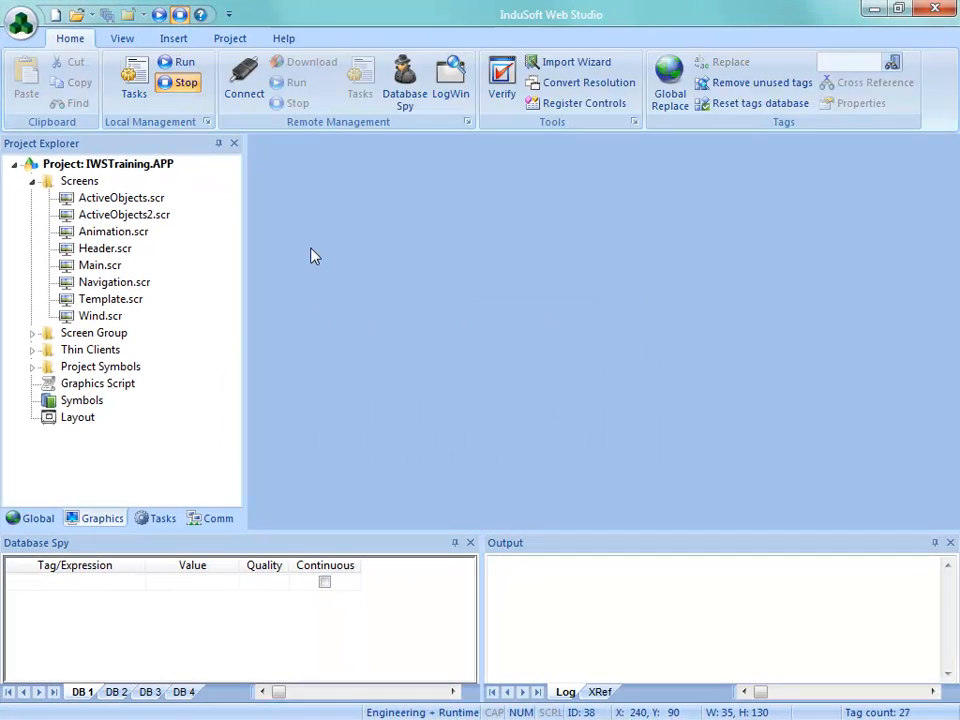
# Run the project and open the Animation screen in the running application
pyautogui.click(178, 62)
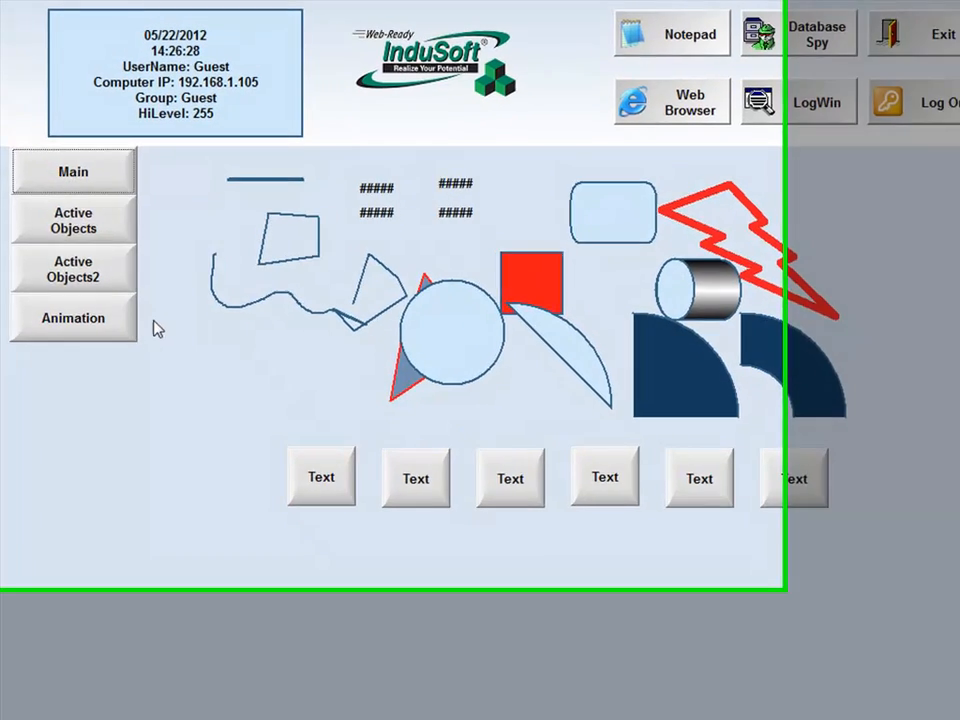
pyautogui.click(125, 318)
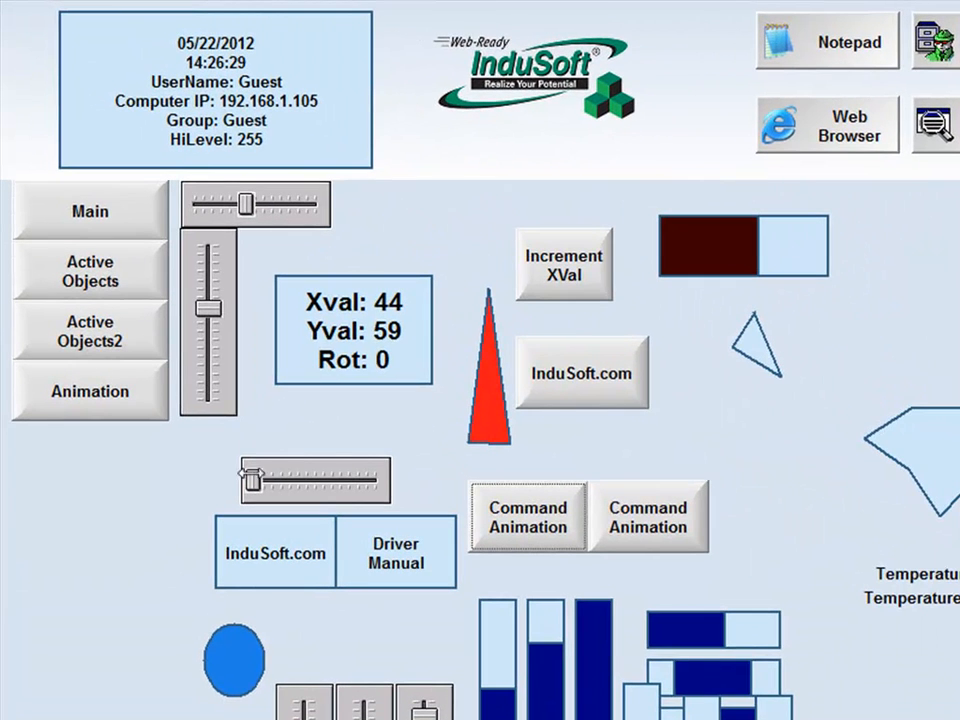